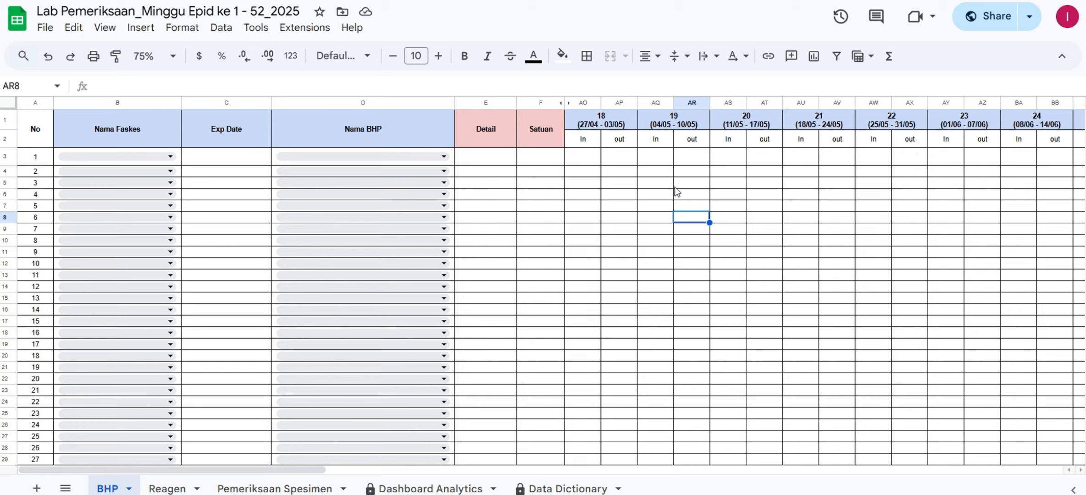
Unhide columns G to AN for weeks 1 to 17 on the BHP sheet and review the weekly columns through to Note
left_click(635, 174)
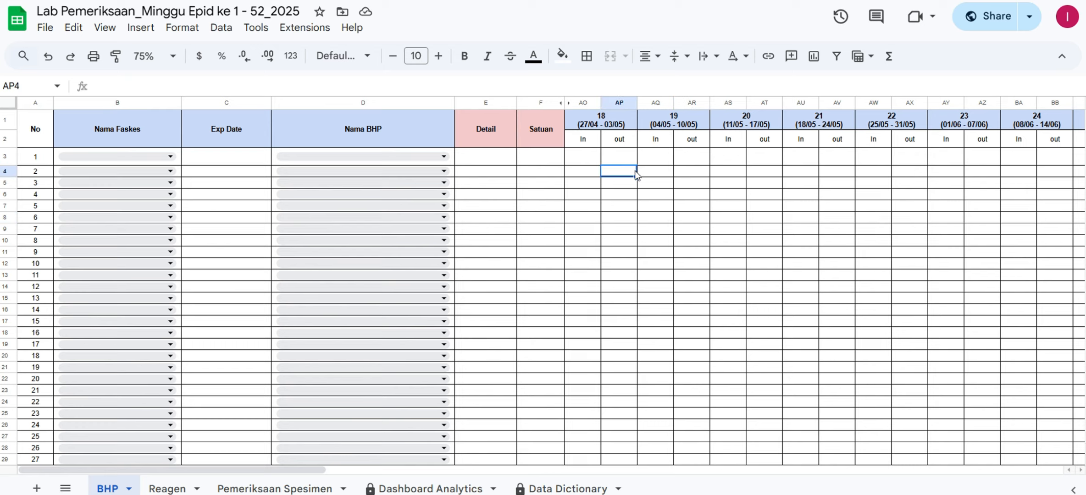
left_click(569, 103)
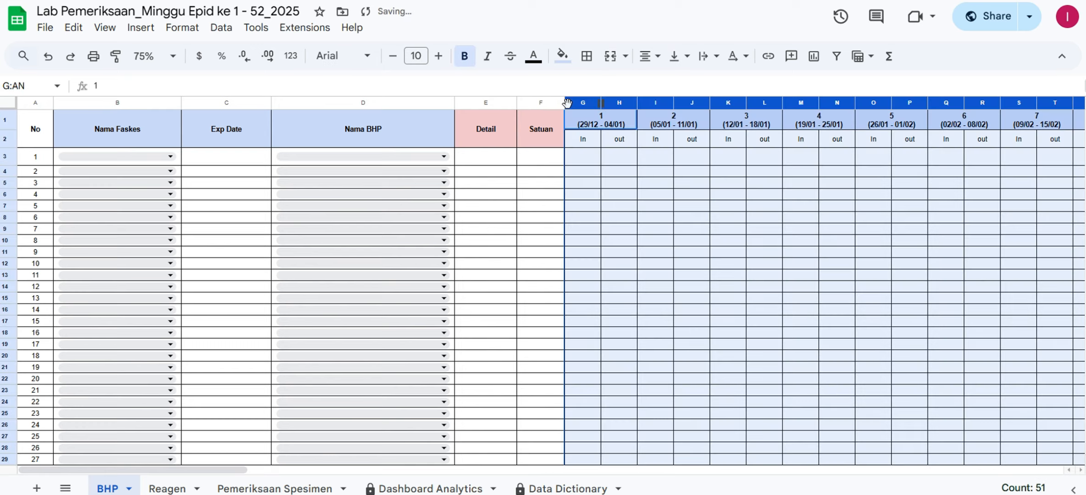
left_click(630, 180)
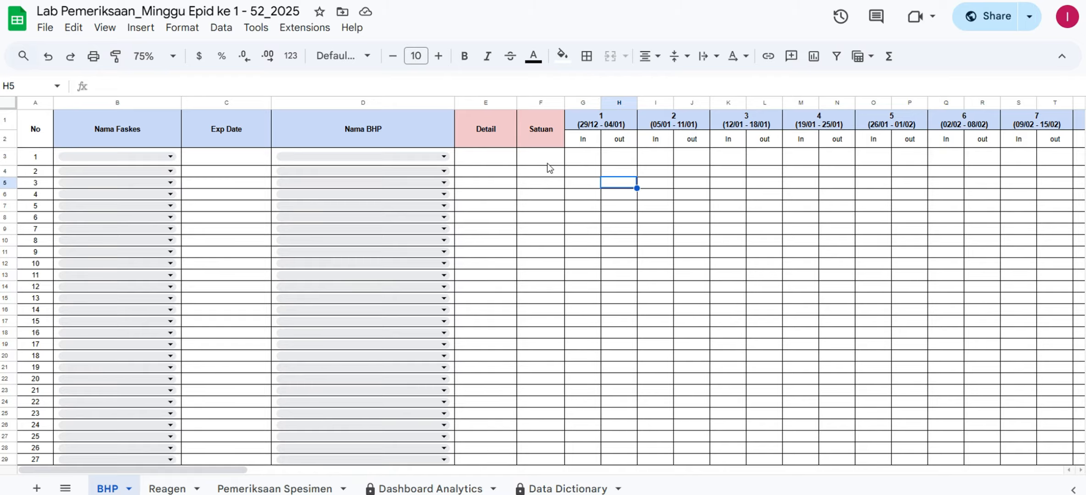
scroll(670, 239, "right", 10)
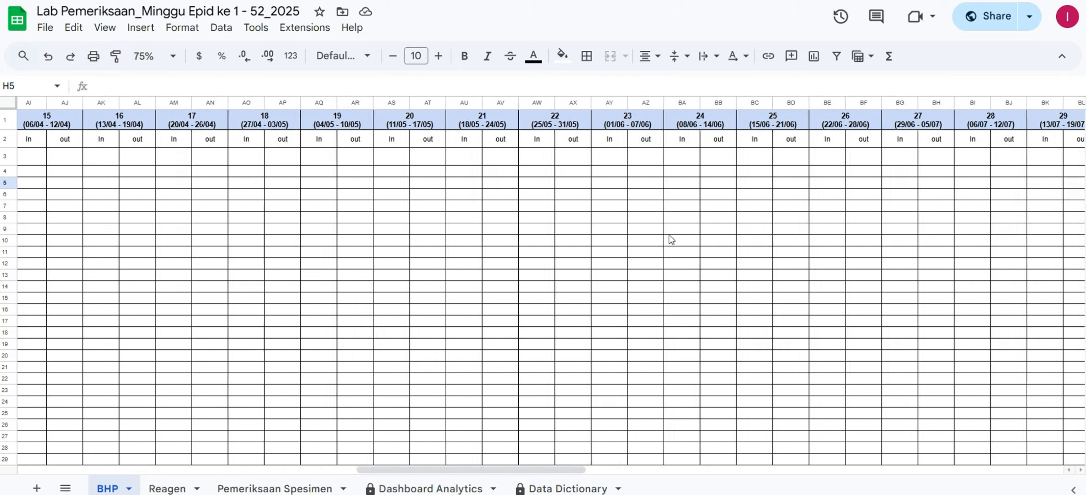
scroll(669, 239, "right", 15)
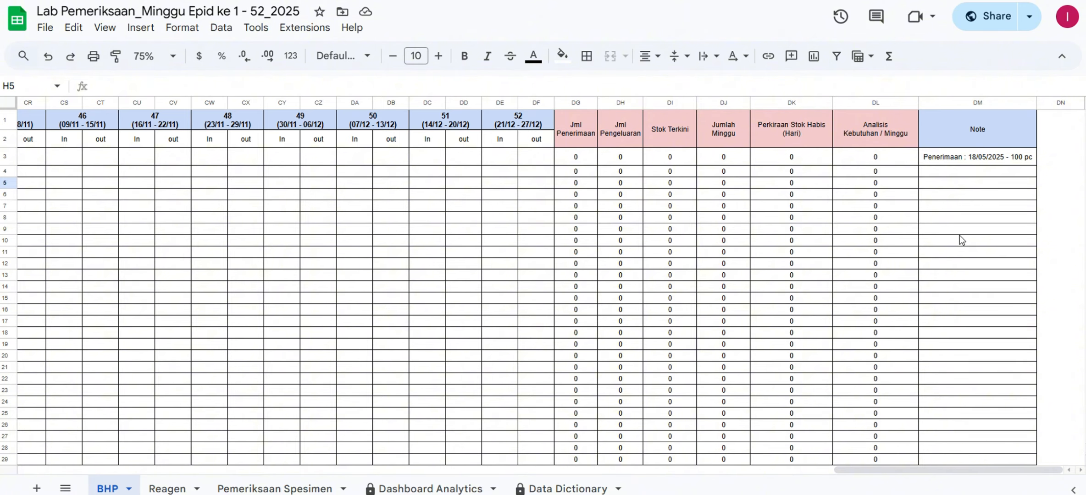
scroll(759, 242, "left", 15)
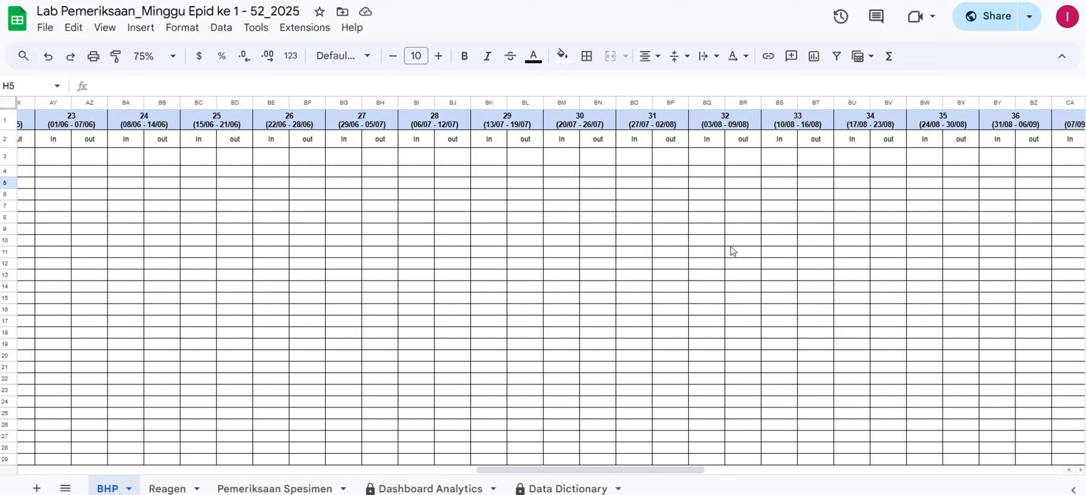
scroll(733, 251, "left", 10)
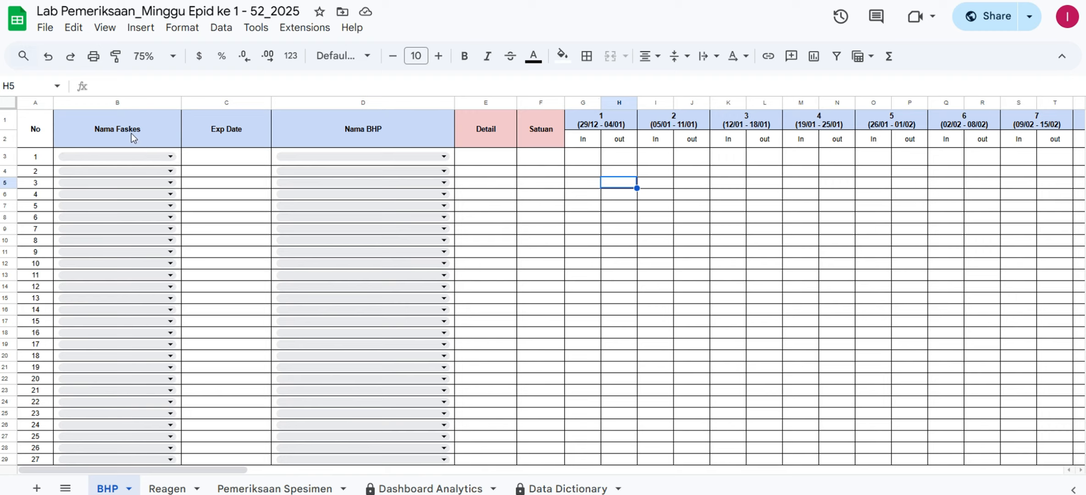
Set Nama Faskes in entry 1 to BLKM Ambon
left_click(122, 155)
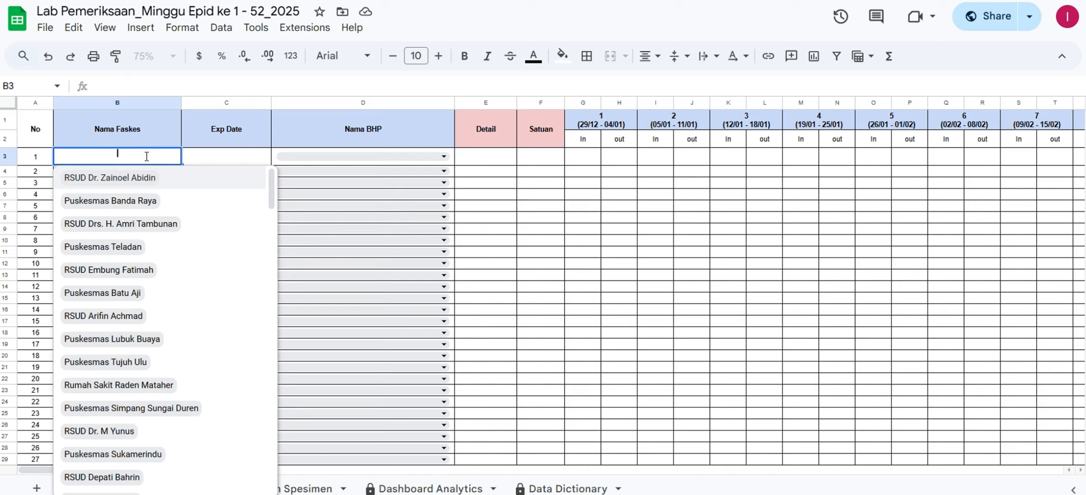
type("am")
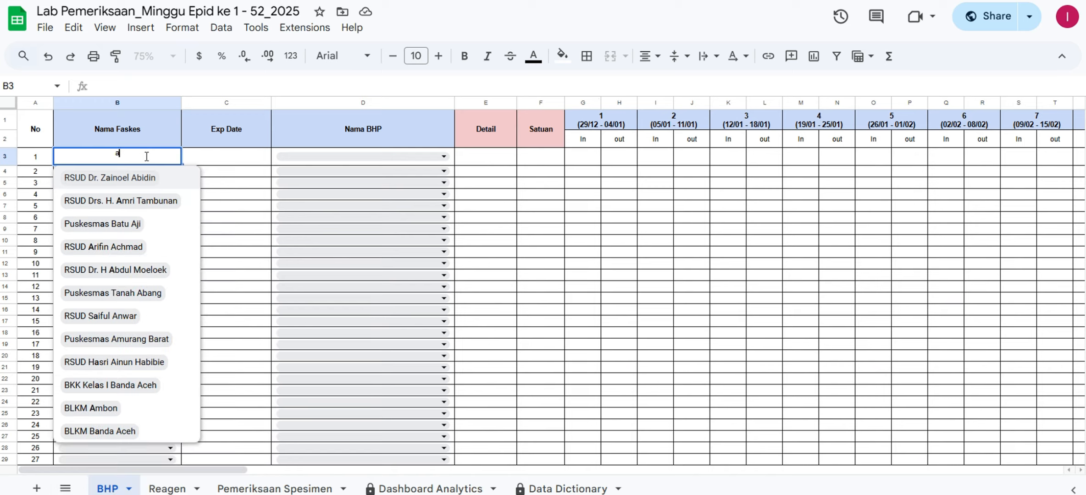
key("Down")
key("Down")
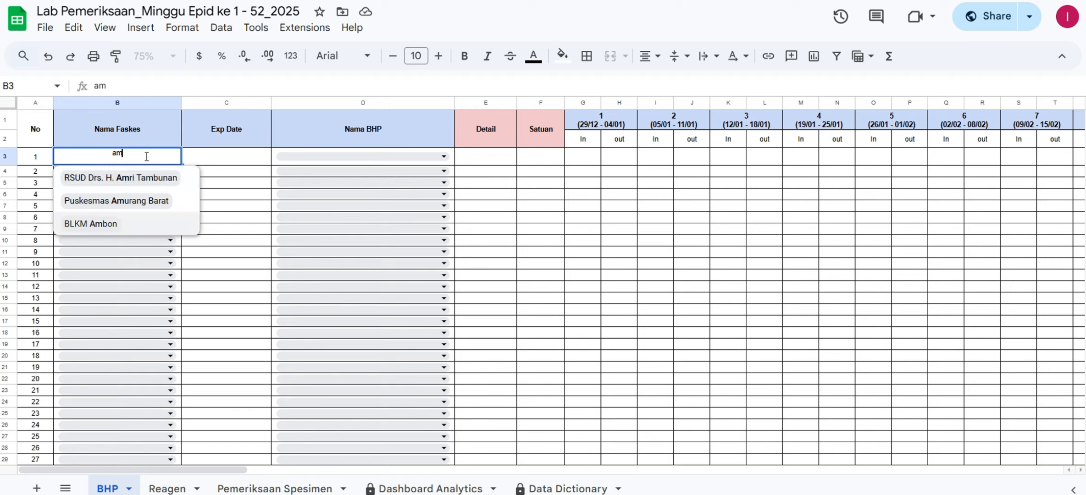
key("Return")
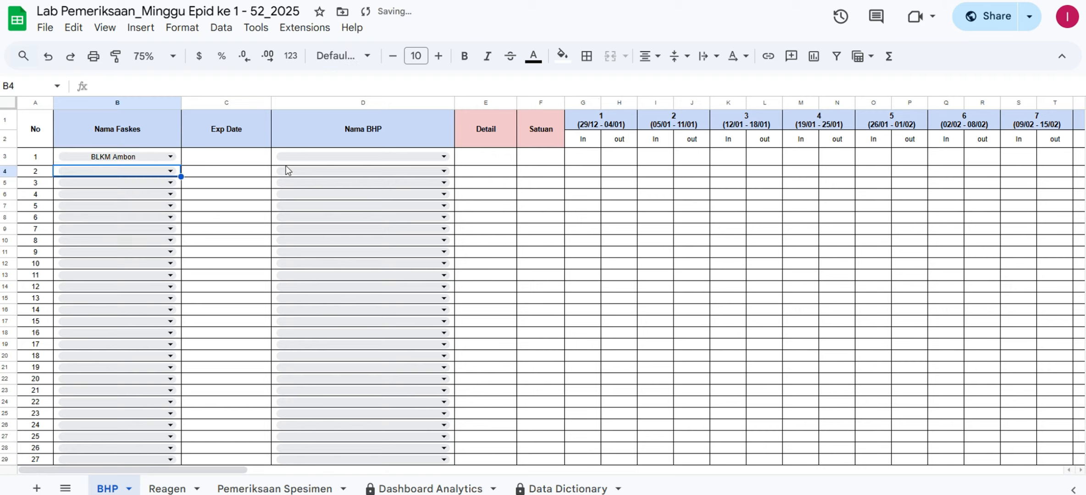
Browse the Nama BHP options for entry 1 and choose Handscoon Uk. L (Shamrock)
left_click(318, 159)
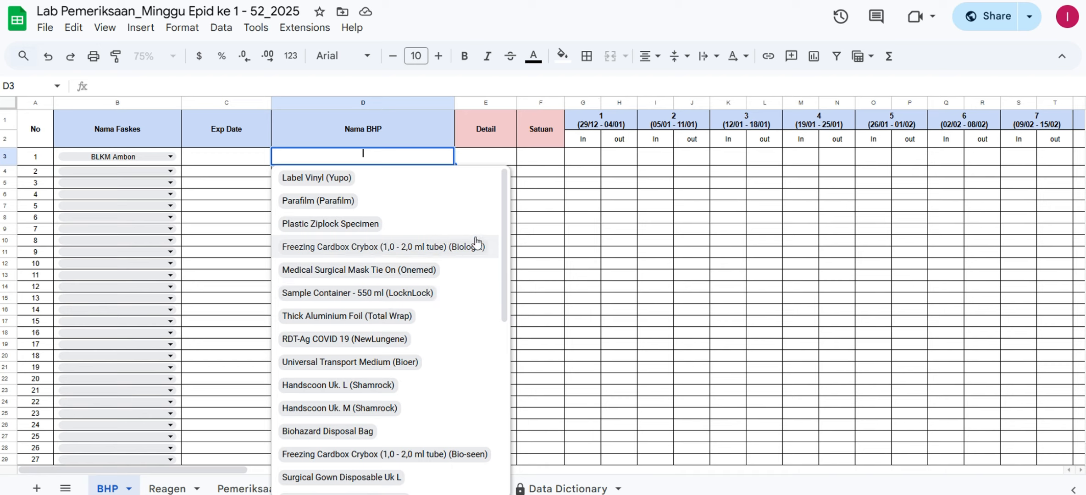
left_click_drag(509, 211, 515, 173)
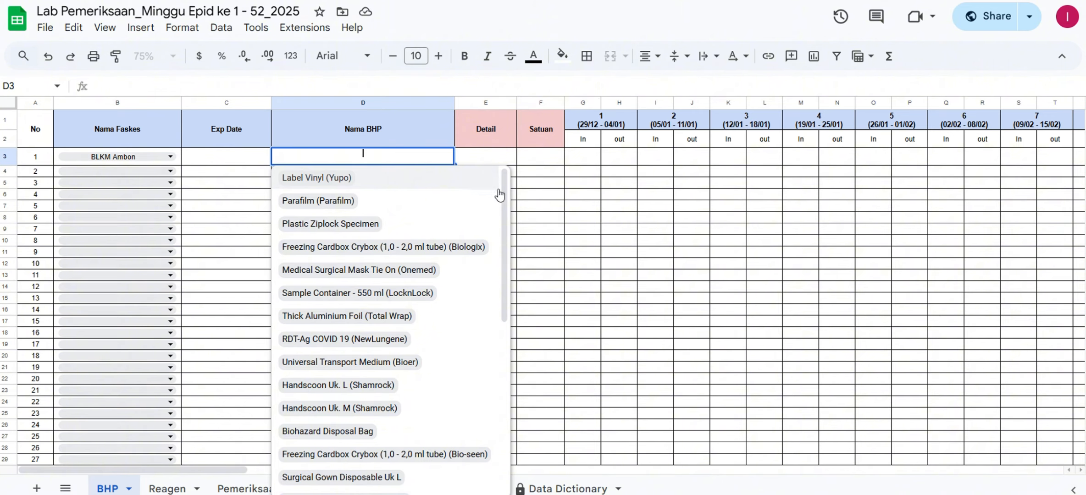
left_click_drag(504, 192, 507, 228)
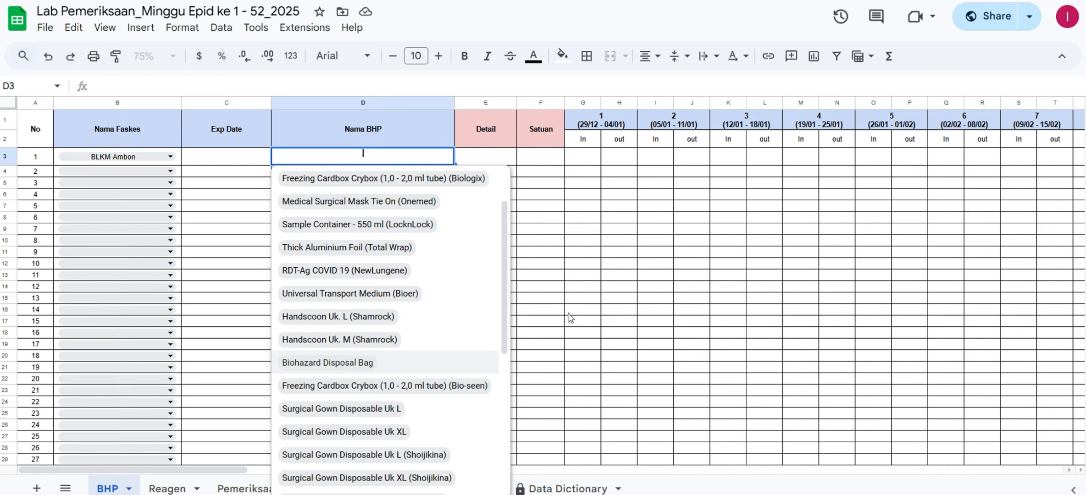
left_click_drag(503, 256, 477, 169)
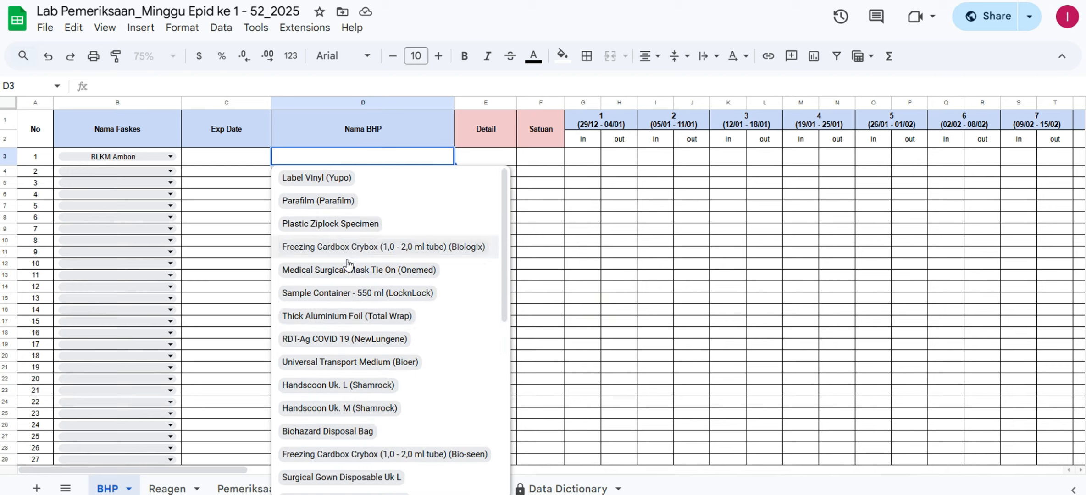
left_click(324, 392)
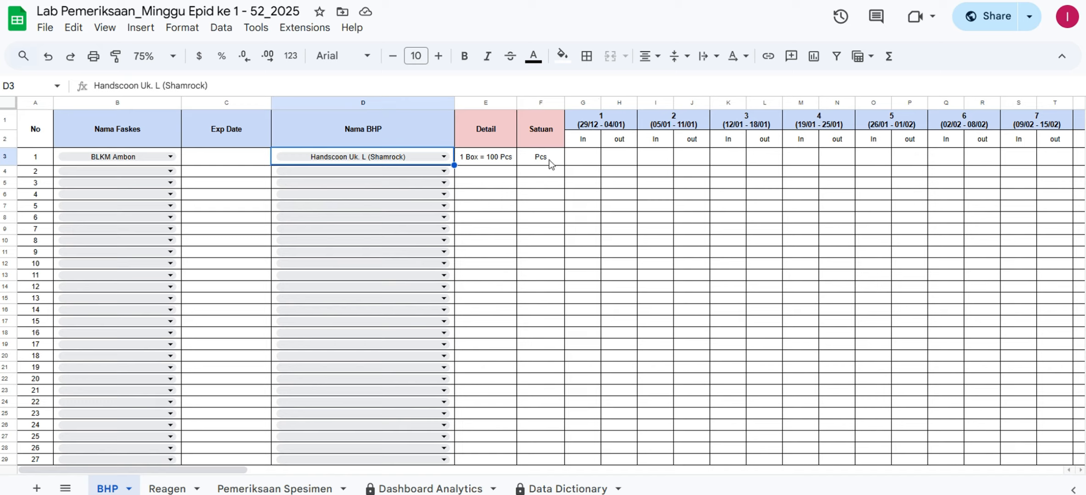
left_click(581, 163)
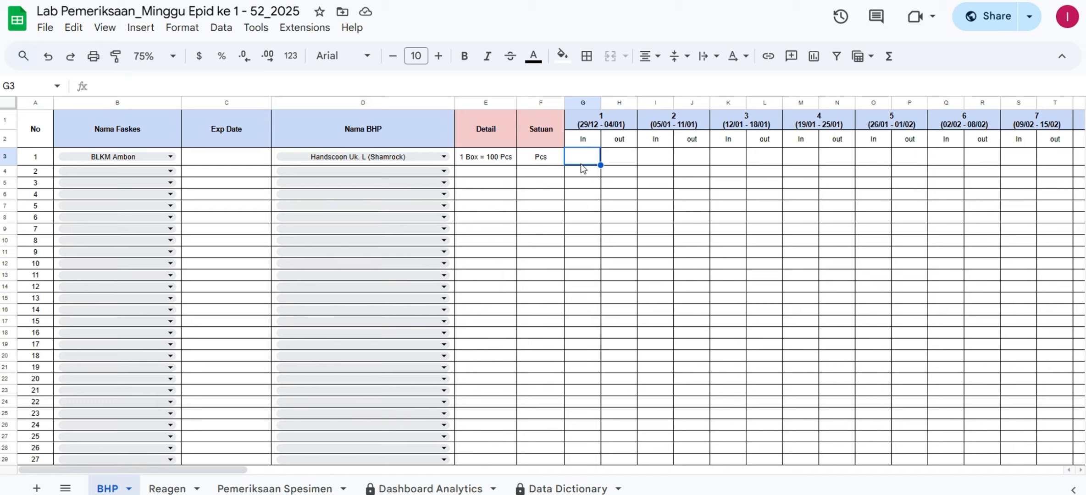
left_click(613, 161)
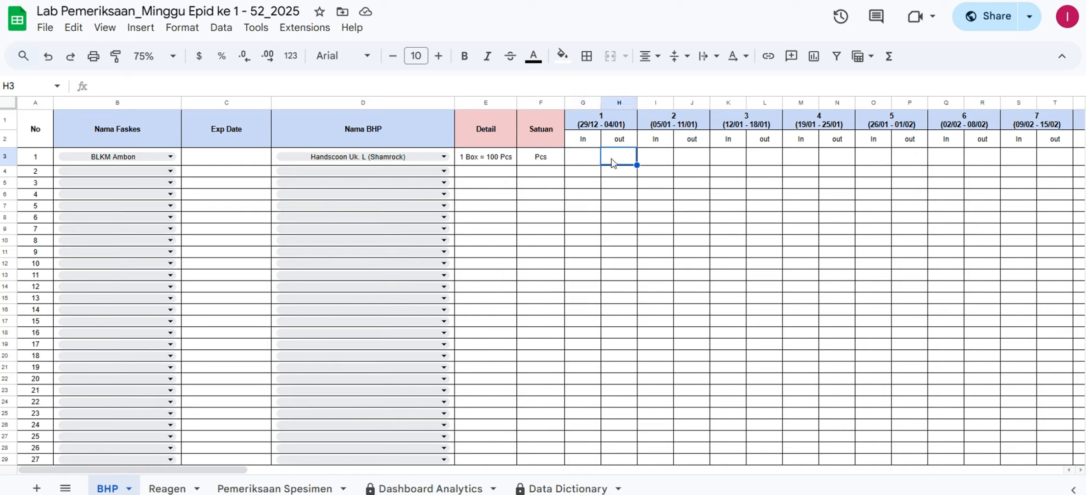
key("Left")
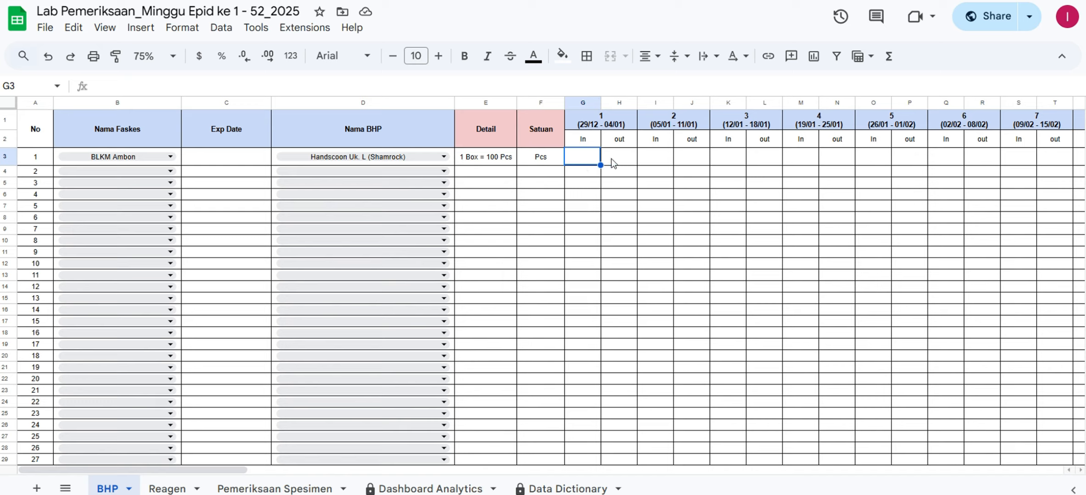
Set the Exp Date of entry 1 to 1 August 2026 using the calendar picker
left_click(227, 158)
double_click(228, 159)
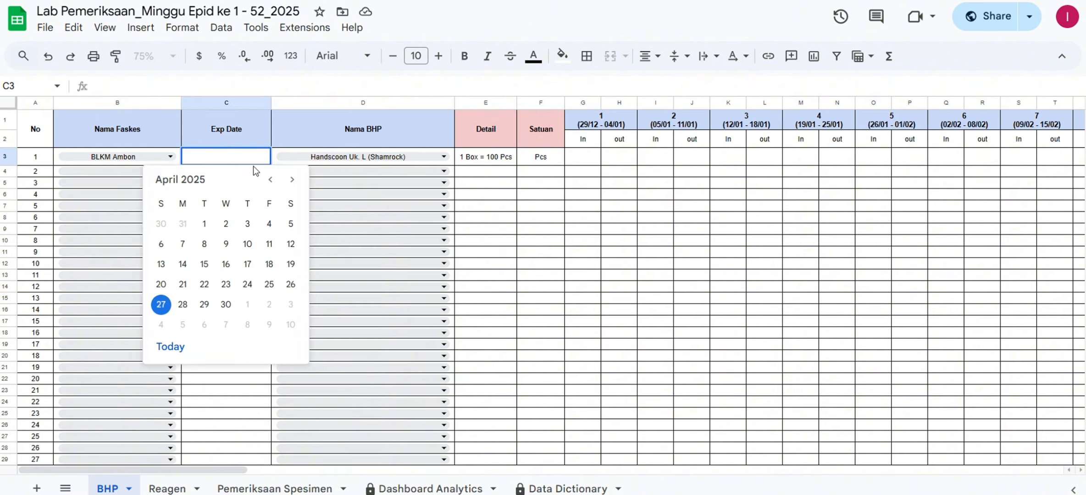
left_click(297, 181)
left_click(297, 180)
left_click(297, 180)
left_click(297, 180)
left_click(297, 181)
left_click(297, 180)
left_click(297, 181)
left_click(297, 181)
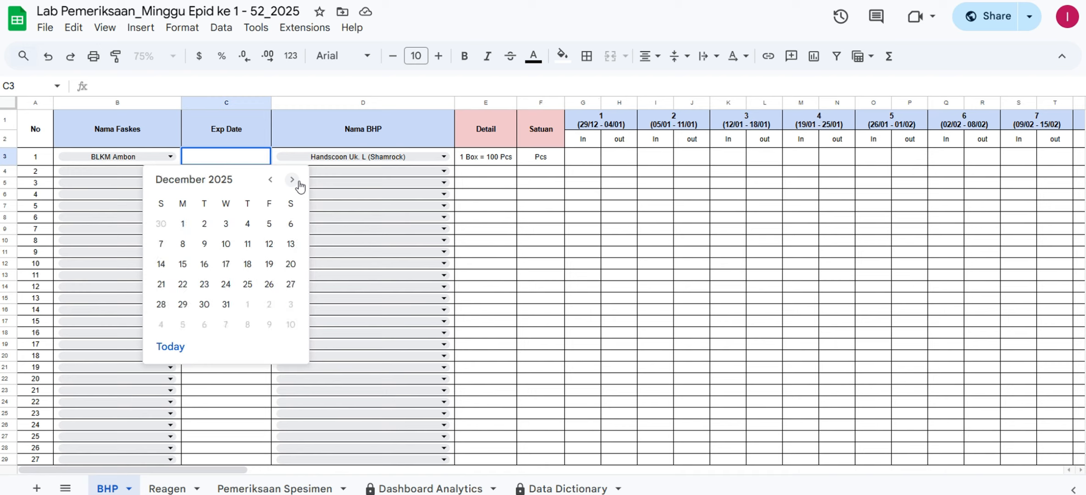
left_click(297, 183)
left_click(298, 184)
left_click(297, 183)
left_click(298, 184)
left_click(297, 184)
left_click(298, 183)
left_click(297, 184)
left_click(297, 184)
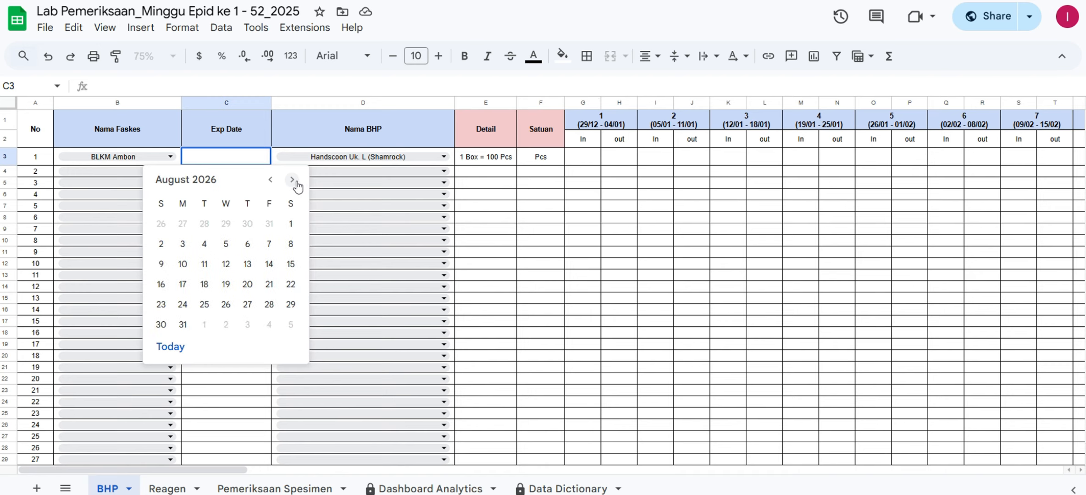
left_click(290, 224)
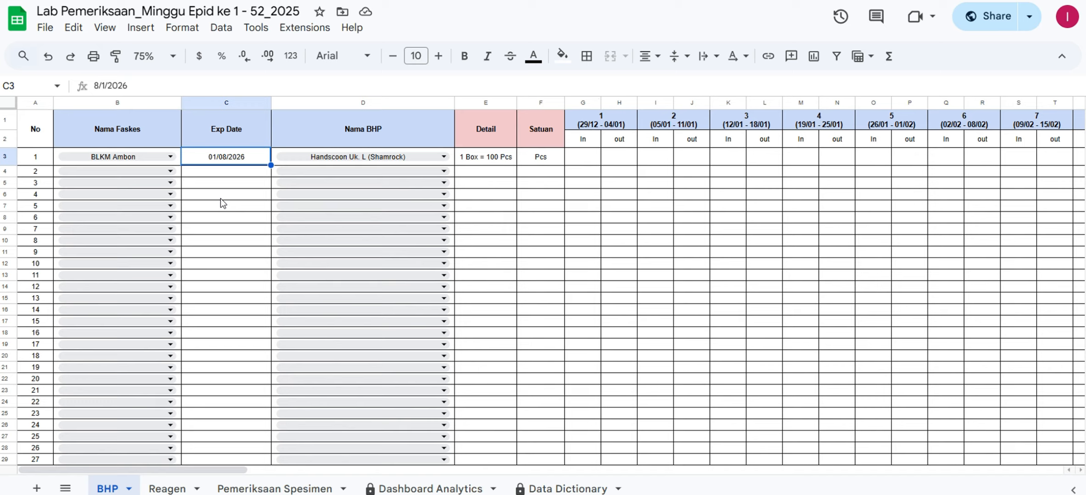
Enter 500 as the week 11 (09/03 - 15/03) "in" quantity for entry 1, in cell AA3
left_click(580, 162)
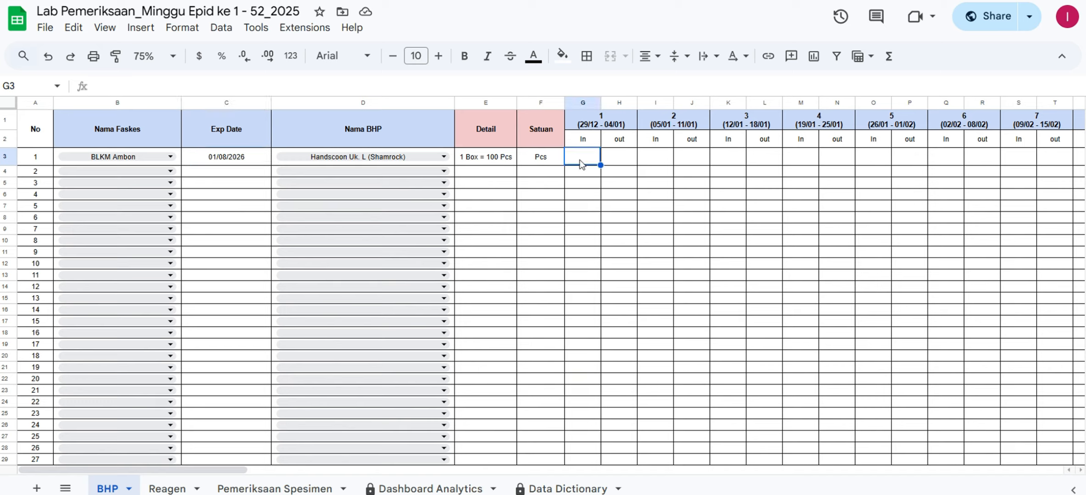
left_click(620, 162)
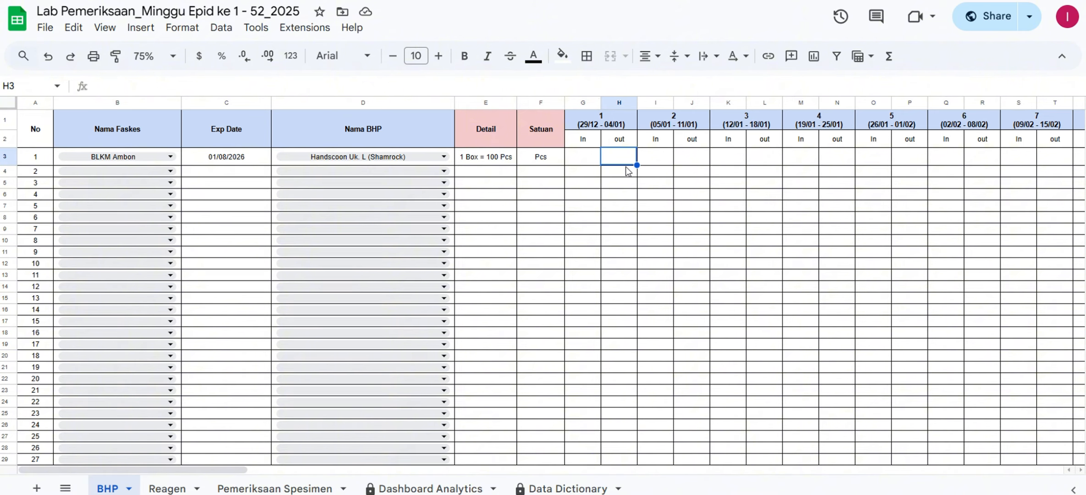
key("Right")
key("Right")
key("Right")
key("Right")
key("Right")
key("Right")
key("Right")
key("Right")
key("Right")
key("Right")
key("Right")
key("Right")
key("Right")
key("Right")
key("Right")
key("Right")
key("Right")
key("Right")
key("Right")
key("Right")
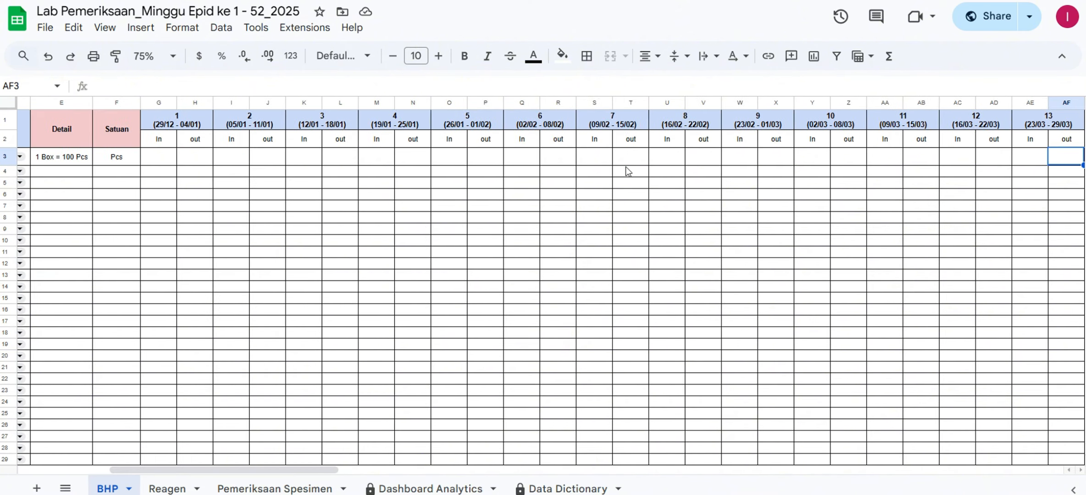
key("Left")
key("Left")
key("Left")
key("Left")
key("Left")
key("Left")
key("Left")
key("Right")
key("Right")
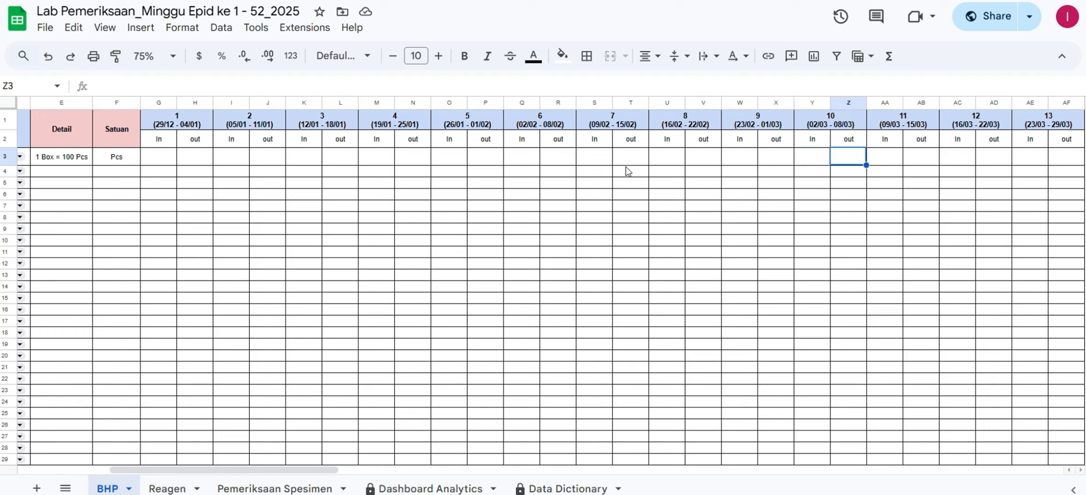
key("Right")
key("Right")
key("Left")
key("Left")
key("Left")
key("Right")
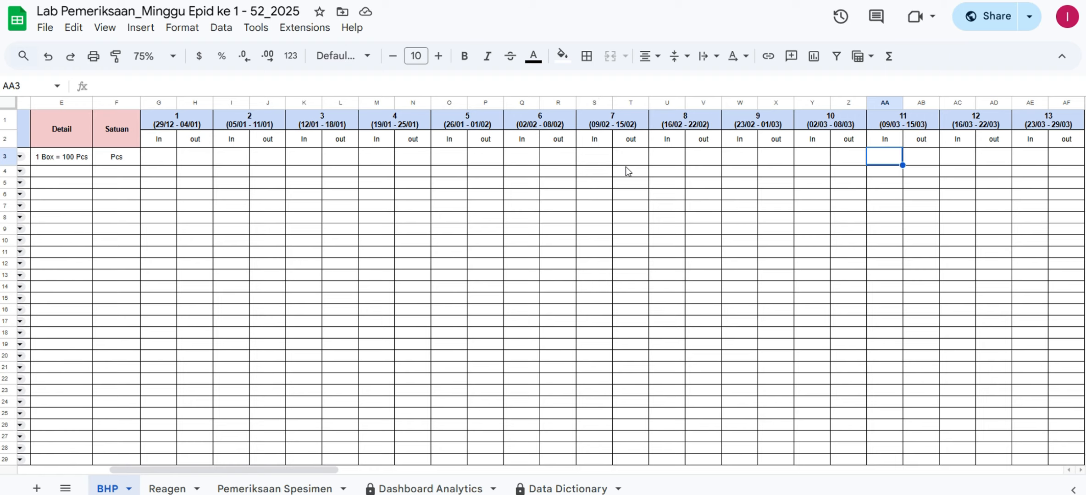
type("500")
key("Return")
Enter 50 as the week 11 "out" quantity for entry 1, in cell AB3
key("Up")
key("Right")
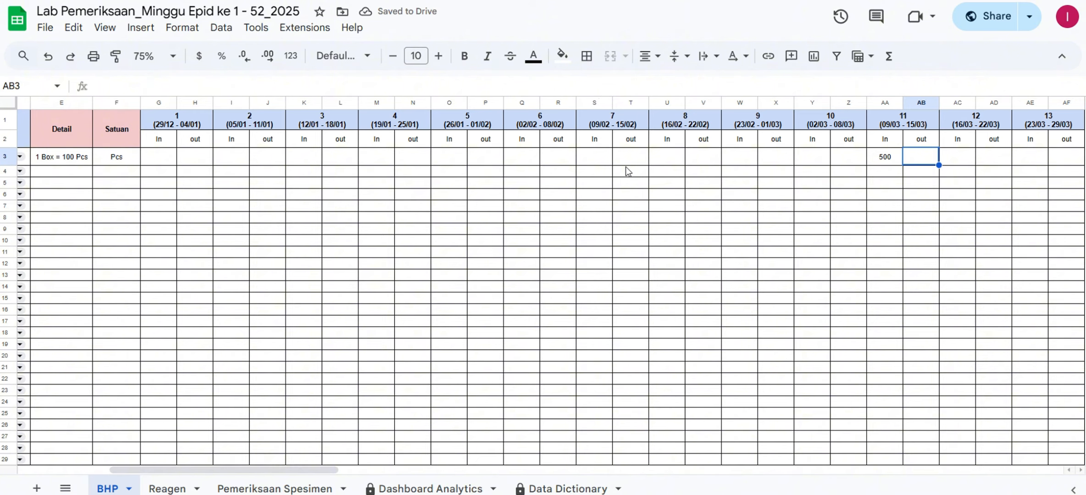
key("Up")
key("Up")
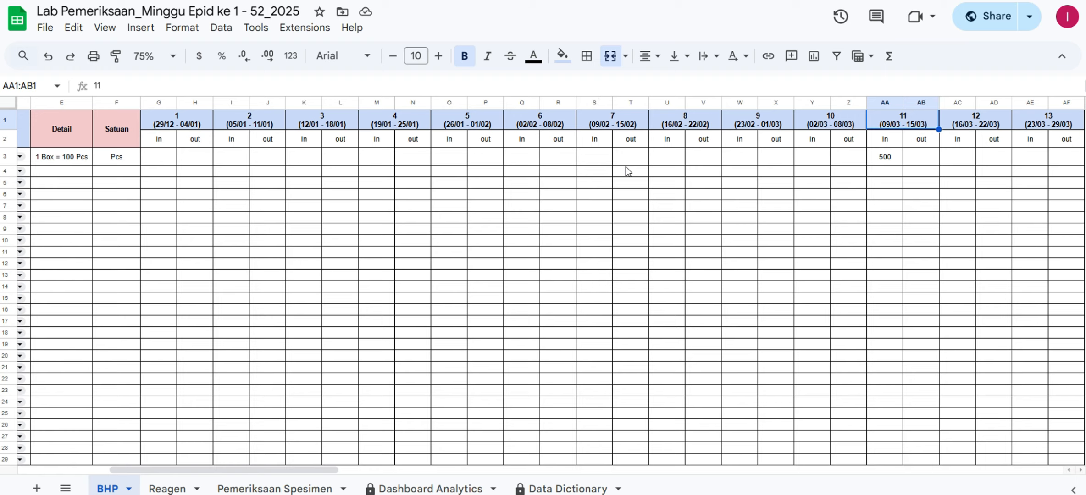
key("Down")
key("Down")
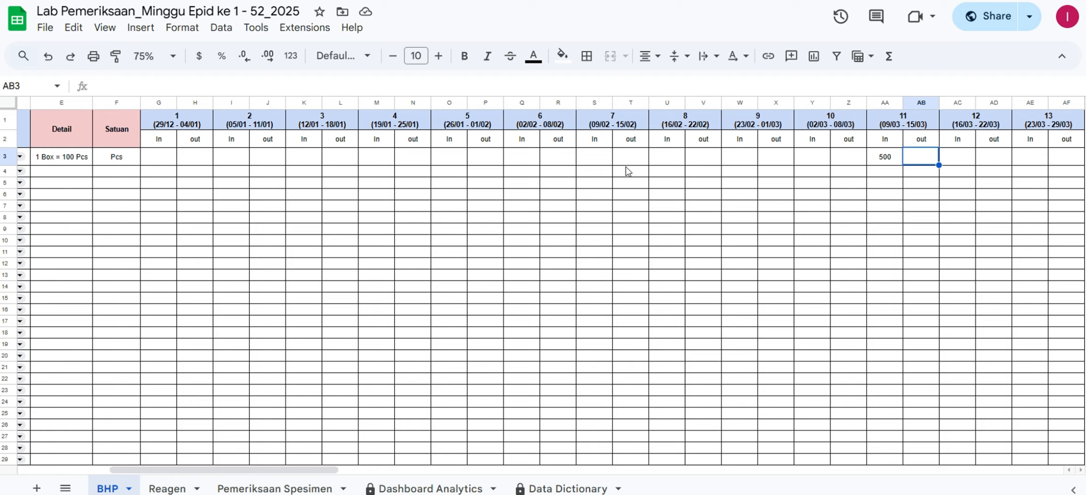
type("50")
key("Return")
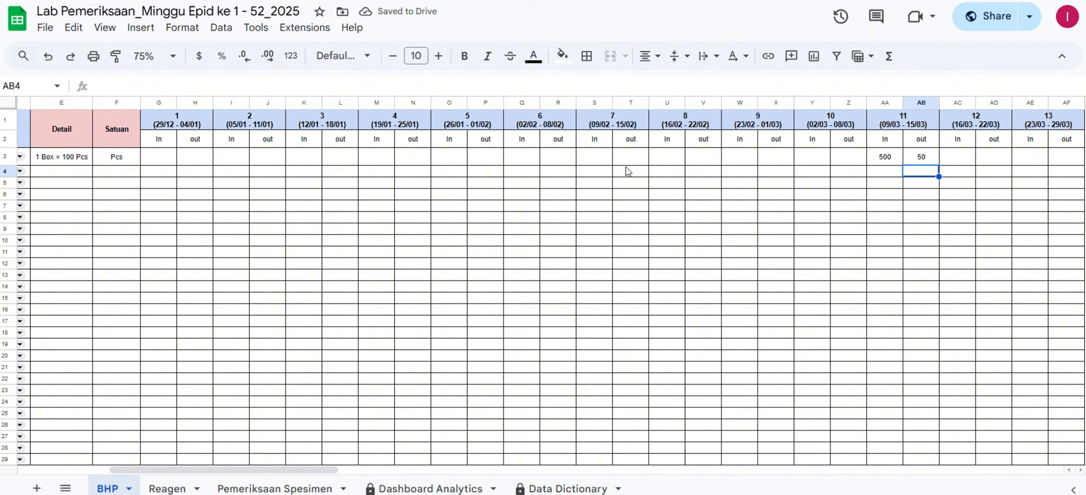
key("Up")
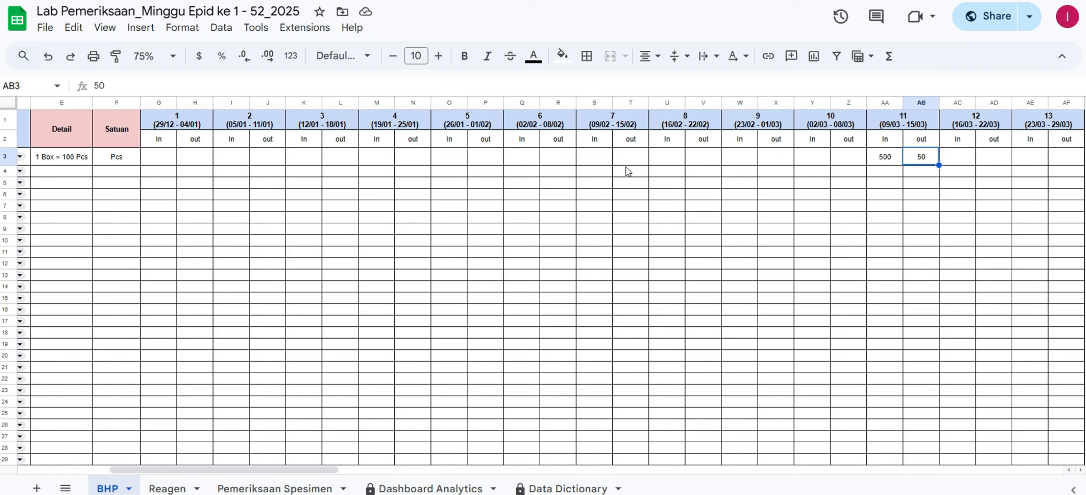
key("Left")
key("Left")
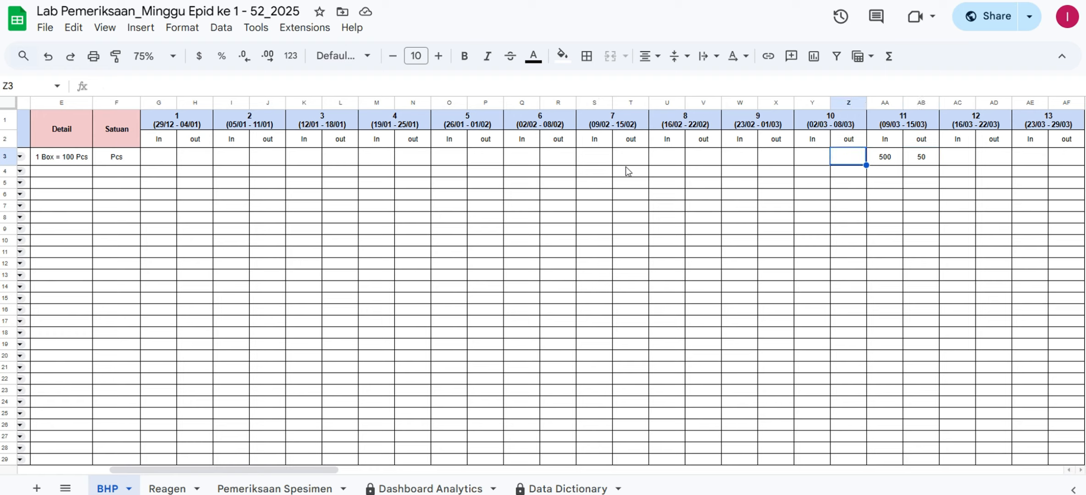
key("shift+Left")
key("shift+Left")
key("shift+Left")
key("shift+Left")
key("shift+Left")
key("shift+Left")
key("shift+Left")
key("shift+Left")
key("shift+Left")
key("shift+Left")
key("shift+Left")
key("shift+Left")
key("shift+Left")
key("shift+Left")
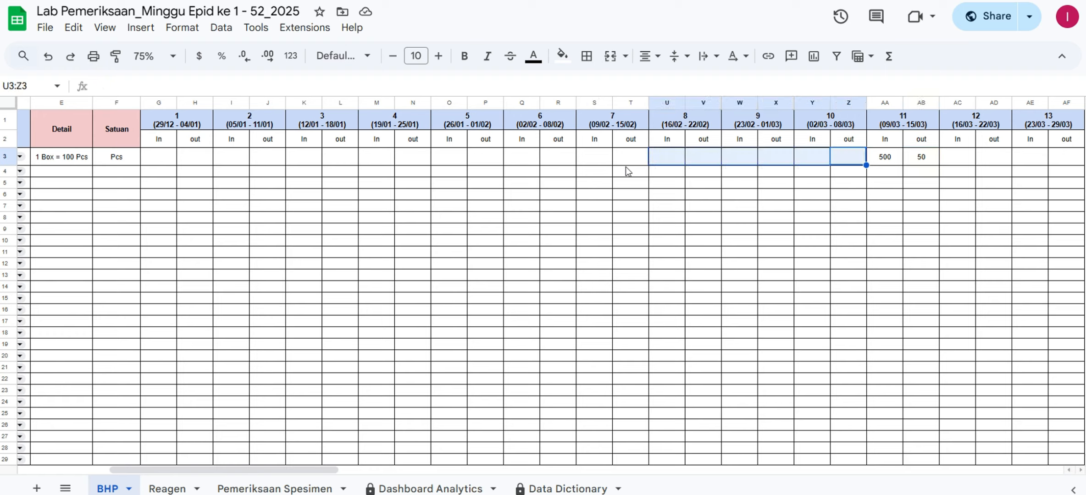
key("shift+Left")
key("shift+Left")
key("shift+Left")
key("shift+Left")
key("shift+Left")
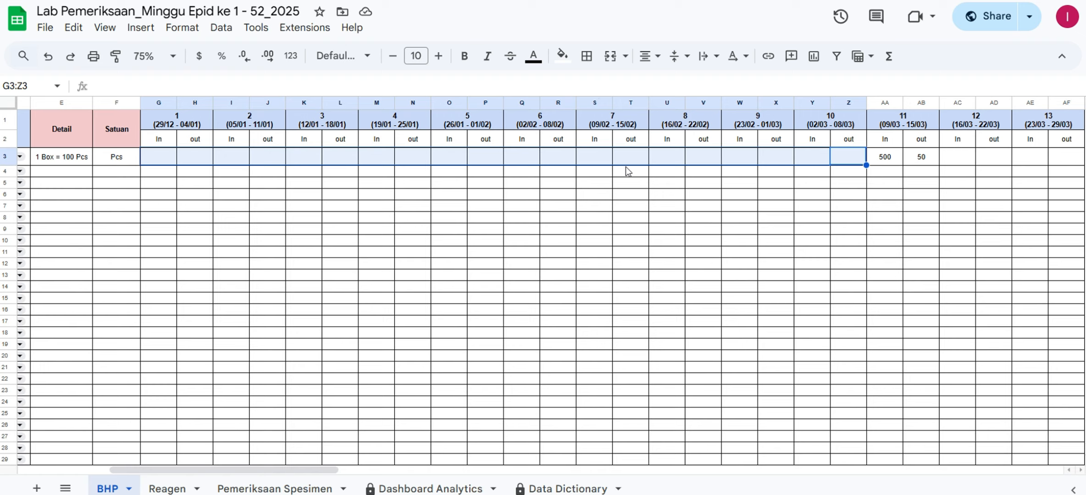
left_click(848, 219)
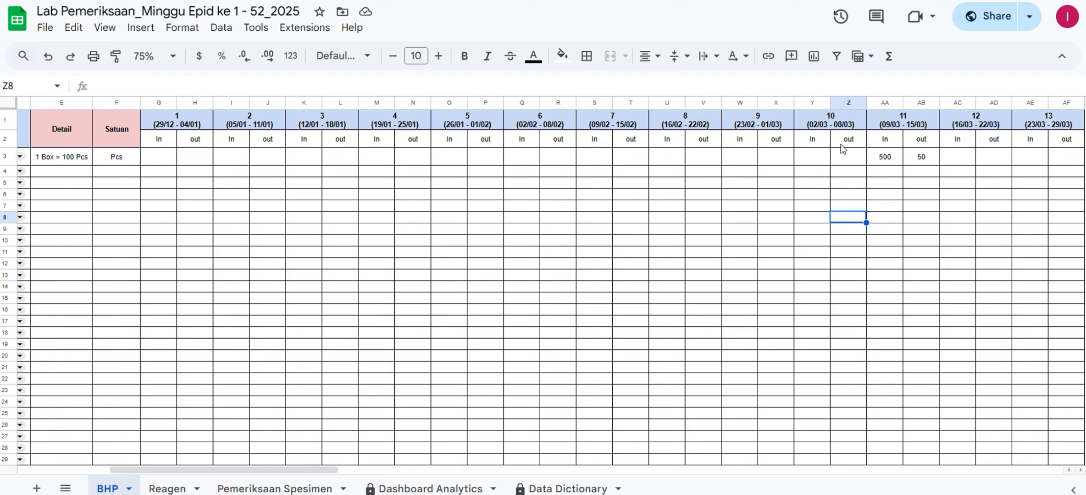
Hide columns G to Z, which hold the in and out quantities of weeks 1 to 10
left_click(846, 102)
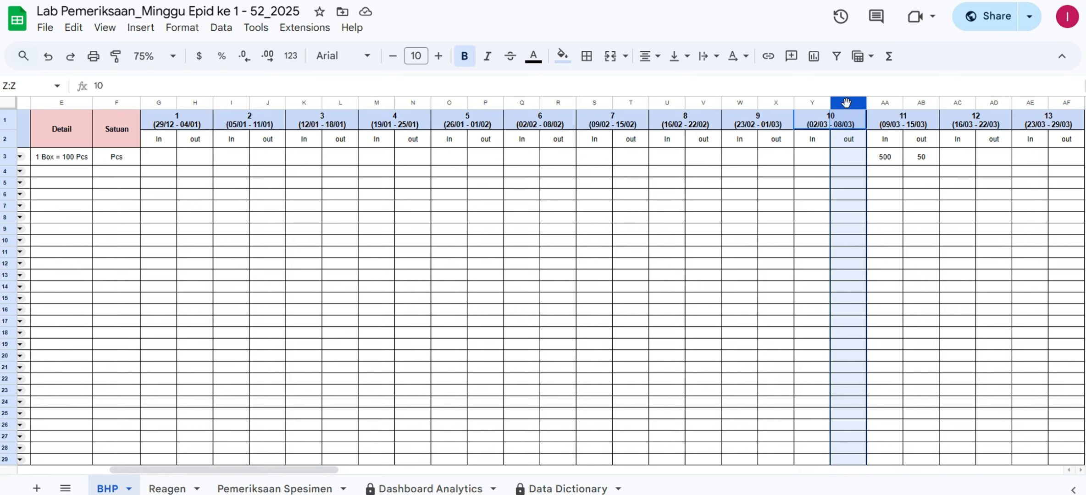
key("shift+Left")
key("shift+Left")
key("shift+Left")
key("shift+Left")
key("shift+Left")
key("shift+Left")
key("shift+Left")
key("shift+Left")
key("shift+Left")
key("shift+Left")
key("shift+Left")
key("shift+Left")
key("shift+Left")
key("shift+Left")
key("shift+Left")
key("shift+Left")
key("shift+Left")
key("shift+Left")
key("shift+Left")
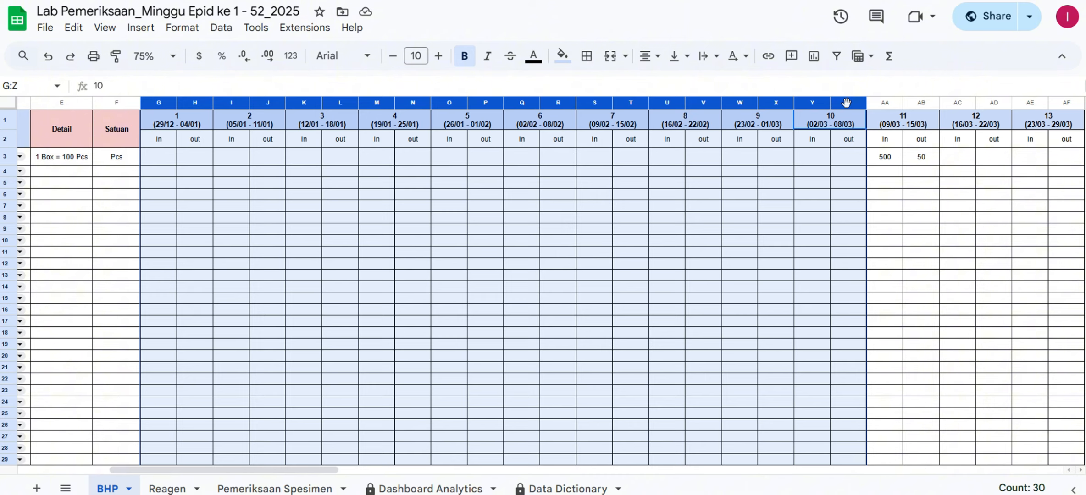
right_click(550, 103)
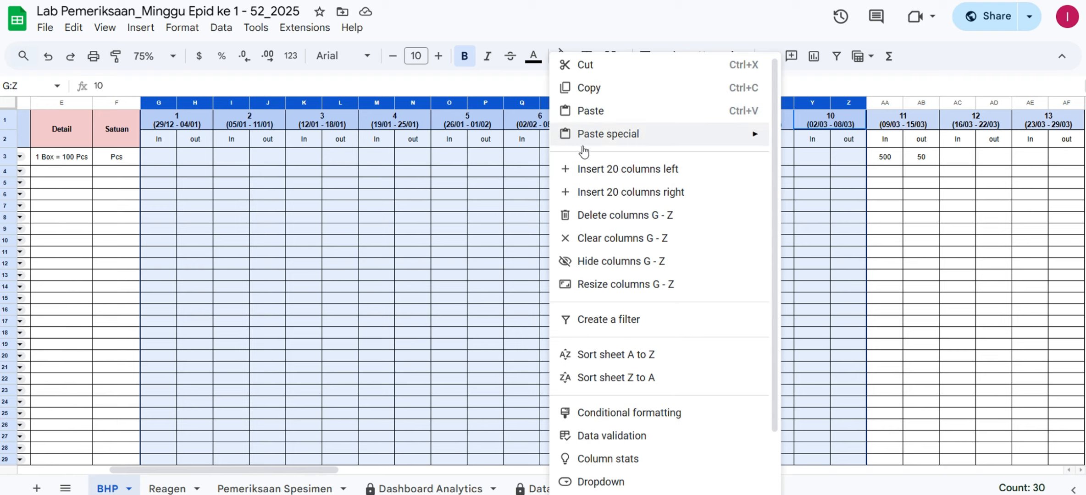
left_click(604, 261)
left_click(282, 184)
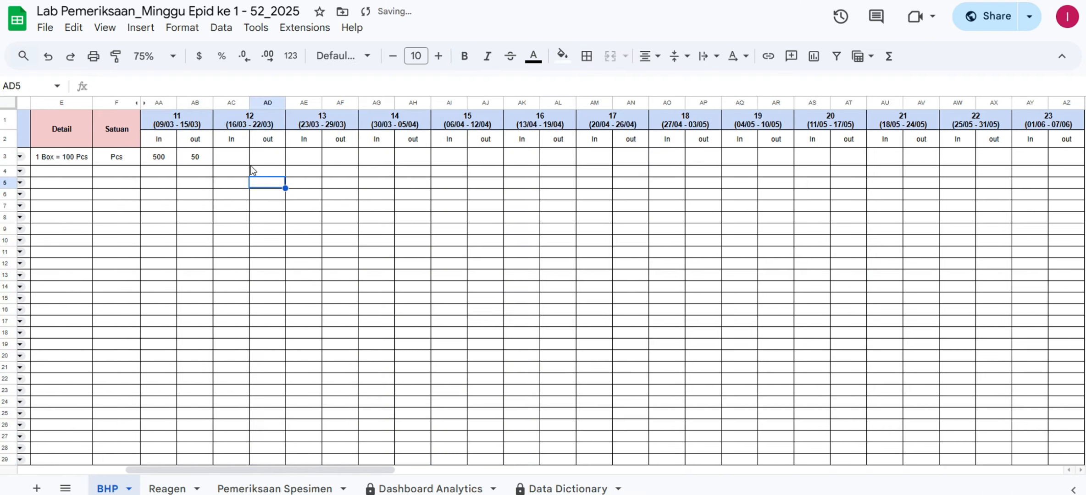
Enter 0 for both the week 12 (16/03 - 22/03) "in" and "out" quantities of entry 1, in cells AC3 and AD3
left_click(237, 145)
key("Down")
key("Left")
key("Left")
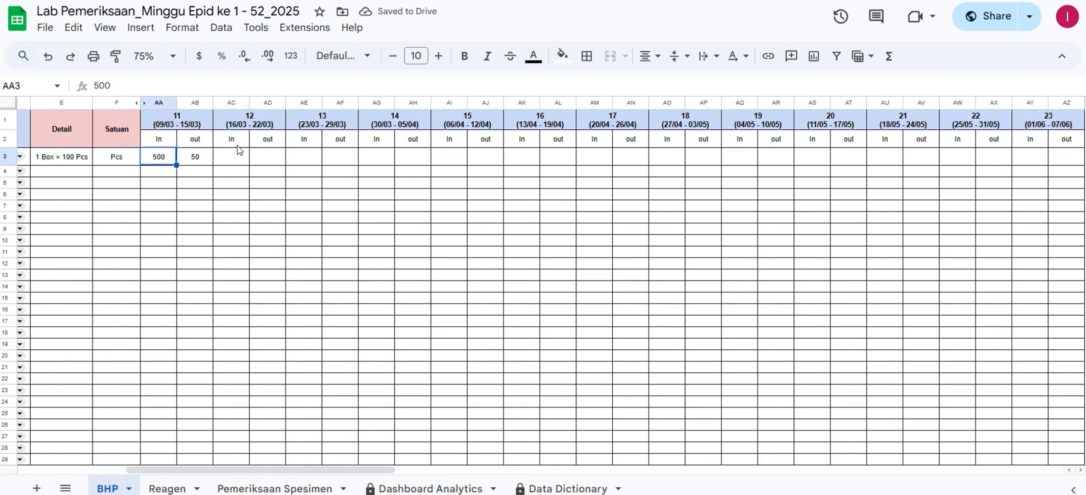
key("Left")
key("Left")
key("Right")
key("Right")
key("Right")
key("Right")
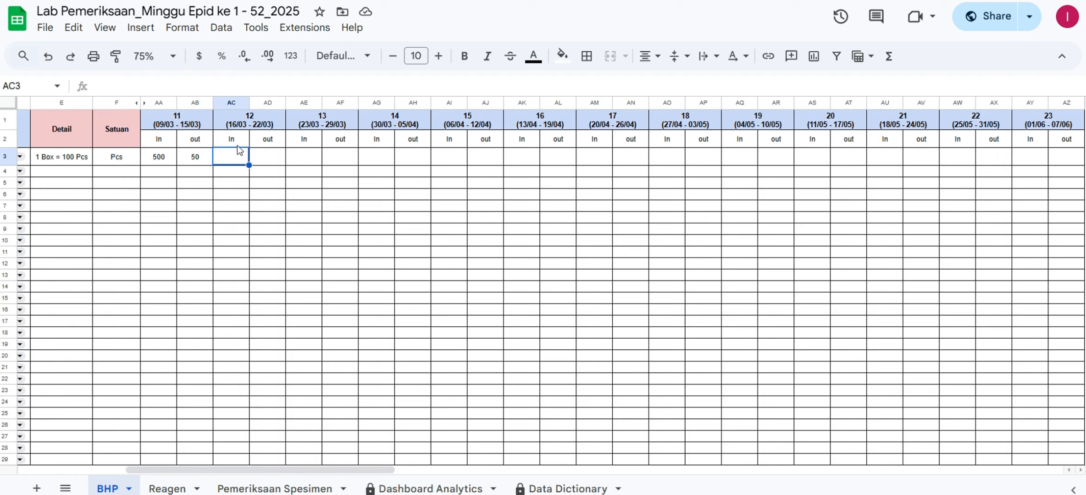
type("0")
key("Tab")
type("0")
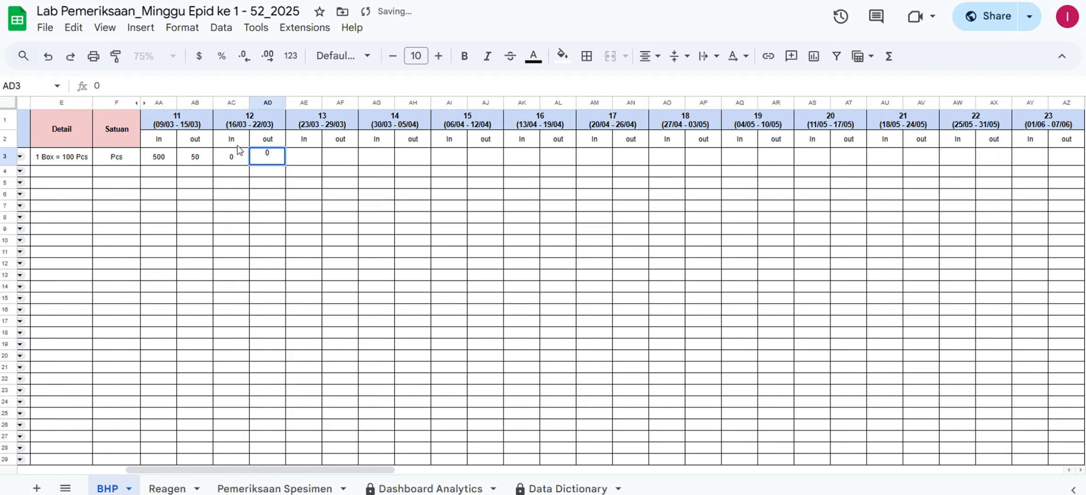
key("Tab")
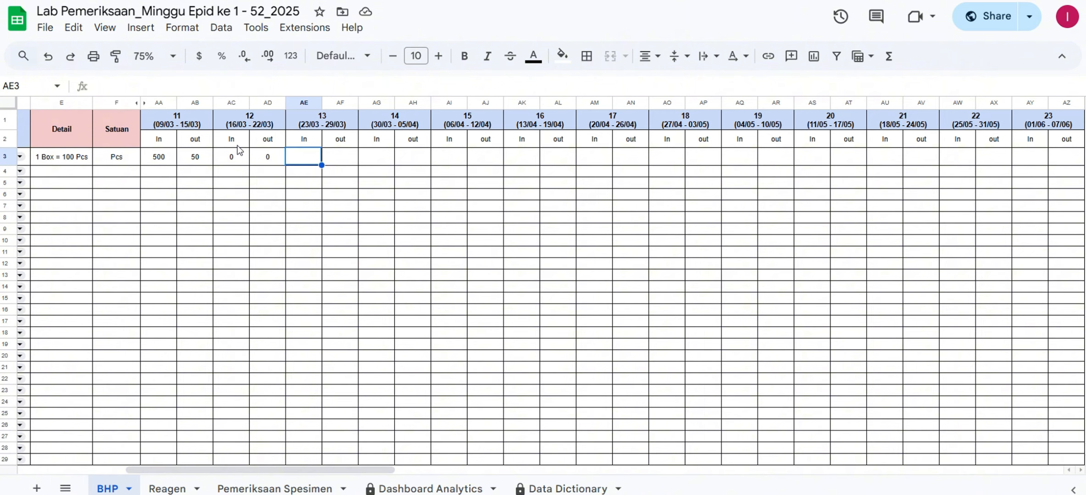
Enter 0 for both the week 13 (23/03 - 29/03) "in" and "out" quantities of entry 1, in cells AE3 and AF3
type("0")
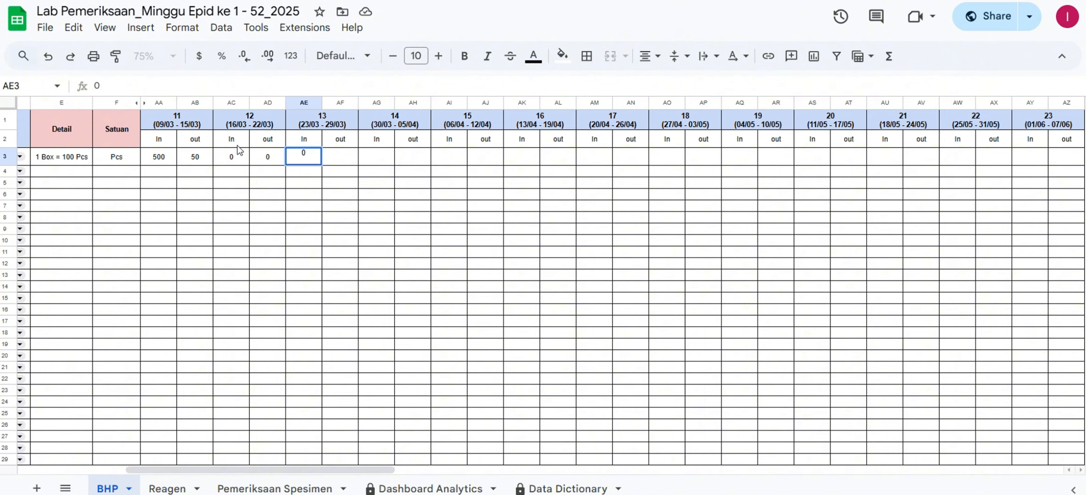
key("Tab")
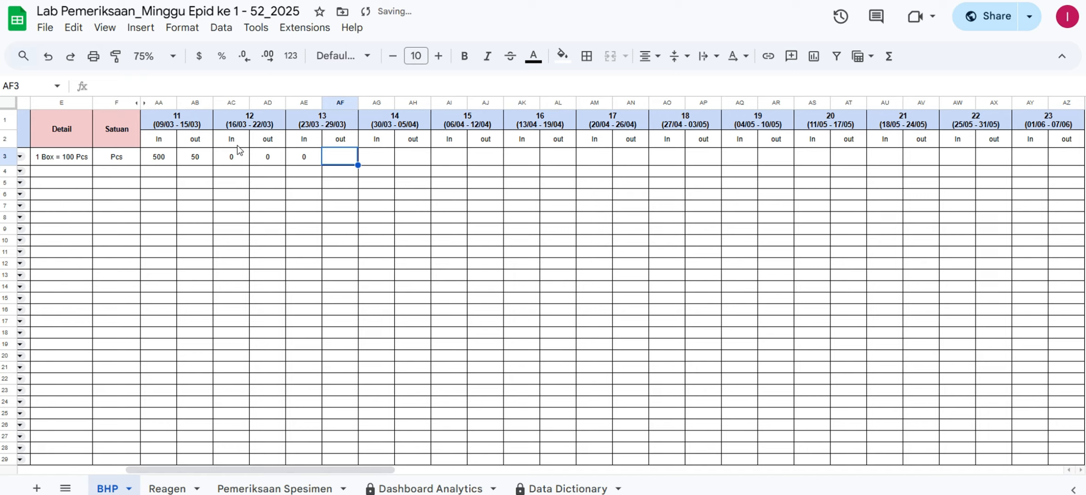
type("0")
key("Tab")
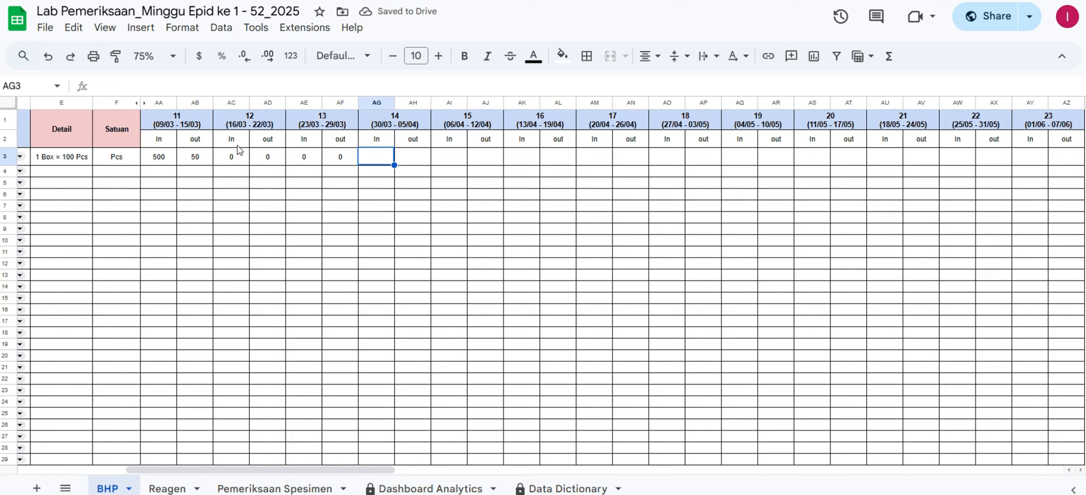
Enter the week 14 (30/03 - 05/04) quantities of entry 1: 0 "in" in cell AG3 and 20 "out" in cell AH3
key("Tab")
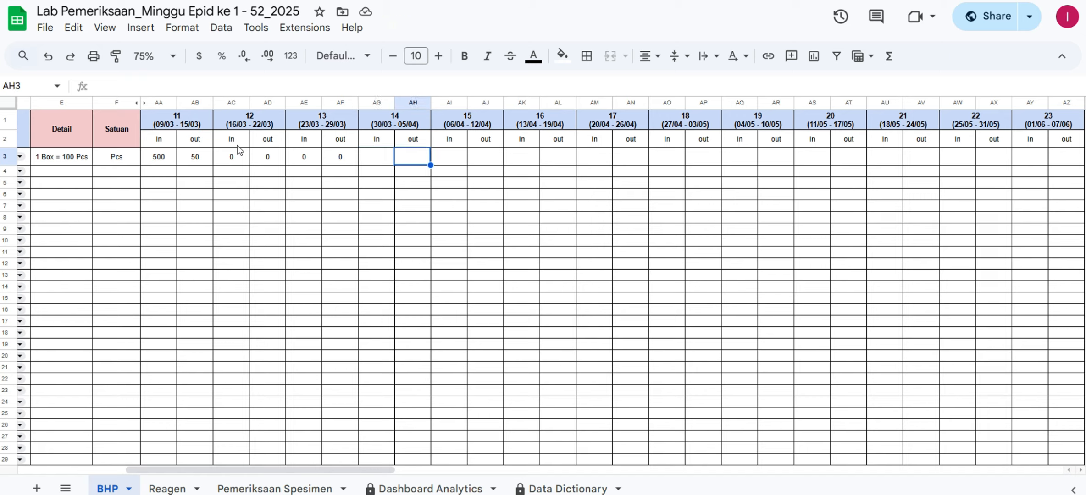
type("20")
key("Left")
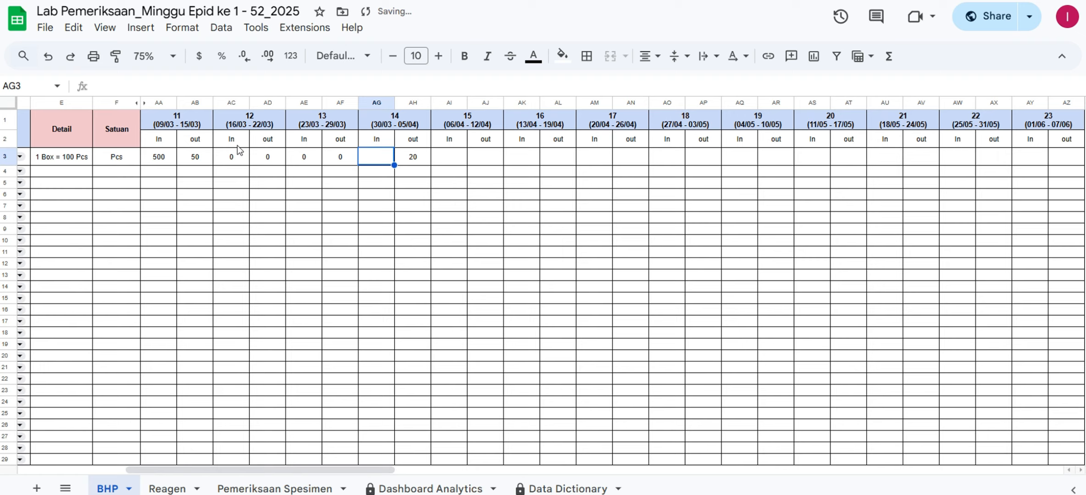
type("0")
key("Tab")
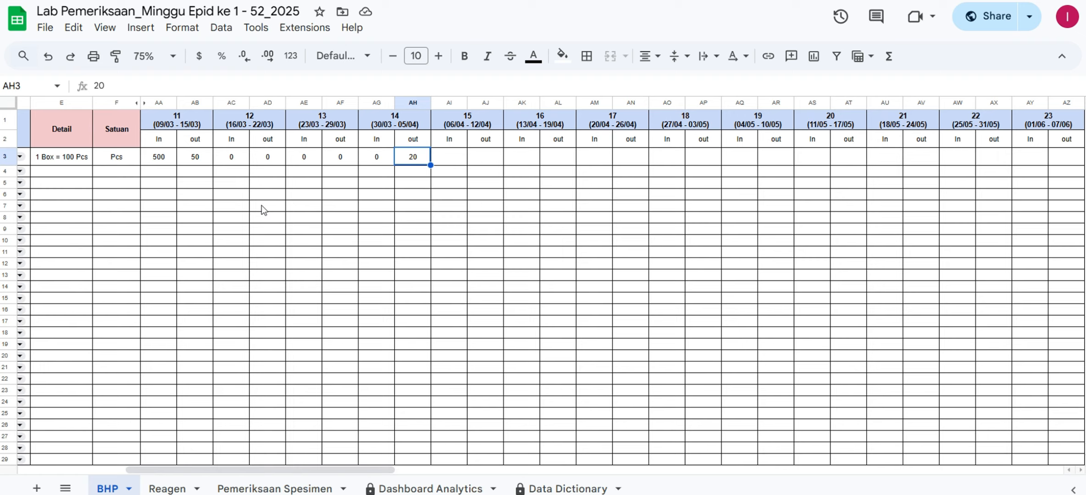
Examine entry 1's summary columns after week 52, from Jml Penerimaan to Note, ending on its Jml Penerimaan formula in DG3
key("Tab")
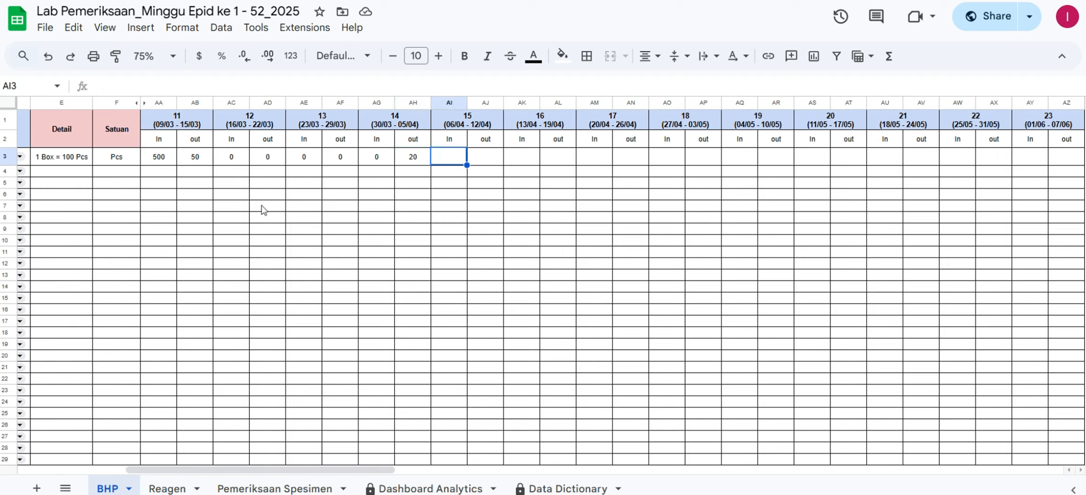
key("Tab")
key("Tab")
key("Tab")
key("Tab")
key("Tab")
key("Tab")
key("Tab")
key("Tab")
key("Tab")
key("Tab")
key("Tab")
key("Tab")
key("Tab")
key("Tab")
key("Tab")
key("Tab")
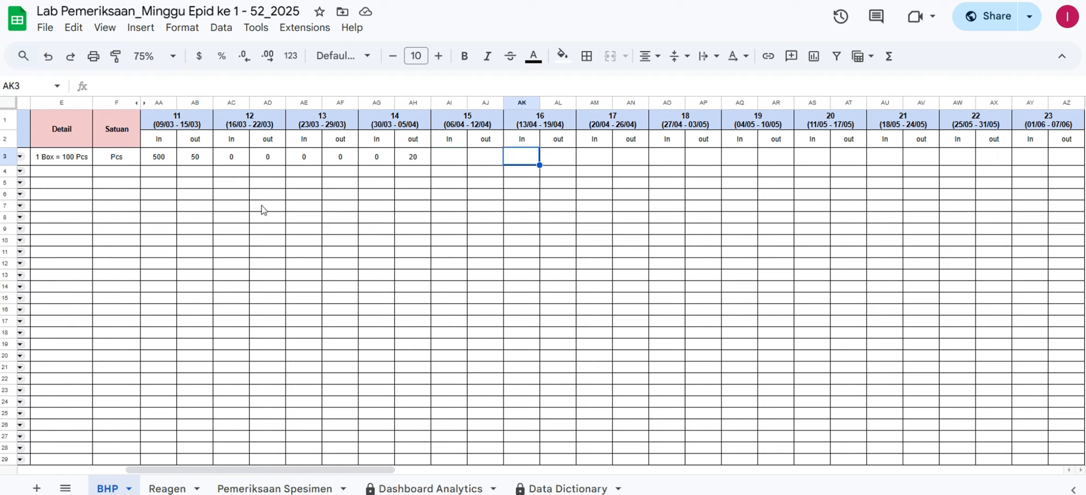
key("Tab")
key("Tab")
key("Tab")
key("Tab")
key("Tab")
key("Tab")
key("Tab")
key("Tab")
key("Tab")
key("Tab")
key("Tab")
key("Tab")
key("Tab")
key("Tab")
key("Tab")
key("Tab")
key("Tab")
key("Tab")
key("Tab")
key("Tab")
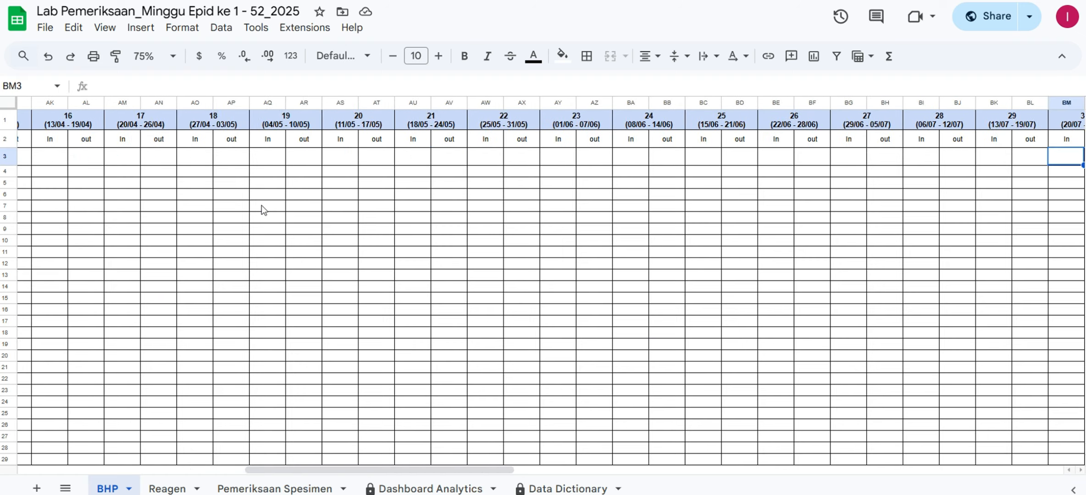
key("Tab")
key("Tab")
key("Tab")
key("Tab")
key("Tab")
key("Tab")
key("Tab")
key("Tab")
key("Tab")
key("Tab")
key("Tab")
key("Tab")
key("Tab")
key("Tab")
key("Tab")
key("Tab")
key("Tab")
key("Tab")
key("Tab")
key("Tab")
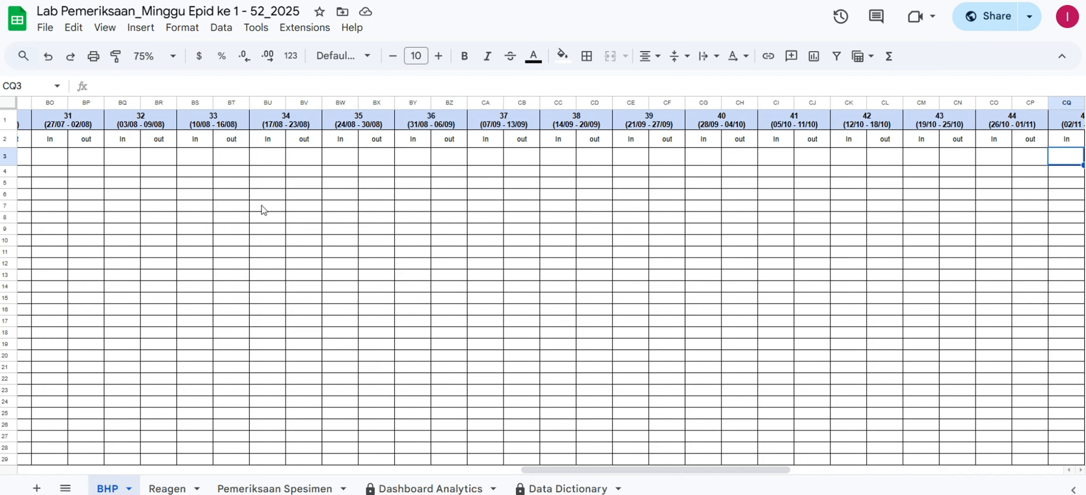
key("Left")
key("Left")
key("Left")
key("Left")
key("Left")
key("Left")
key("Left")
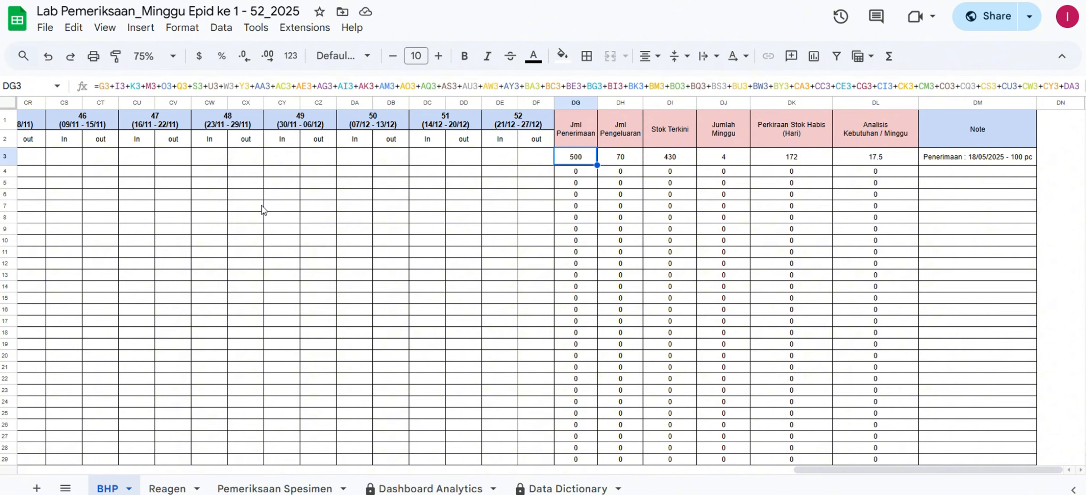
Review entry 1's weekly columns from week 52 back to the week 11 (09/03 - 15/03) "in" quantity in cell AA3
key("Left")
key("Left")
key("Left")
key("Left")
key("Left")
key("Left")
key("Left")
key("Left")
key("Left")
key("Left")
key("Left")
key("Left")
key("Left")
key("Left")
key("Left")
key("Left")
key("Left")
key("Left")
key("Left")
key("Left")
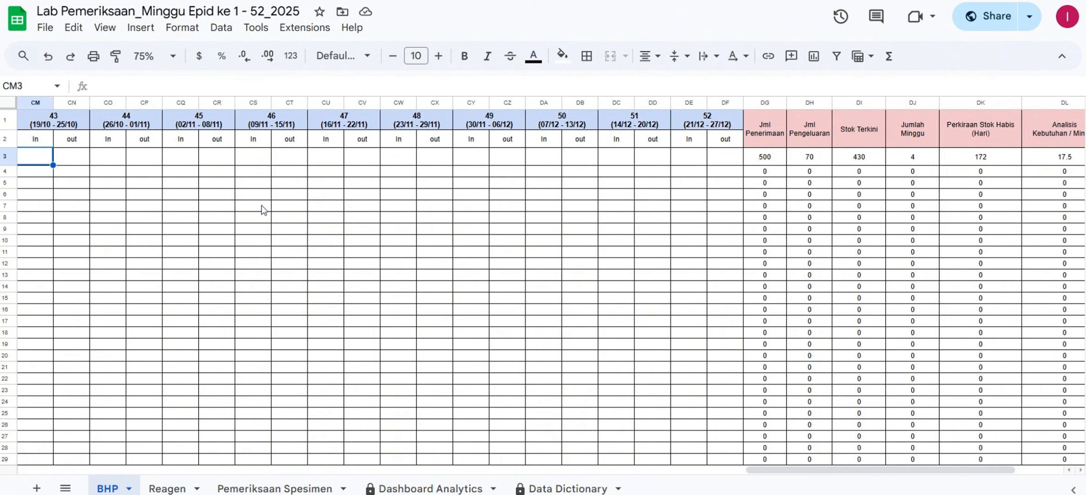
key("Left")
key("Left")
key("Left")
key("Left")
key("Left")
key("Left")
key("Left")
key("Left")
key("Left")
key("Left")
key("Left")
key("Left")
key("Left")
key("Left")
key("Left")
key("Left")
key("Left")
key("Left")
key("Left")
key("Left")
key("Home")
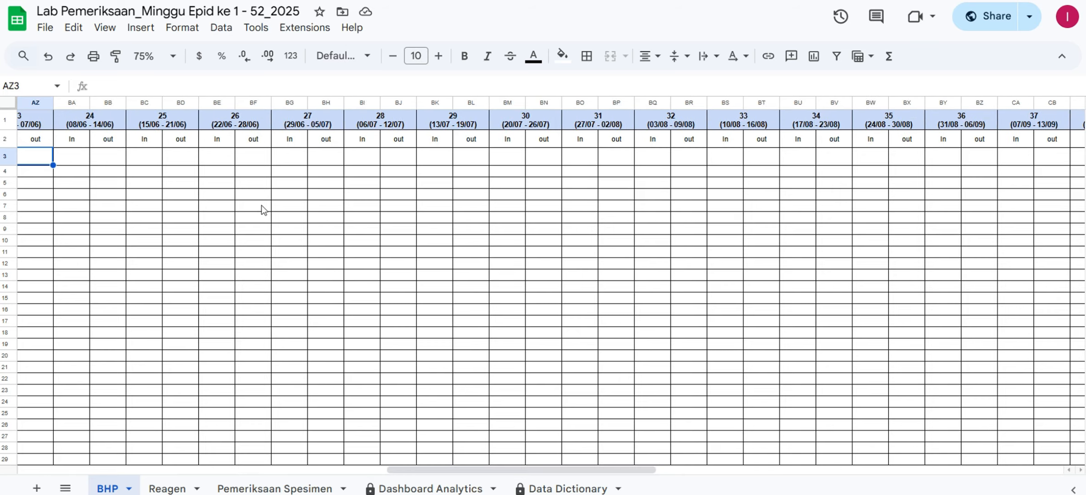
key("Right")
key("Right")
key("Right")
key("Right")
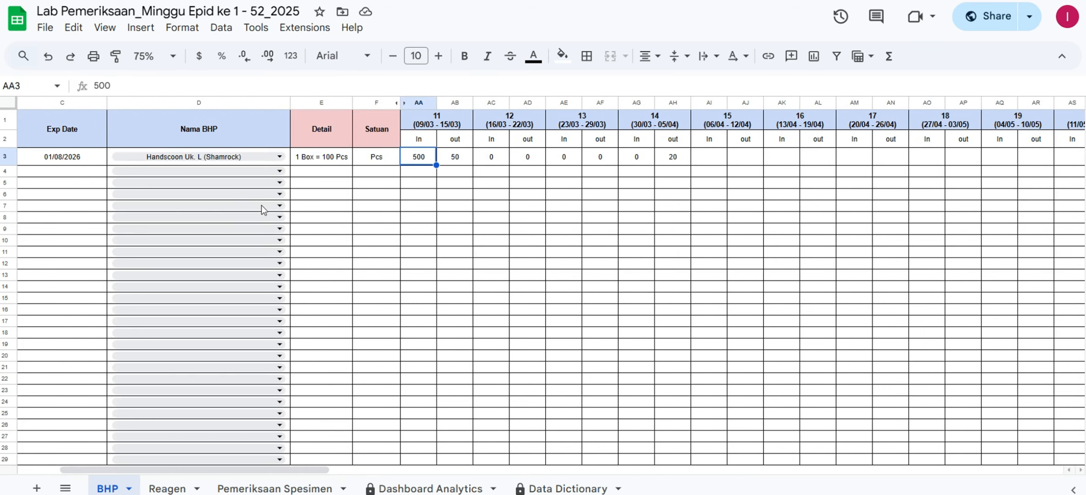
Compare entry 1's week 11 "out" quantity in AB3 with the Jml Penerimaan and Jml Pengeluaran formulas in DG3 and DH3
key("Right")
key("Right")
key("Right")
key("Right")
key("Right")
key("Right")
key("Right")
key("Right")
key("Right")
key("Right")
key("Right")
key("Right")
key("Right")
key("Right")
key("Right")
key("Right")
key("Right")
key("Right")
key("Right")
key("Right")
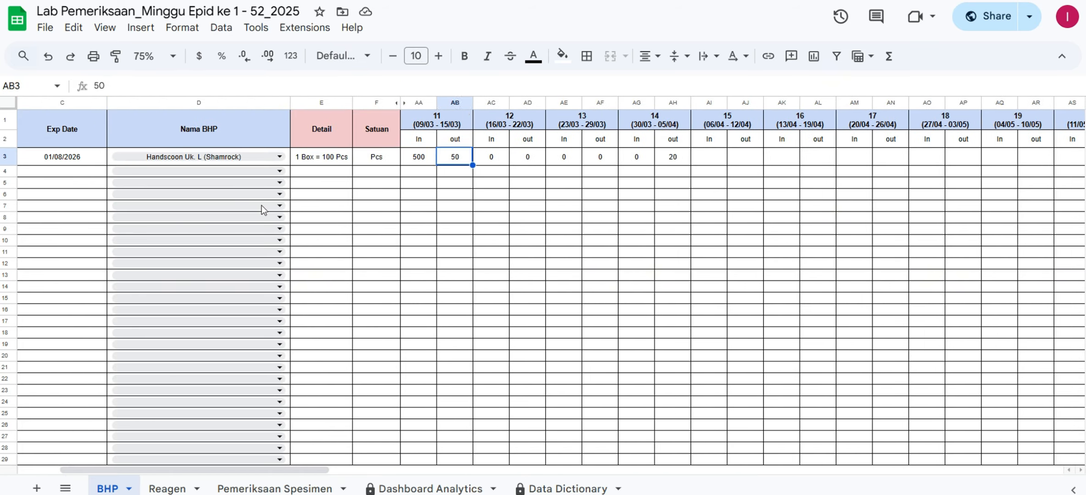
key("Right")
key("Right")
key("Right")
key("Right")
key("Right")
key("Right")
key("Right")
key("Right")
key("Right")
key("Right")
key("Right")
key("Right")
key("Right")
key("Right")
key("Right")
key("Right")
key("Right")
key("Right")
key("Right")
key("Right")
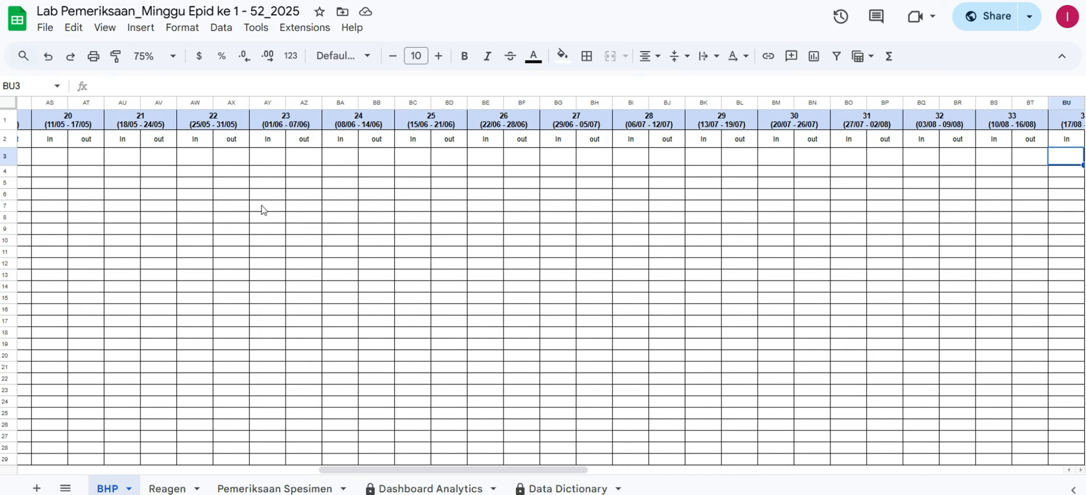
key("Right")
key("Right")
key("Right")
key("Right")
key("Right")
key("Right")
key("Right")
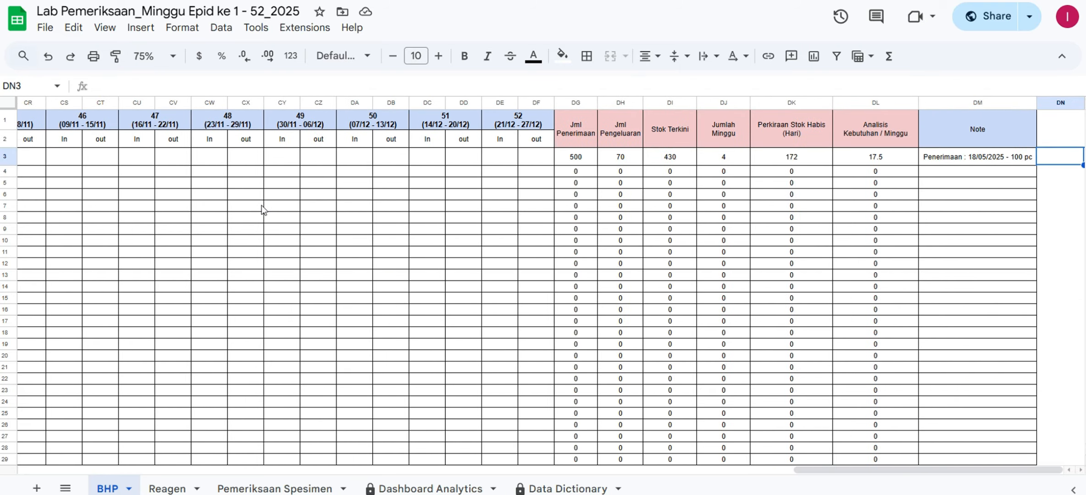
key("Left")
key("Left")
key("Left")
key("Left")
key("Left")
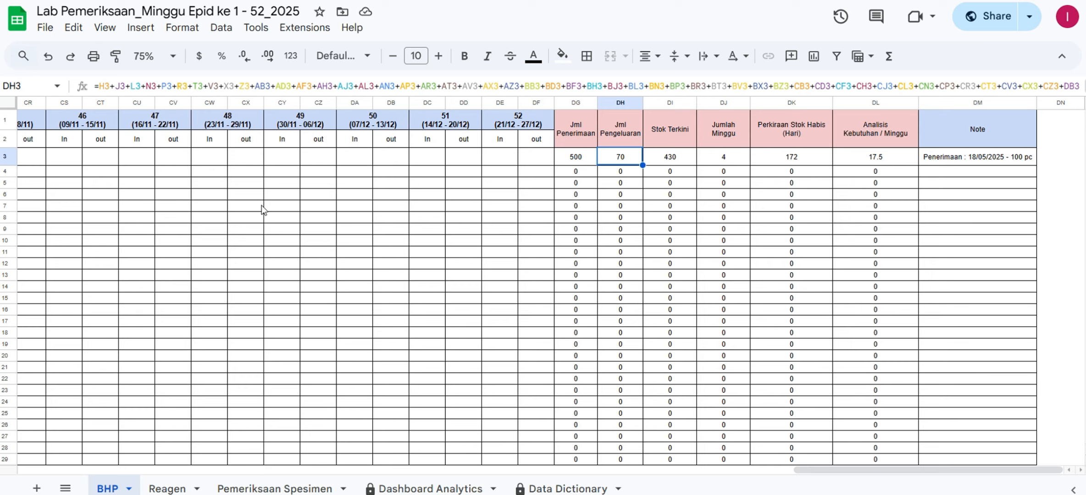
key("Right")
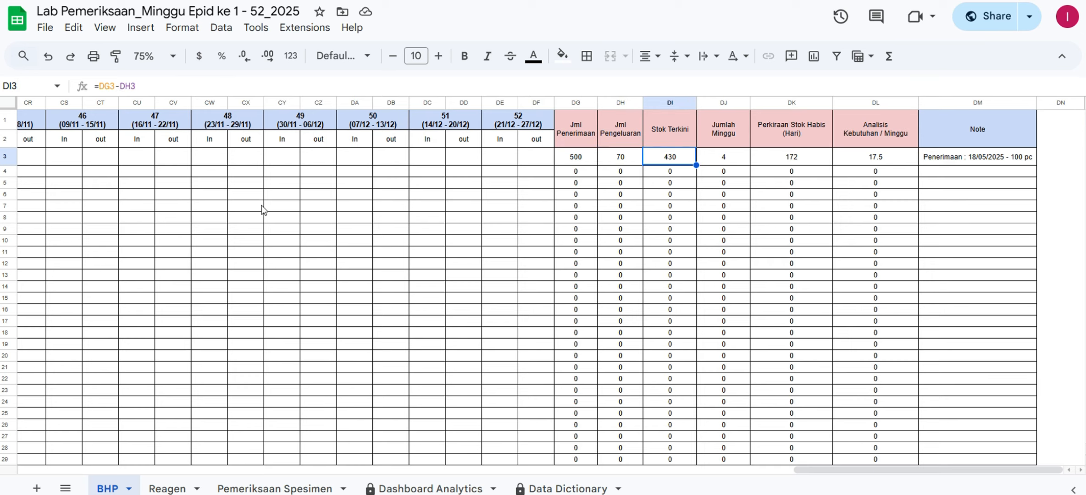
key("Left")
key("Left")
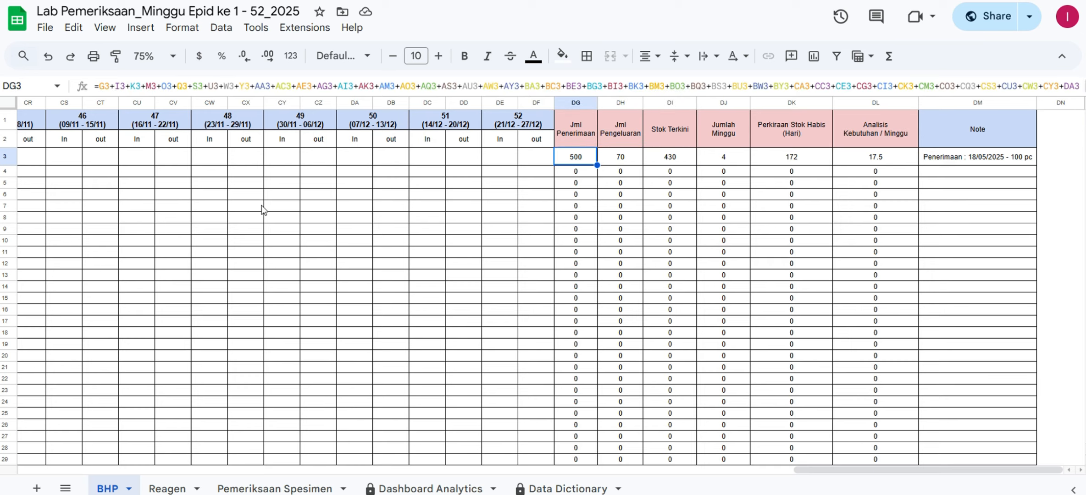
key("Right")
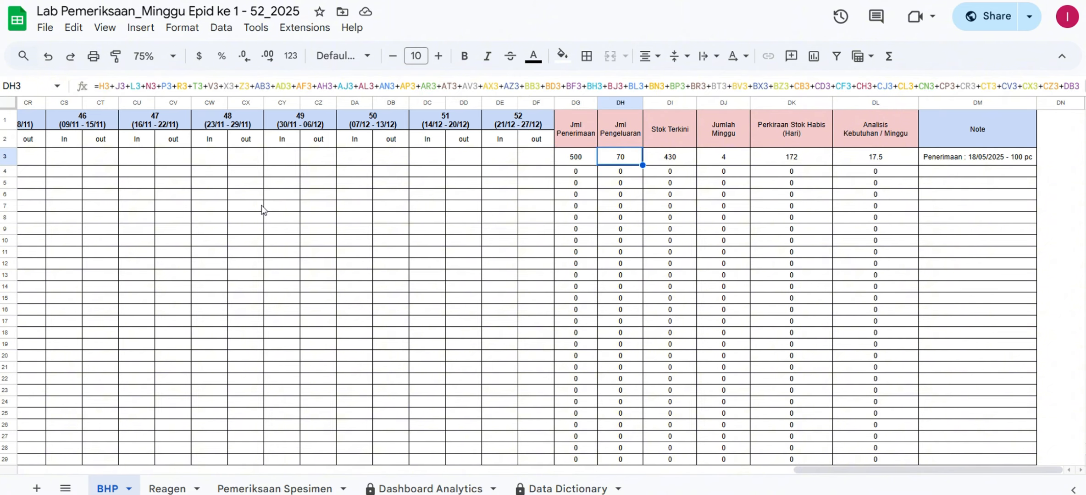
Examine entry 1's Stok Terkini, Jumlah Minggu, Perkiraan Stok Habis and Analisis Kebutuhan formulas in DI3 to DL3, and its Note in DM3
key("Right")
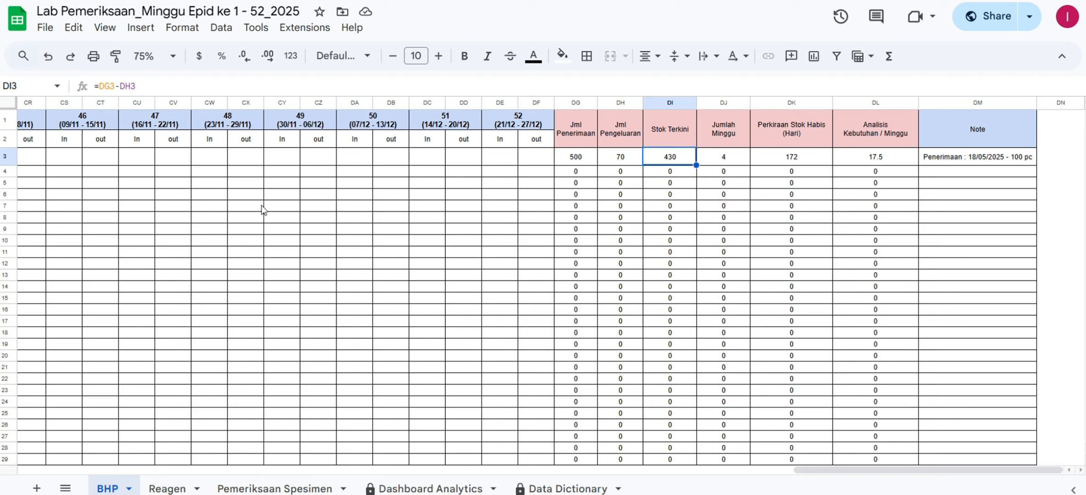
key("Right")
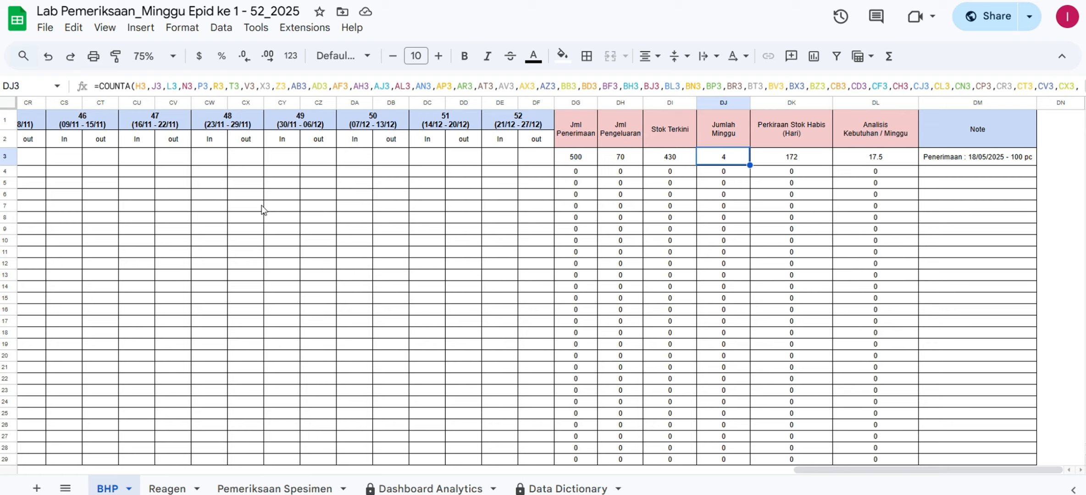
key("Right")
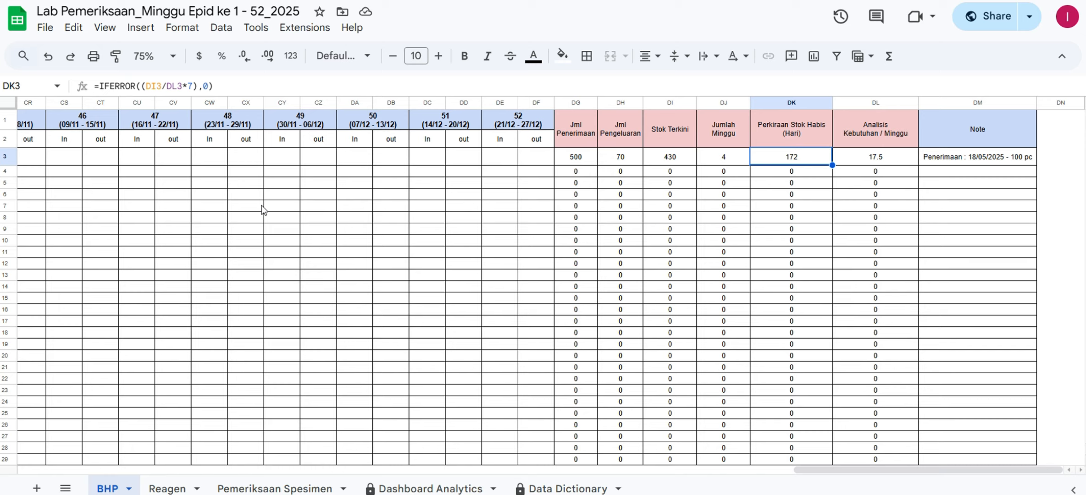
key("Right")
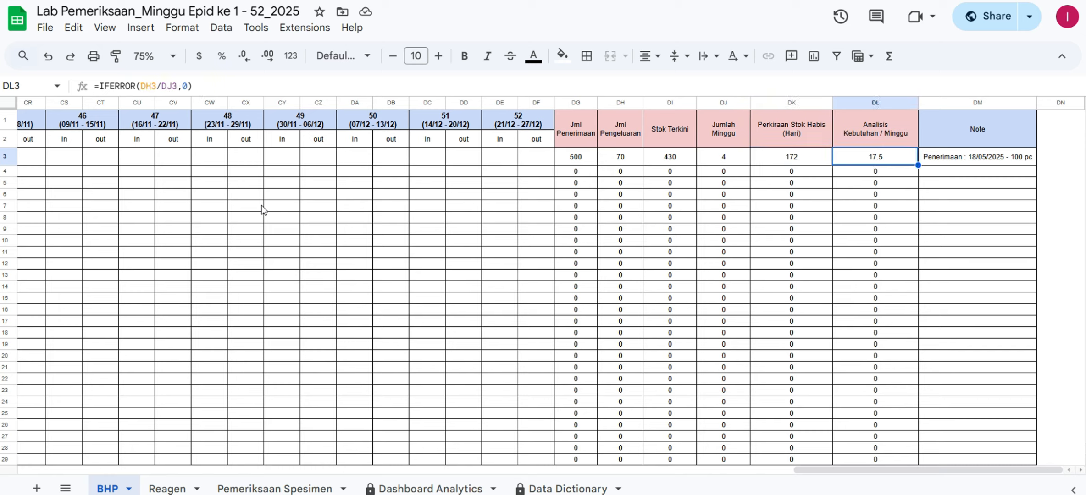
key("Right")
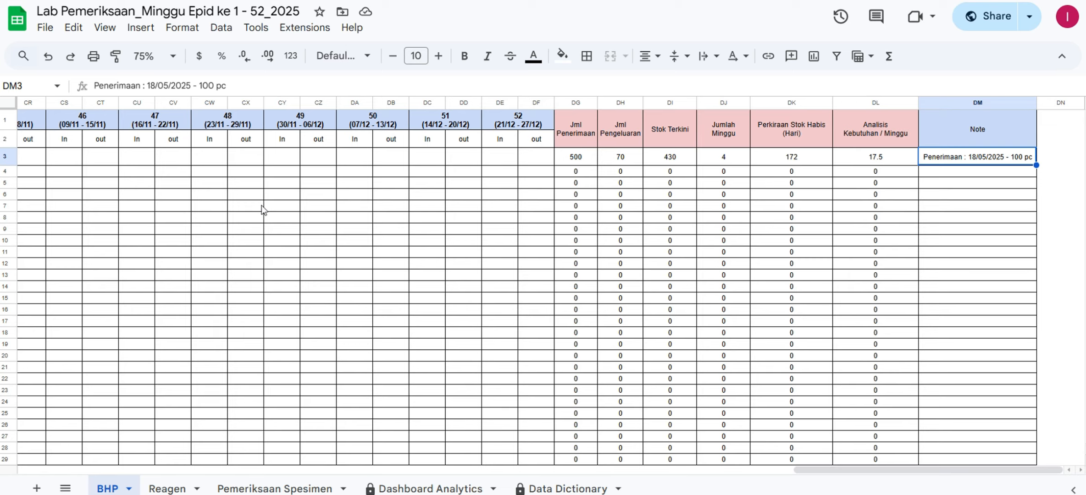
Go back to the start of row 3 and review entry 1's item details from No to Satuan, ending on cell F3
key("Left")
key("Left")
key("Left")
key("Left")
key("Left")
key("Left")
key("Left")
key("Left")
key("Left")
key("Left")
key("Left")
key("Left")
key("Left")
key("Left")
key("Left")
key("Left")
key("Left")
key("Left")
key("Left")
key("Left")
key("Left")
key("Left")
key("Left")
key("Left")
key("Left")
key("Left")
key("Left")
key("Left")
key("Left")
key("Left")
key("Left")
key("Left")
key("Left")
key("Left")
key("Left")
key("Left")
key("Left")
key("Left")
key("Left")
key("Left")
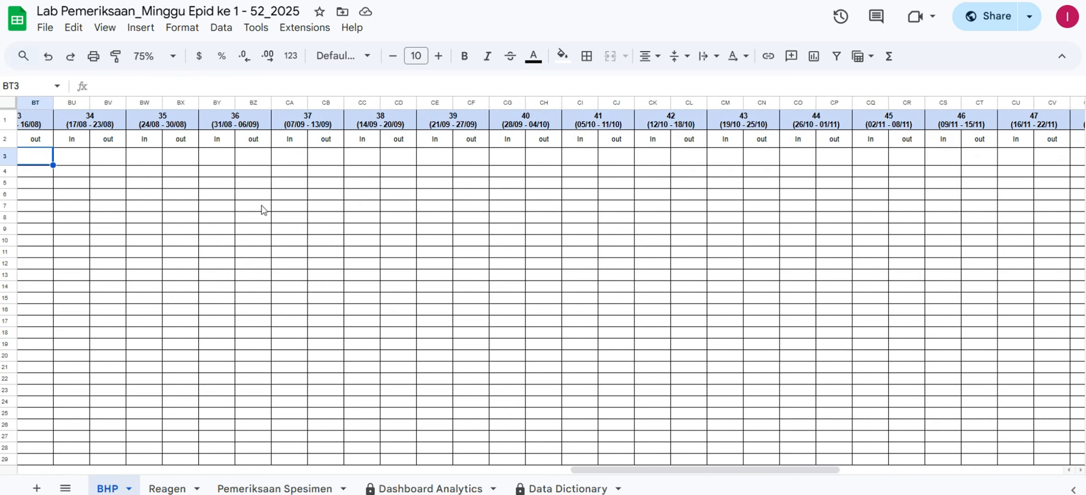
key("Left")
key("Left")
key("Left")
key("Left")
key("Left")
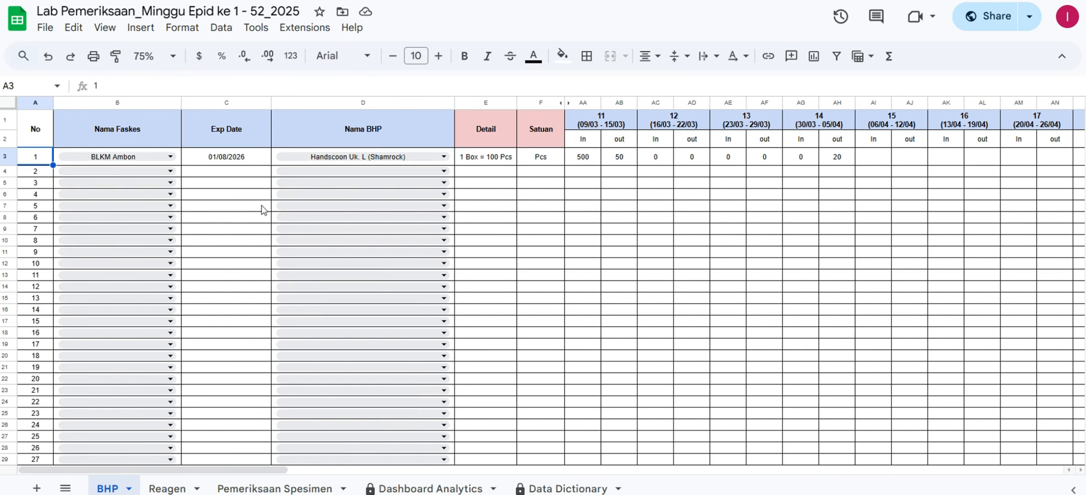
key("Right")
key("Right")
key("Right")
key("Right")
key("Right")
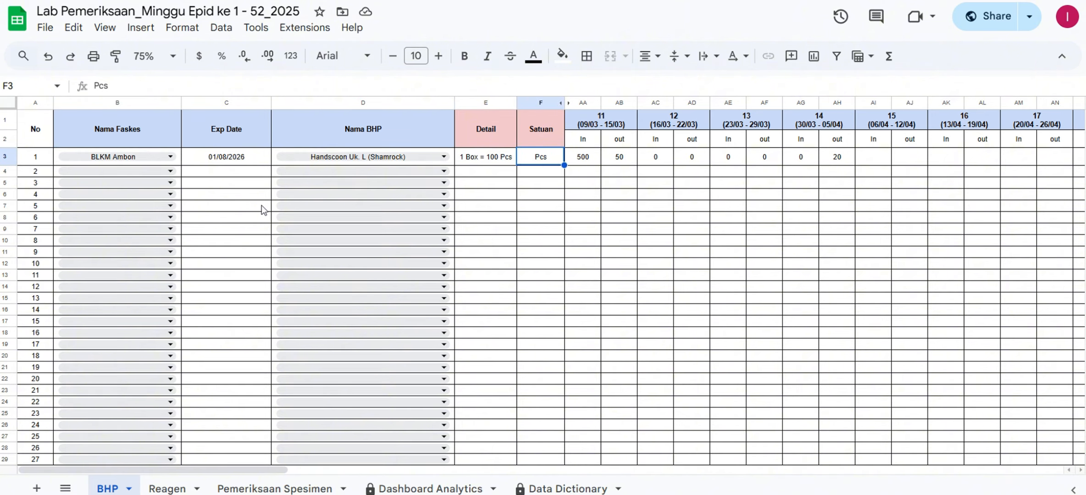
Add entry 2 in row 4 with Handscoon Uk. L (Shamrock) as Nama BHP and 31/08/2026 as Exp Date
key("Down")
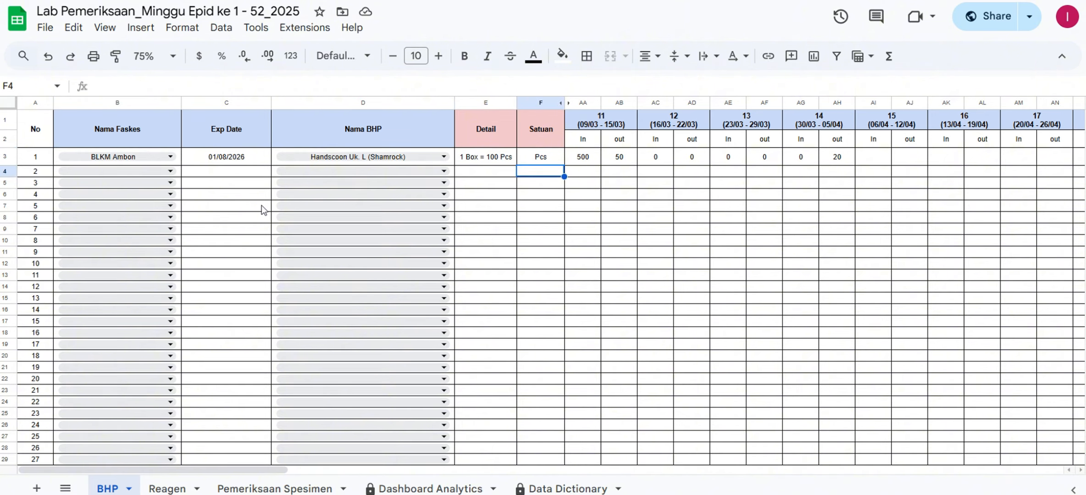
left_click(323, 175)
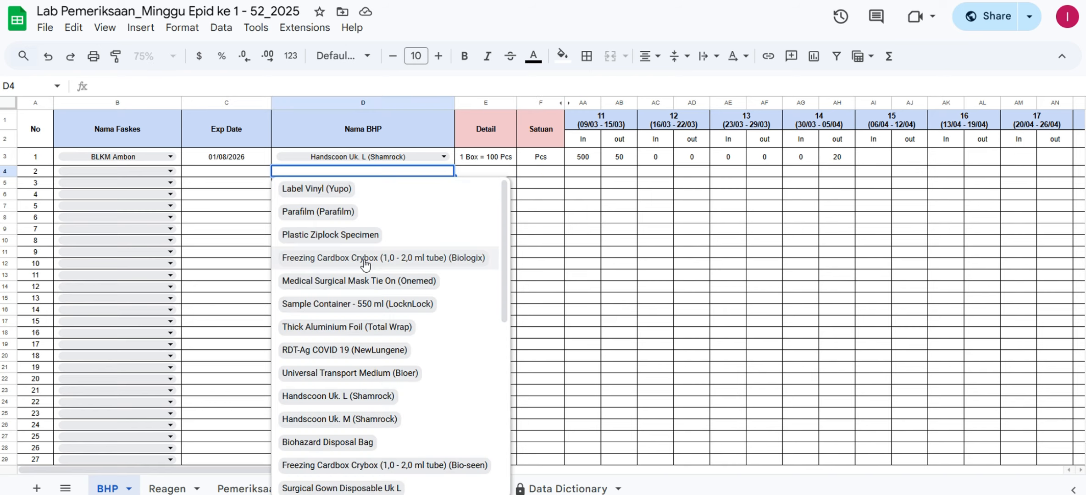
left_click(337, 398)
double_click(233, 172)
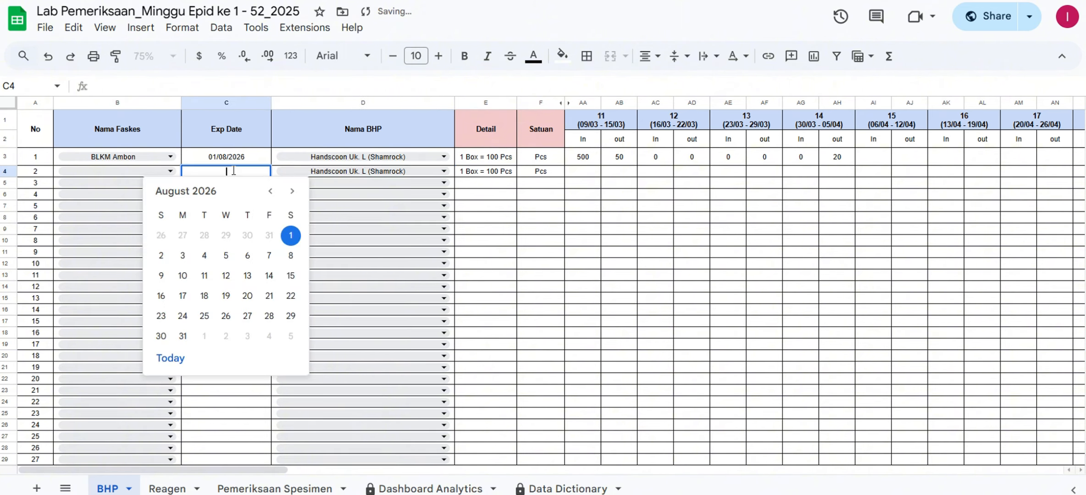
left_click(183, 338)
left_click(590, 209)
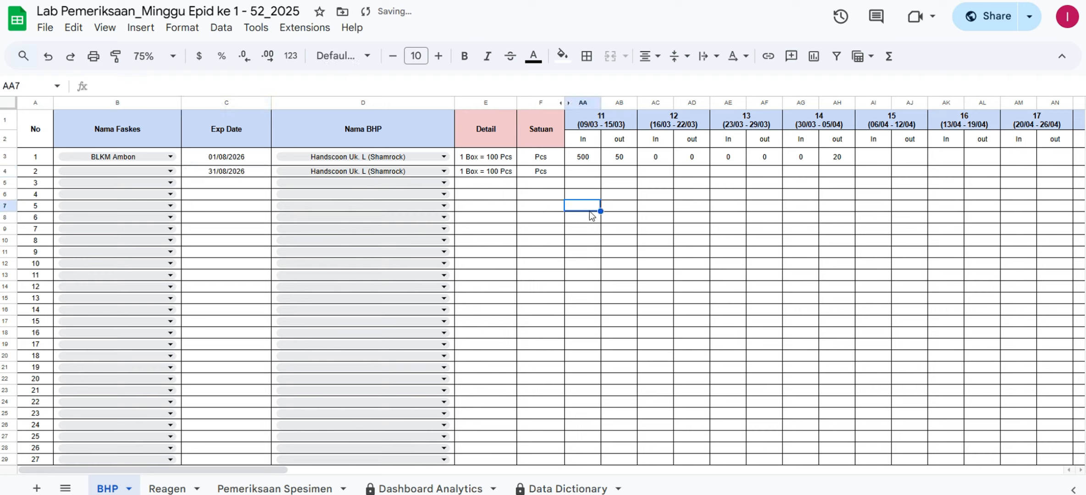
Enter 100 as entry 2's week 15 (06/04 - 12/04) "in" quantity in cell AI4
left_click(588, 176)
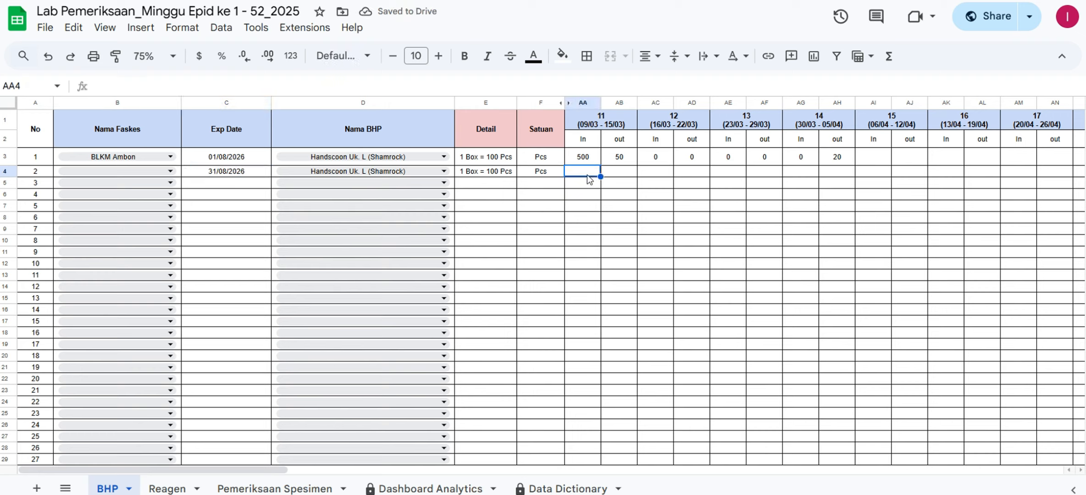
key("Right")
key("Right")
key("Right")
key("Right")
key("Right")
key("Right")
key("Right")
key("Right")
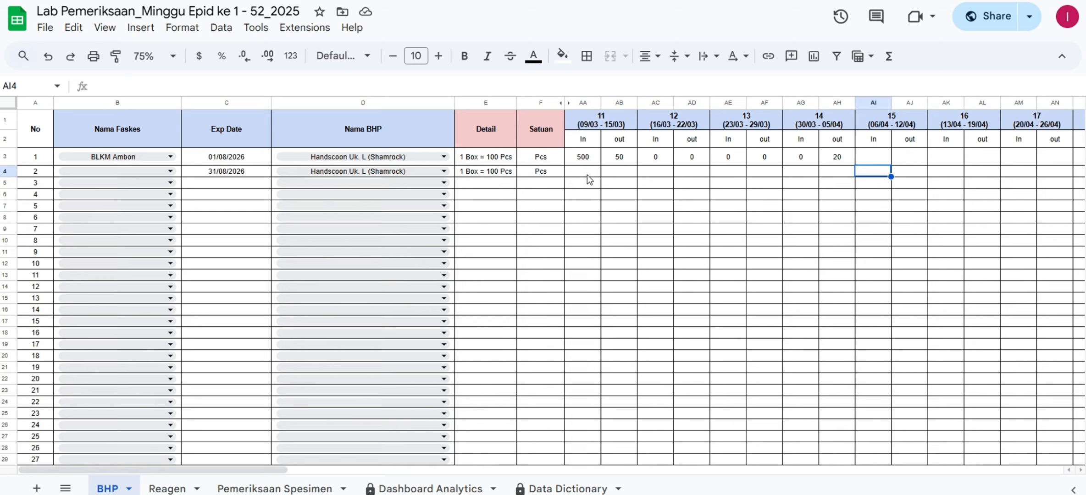
type("100")
key("Return")
Review entry 2's cells from week 11 (AA4) through week 14 up to its week 15 "in" quantity in AI4
key("Up")
key("Left")
key("Left")
key("Left")
key("Left")
key("Left")
key("Left")
key("Left")
key("Left")
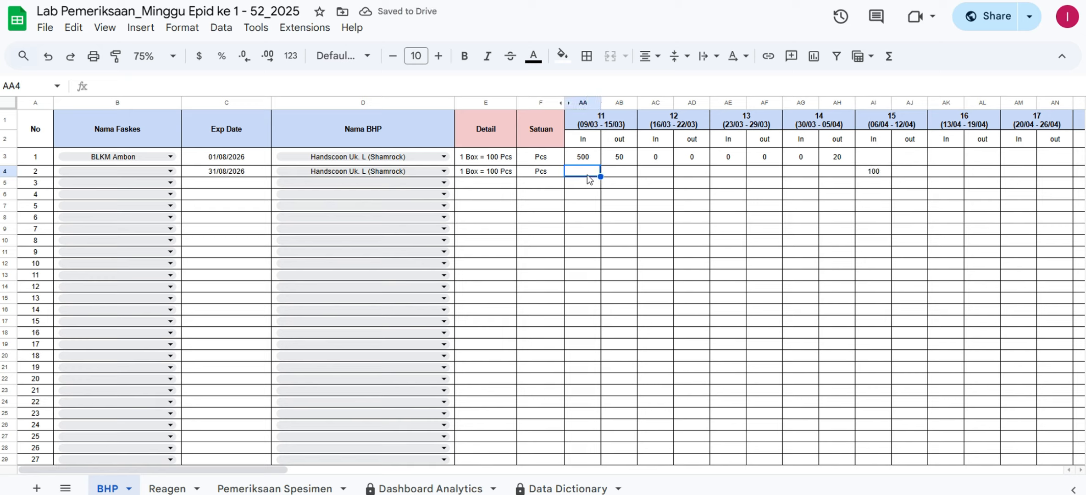
key("Right")
key("Right")
key("Right")
key("Right")
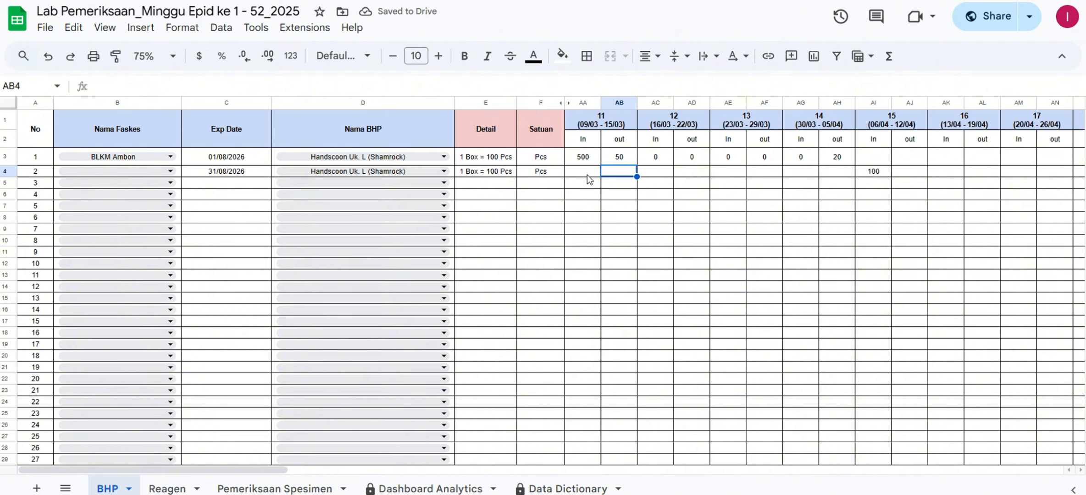
key("Right")
key("Right")
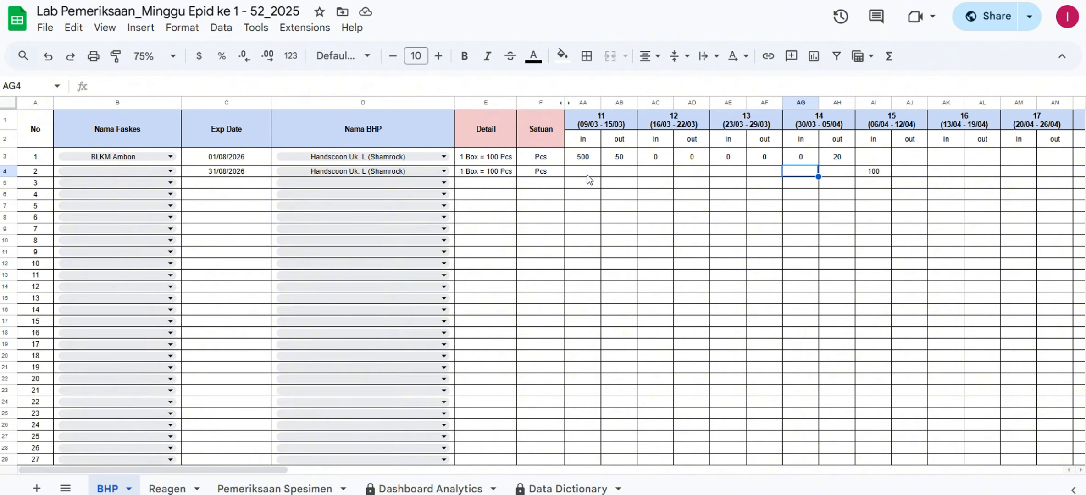
key("Right")
key("Right")
key("Right")
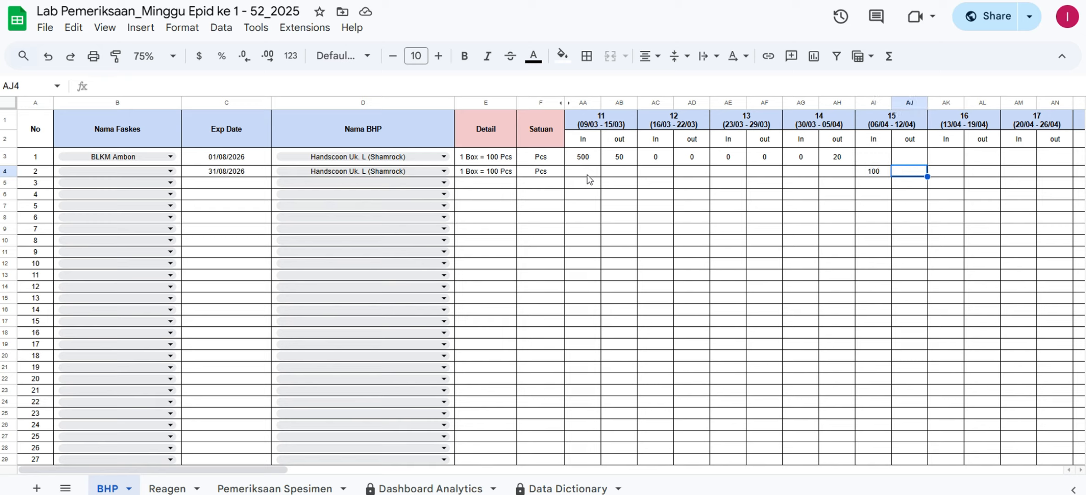
key("Left")
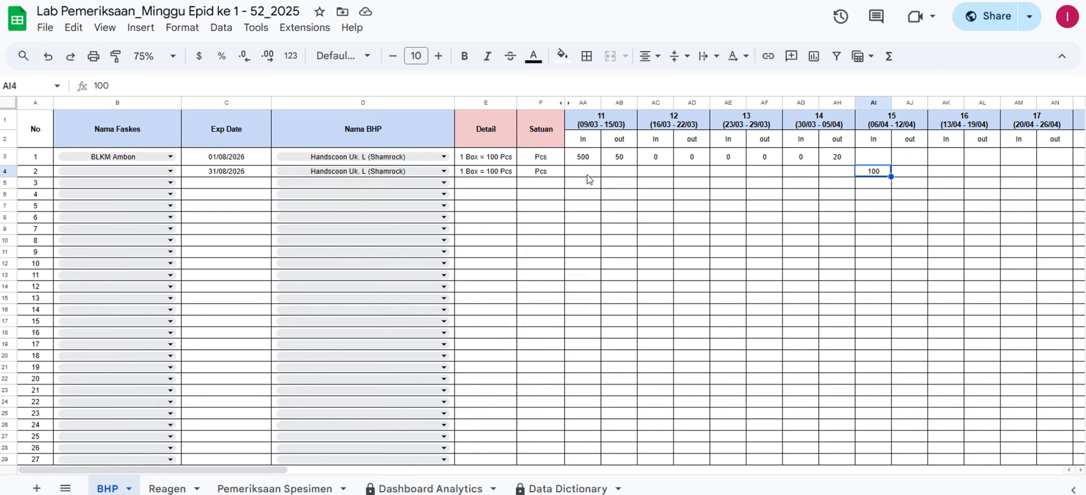
Enter 0 for entry 2's week 15 "out" quantity and for its week 16 "in" and "out" quantities
key("Tab")
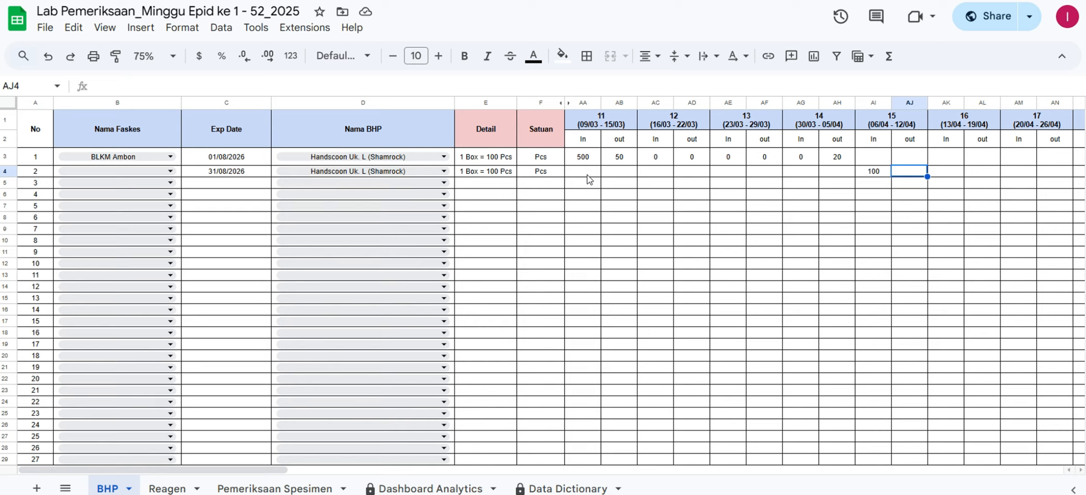
type("0")
key("Tab")
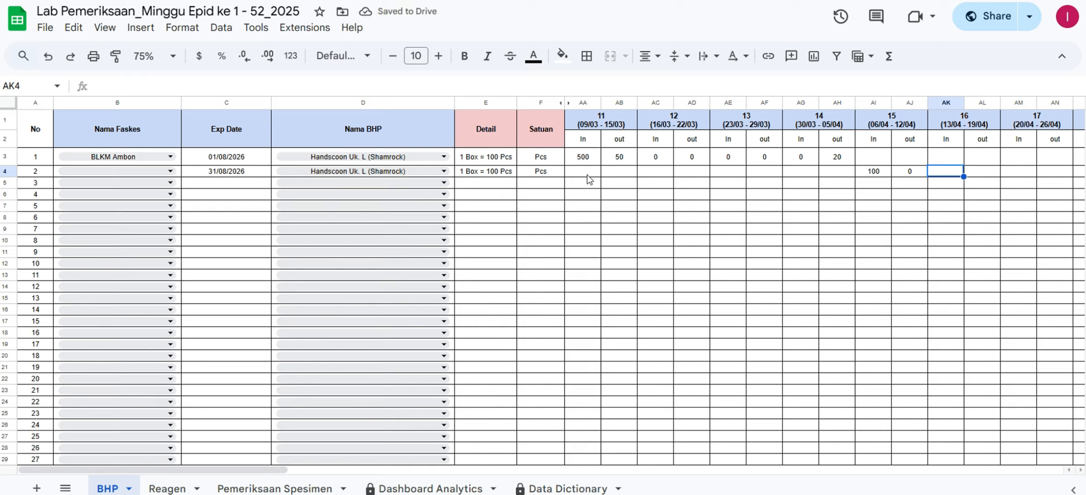
type("0")
key("Tab")
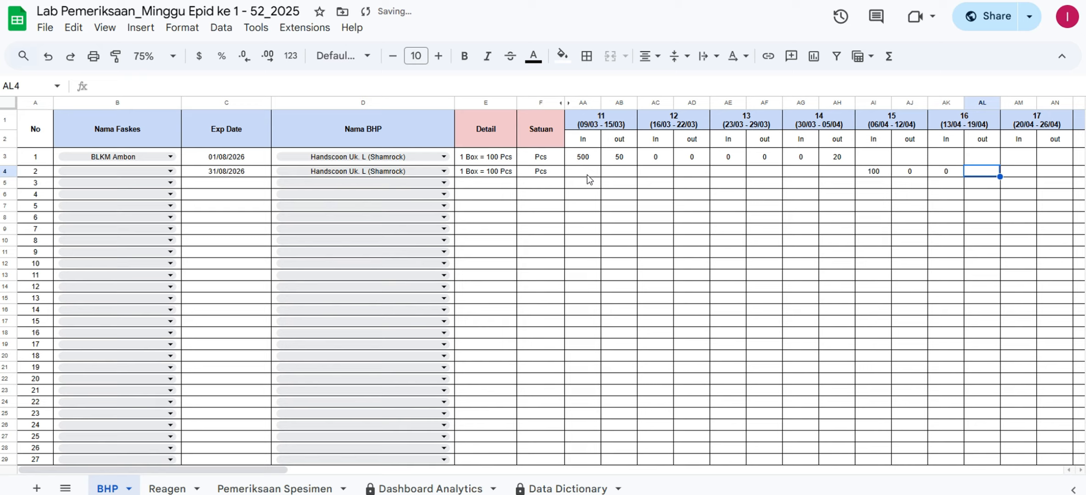
type("0")
key("Tab")
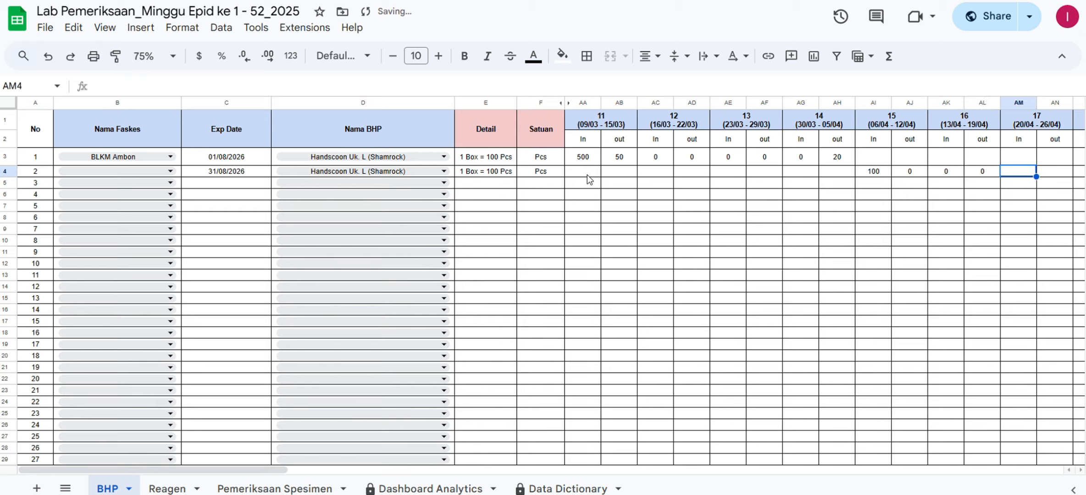
Check entry 2's weekly cells from week 17 back to week 12 and forward again to AI4
key("Left")
key("Left")
key("Left")
key("Left")
key("Left")
key("Left")
key("Left")
key("Left")
key("Left")
key("Left")
key("Left")
key("Left")
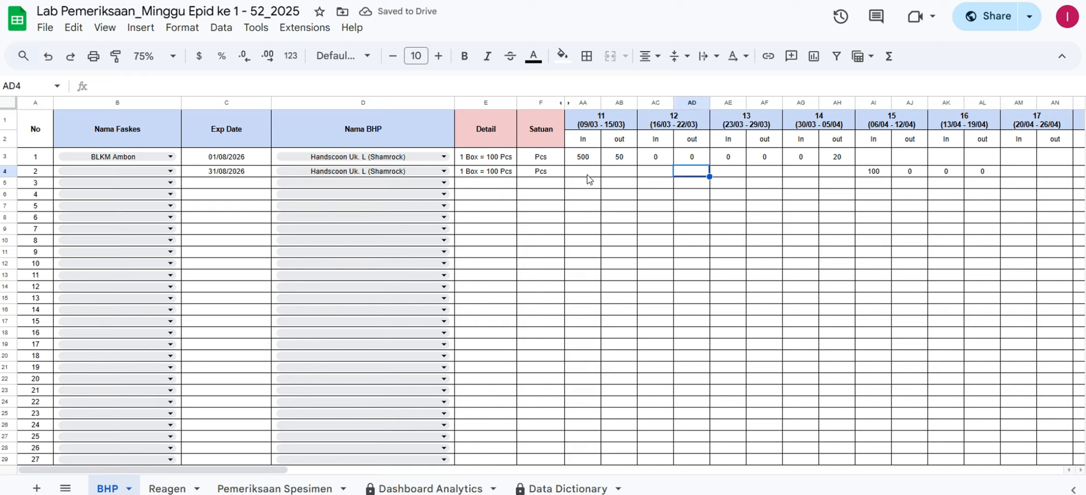
key("Right")
key("Right")
key("Right")
key("Right")
key("Right")
key("Right")
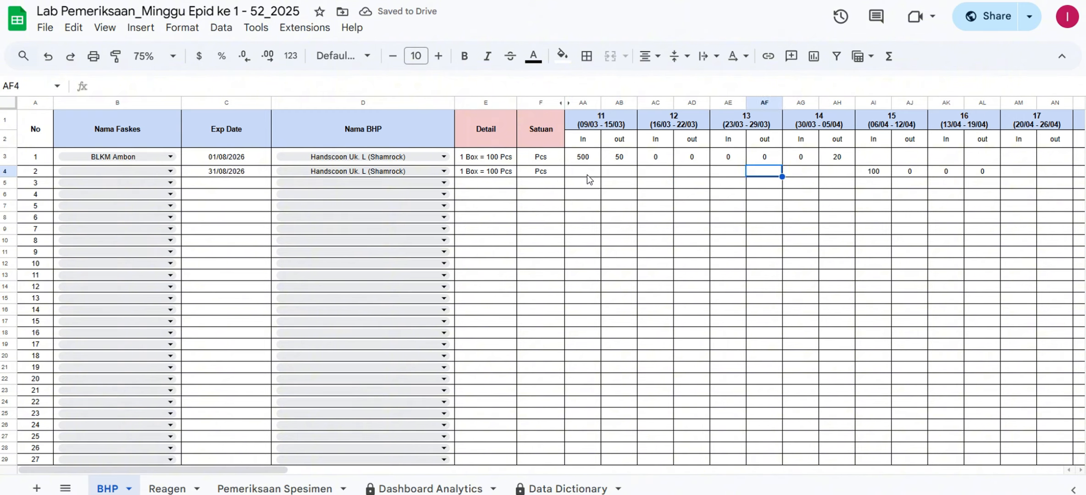
key("Right")
key("Right")
key("Right")
key("Right")
key("Right")
key("Right")
key("Right")
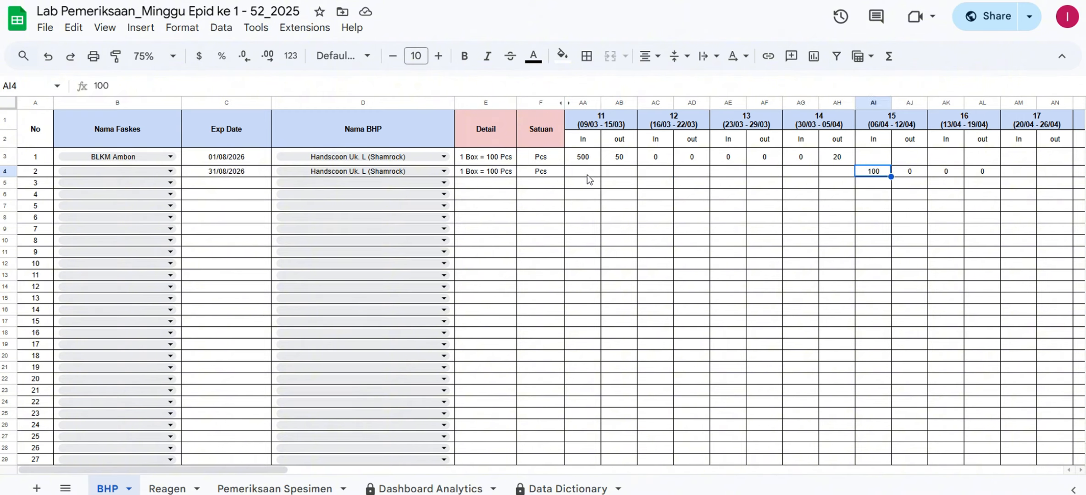
Examine entry 2's Jml Penerimaan, Jml Pengeluaran, Stok Terkini and Jumlah Minggu formulas in DG4 to DJ4
key("Right")
key("Right")
key("Right")
key("Right")
key("Right")
key("Right")
key("Right")
key("Right")
key("Right")
key("Right")
key("Right")
key("Right")
key("Right")
key("Right")
key("Right")
key("Right")
key("Right")
key("Right")
key("Right")
key("Right")
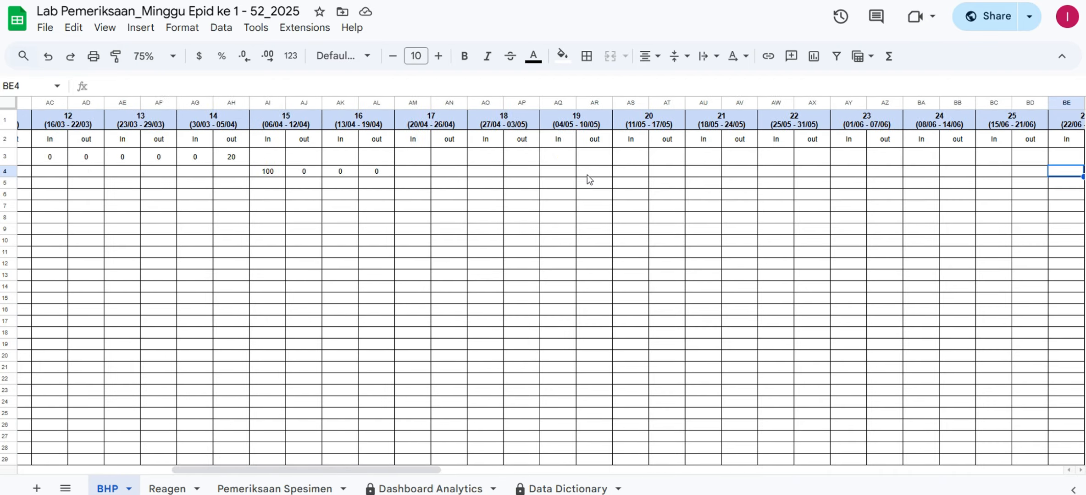
key("Right")
key("Right")
key("Right")
key("Right")
key("Right")
key("Right")
key("Right")
key("Right")
key("Right")
key("Right")
key("Right")
key("Right")
key("Right")
key("Right")
key("Right")
key("Right")
key("Right")
key("Right")
key("Right")
key("Right")
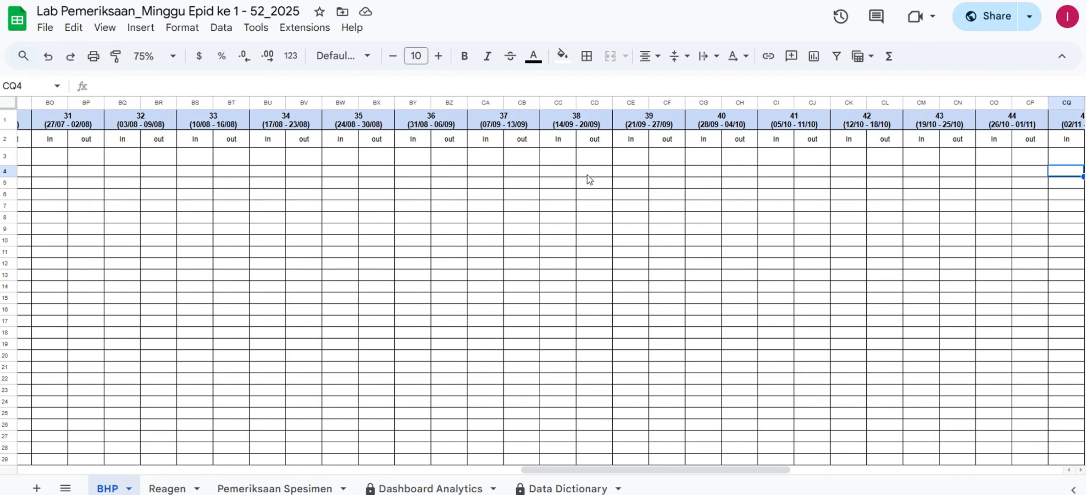
left_click(587, 174)
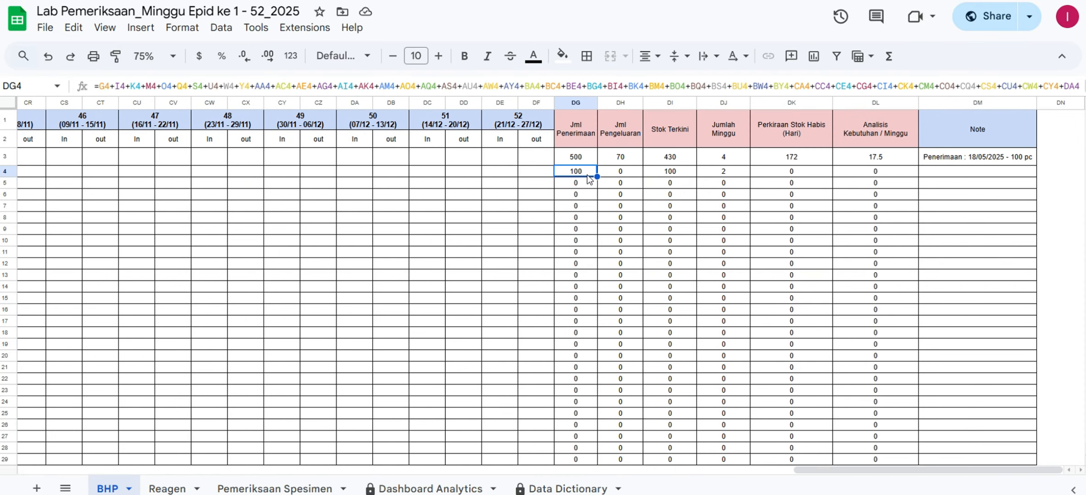
key("Right")
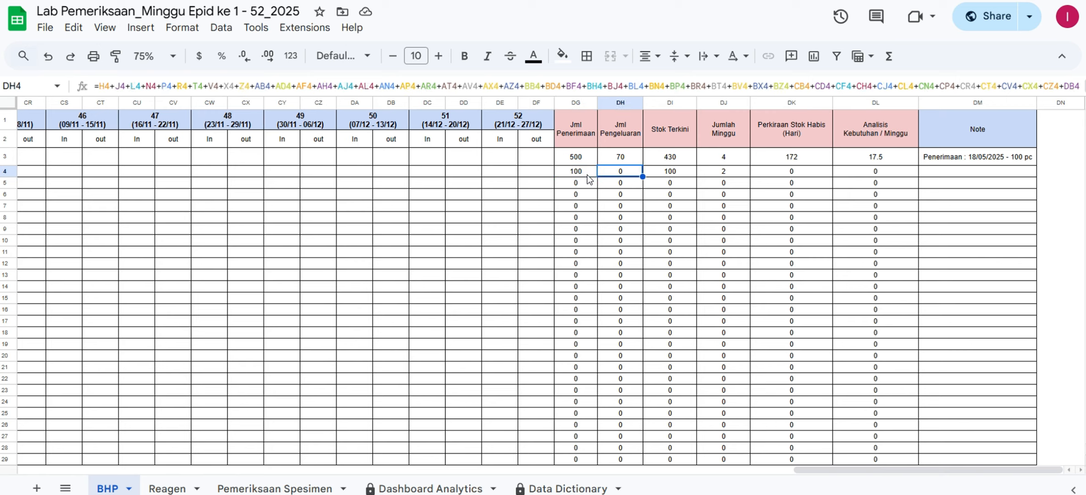
key("Right")
key("Right")
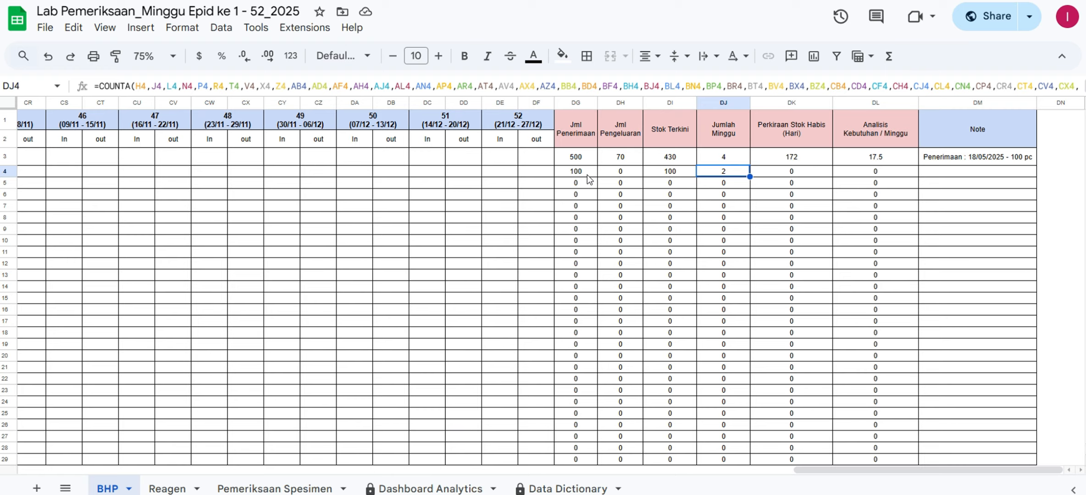
Review row 4 from Jumlah Minggu back through the weekly columns to entry 2's number in cell A4
key("Left")
key("Left")
key("Left")
key("Left")
key("Left")
key("Left")
key("Left")
key("Left")
key("Left")
key("Left")
key("Left")
key("Left")
key("Left")
key("Left")
key("Left")
key("Left")
key("Left")
key("Left")
key("Left")
key("Left")
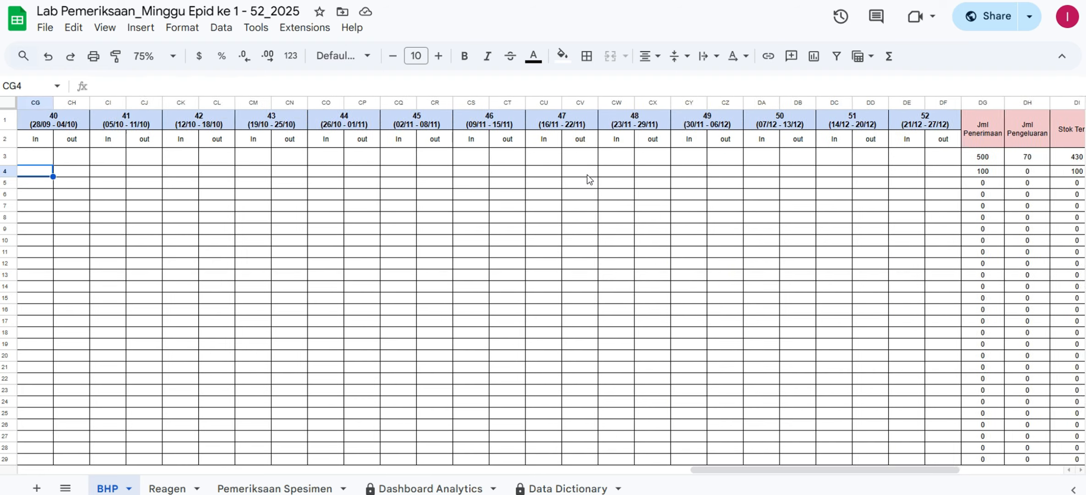
key("Left")
key("Left")
key("Left")
key("Left")
key("Left")
key("Left")
key("Left")
key("Left")
key("Left")
key("Left")
key("Left")
key("Left")
key("Left")
key("Left")
key("Left")
key("Left")
key("Left")
key("Left")
key("Left")
key("Left")
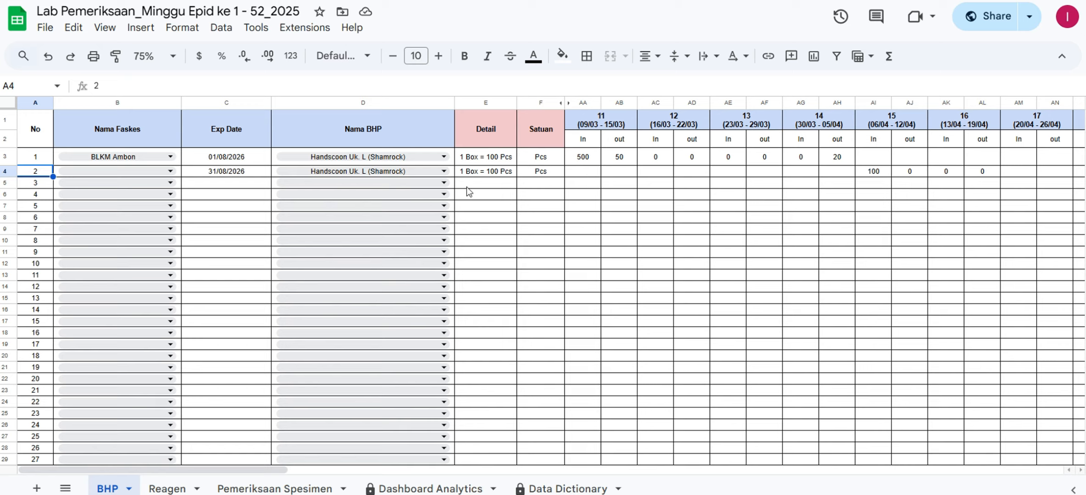
Browse the available Nama BHP items for entry 3 down to the Filter Tips and Seal options without choosing one
left_click(407, 184)
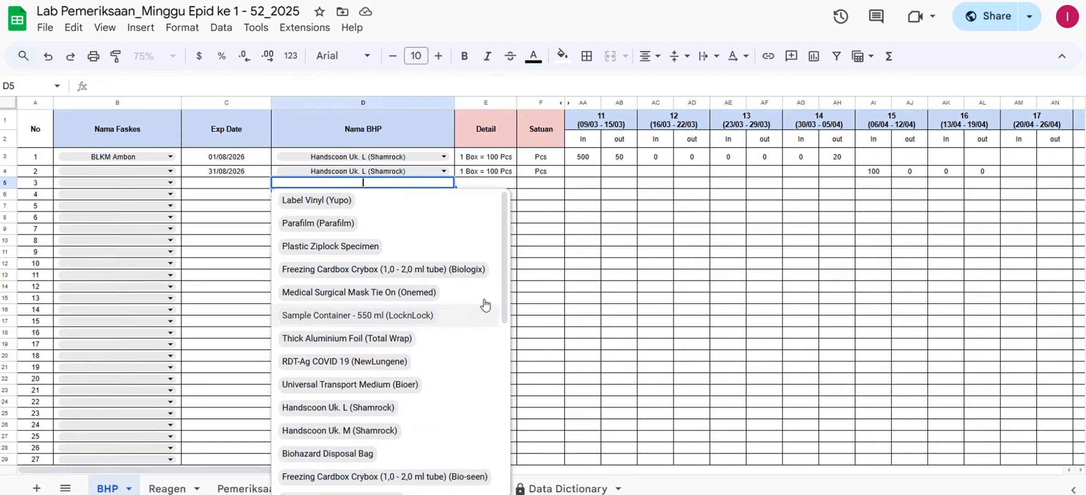
left_click_drag(506, 255, 509, 416)
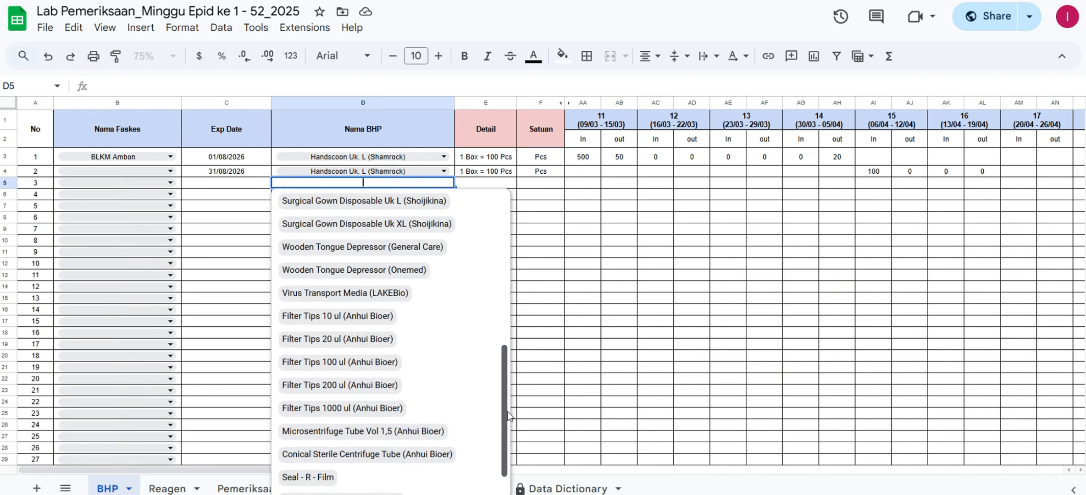
left_click(563, 217)
left_click(612, 179)
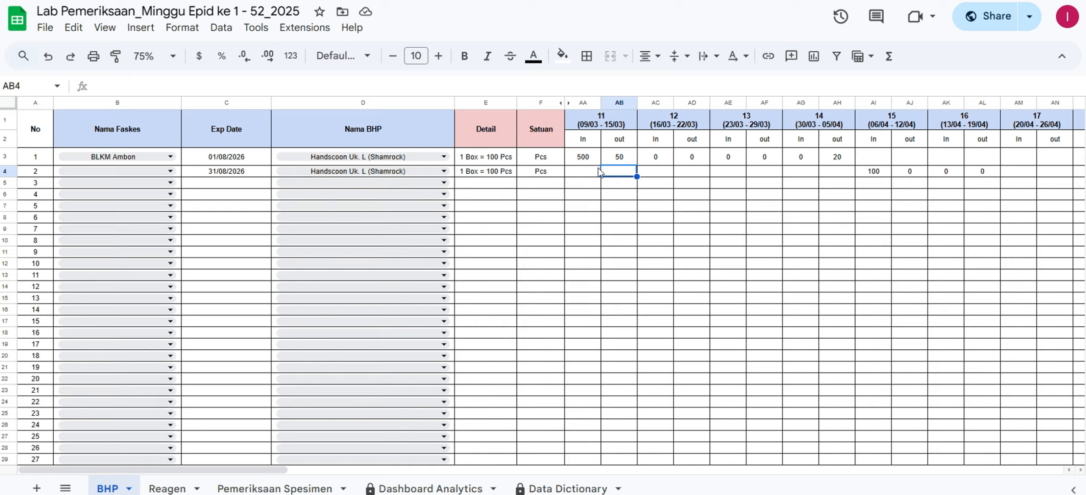
Switch to the Reagen sheet and unhide columns H to AO, which hold weeks 1 to 17
left_click(166, 487)
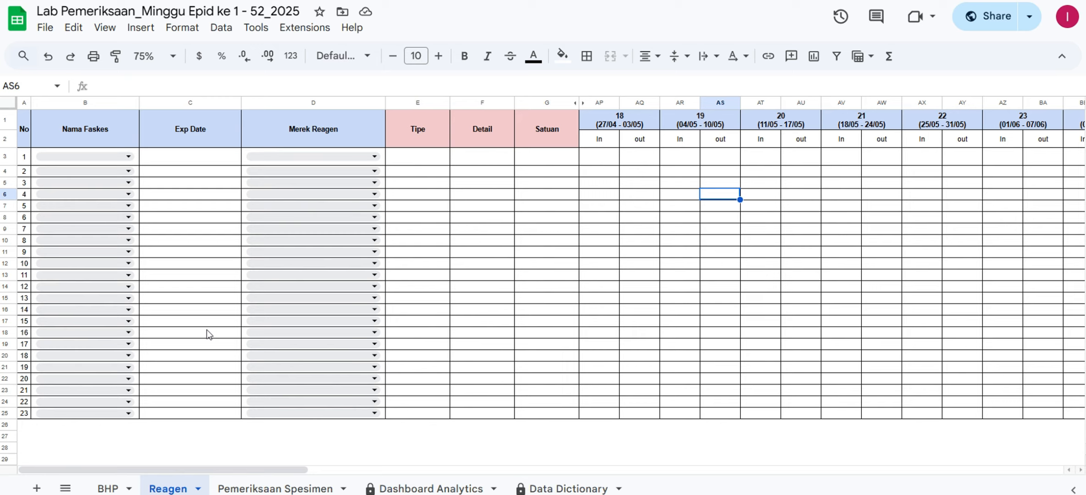
left_click(583, 100)
left_click(673, 176)
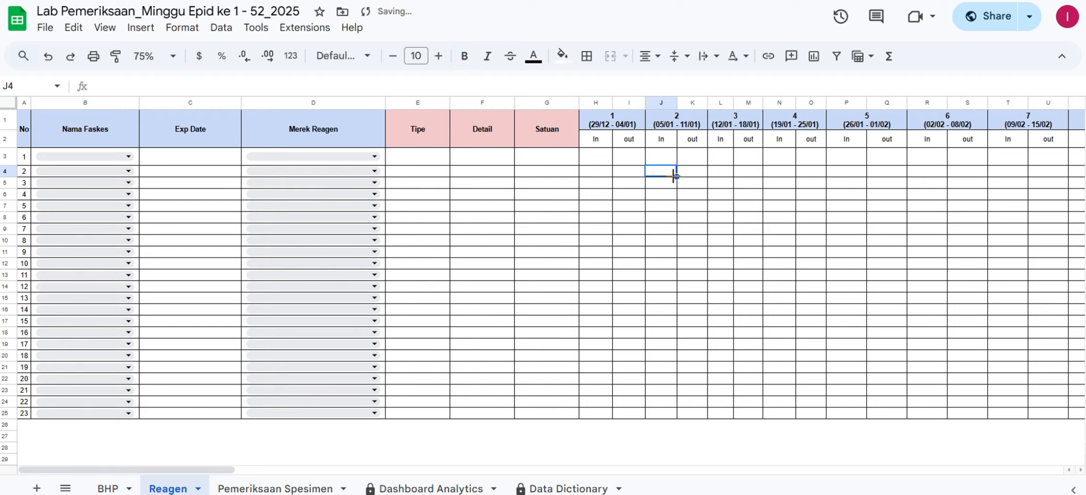
For entry 1 in the Reagen sheet, choose BLKM Ambon as Nama Faskes and Viasure as Merek Reagen
left_click(84, 159)
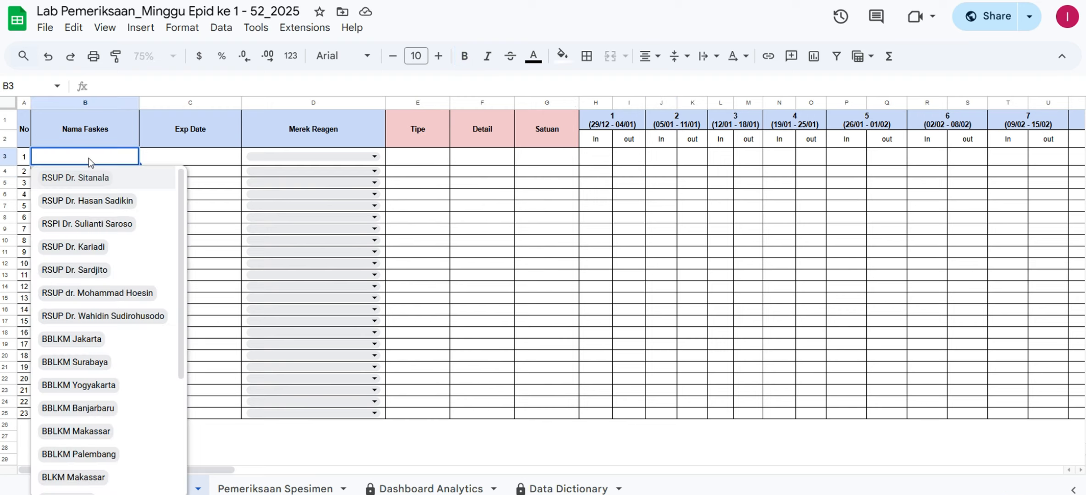
type("bl")
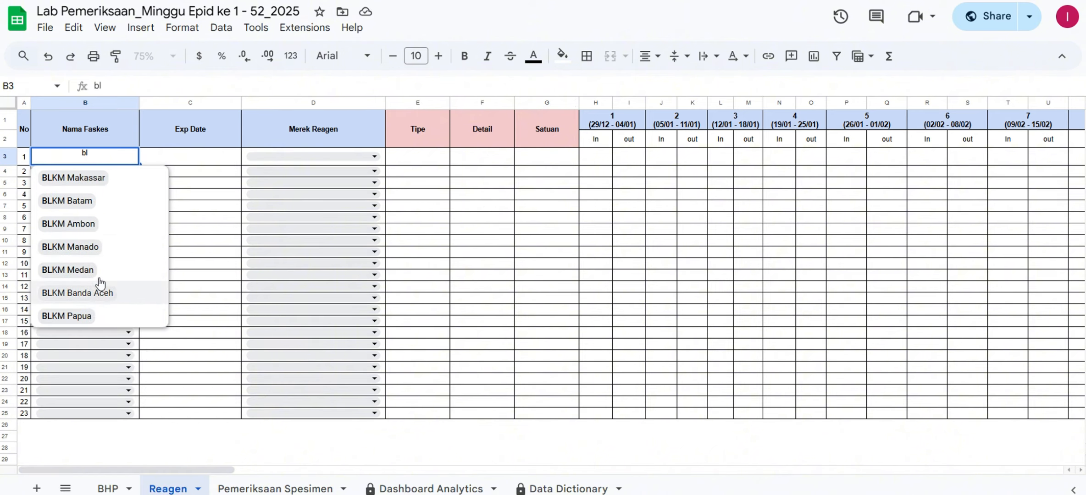
key("Return")
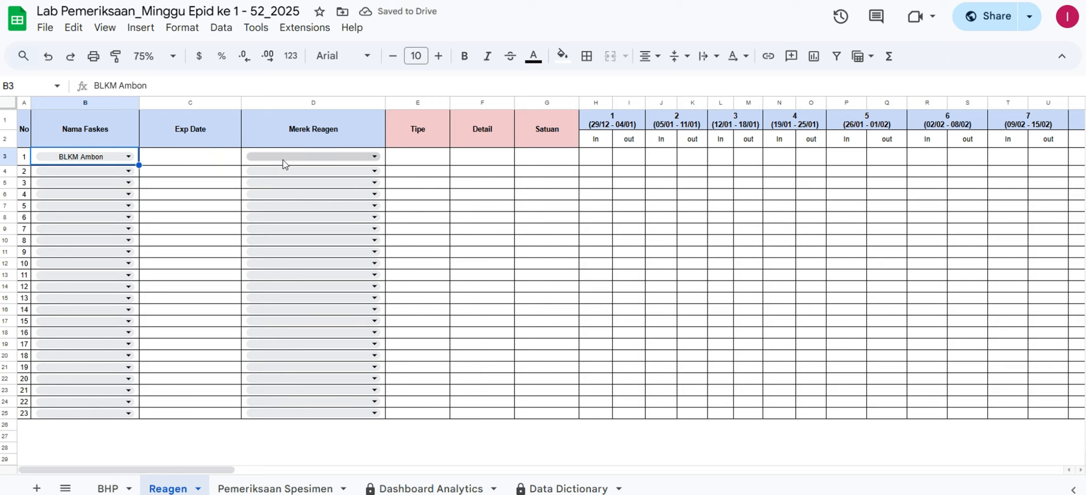
left_click(298, 157)
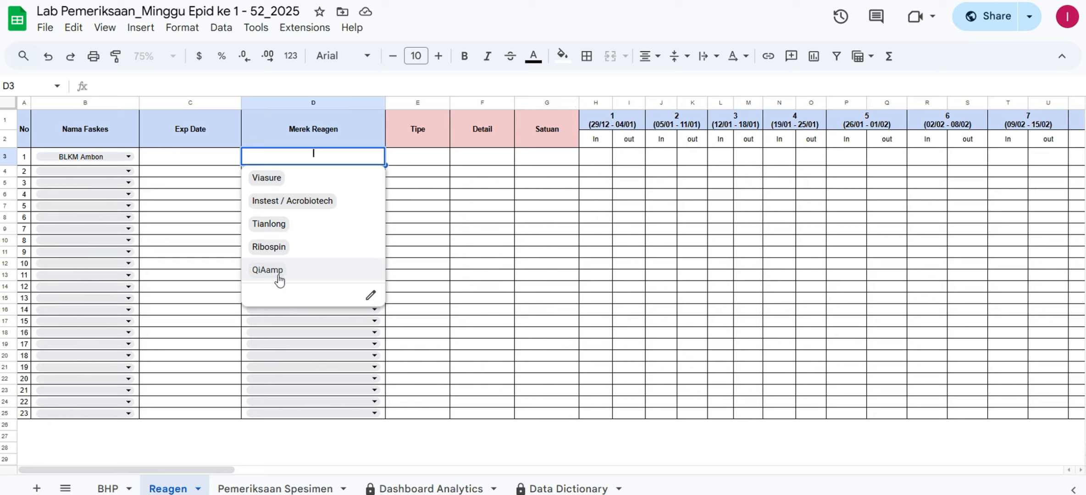
left_click(259, 180)
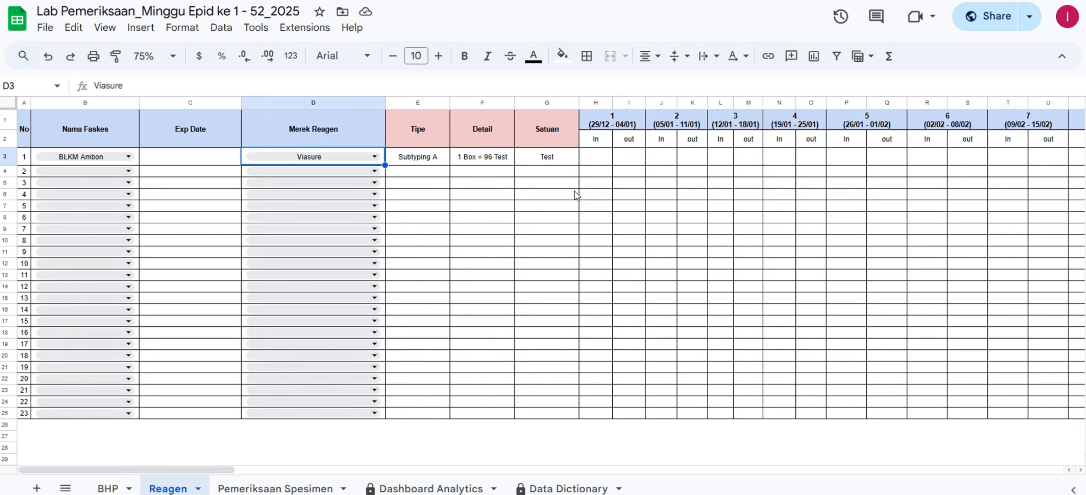
Set entry 1's Exp Date to 27/02/2026 using the date picker
left_click(824, 158)
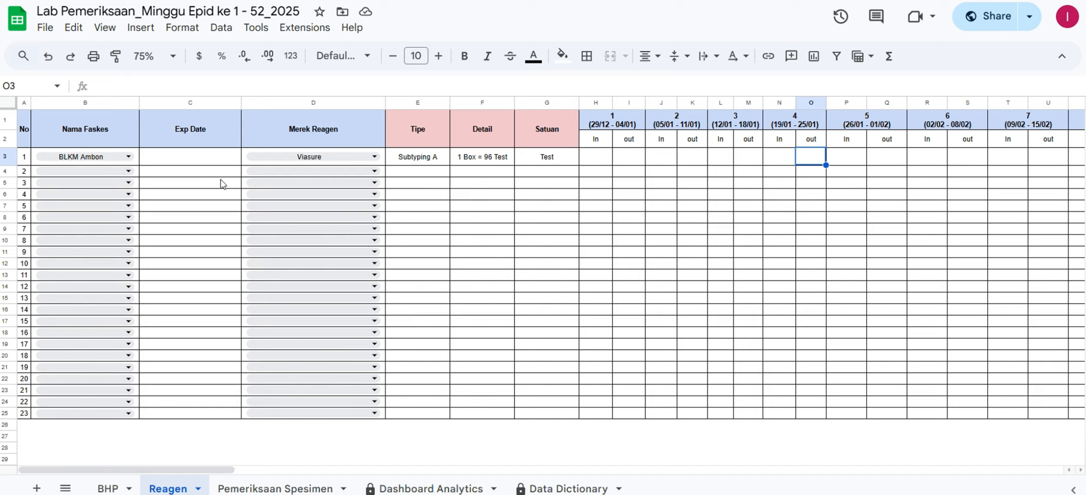
double_click(188, 157)
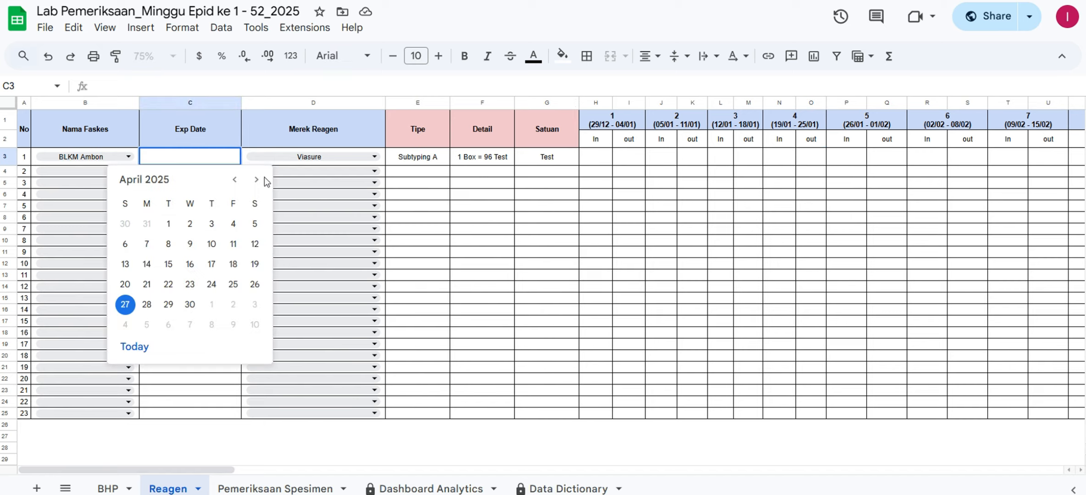
left_click(261, 180)
double_click(261, 181)
double_click(262, 180)
double_click(261, 180)
double_click(261, 181)
triple_click(263, 182)
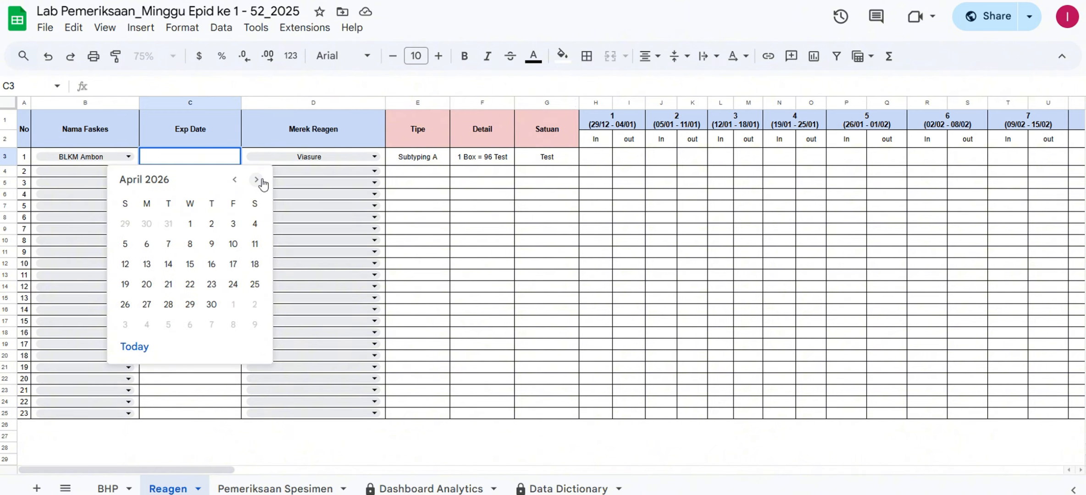
left_click(235, 181)
left_click(236, 181)
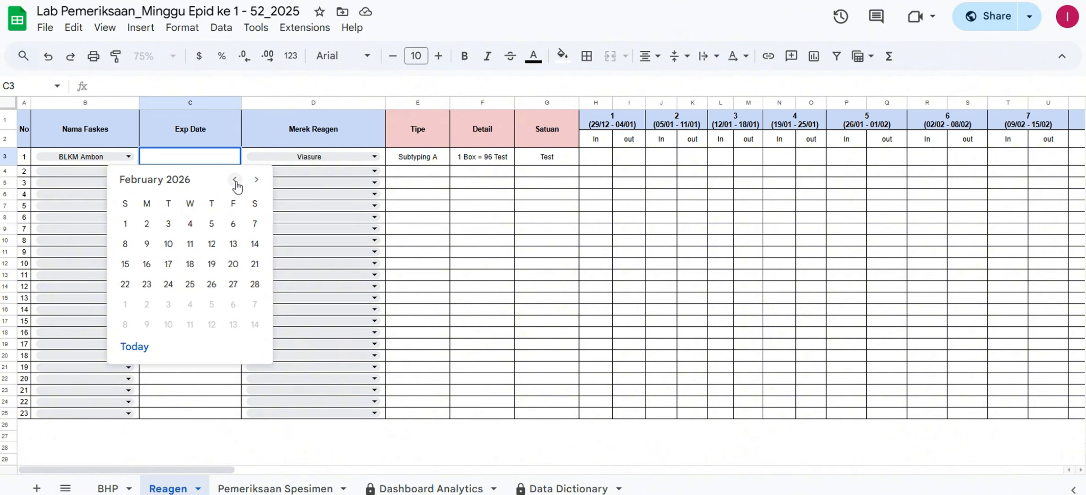
left_click(233, 287)
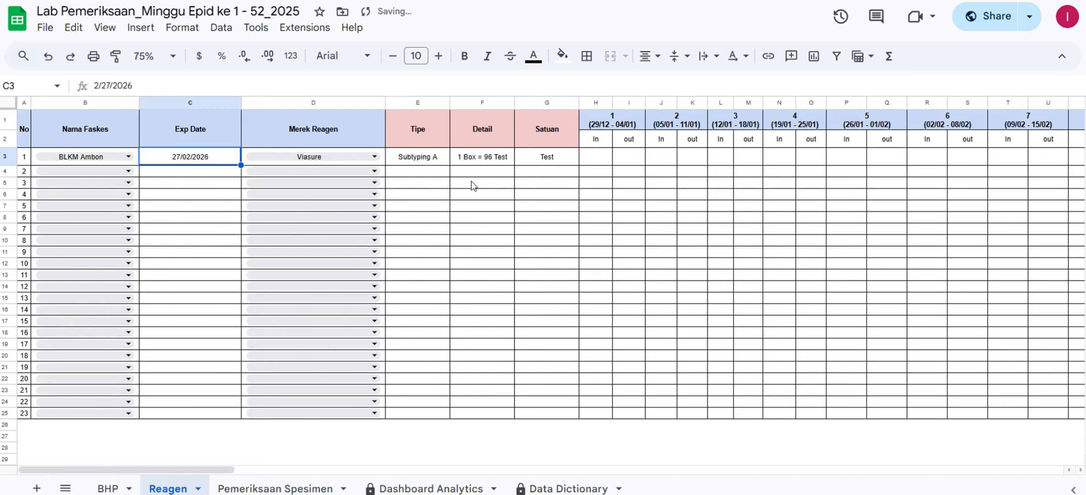
Hide columns H to AO, which hold weeks 1 to 17, in the Reagen sheet
left_click(626, 162)
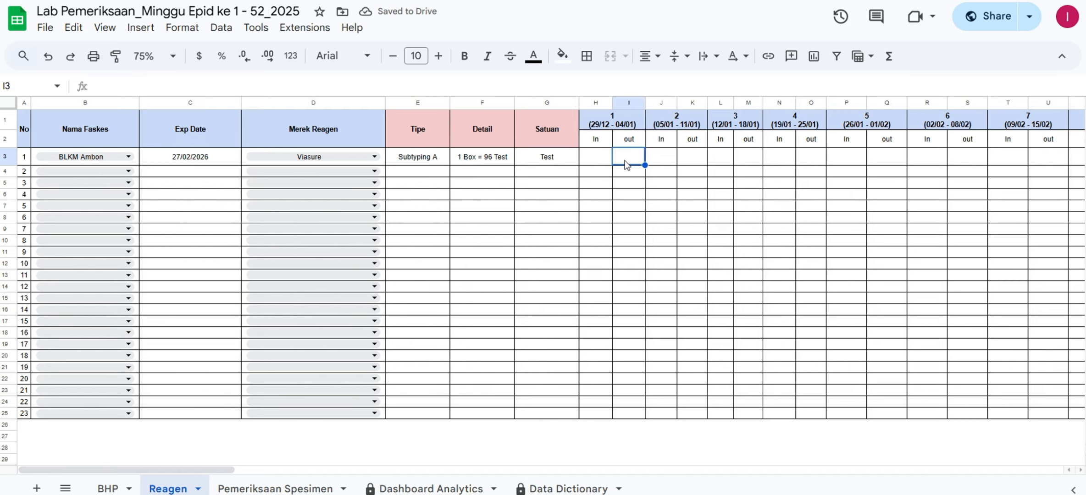
key("Right")
key("Right")
key("Right")
key("Right")
key("Right")
key("Right")
key("Right")
key("Right")
key("Right")
key("Right")
key("Right")
key("Right")
key("Right")
key("Right")
key("Right")
key("Right")
key("Right")
key("Right")
key("Right")
key("Right")
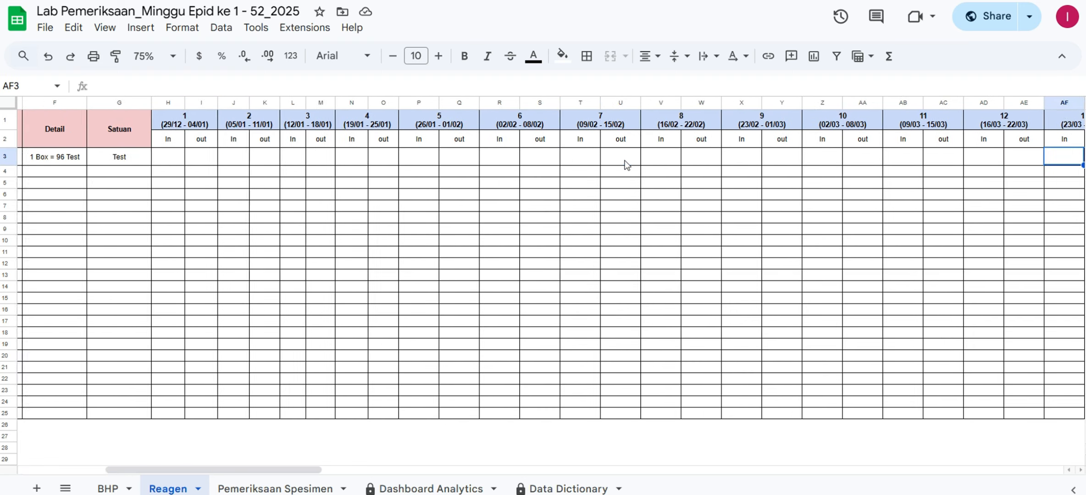
key("Right")
key("Right")
key("Right")
key("Right")
key("Right")
key("Right")
key("Right")
key("Right")
key("Right")
key("Right")
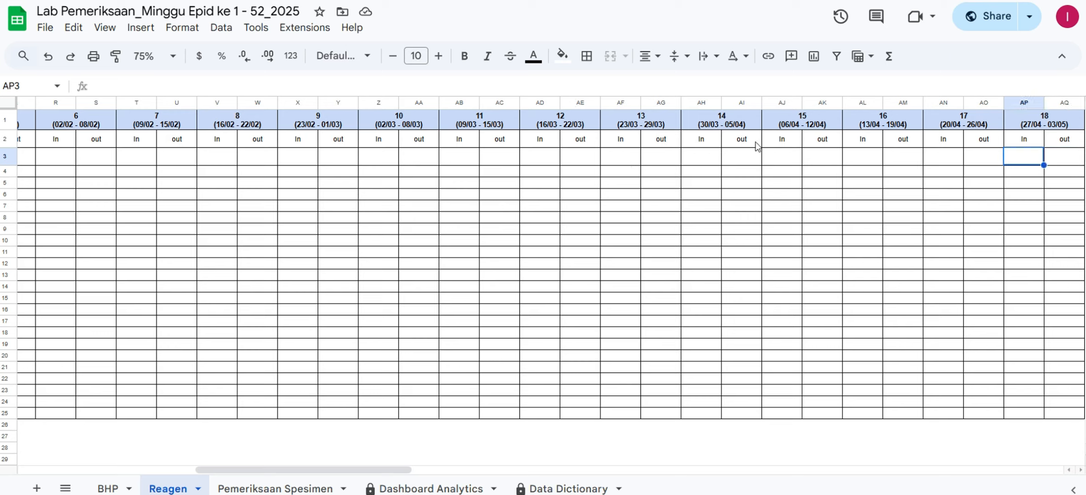
left_click(984, 104)
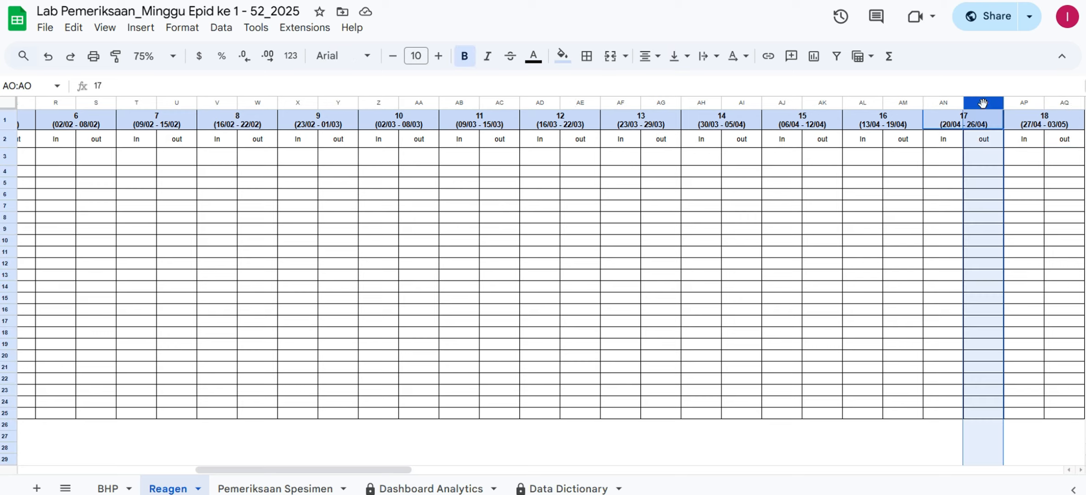
left_click(937, 161)
left_click(986, 158)
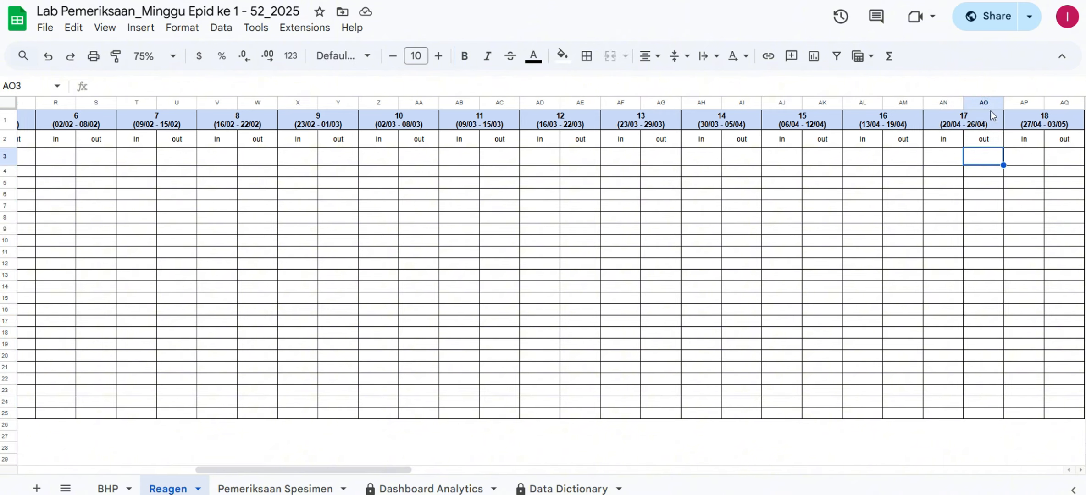
left_click(983, 104)
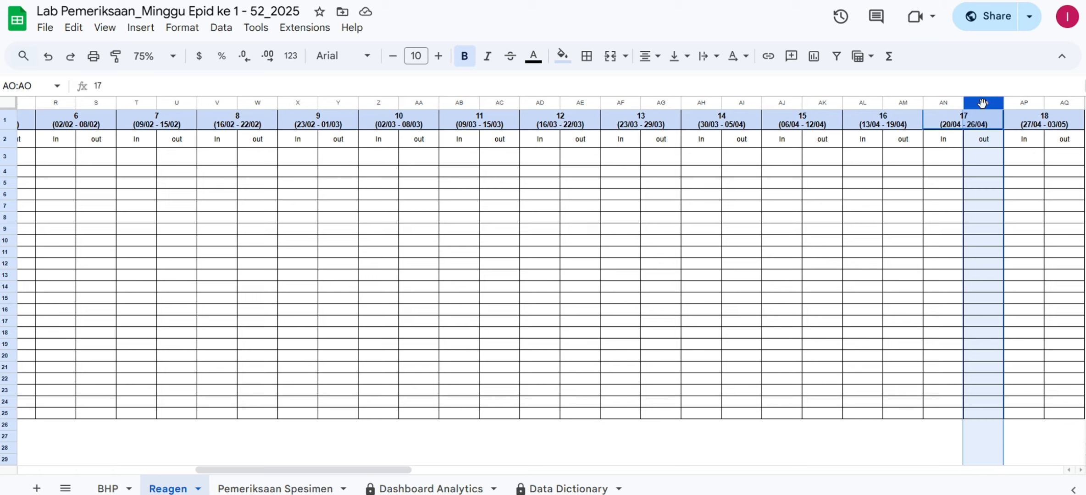
key("shift+Left")
key("shift+Left")
key("shift+Left")
key("shift+Left")
key("shift+Left")
key("shift+Left")
key("shift+Left")
key("shift+Left")
key("shift+Left")
key("shift+Left")
key("shift+Left")
key("shift+Left")
key("shift+Left")
key("shift+Left")
key("shift+Left")
key("shift+Left")
key("shift+Left")
key("shift+Left")
key("shift+Left")
key("shift+Left")
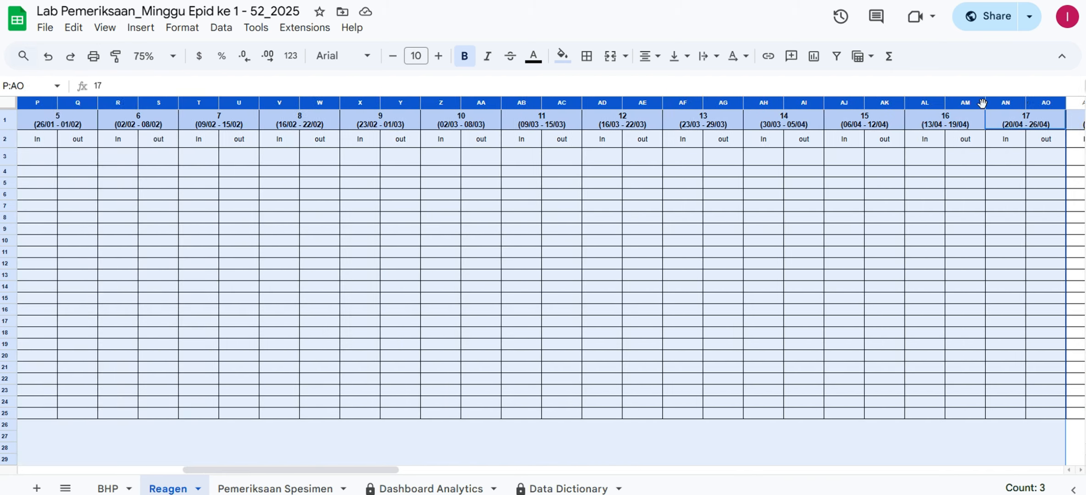
key("shift+Right")
key("shift+Right")
key("shift+Right")
key("shift+Right")
key("shift+Right")
key("shift+Right")
key("shift+Right")
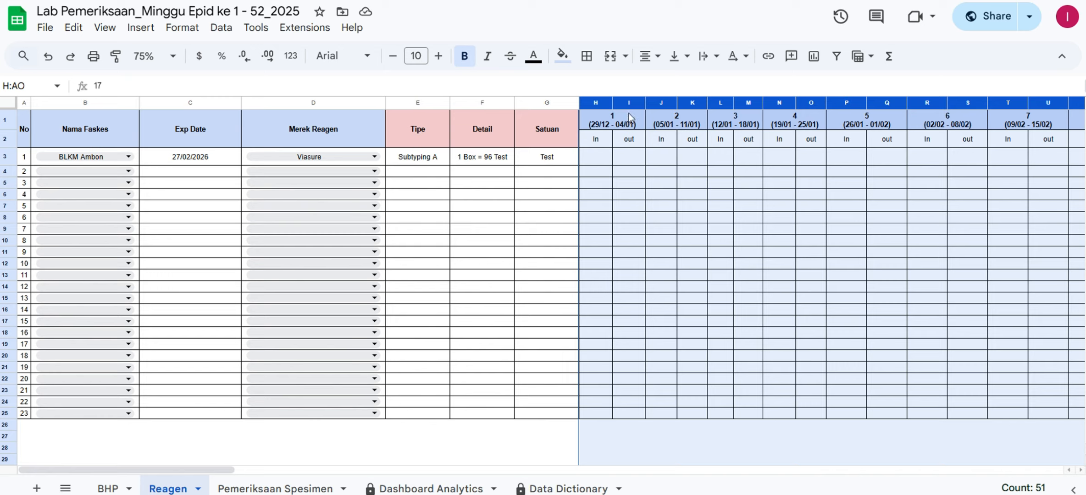
right_click(602, 110)
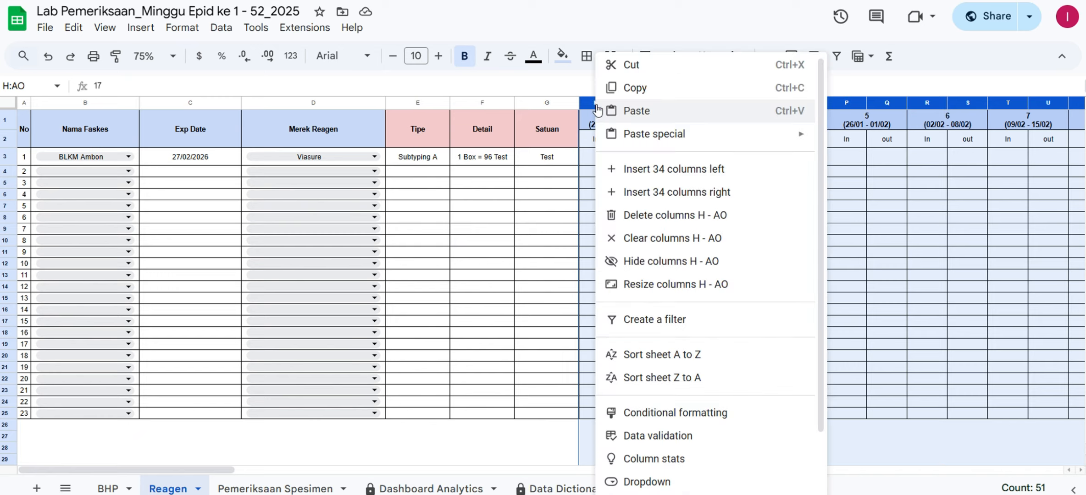
left_click(660, 262)
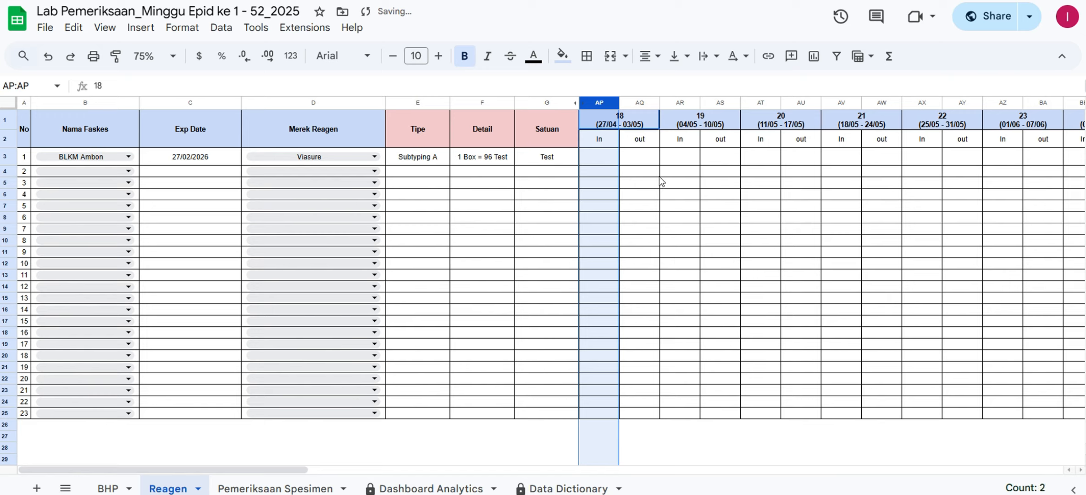
Enter entry 1's week 18 quantities as 192 in and 30 out in AP3 and AQ3
left_click(680, 158)
key("Left")
key("Left")
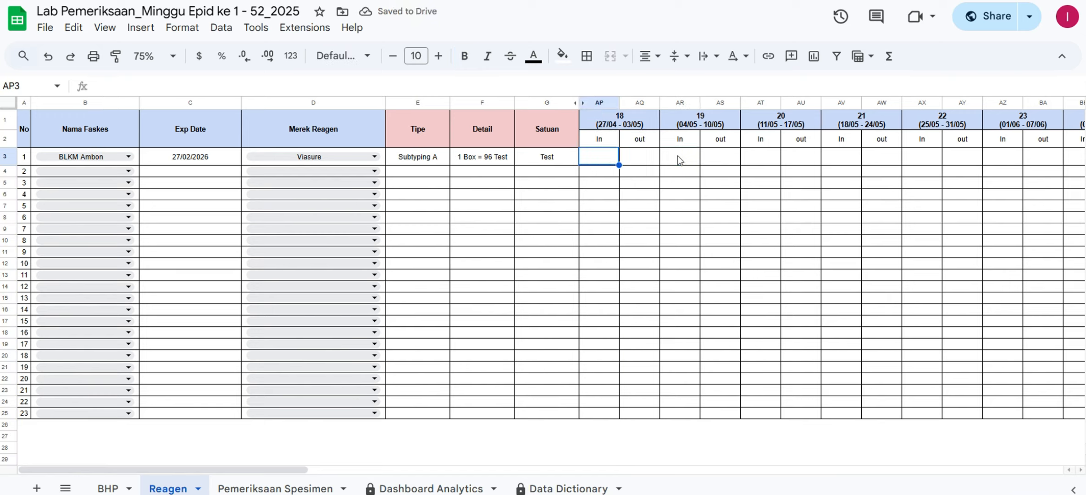
type("192")
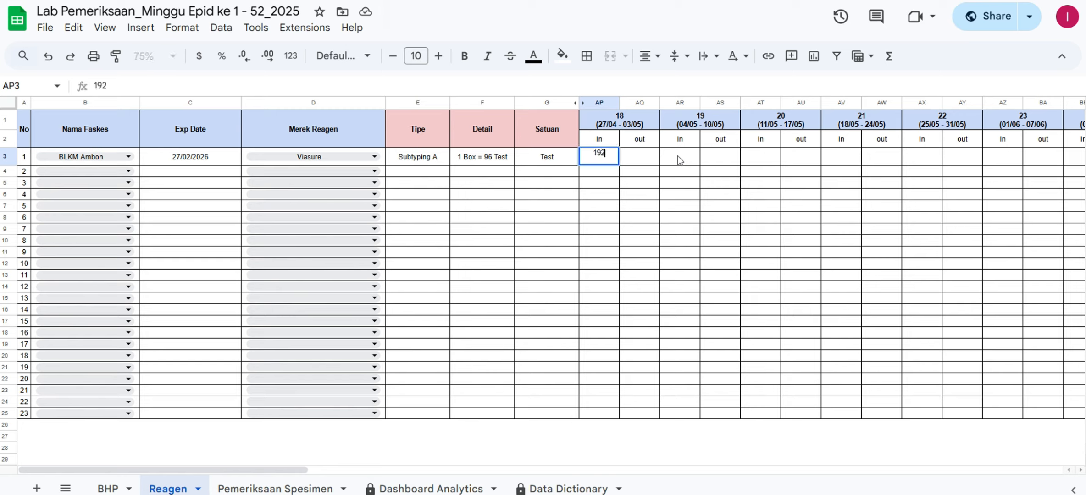
key("Return")
key("Up")
key("Right")
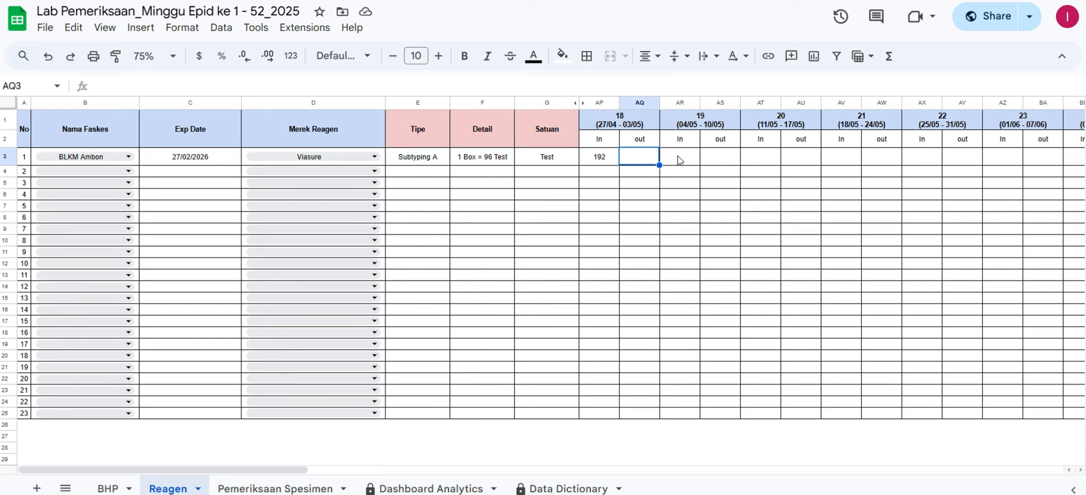
type("30")
key("Return")
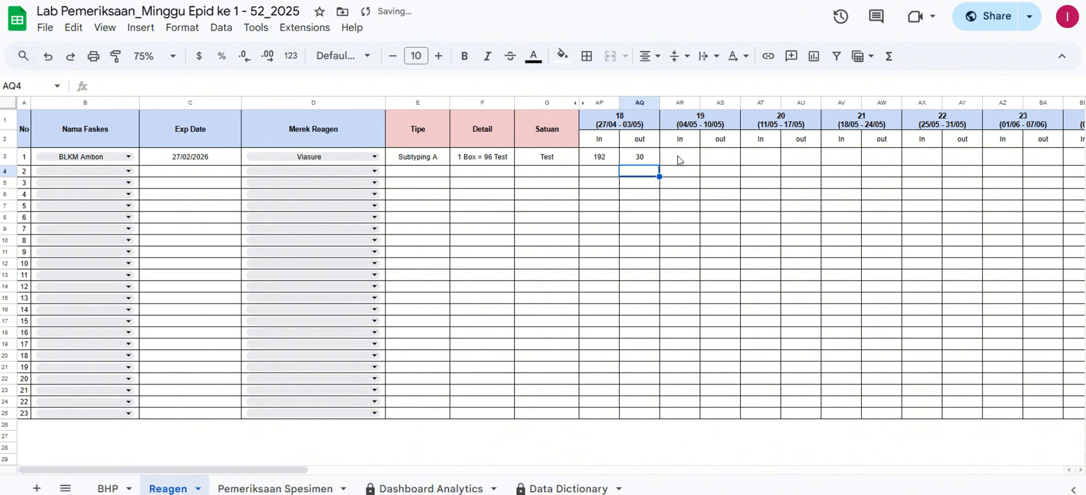
Enter 0 for entry 1's in and out quantities in weeks 19 and 20, cells AR3 to AU3
left_click(680, 160)
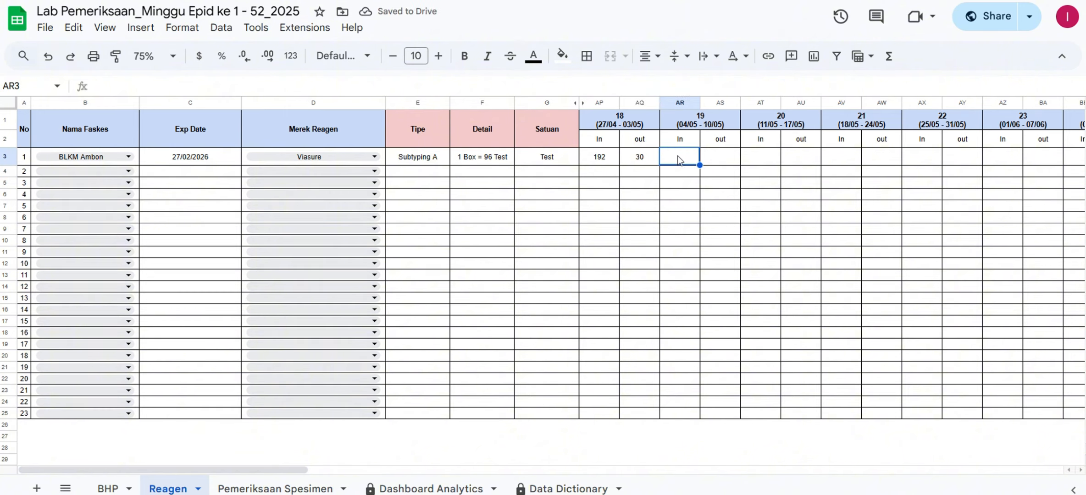
type("0")
key("Tab")
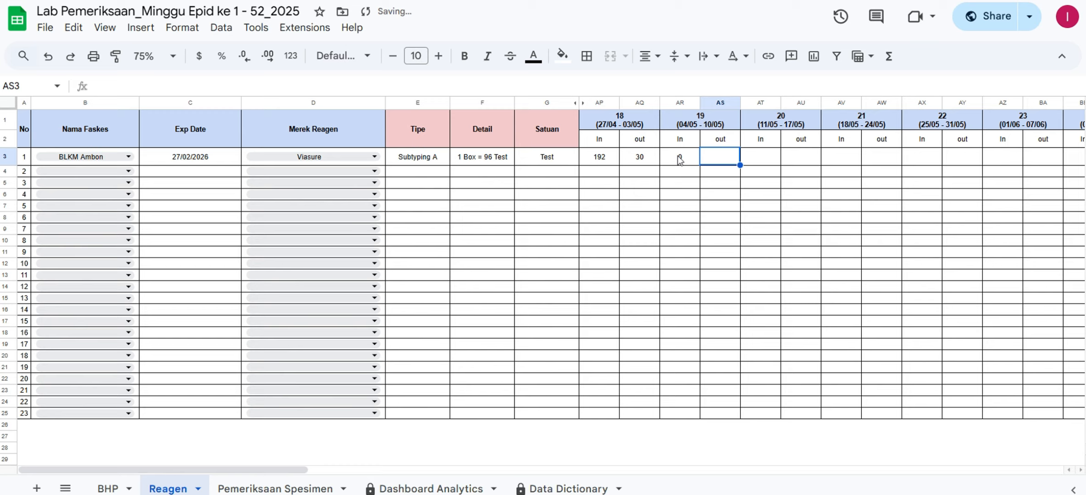
type("0")
key("Tab")
type("0")
key("Tab")
type("0")
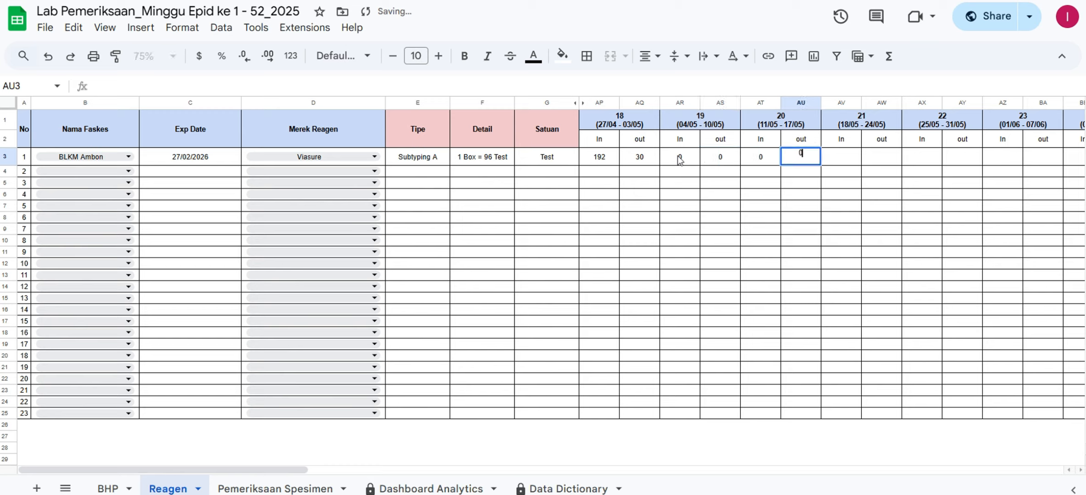
key("Tab")
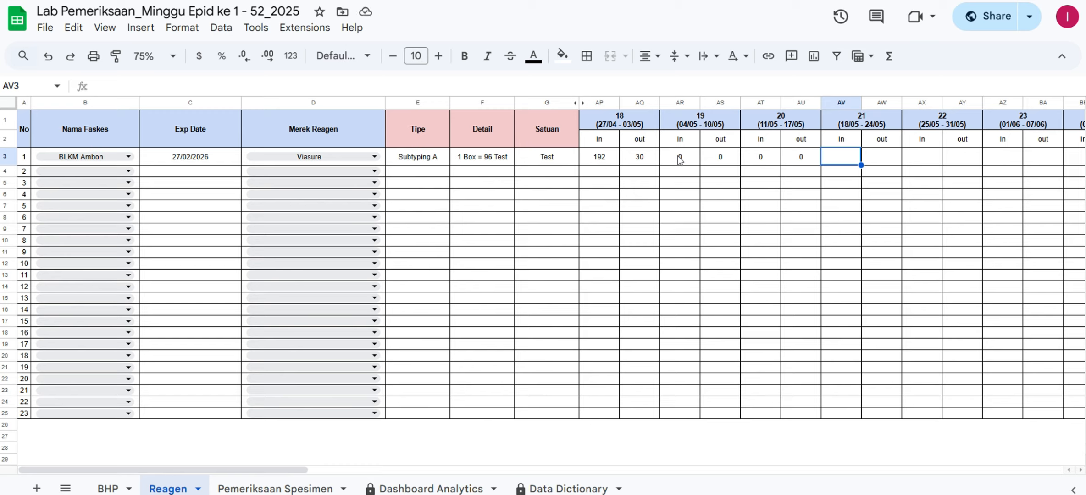
Enter entry 1's week 21 quantities as 0 in and 20 out in AV3 and AW3
type("0")
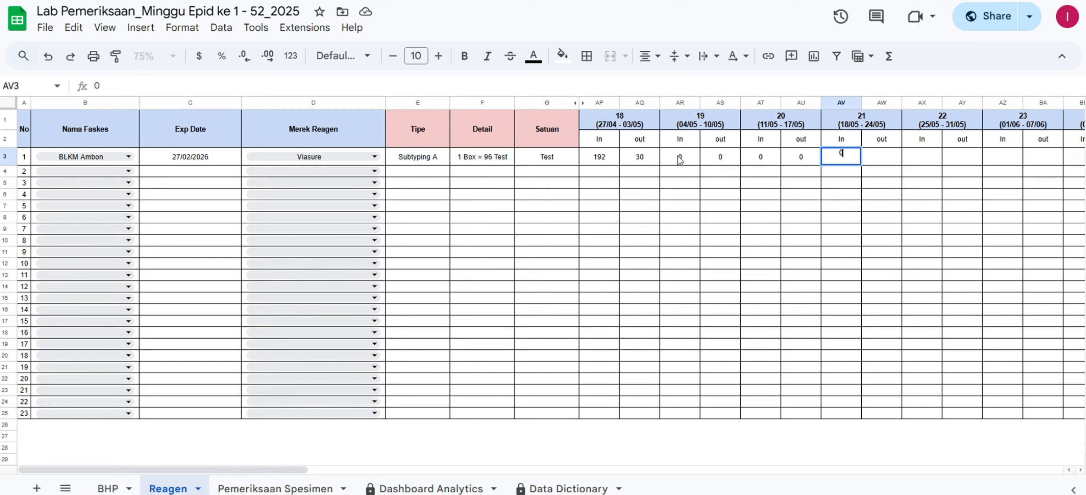
key("Tab")
type("20")
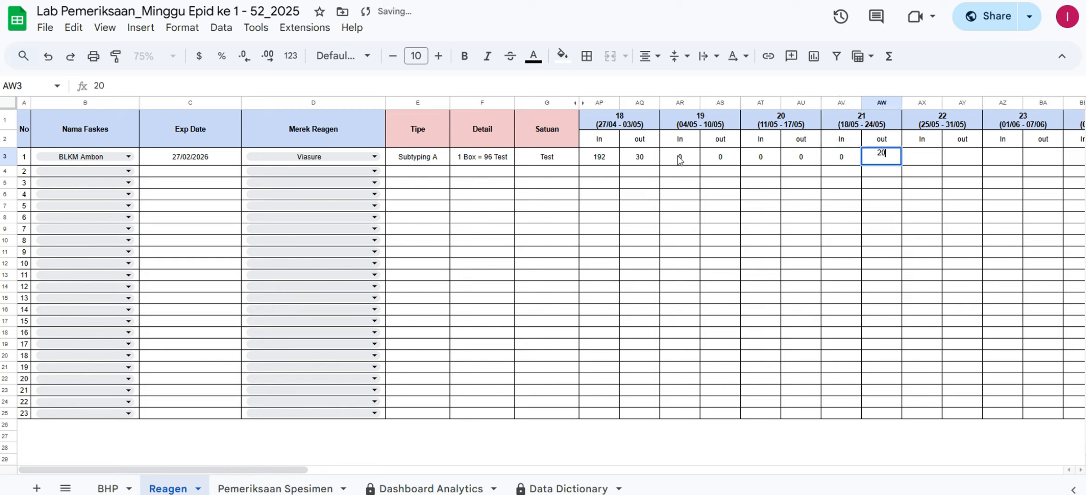
key("Return")
key("Up")
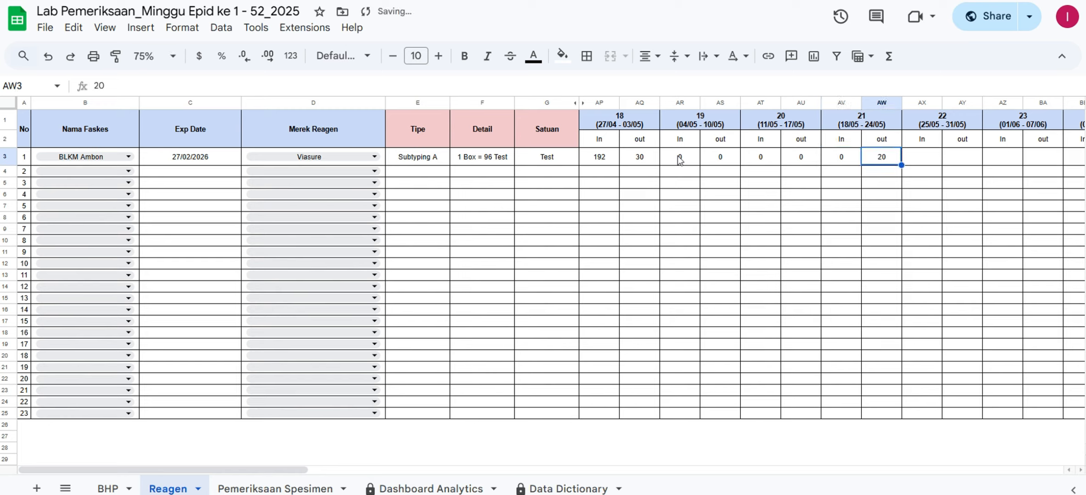
key("Up")
key("Up")
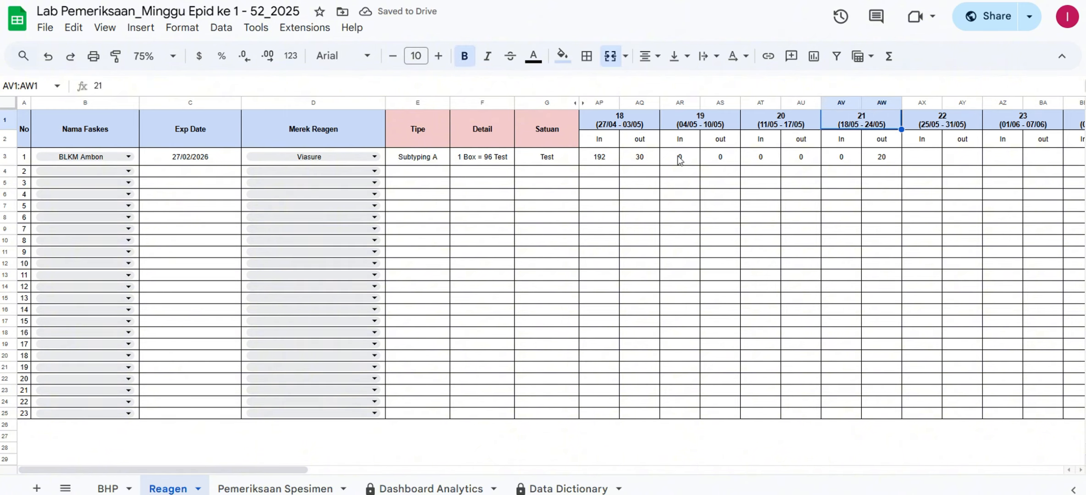
key("Down")
key("Down")
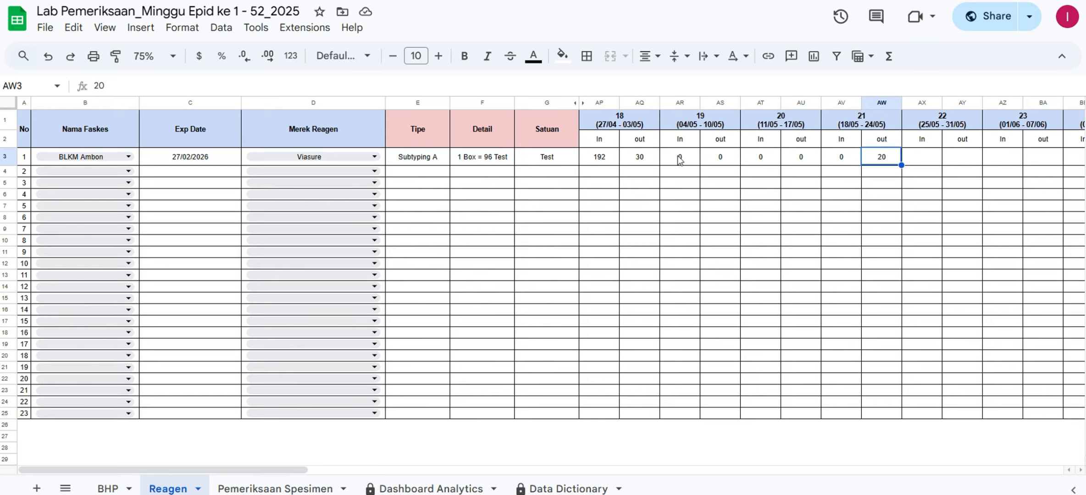
Review entry 1's stock summary from Jml Penerimaan to Analisis Kebutuhan / Minggu, cells DH3 to DM3, and its Note cell
key("Right")
key("Right")
key("Right")
key("Right")
key("Right")
key("Right")
key("Right")
key("Right")
key("Right")
key("Right")
key("Right")
key("Right")
key("Right")
key("Right")
key("Right")
key("Right")
key("Right")
key("Right")
key("Right")
key("Right")
key("Right")
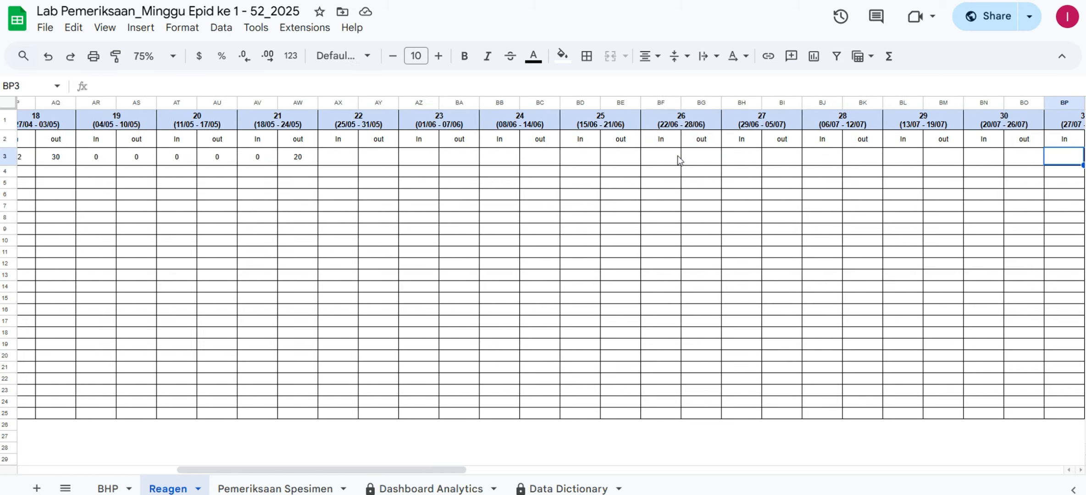
key("Right")
key("Right")
key("Right")
key("Right")
key("Right")
key("Right")
key("Right")
key("Right")
key("Right")
key("Right")
key("Right")
key("Right")
key("Right")
key("Right")
key("Right")
key("Right")
key("Right")
key("Right")
key("Right")
key("Right")
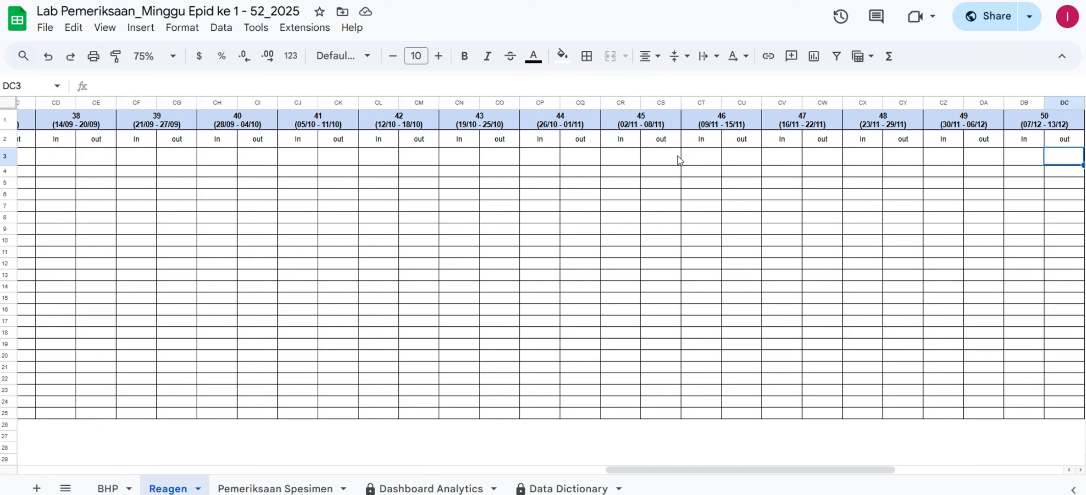
key("Right")
key("Right")
key("Right")
key("Right")
key("Right")
key("Left")
key("Left")
key("Left")
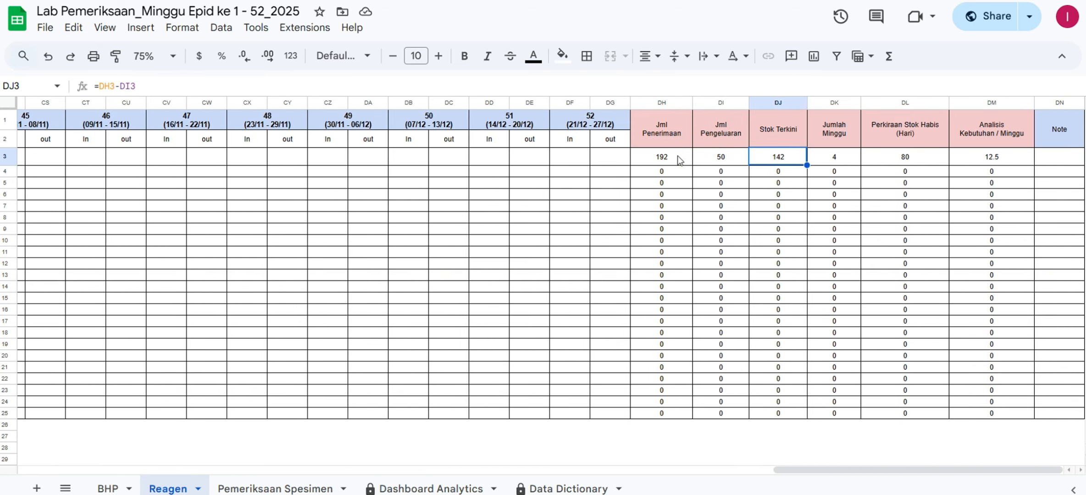
key("Left")
key("Left")
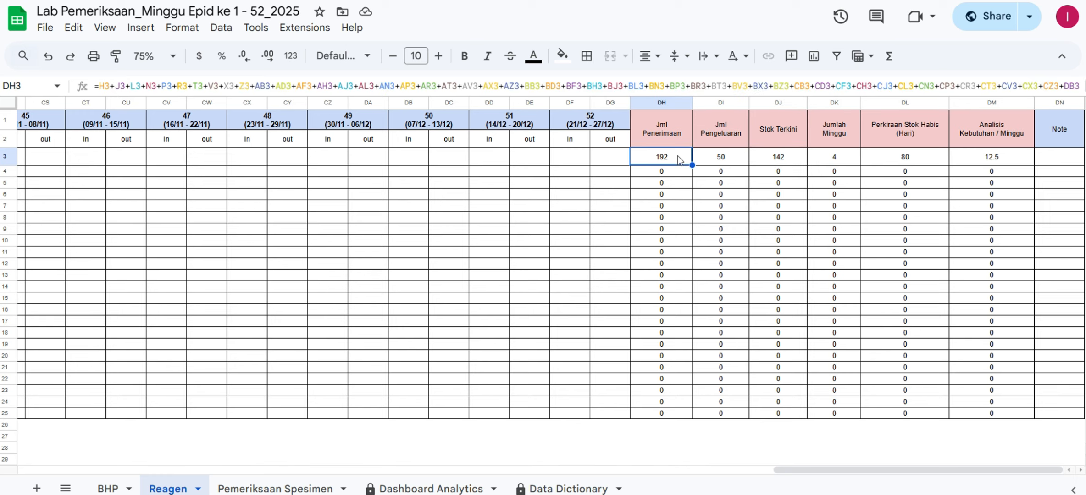
key("Right")
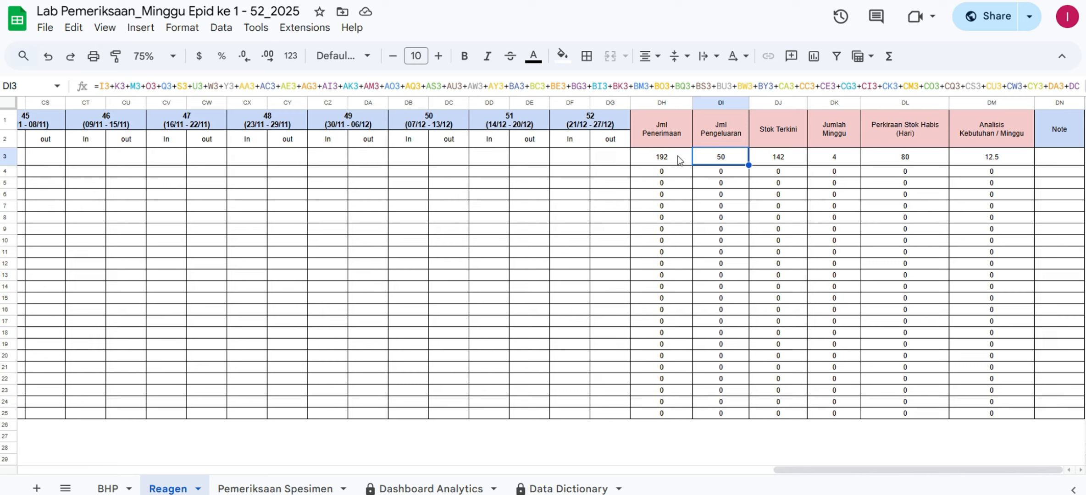
key("Right")
key("Right")
key("Right")
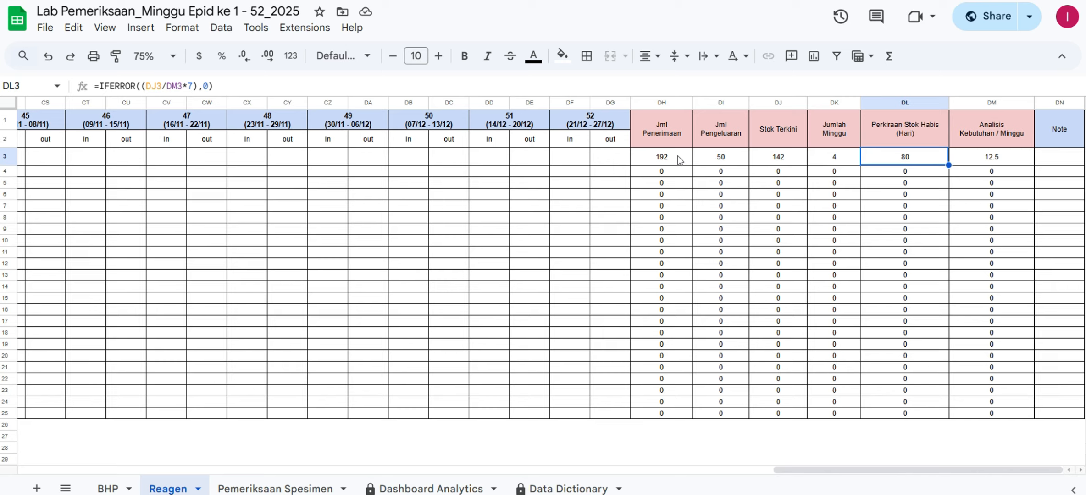
key("Right")
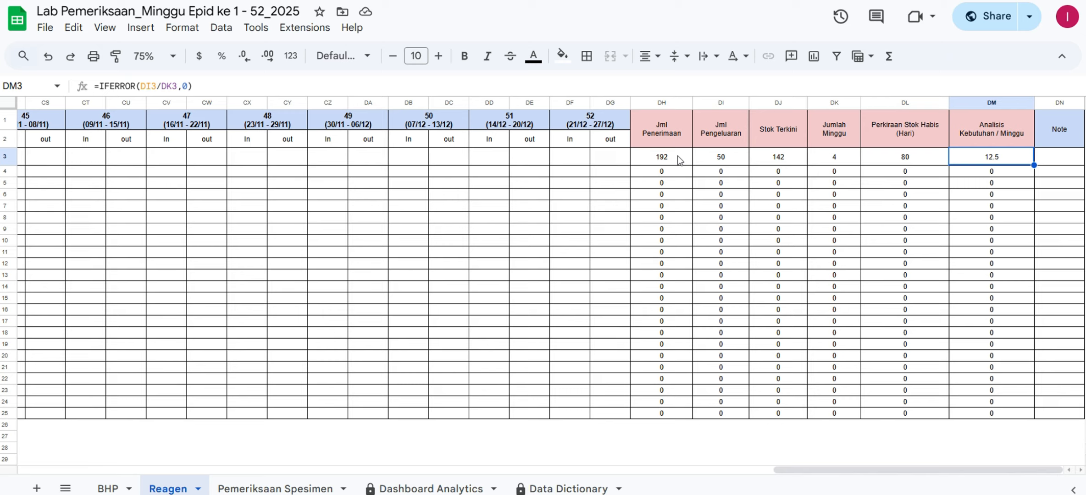
key("Right")
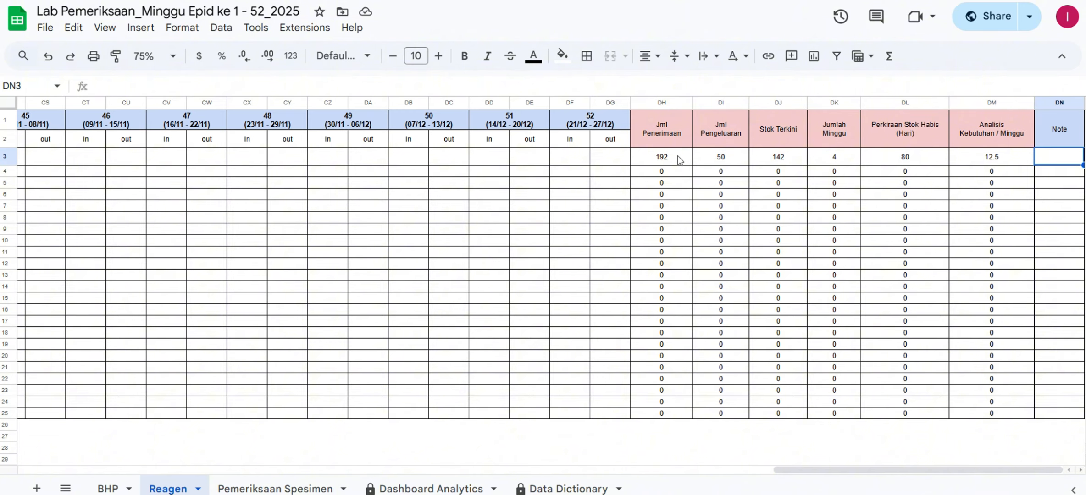
Choose Viasure as the reagent brand for entry 2 in the Merek Reagen cell D4
key("Left")
key("Left")
key("Left")
key("Left")
key("Left")
key("Left")
key("Left")
key("Left")
key("Left")
key("Left")
key("Left")
key("Left")
key("Left")
key("Left")
key("Left")
key("Left")
key("Left")
key("Left")
key("Left")
key("Left")
key("Left")
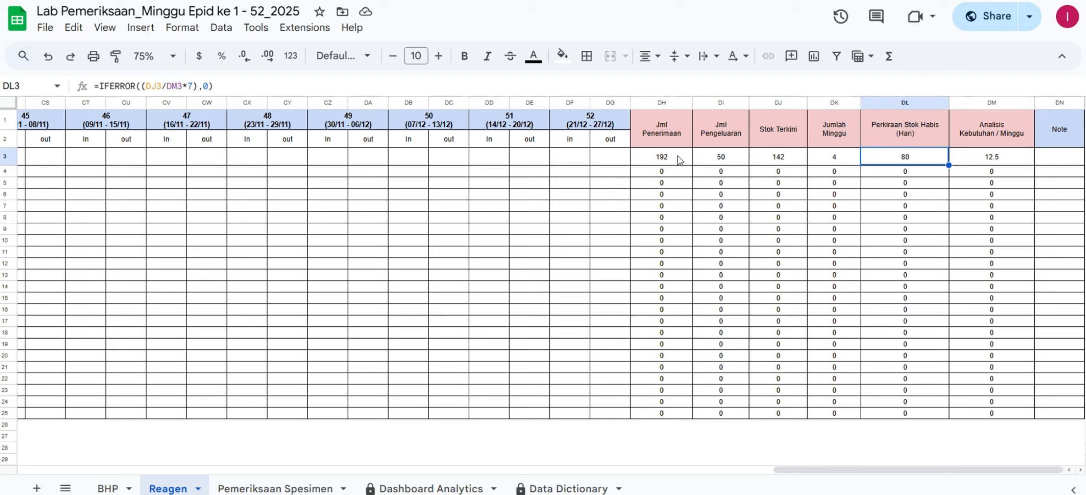
key("Left")
key("Left")
key("Left")
key("Left")
key("Left")
key("Left")
key("Left")
key("Left")
key("Left")
key("Left")
key("Left")
key("Left")
key("Left")
key("Left")
key("Left")
key("Left")
key("Left")
key("Left")
key("Left")
key("Left")
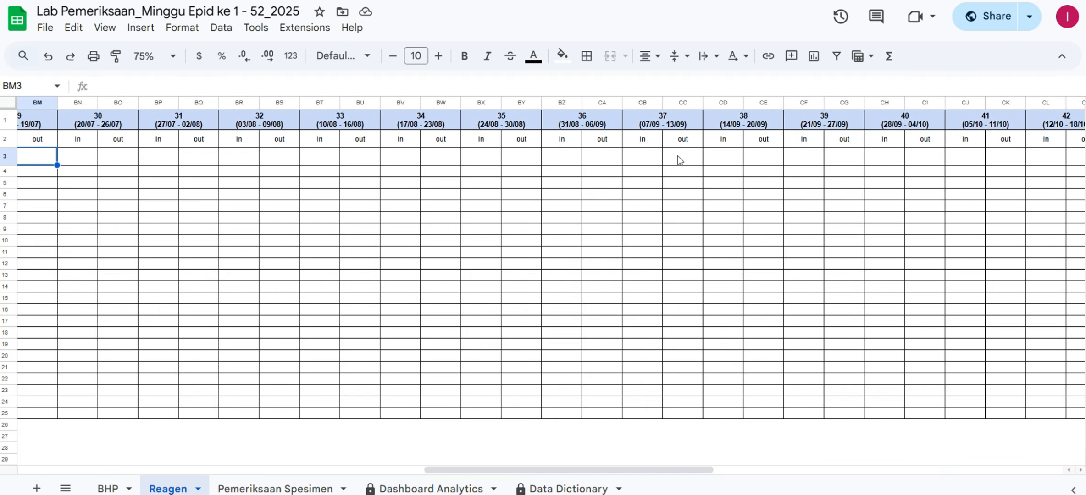
key("Right")
key("Right")
key("Right")
key("Right")
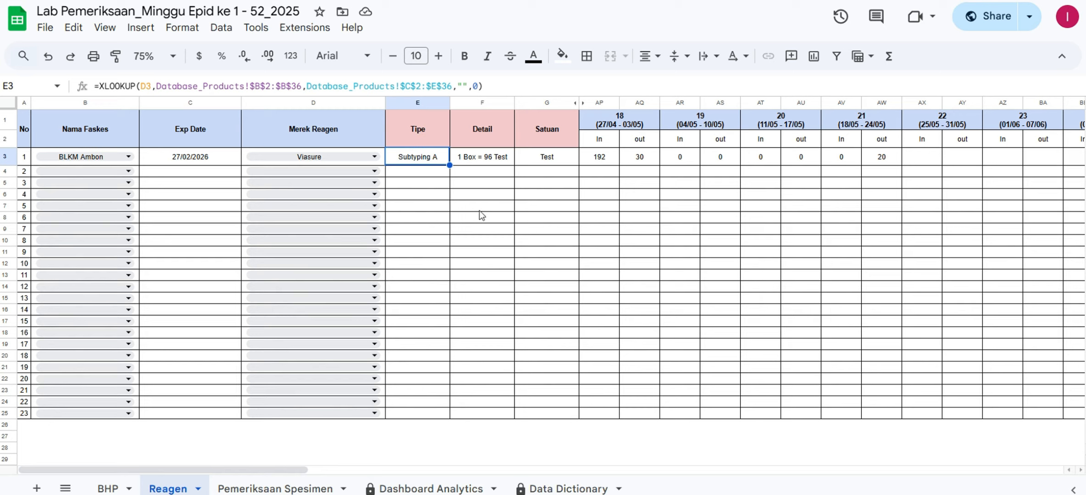
left_click(338, 171)
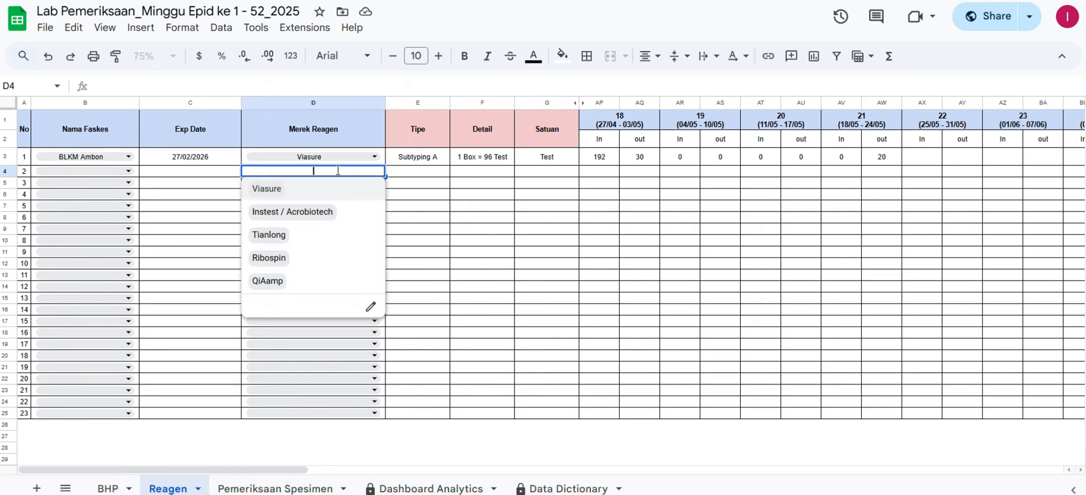
left_click(291, 192)
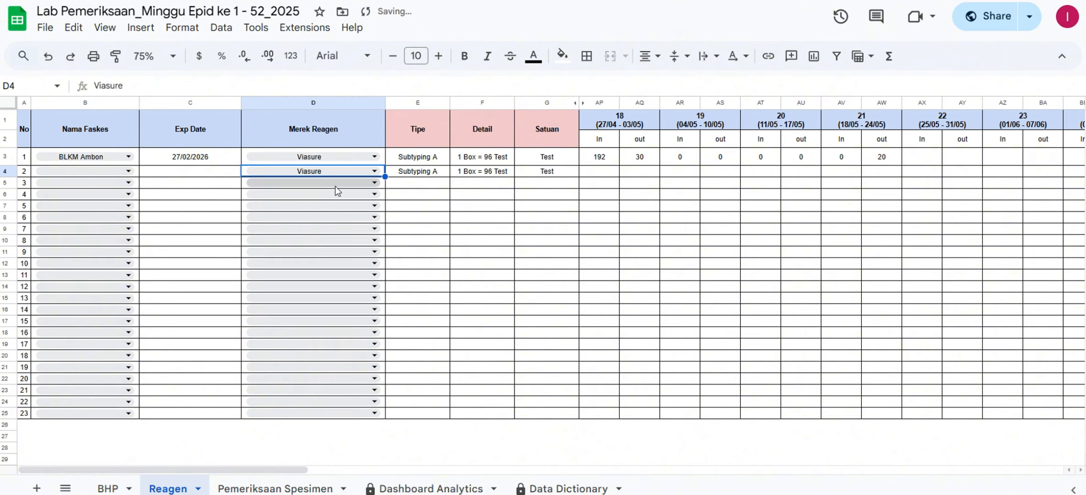
Set entry 2's Exp Date to 30/03/2026 and its Nama Faskes to BLKM Ambon
double_click(172, 173)
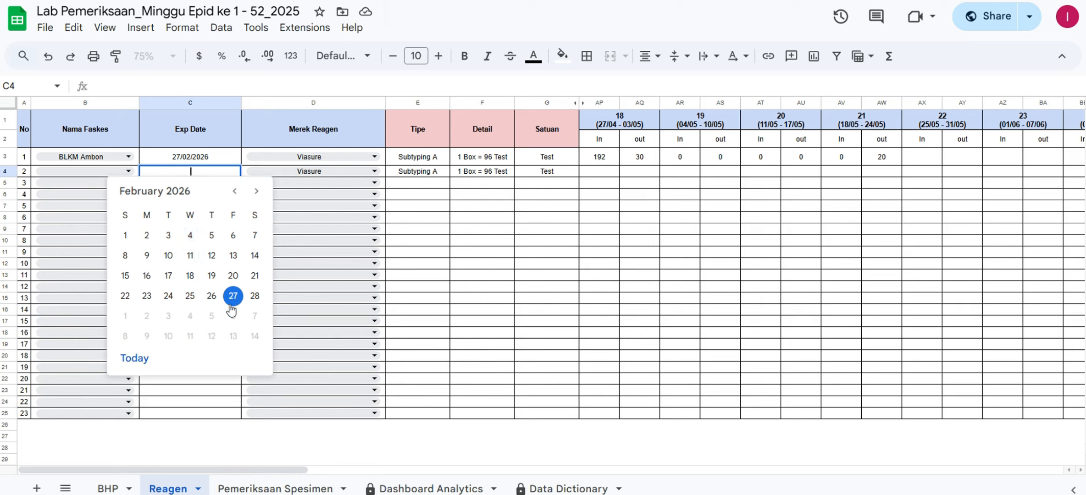
left_click(257, 191)
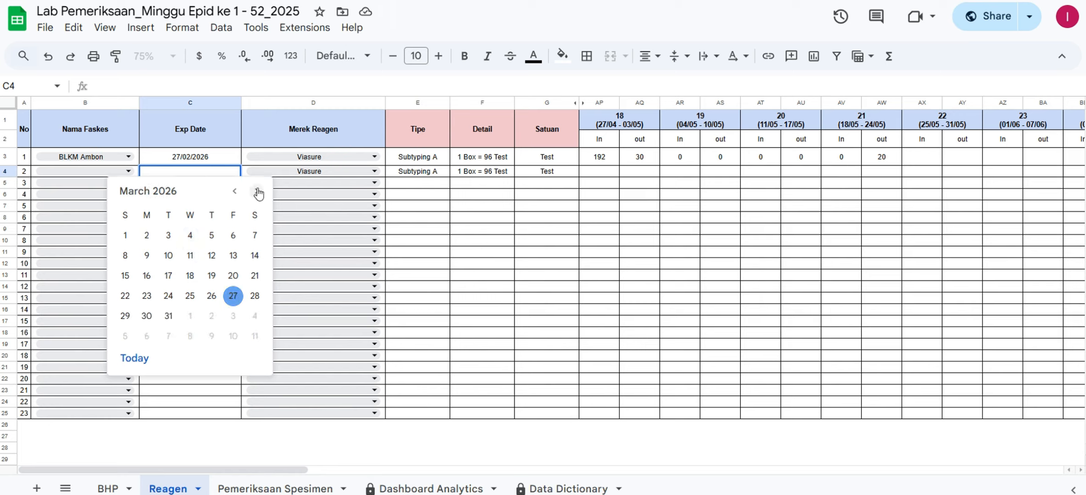
left_click(147, 316)
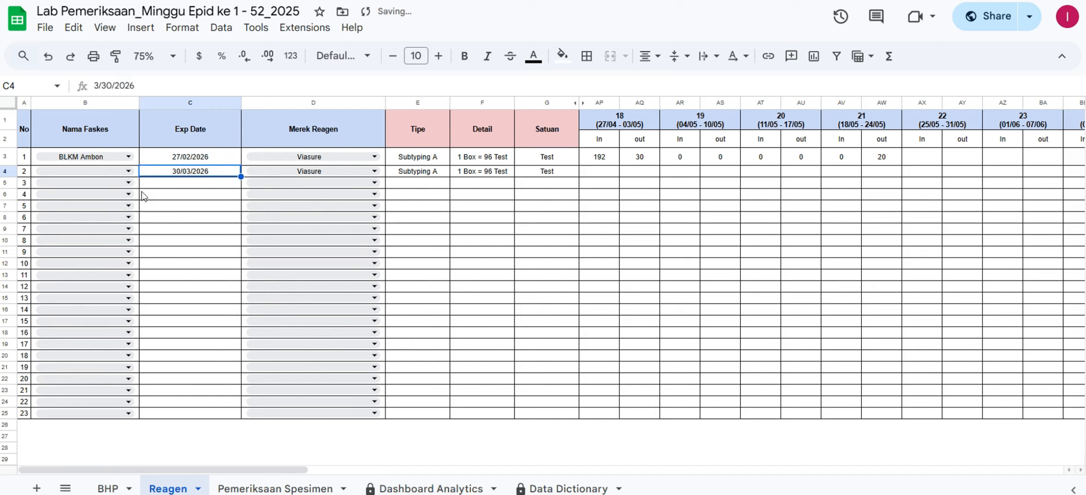
left_click(110, 172)
type("ambon")
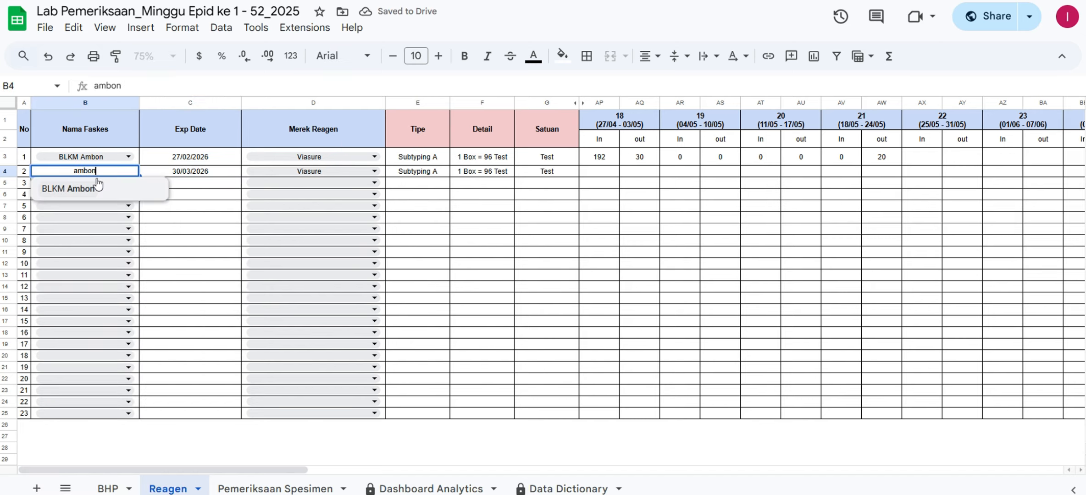
key("Return")
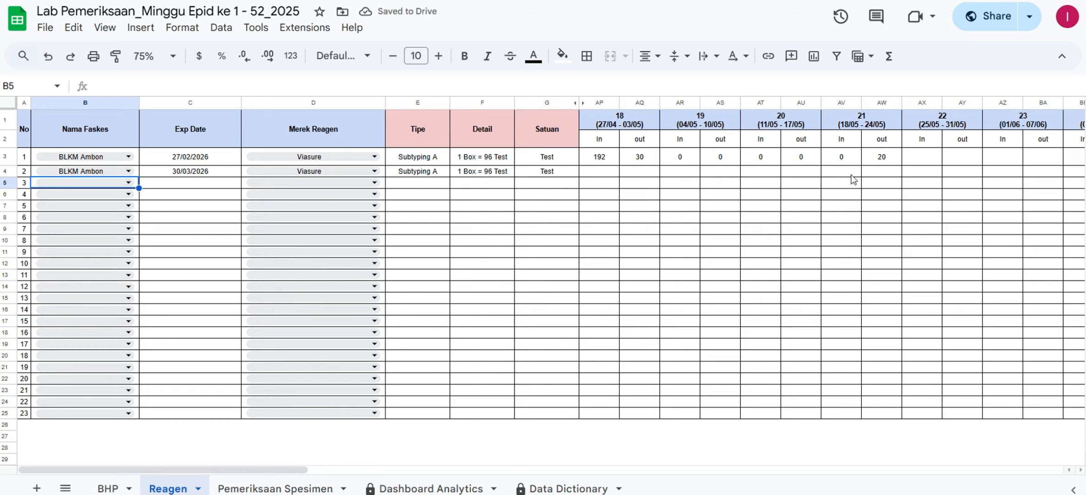
Enter entry 2's week 22 quantities as 96 in and 0 out in AX4 and AY4
left_click(913, 175)
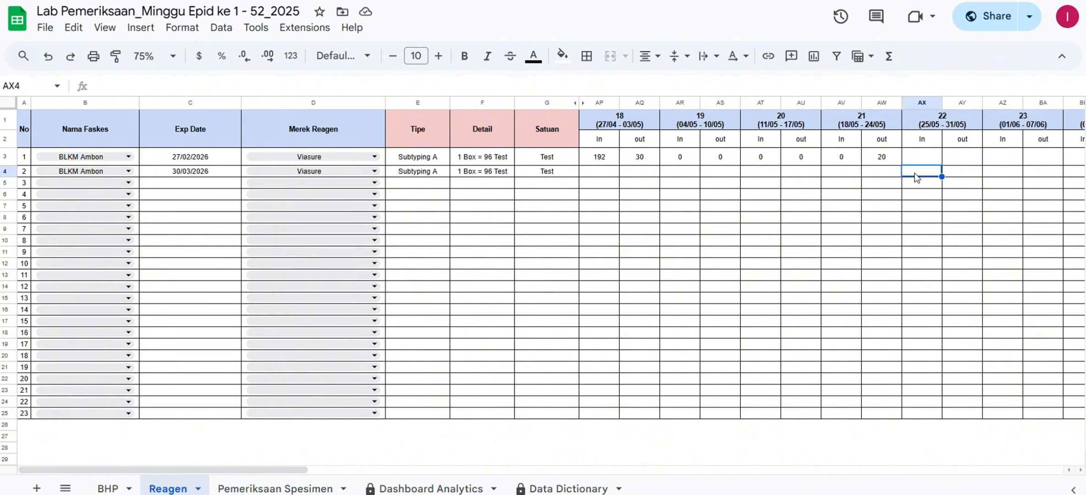
type("96")
key("Return")
key("Up")
key("Right")
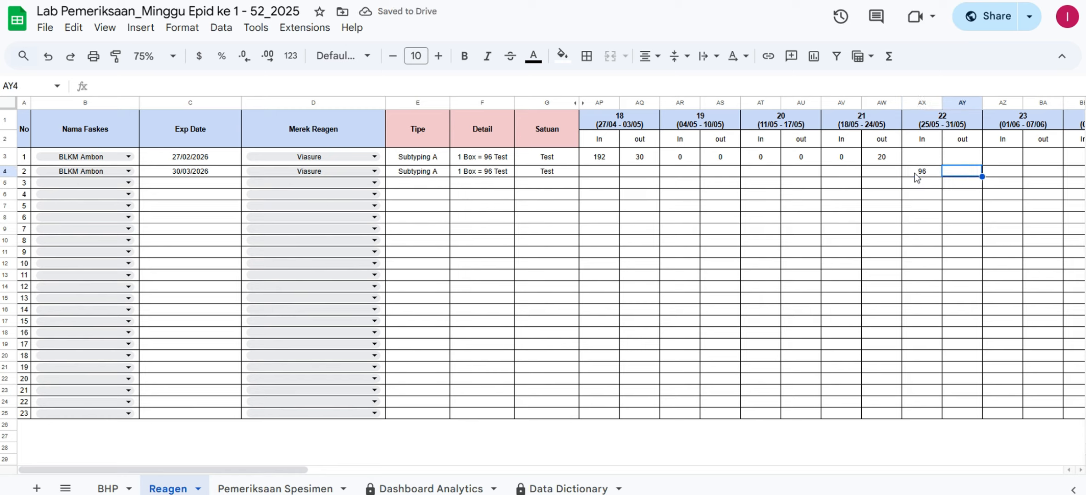
type("0")
key("Return")
Check entry 1's weekly quantities, item details and expiry date across row 3
key("Up")
key("Left")
key("Left")
key("Up")
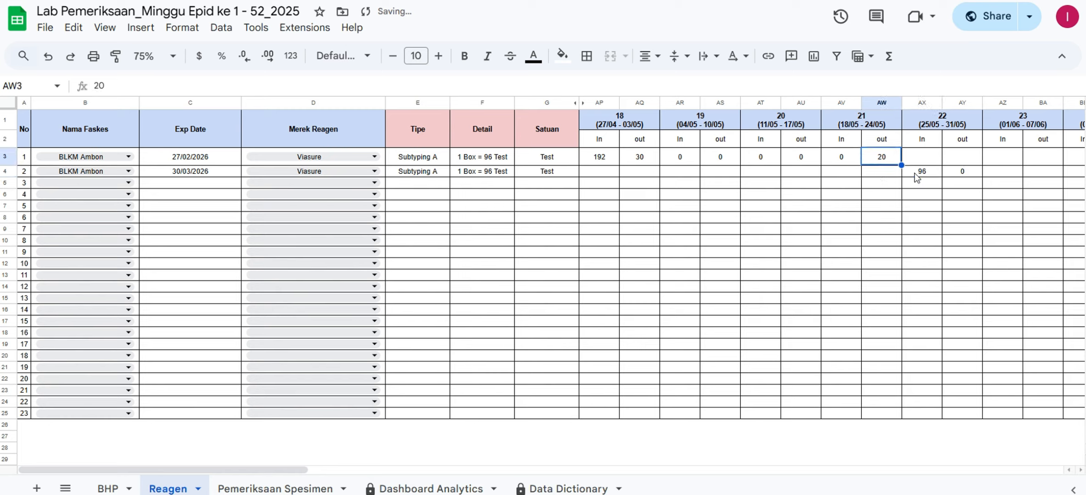
key("Left")
key("Left")
key("Left")
key("Left")
key("Left")
key("Left")
key("Left")
key("Left")
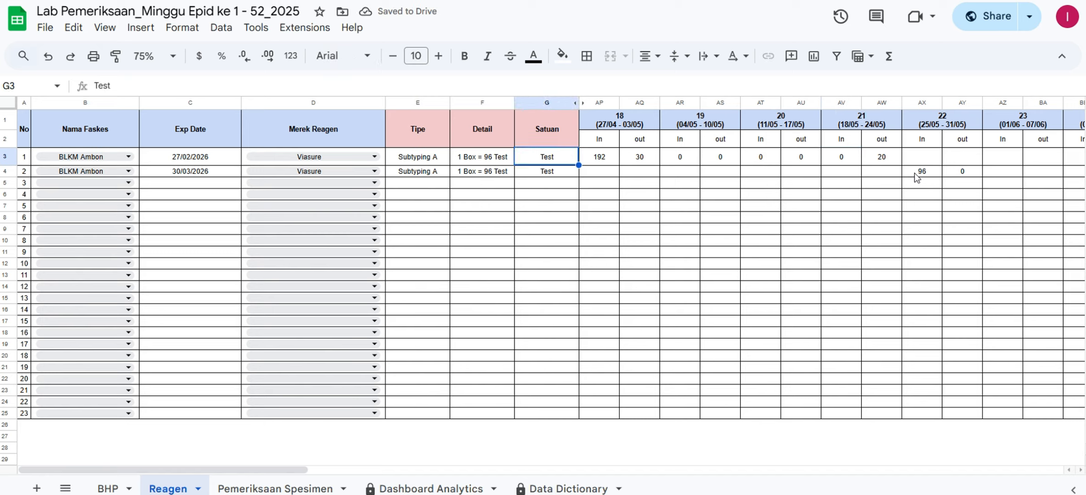
key("Left")
key("Left")
key("Left")
key("Left")
key("Left")
key("Right")
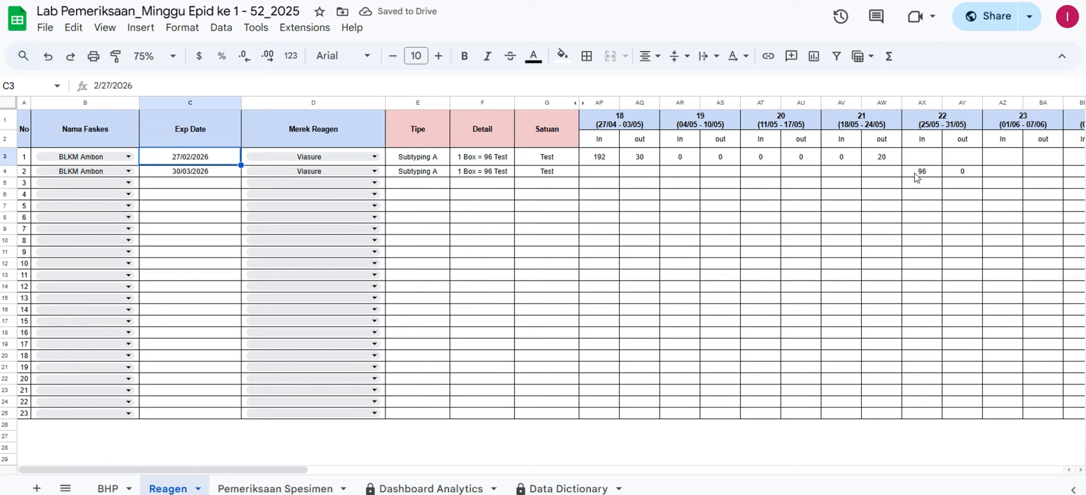
Enter 0 for entry 1's week 22 in and out quantities in AX3 and AY3
key("Right")
key("Right")
key("Right")
key("Right")
key("Right")
key("Right")
key("Right")
key("Right")
key("Right")
key("Right")
key("Right")
key("Right")
key("Right")
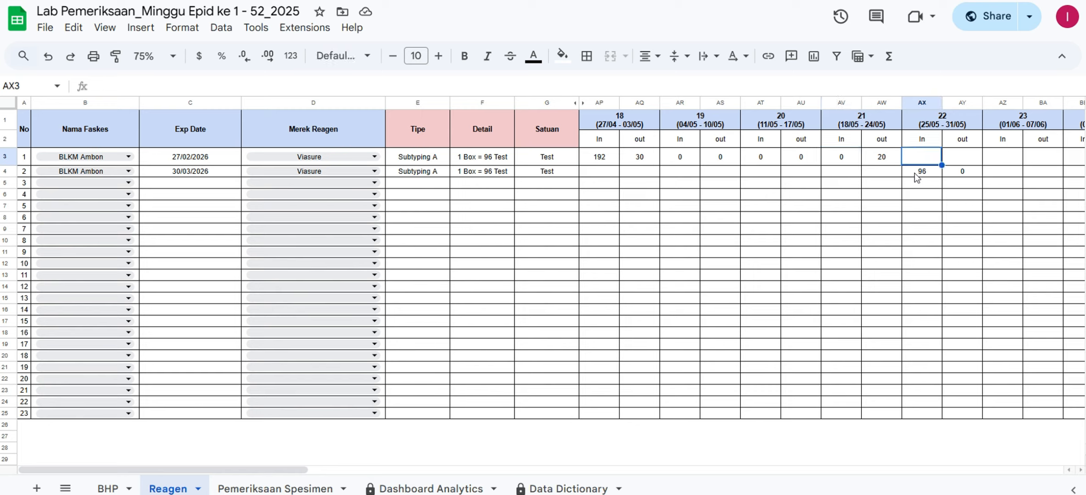
type("0")
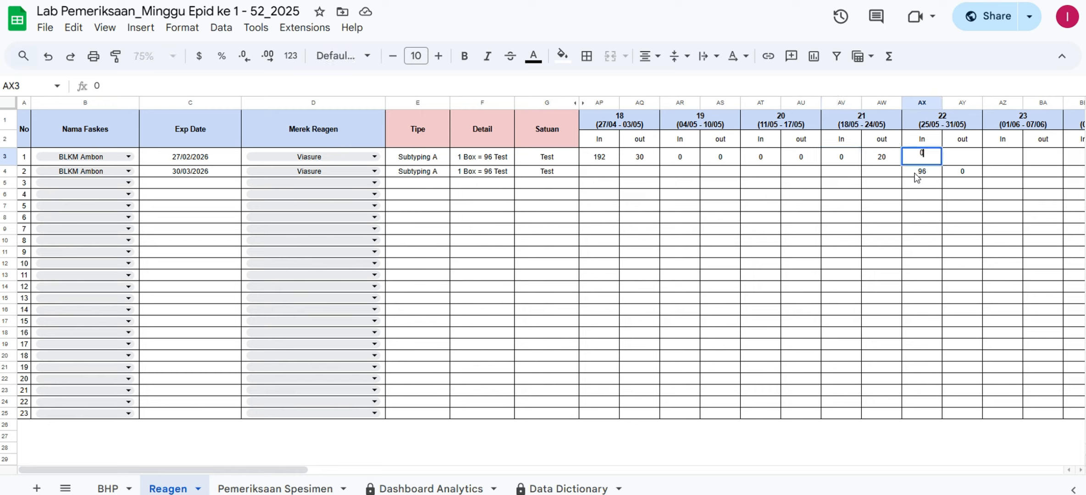
key("Tab")
type("0")
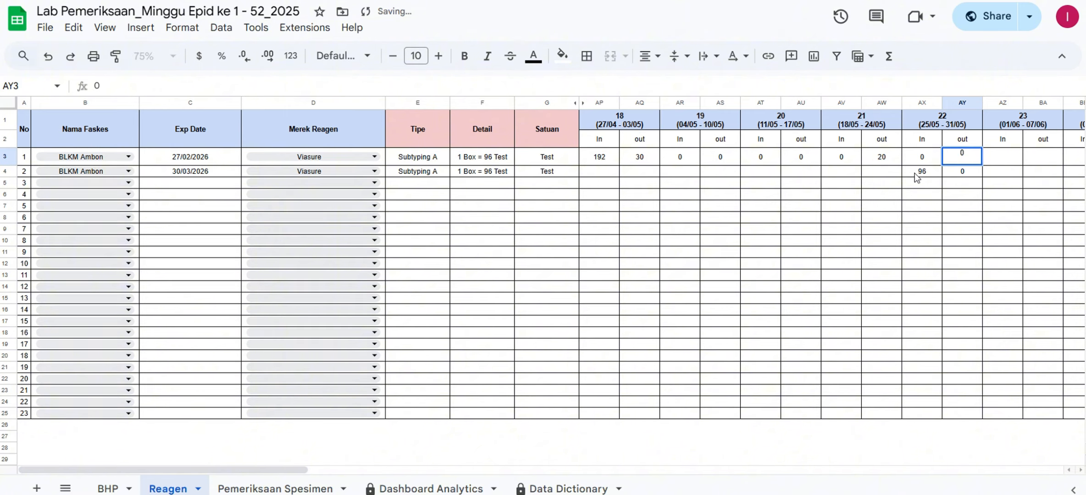
key("Down")
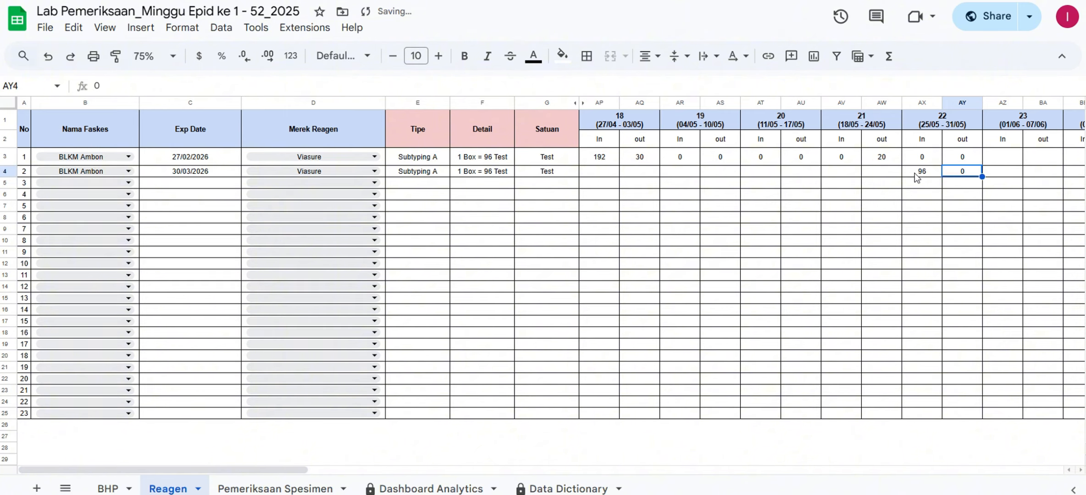
key("Up")
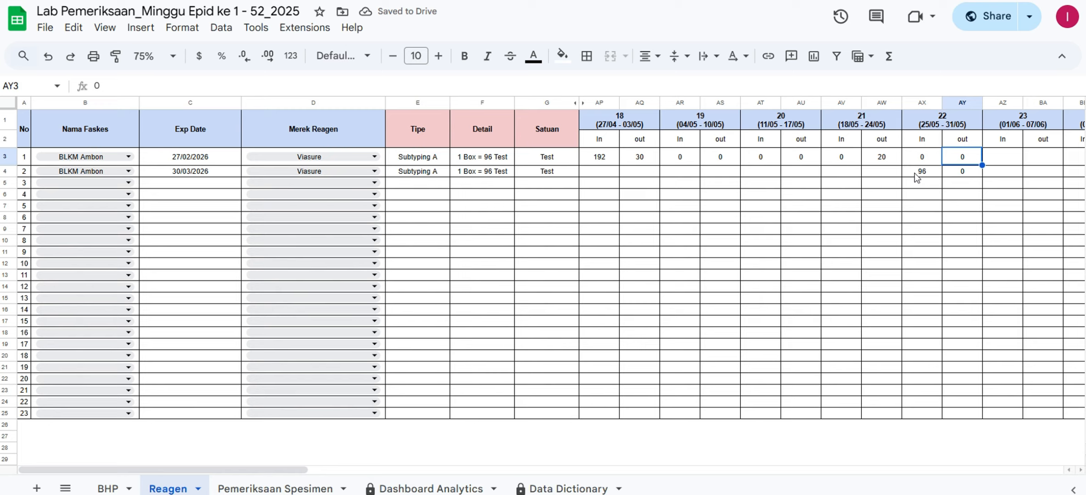
key("Down")
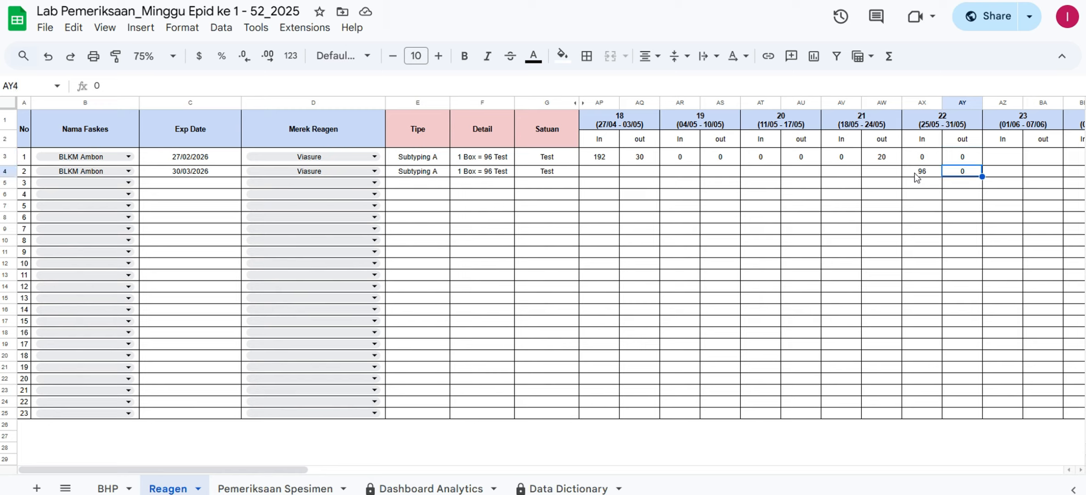
Check entry 2's weekly quantities in row 4 from week 19 through week 22
left_click(916, 177)
key("Right")
key("Left")
key("Left")
key("Left")
key("Left")
key("Left")
key("Left")
key("Left")
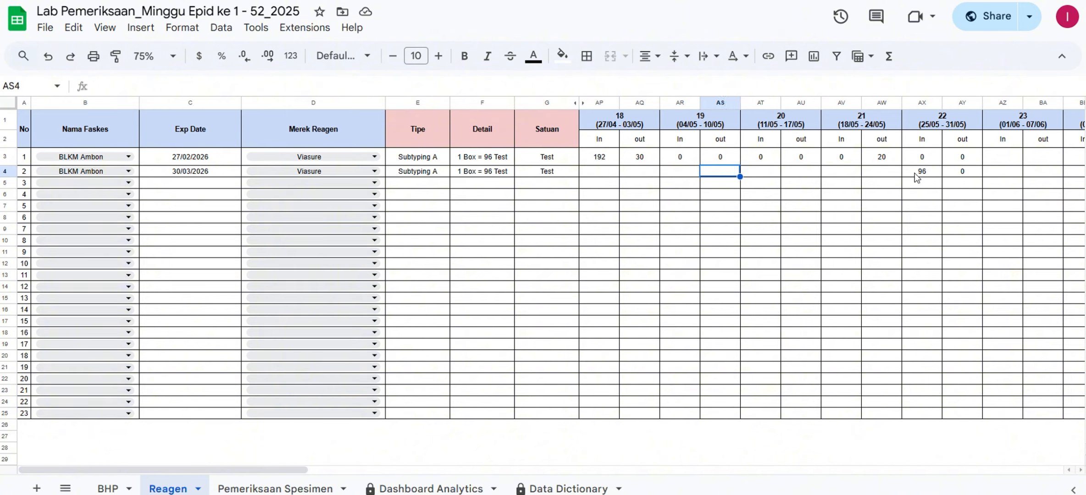
key("Right")
left_click(917, 177)
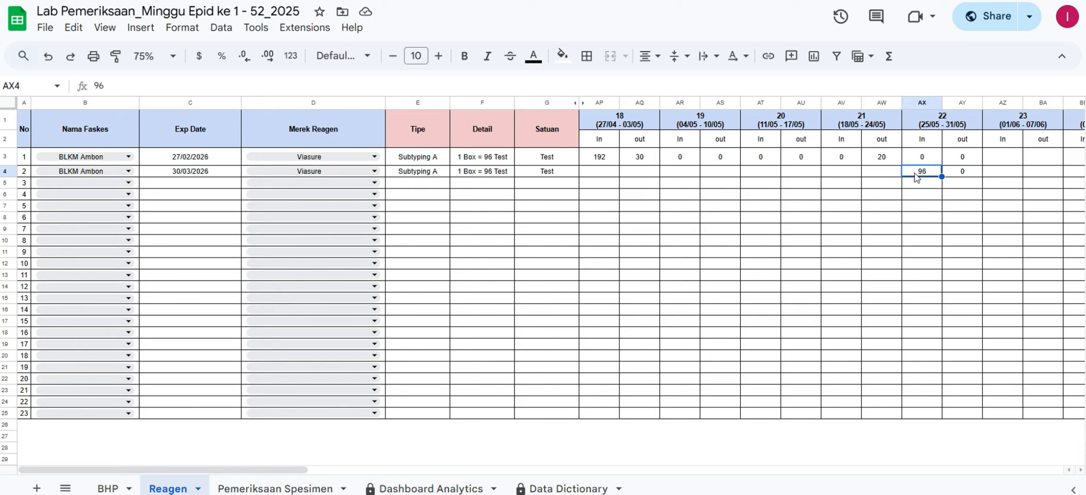
key("Left")
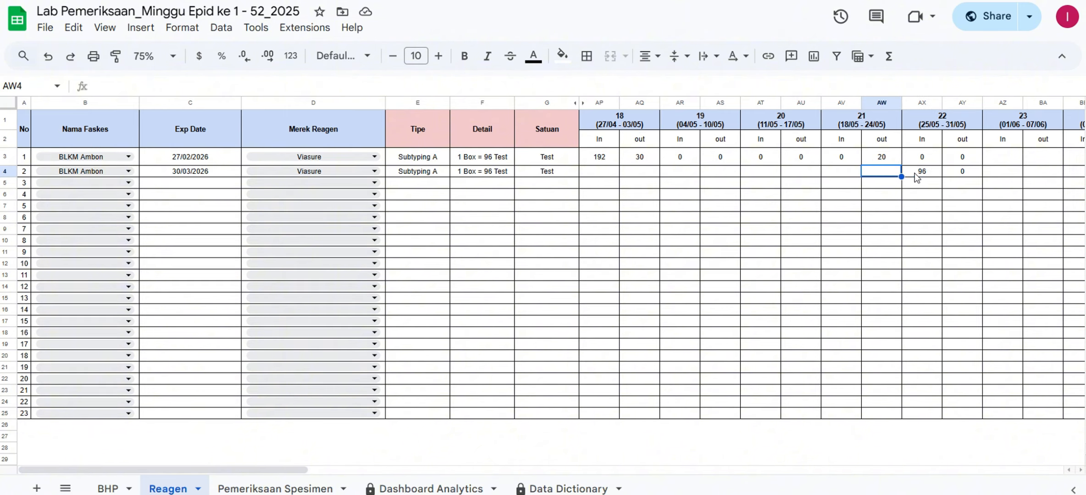
key("Right")
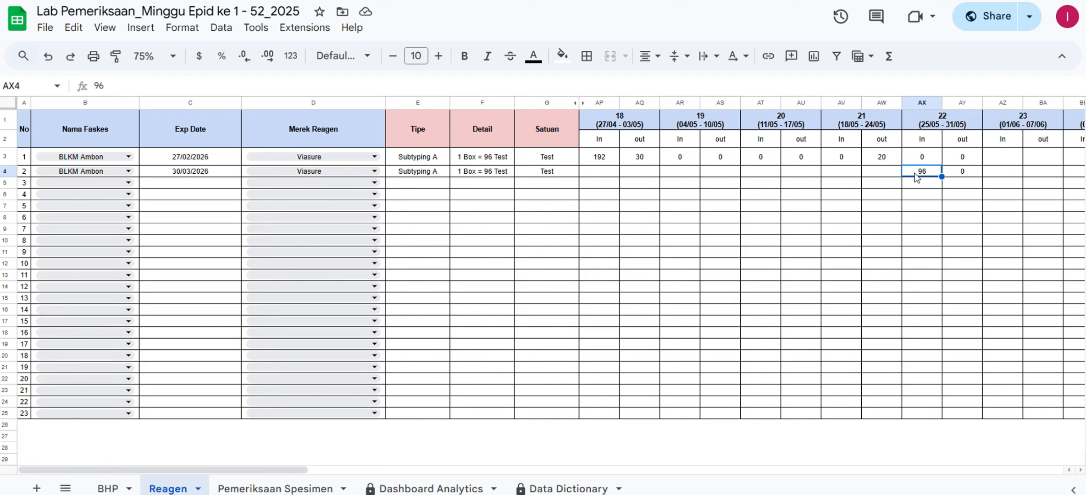
Look over entry 2's in and out cells for weeks 23 to 27 in row 4
key("Right")
key("Right")
key("Right")
key("Right")
key("Right")
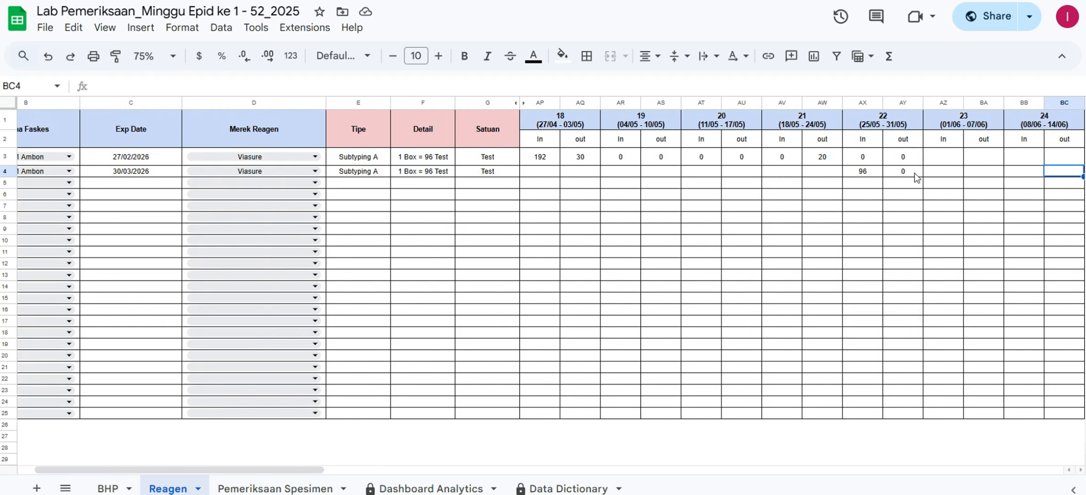
key("Left")
key("Left")
key("Left")
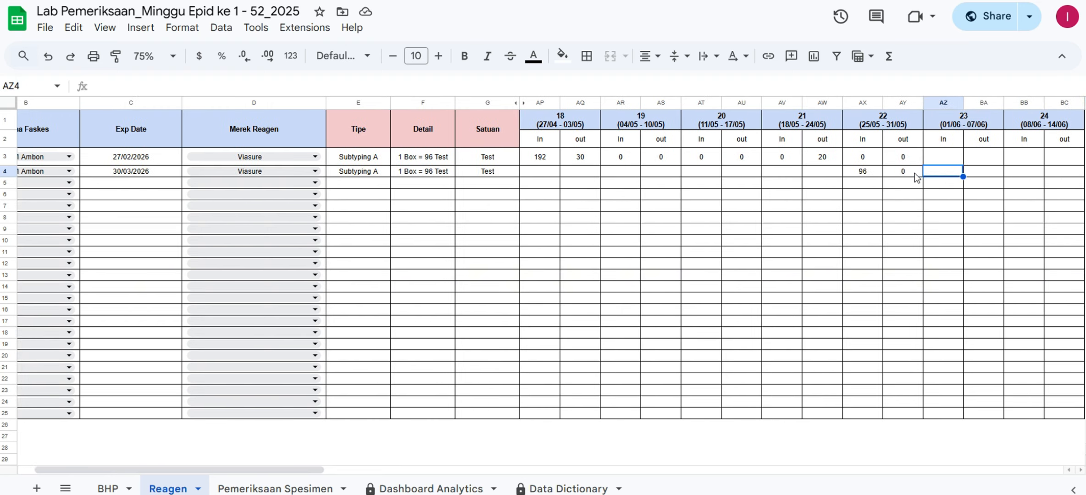
key("Right")
key("Right")
key("Right")
key("Right")
key("Right")
key("Right")
key("Right")
key("Right")
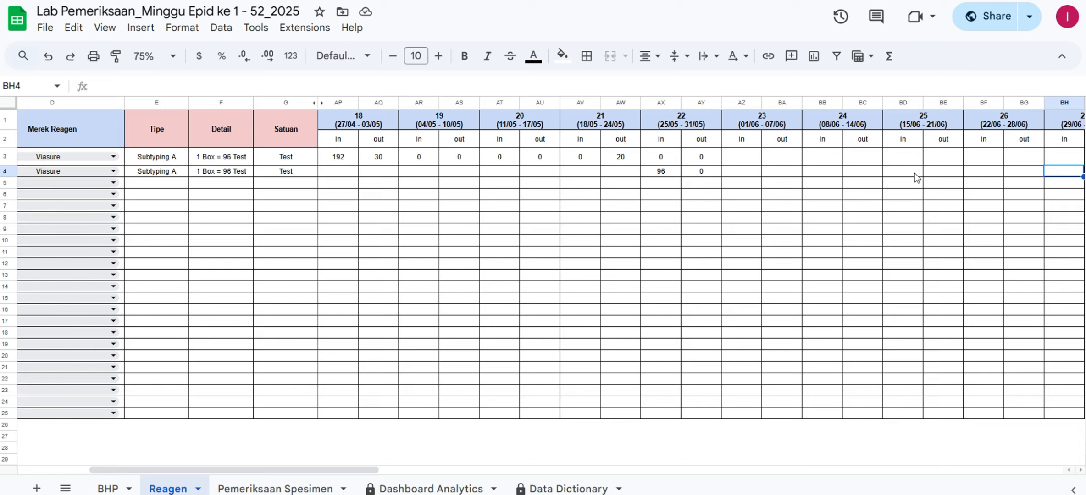
Enter 0 for entry 2's week 23 in and out quantities in AZ4 and BA4
key("Left")
key("Left")
key("Left")
key("Left")
key("Left")
key("Left")
key("Left")
key("Left")
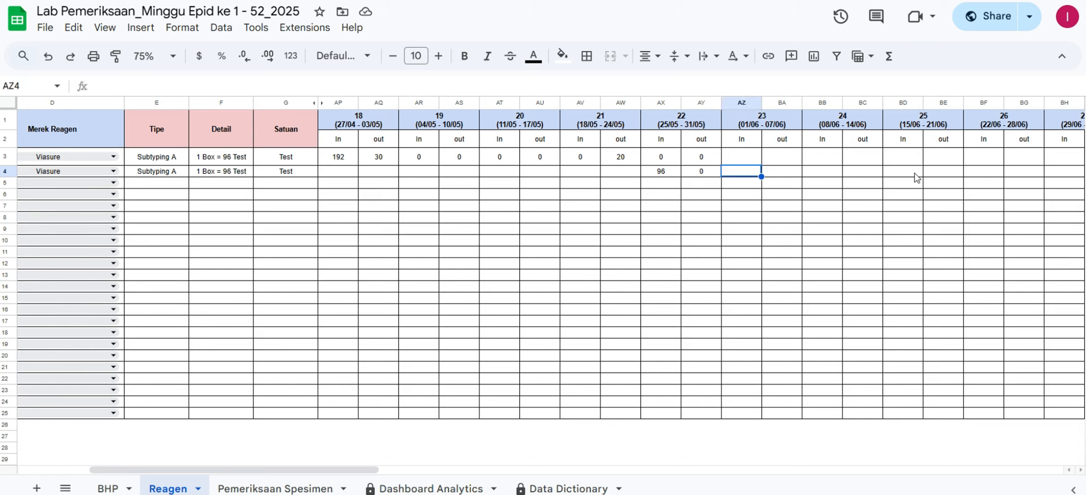
type("0")
key("Tab")
type("0")
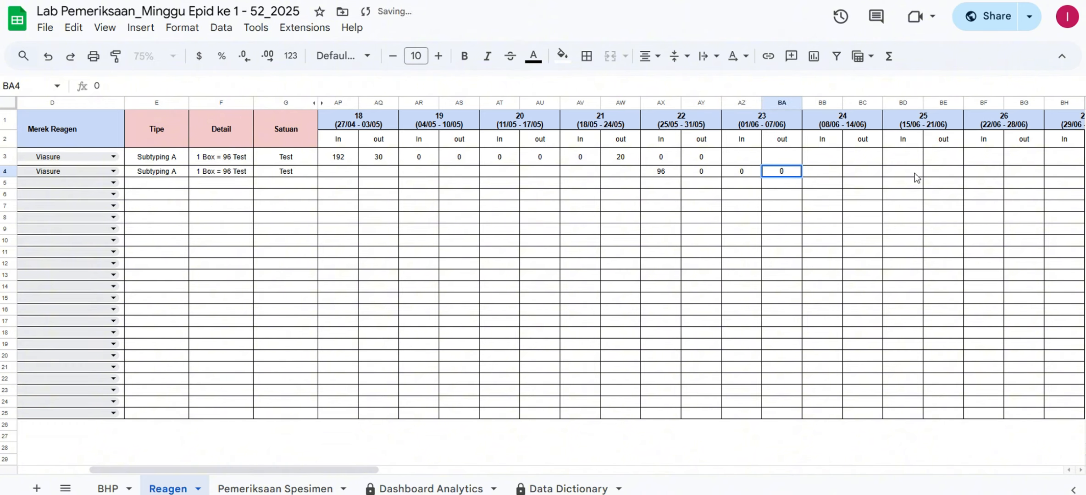
key("Up")
Review entry 1's item details and weekly quantities along row 3, from its entry number through week 24
key("Left")
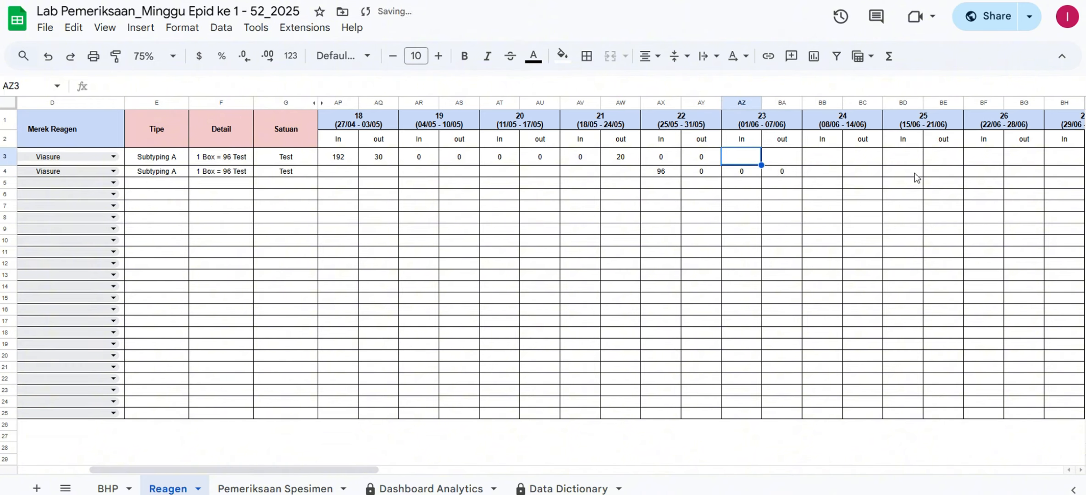
key("Left")
key("Left")
key("Left")
key("Left")
key("Left")
key("Left")
key("Left")
key("Left")
key("Left")
key("Left")
key("Left")
key("Left")
key("Left")
key("Left")
key("Left")
key("Left")
key("Left")
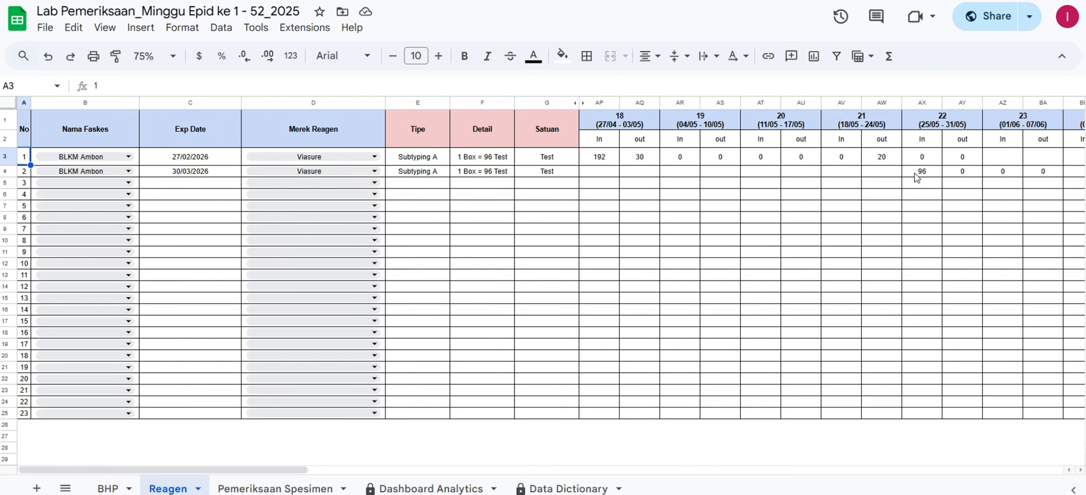
key("Right")
key("Right")
key("Right")
key("Right")
key("Right")
key("Right")
key("Right")
key("Right")
key("Right")
key("Right")
key("Right")
key("Right")
key("Right")
key("Right")
key("Right")
key("Right")
key("Right")
key("Right")
key("Right")
key("Right")
key("Right")
key("Right")
key("Right")
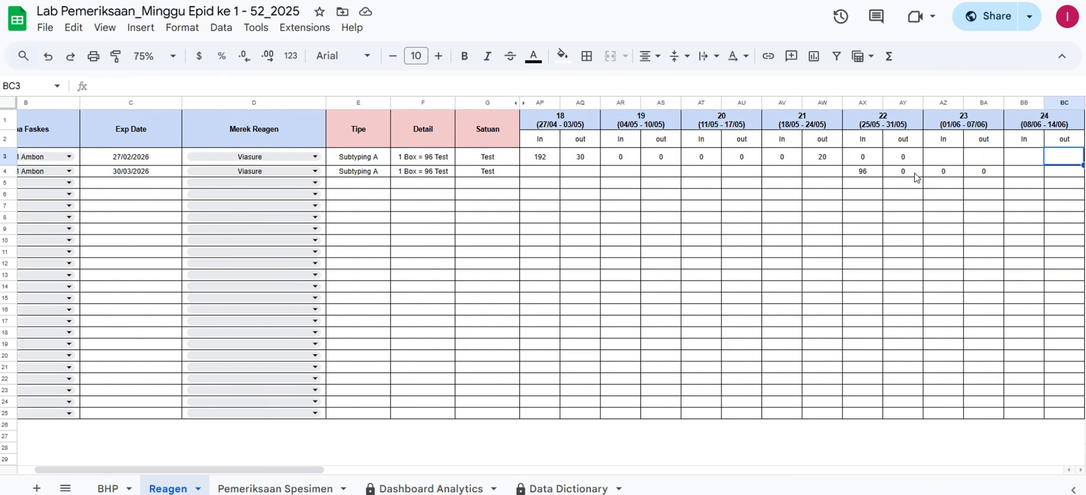
Enter 0 for entry 1's week 23 in and out quantities in AZ3 and BA3
key("Left")
key("Left")
key("Left")
key("Left")
key("Left")
key("Left")
key("Left")
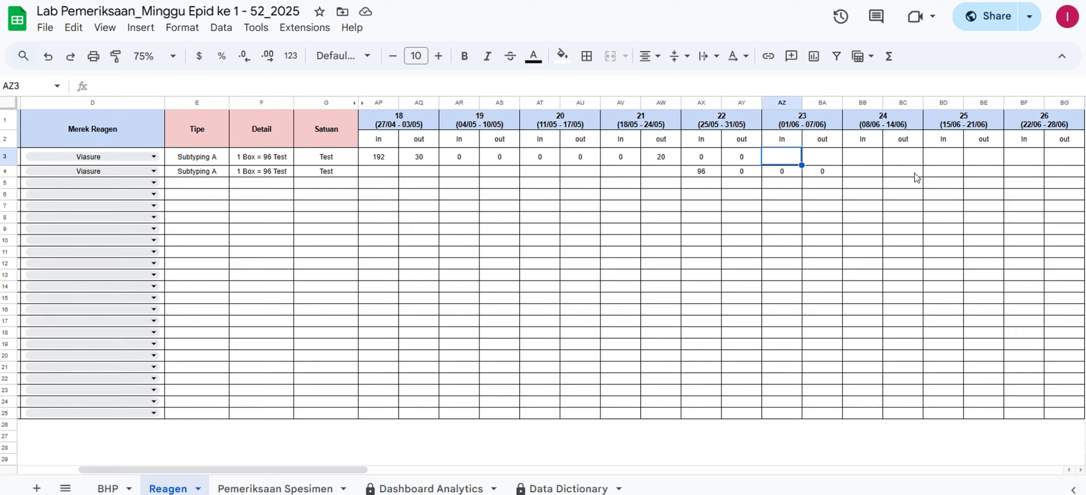
type("0")
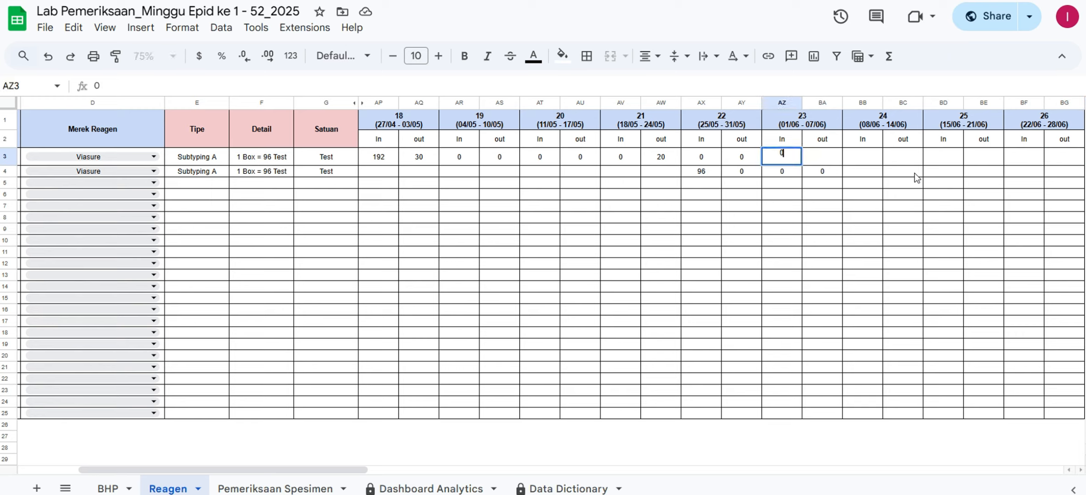
key("Tab")
type("0")
key("Tab")
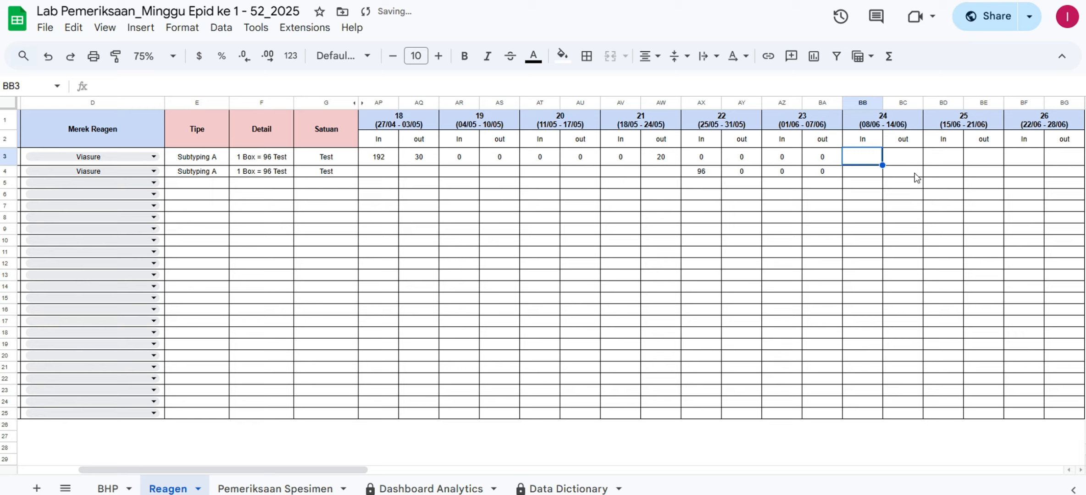
Compare entry 2's weekly cells in row 4 with entry 1's across weeks 18 to 23
key("Down")
key("Left")
key("Left")
key("Left")
key("Left")
key("Left")
key("Left")
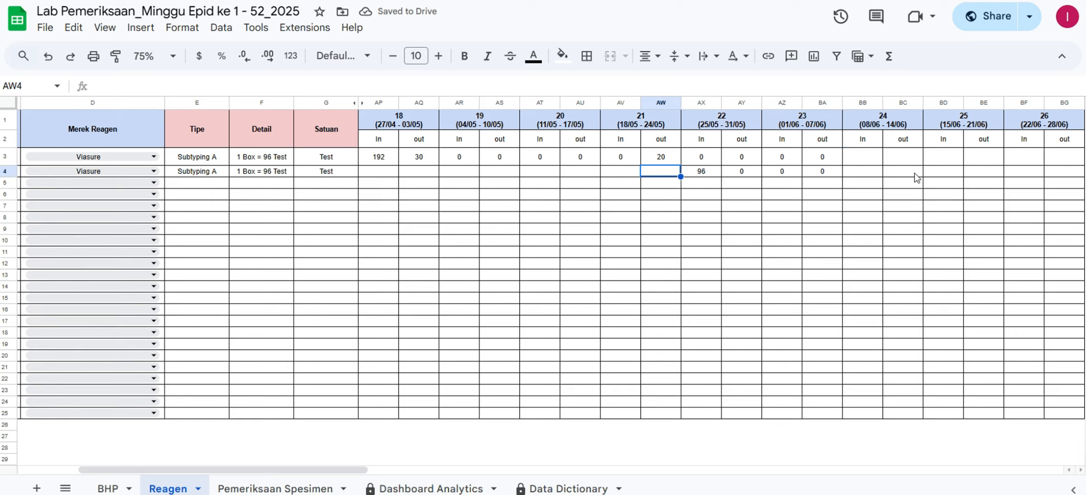
key("Left")
key("Left")
key("Left")
key("Left")
key("Left")
key("Left")
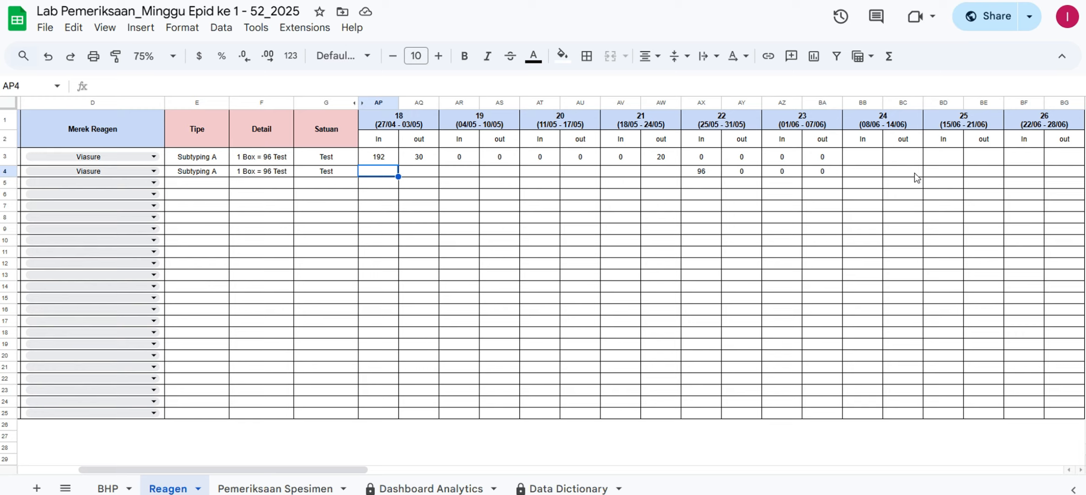
key("Right")
key("Right")
key("Right")
key("Right")
key("Right")
key("Right")
key("Right")
key("Right")
key("Right")
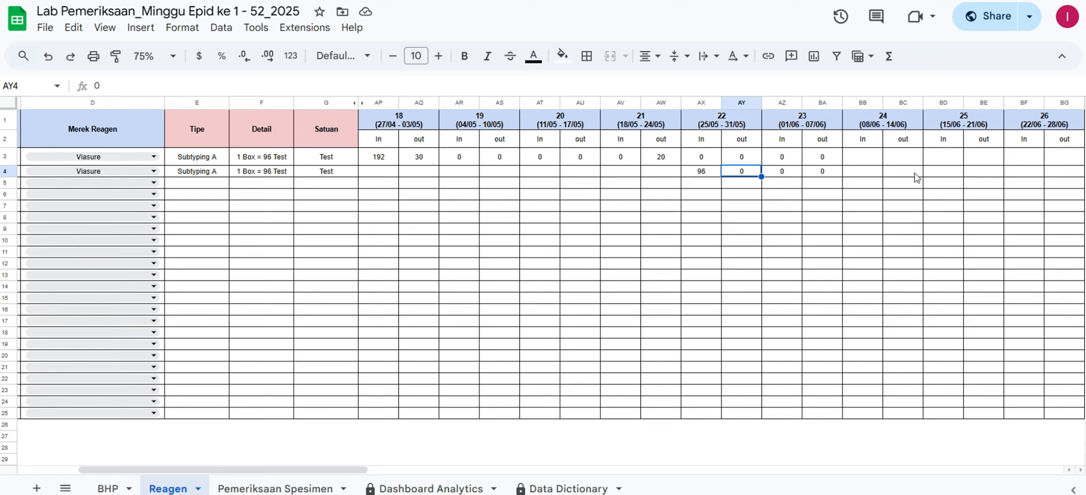
Examine entry 2's stock summary in row 4, from Perkiraan Stok Habis back to Jml Penerimaan
key("Right")
key("Right")
key("Right")
key("Right")
key("Right")
key("Right")
key("Right")
key("Right")
key("Right")
key("Right")
key("Right")
key("Right")
key("Right")
key("Right")
key("Right")
key("Right")
key("Right")
key("Right")
key("Right")
key("Right")
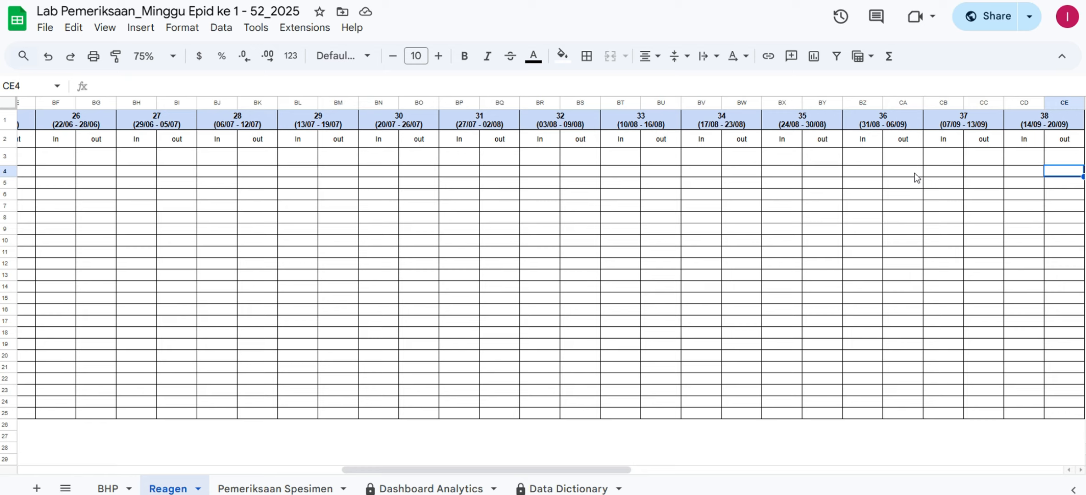
key("Right")
key("Right")
key("Right")
key("Right")
key("Right")
key("Right")
key("Right")
key("Right")
key("Right")
key("Right")
key("Right")
key("Right")
key("Right")
key("Right")
key("Right")
key("Right")
key("Right")
key("Right")
key("Right")
key("Right")
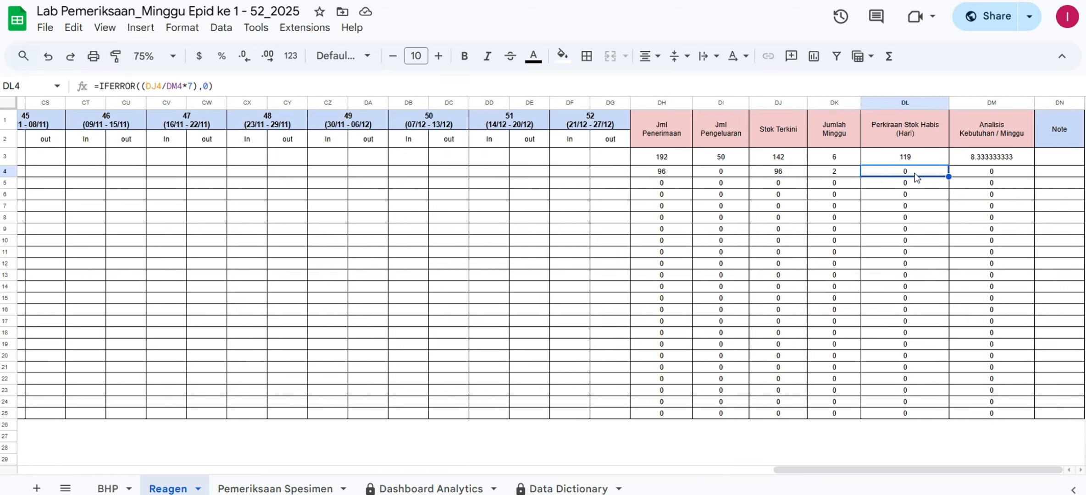
key("Left")
key("Left")
key("Left")
key("Left")
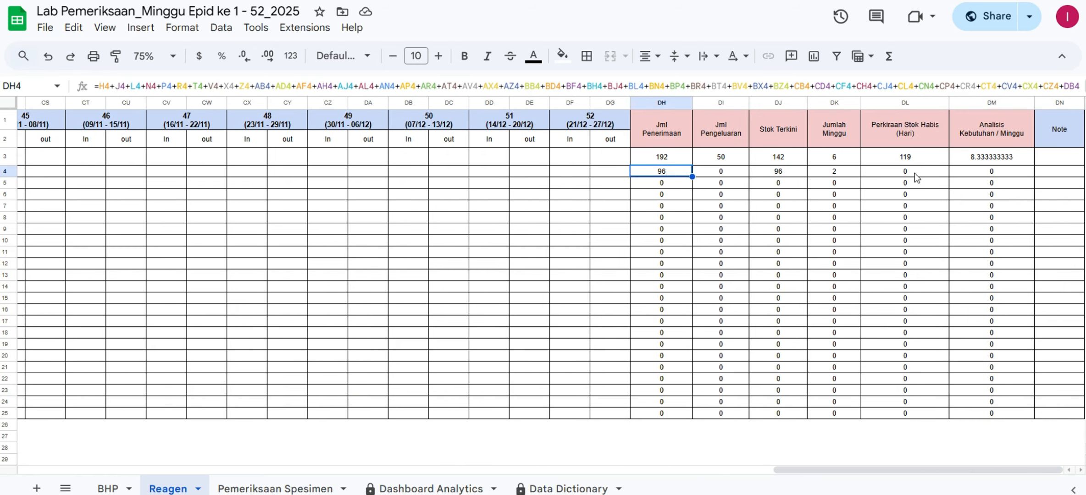
Examine the formulas in entry 2's stock summary in row 4, from Jml Penerimaan to Perkiraan Stok Habis
key("Right")
key("Right")
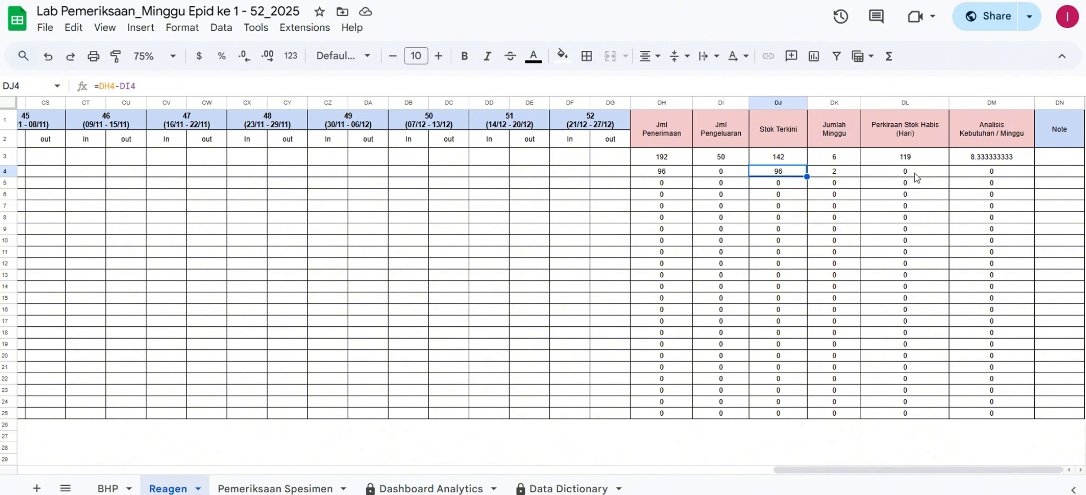
key("Right")
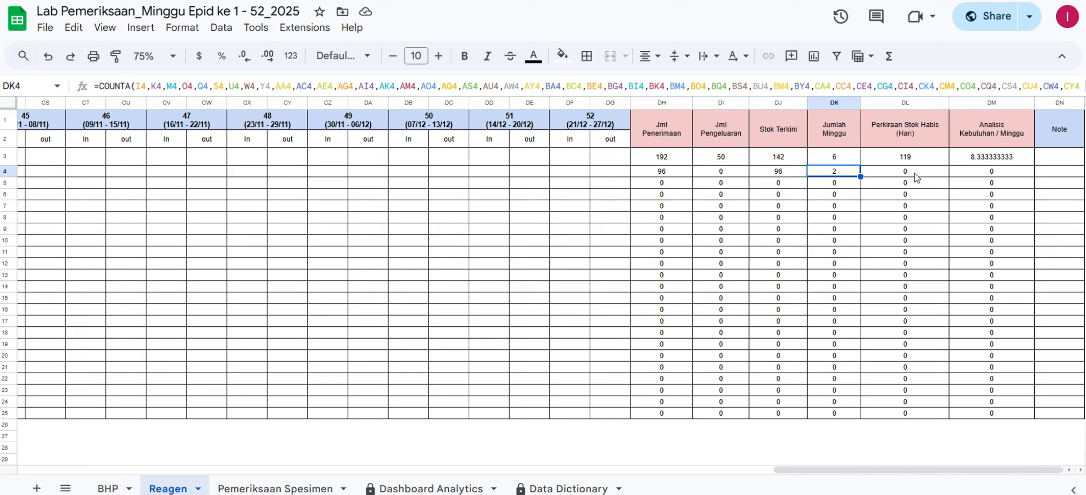
key("Right")
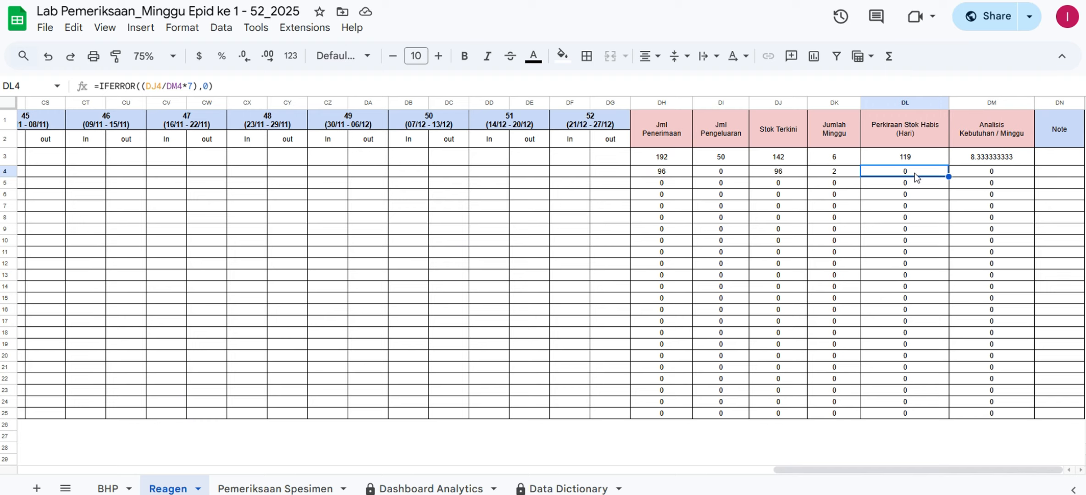
Review entry 2's row 4 from the stock summary back through its weekly quantities to its entry number
key("Left")
key("Left")
key("Left")
key("Left")
key("Left")
key("Left")
key("Left")
key("Left")
key("Left")
key("Left")
key("Left")
key("Left")
key("Left")
key("Left")
key("Left")
key("Left")
key("Left")
key("Left")
key("Left")
key("Left")
key("Left")
key("Left")
key("Left")
key("Left")
key("Left")
key("Left")
key("Left")
key("Left")
key("Left")
key("Left")
key("Left")
key("Left")
key("Left")
key("Left")
key("Left")
key("Left")
key("Left")
key("Left")
key("Left")
key("Left")
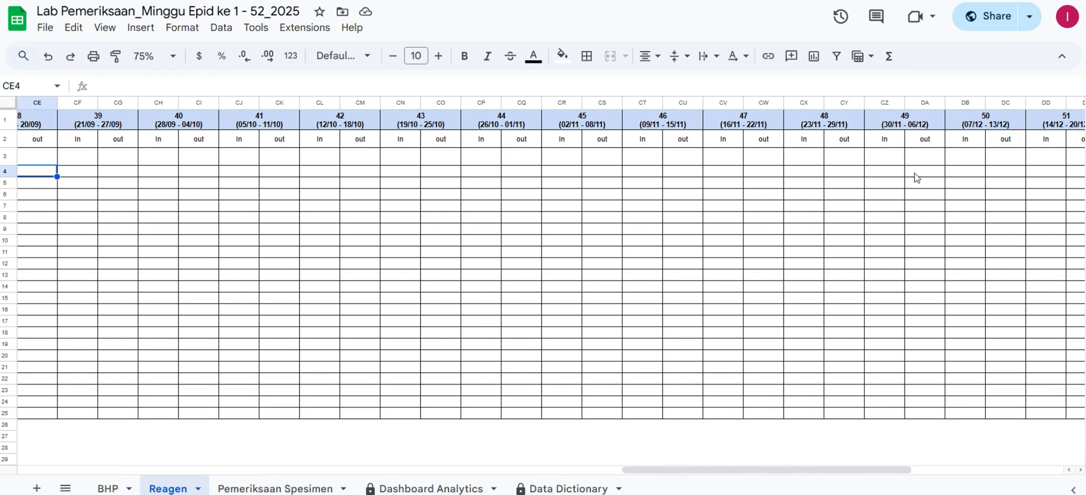
key("ctrl+Left")
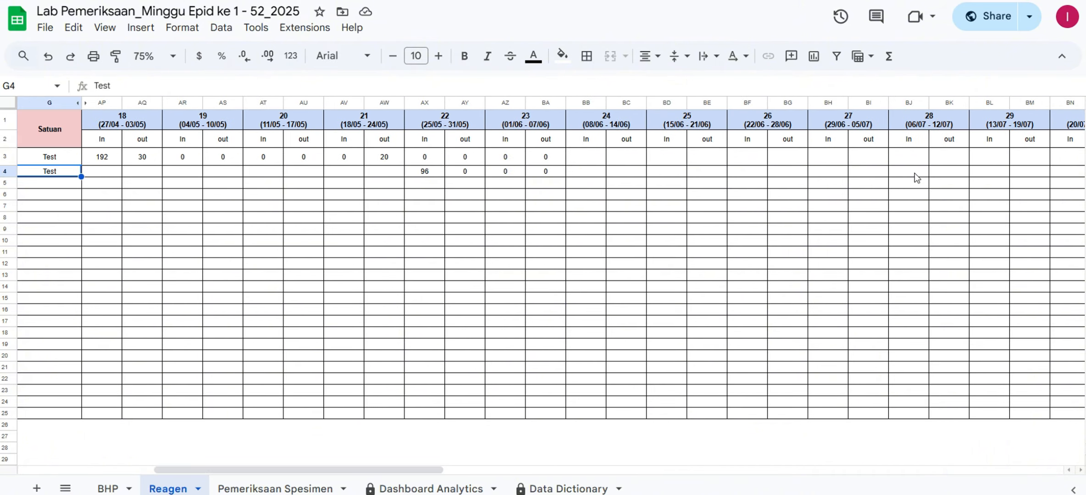
key("Right")
key("Right")
key("Right")
key("Right")
key("Right")
key("Right")
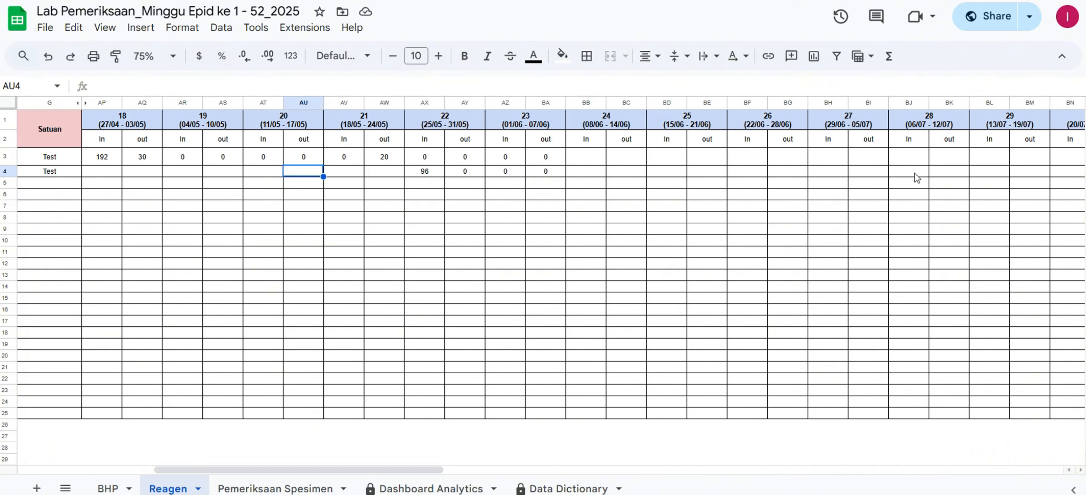
key("Left")
key("Left")
key("Left")
key("Left")
key("Left")
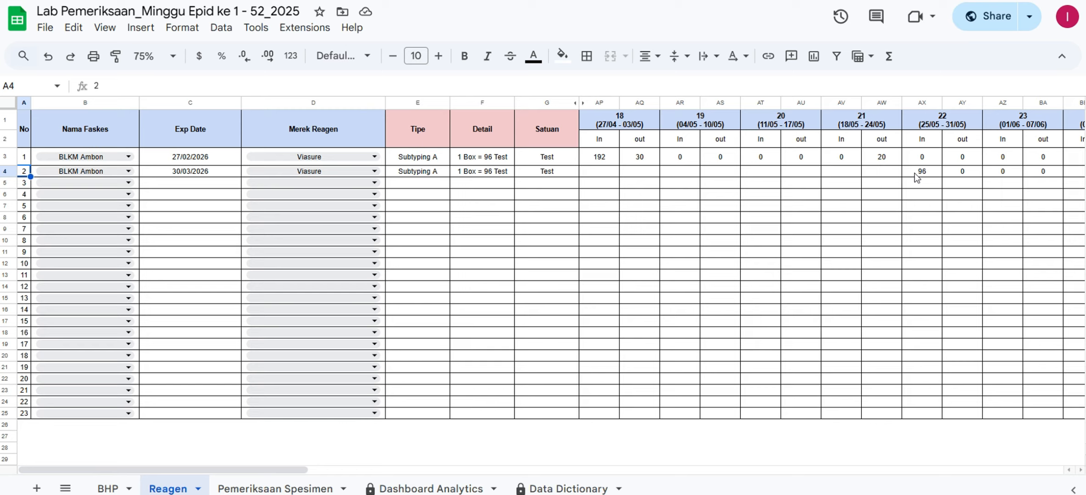
Check the available Merek Reagen options for entry 3 on the Reagen sheet without choosing one
left_click(291, 183)
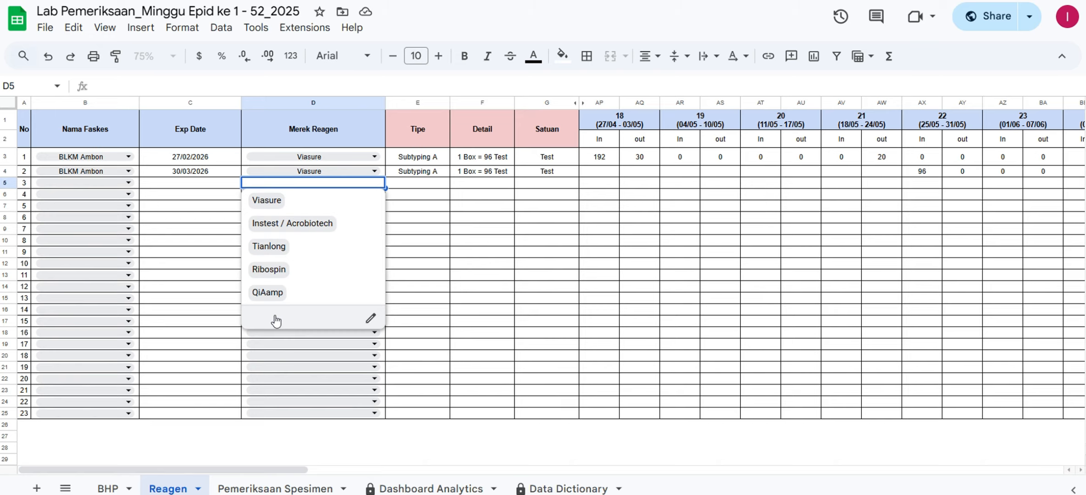
left_click(500, 254)
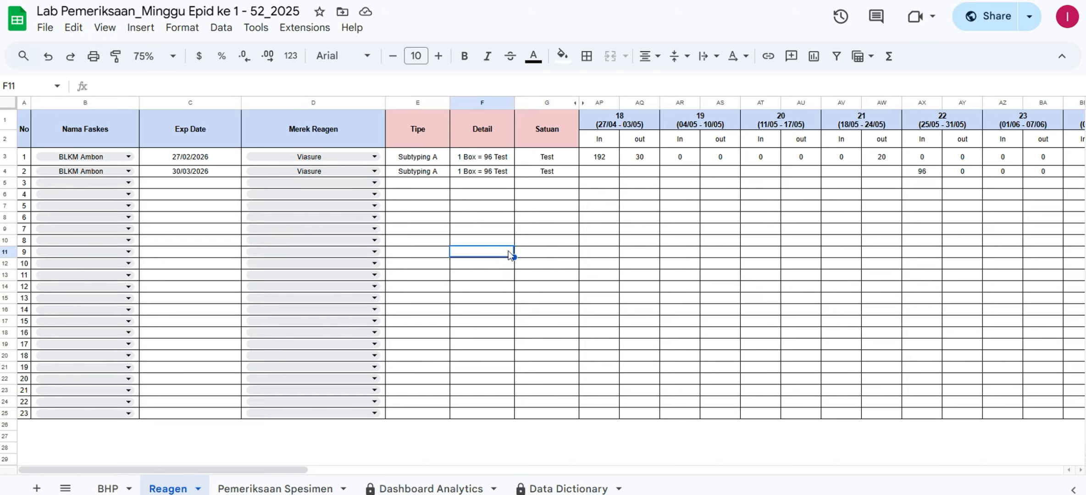
On the Pemeriksaan Spesimen sheet, set entry 1's Faskes Pemeriksa to BLKM Ambon
left_click(260, 489)
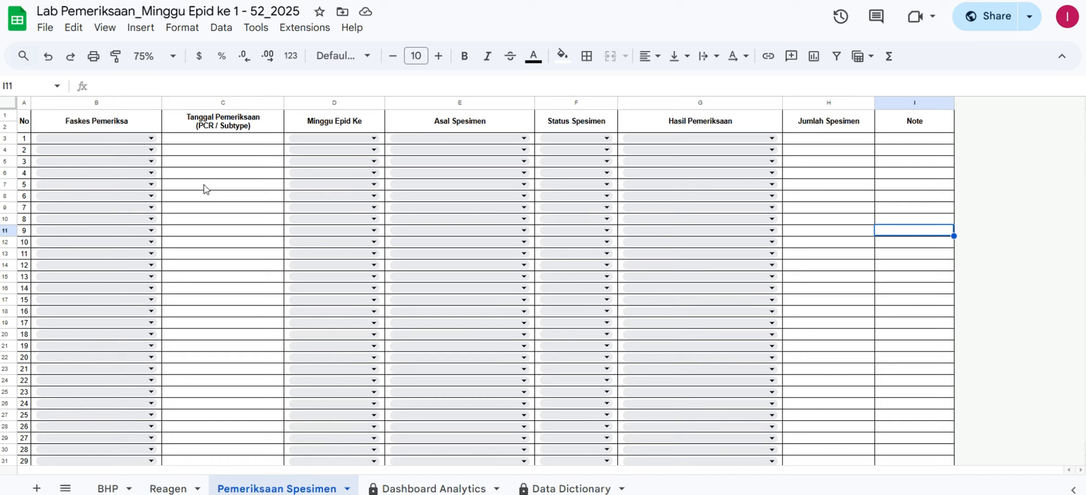
left_click(107, 138)
type("ambon")
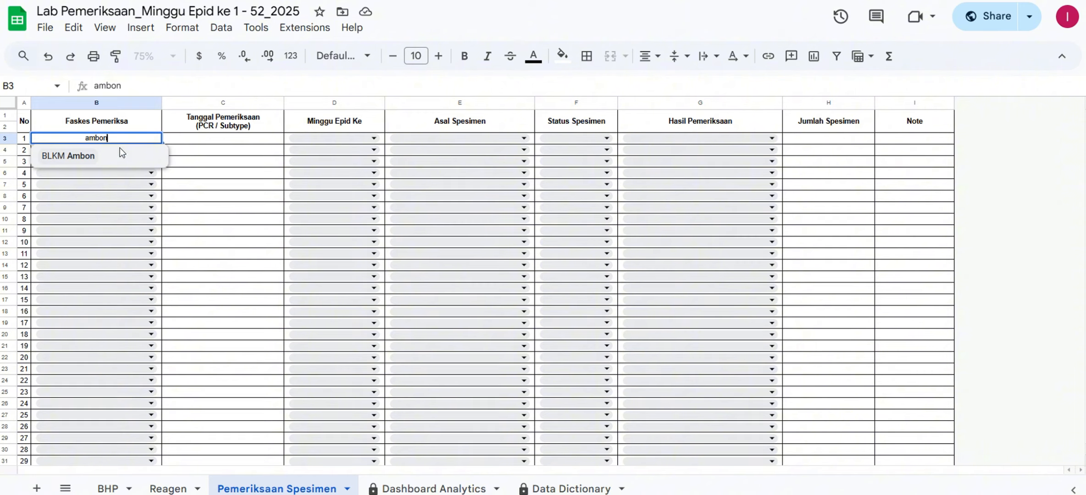
key("Return")
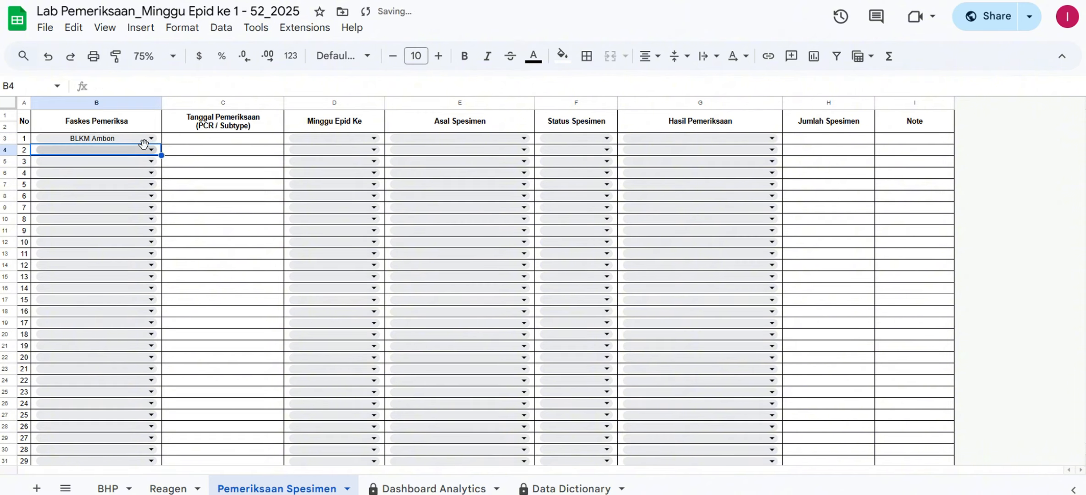
Set entry 1's Tanggal Pemeriksaan in C3 to 03/04/2025
left_click(220, 140)
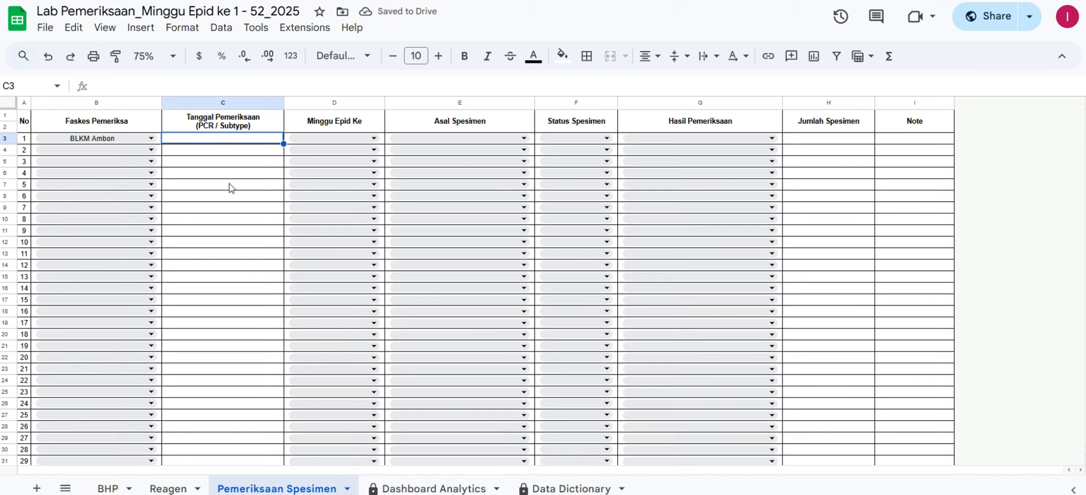
left_click(228, 185)
left_click(233, 143)
double_click(219, 140)
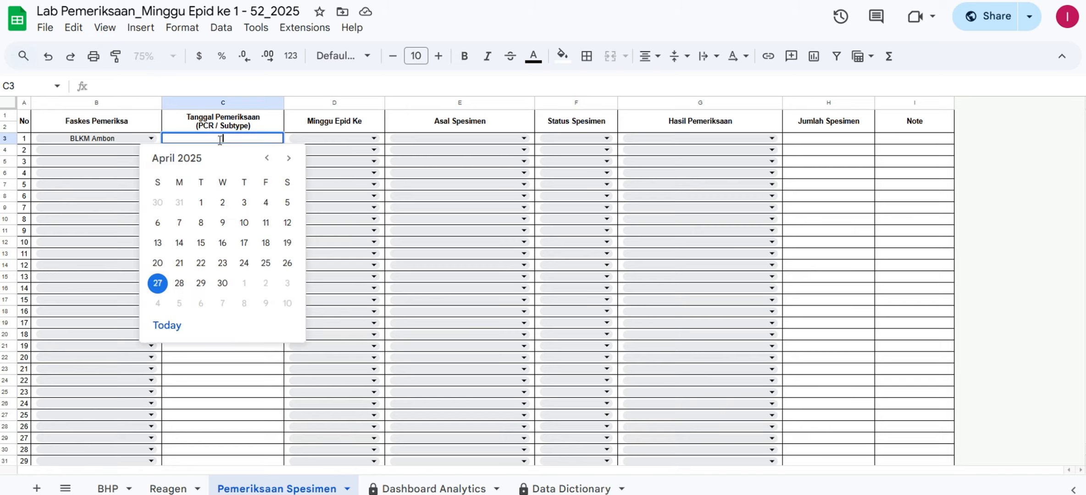
left_click(251, 204)
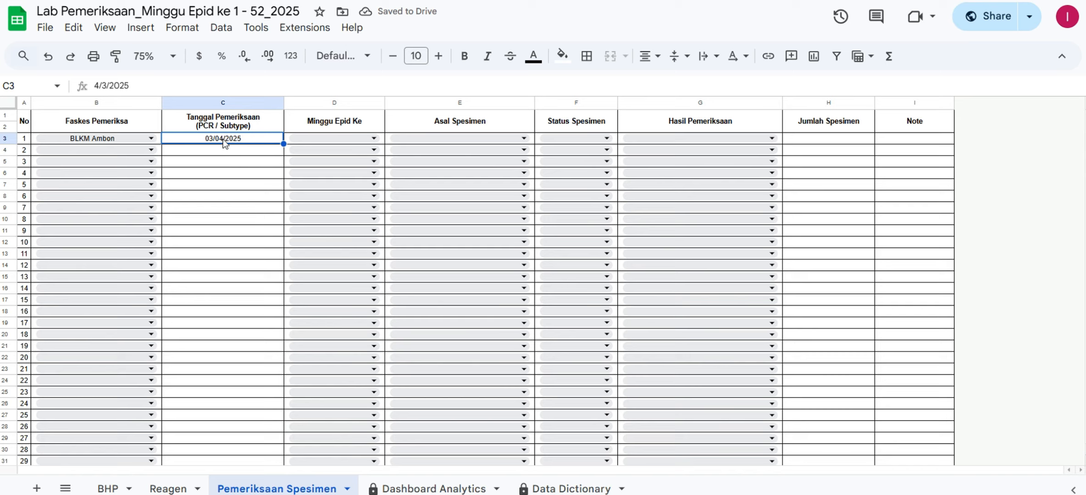
Unhide columns H to AO on the Reagen sheet to show the date ranges of the earlier weeks
left_click(316, 138)
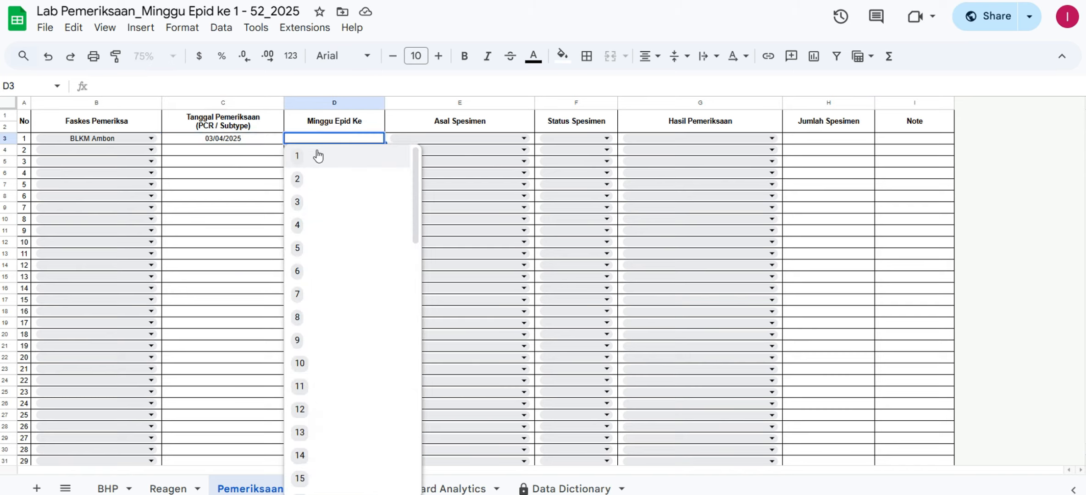
left_click(183, 189)
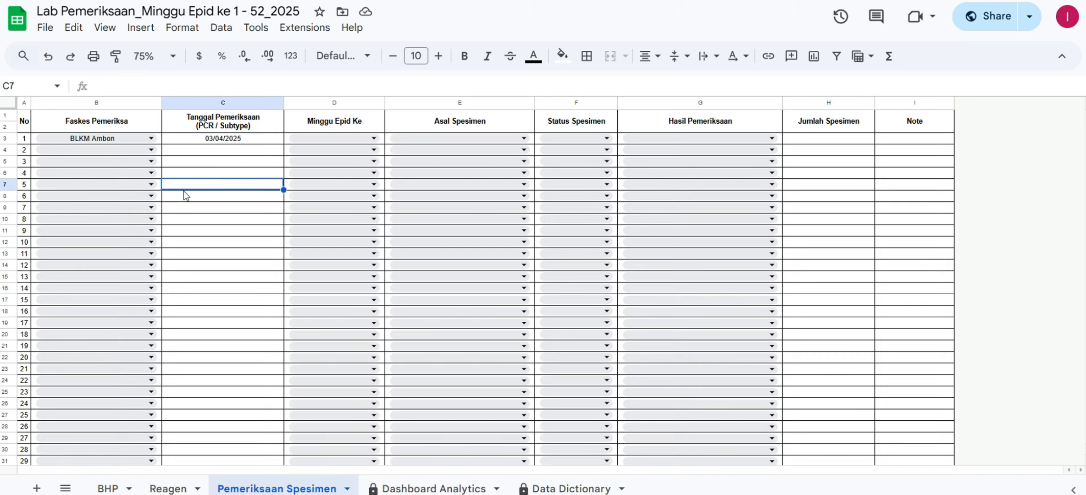
left_click(166, 490)
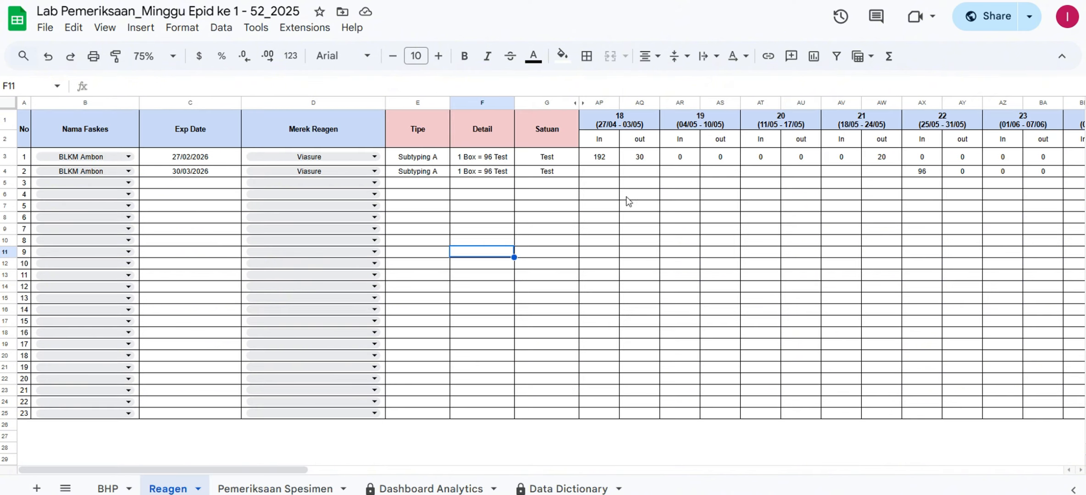
left_click(579, 103)
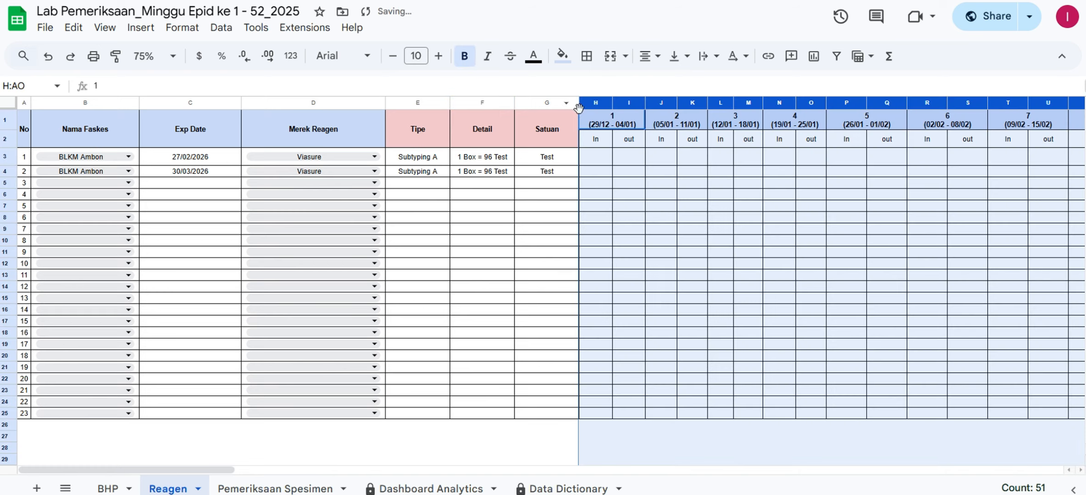
left_click(755, 122)
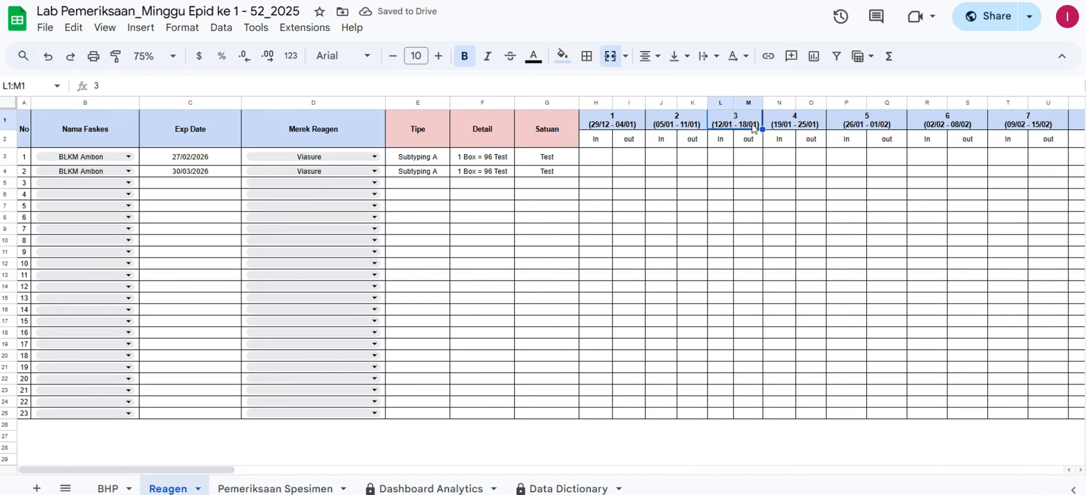
Search the week headers in row 1 of the Reagen sheet for the epidemiological week containing 03/04/2025
key("Right")
key("Right")
key("Right")
key("Right")
key("Right")
key("Right")
key("Right")
key("Right")
key("Right")
key("Right")
key("Right")
key("Right")
key("Right")
key("Right")
key("Right")
key("Right")
key("Right")
key("Right")
key("Right")
key("Right")
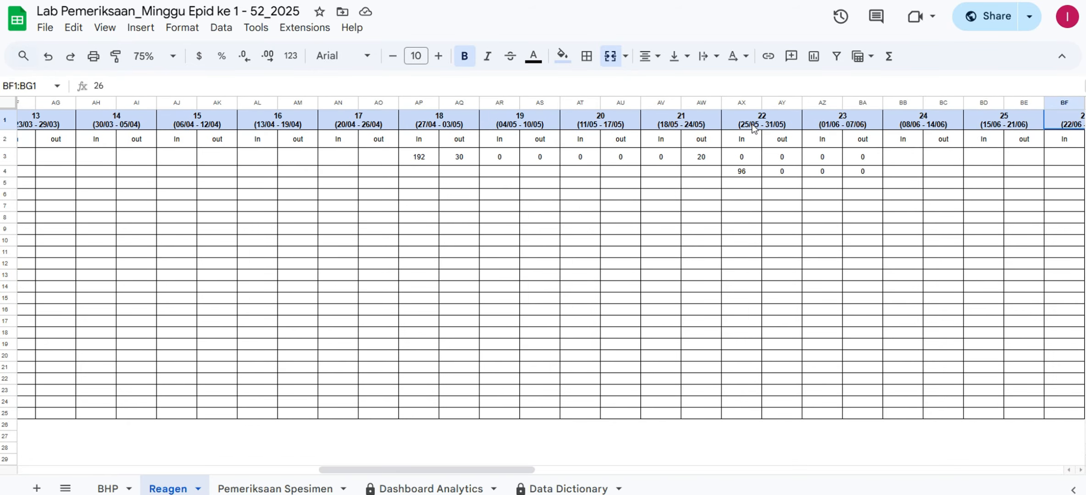
key("Left")
key("Left")
key("Left")
key("Left")
key("Left")
key("Left")
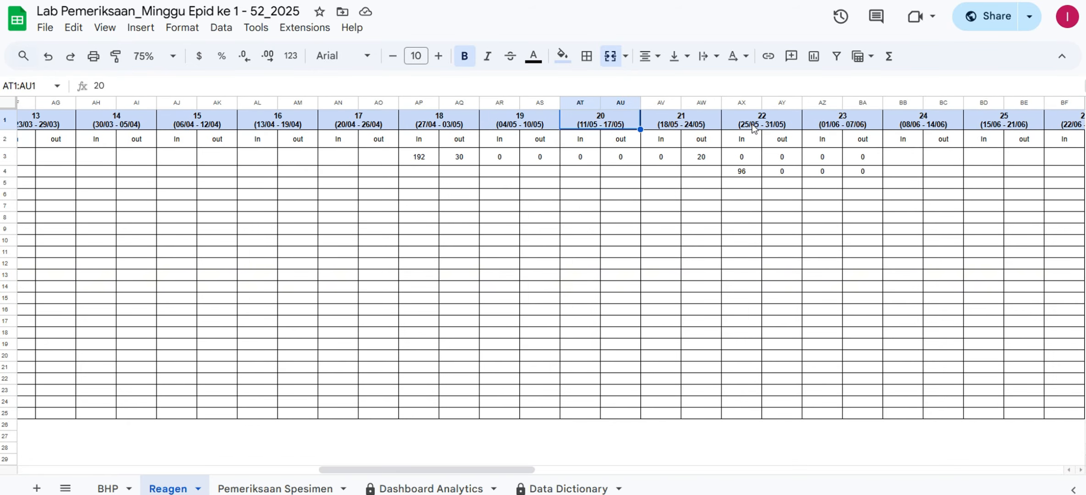
key("Left")
key("Left")
key("Left")
key("Left")
key("Left")
key("Left")
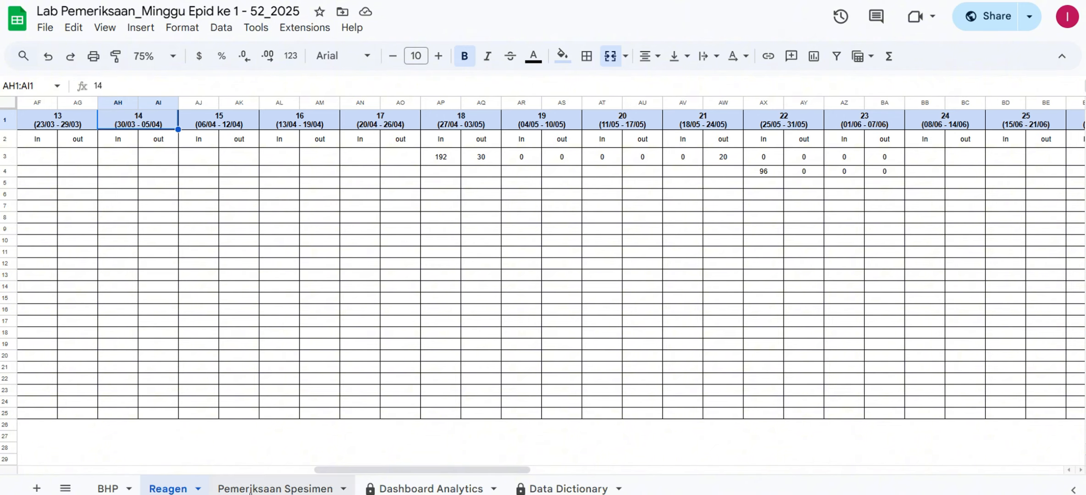
Set entry 1's Minggu Epid Ke to 14 on the Pemeriksaan Spesimen sheet
left_click(276, 489)
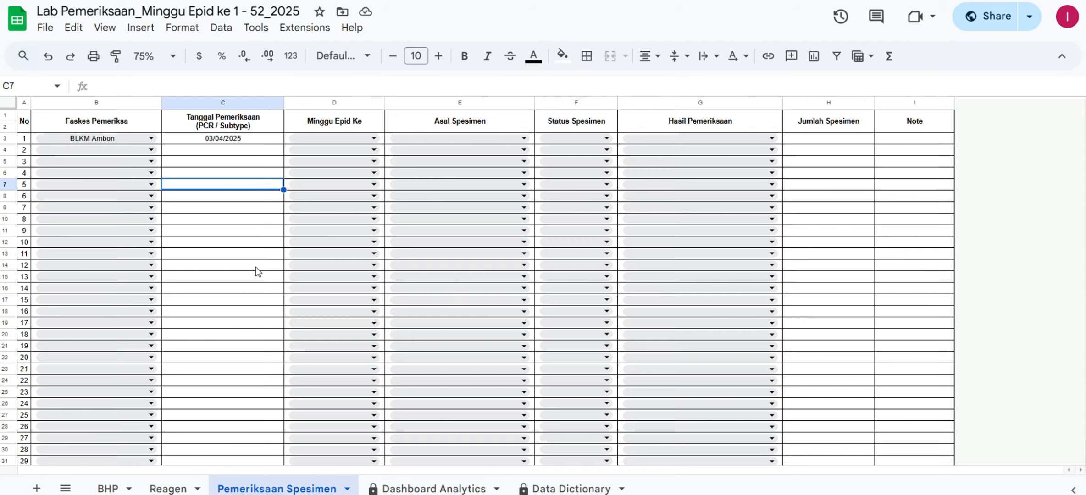
left_click(344, 138)
left_click(312, 454)
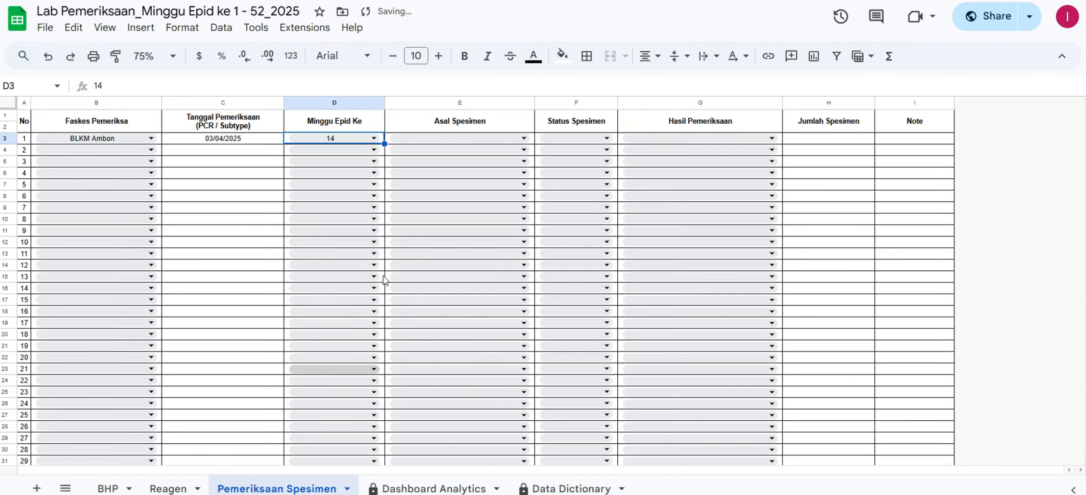
Set entry 1's Asal Spesimen to Puskesmas Waihaong and its Status Spesimen to Dapat Diperiksa
left_click(439, 137)
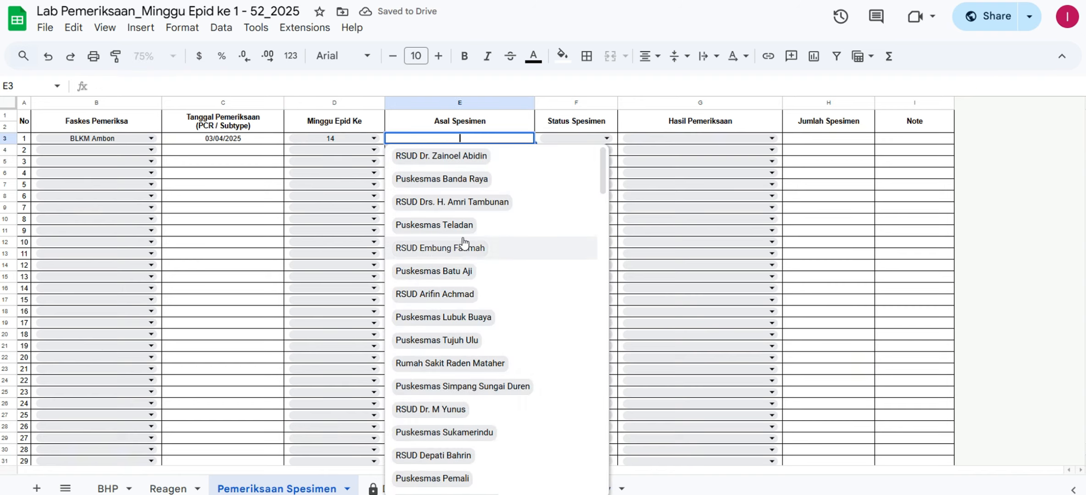
type("w")
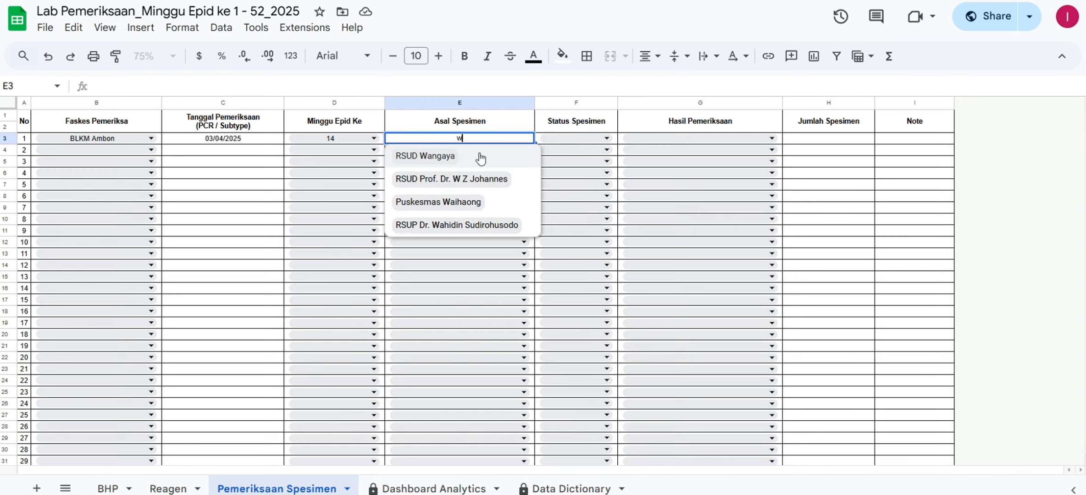
type("aih")
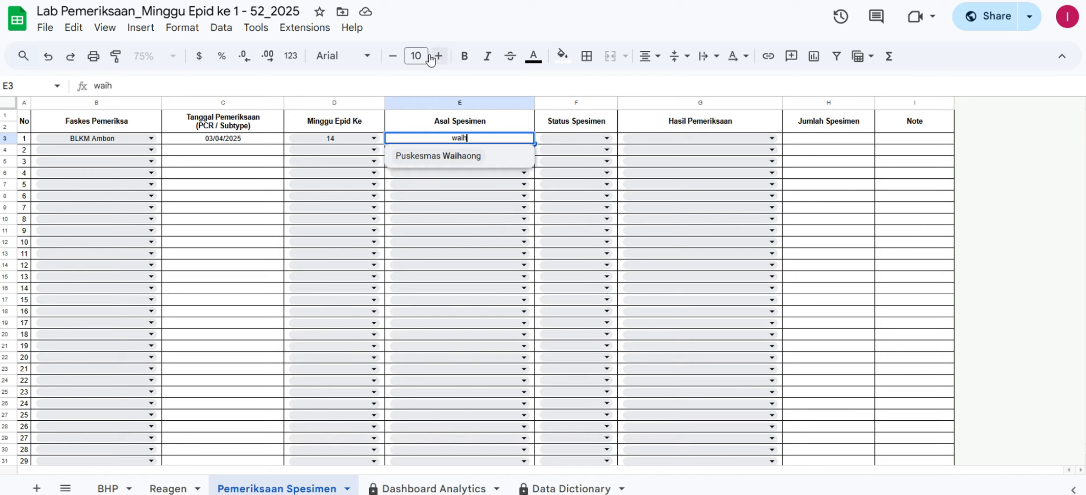
left_click(434, 158)
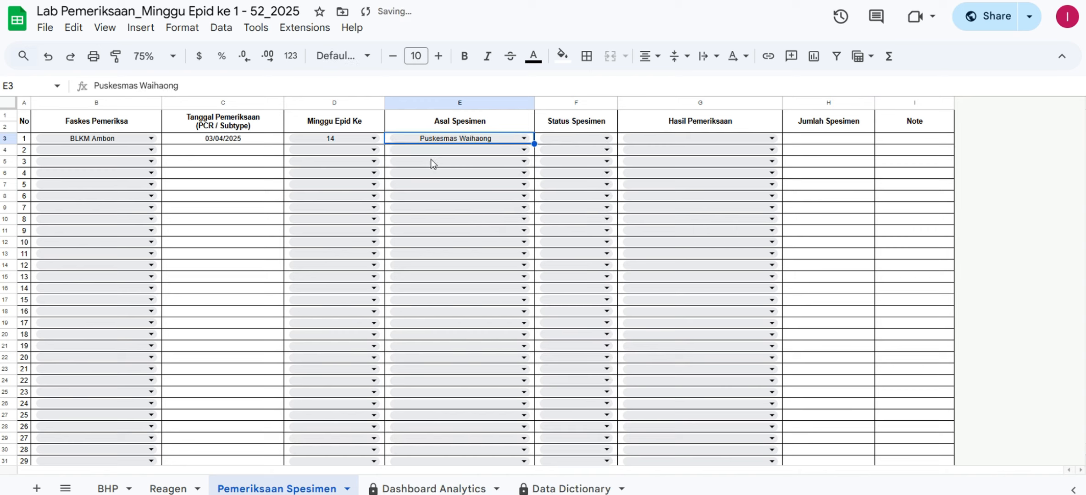
left_click(581, 139)
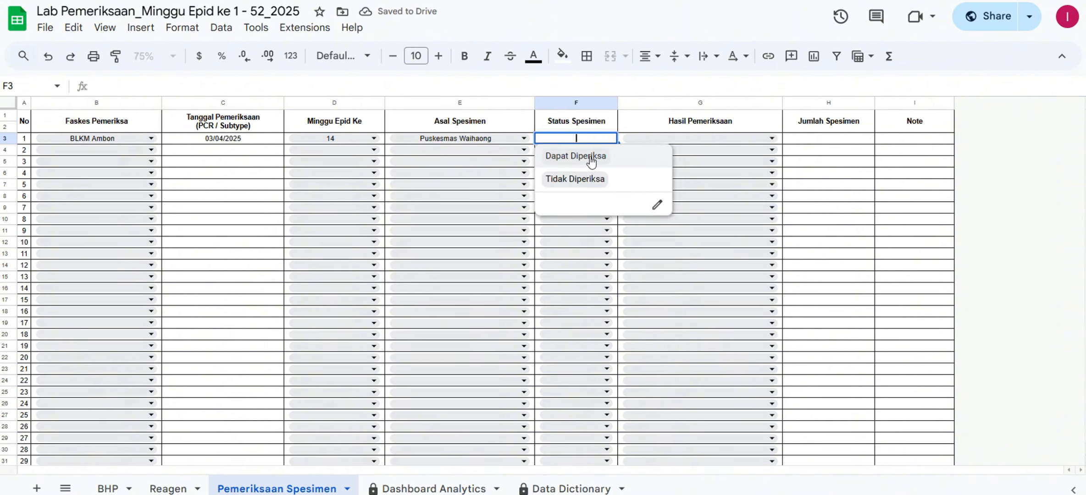
left_click(590, 156)
Set entry 1's Hasil Pemeriksaan to A-H1 & (-) COVID-19 on the Pemeriksaan Spesimen sheet
left_click(679, 139)
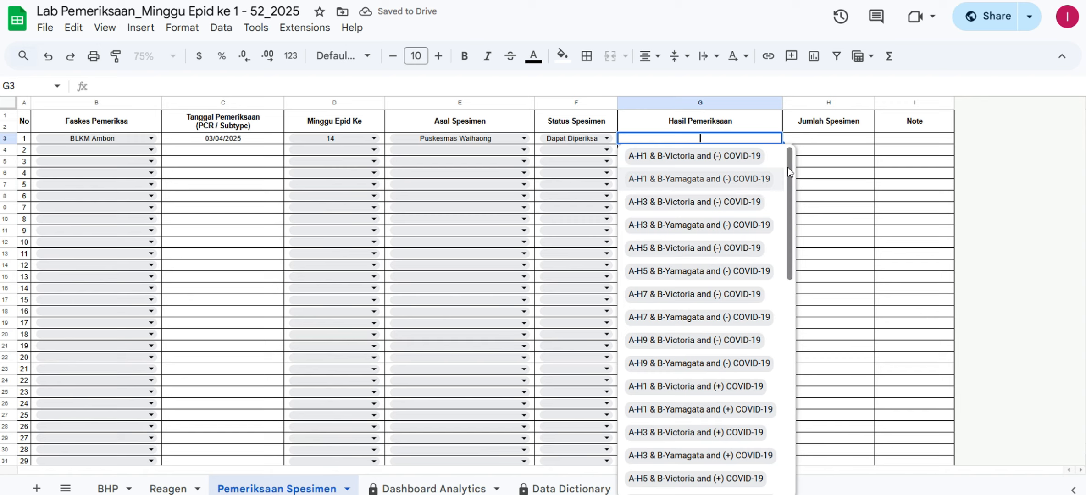
left_click_drag(789, 169, 794, 137)
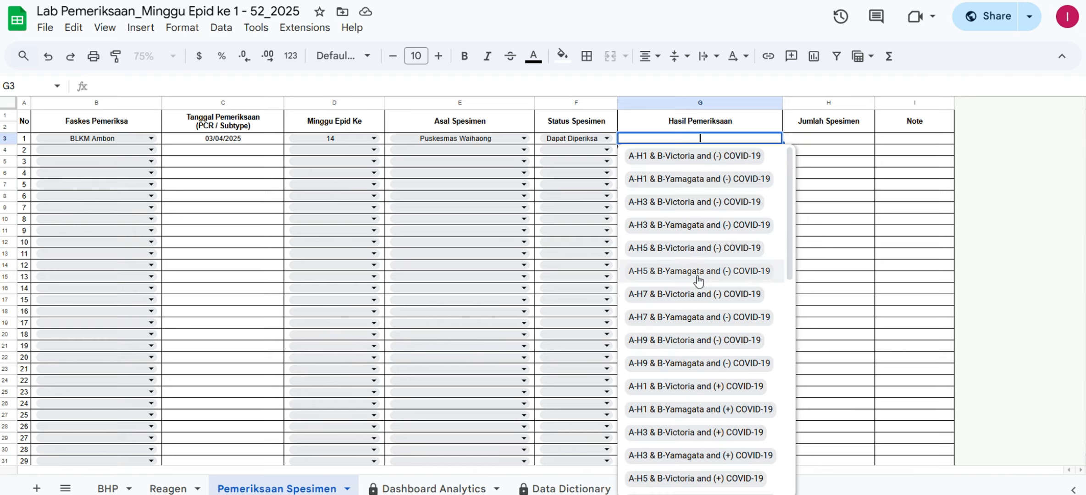
scroll(780, 408, "down", 10)
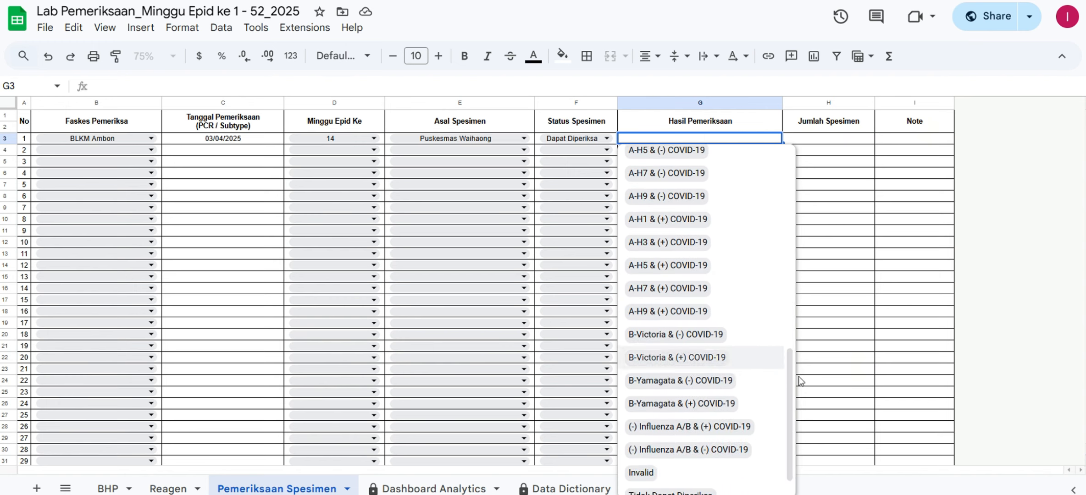
scroll(785, 370, "down", 2)
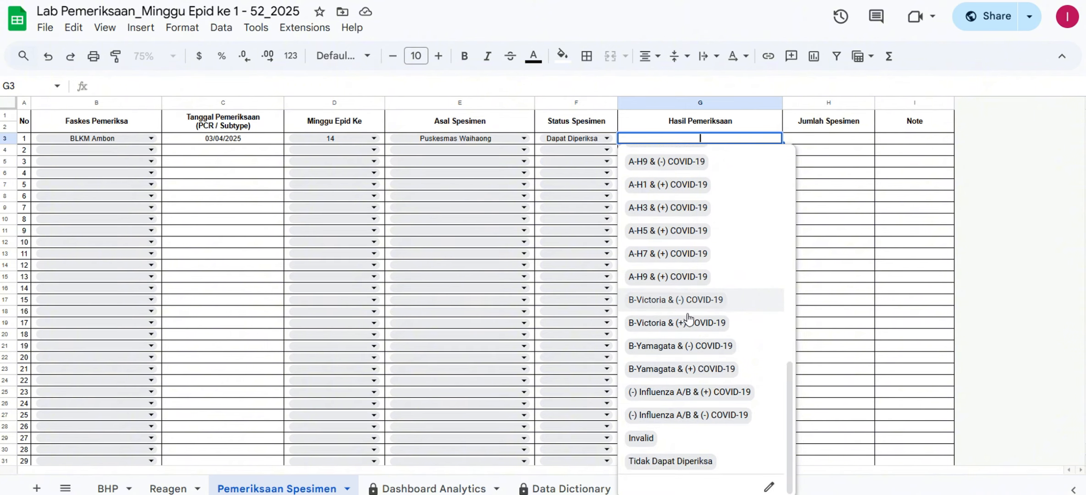
left_click_drag(788, 395, 805, 272)
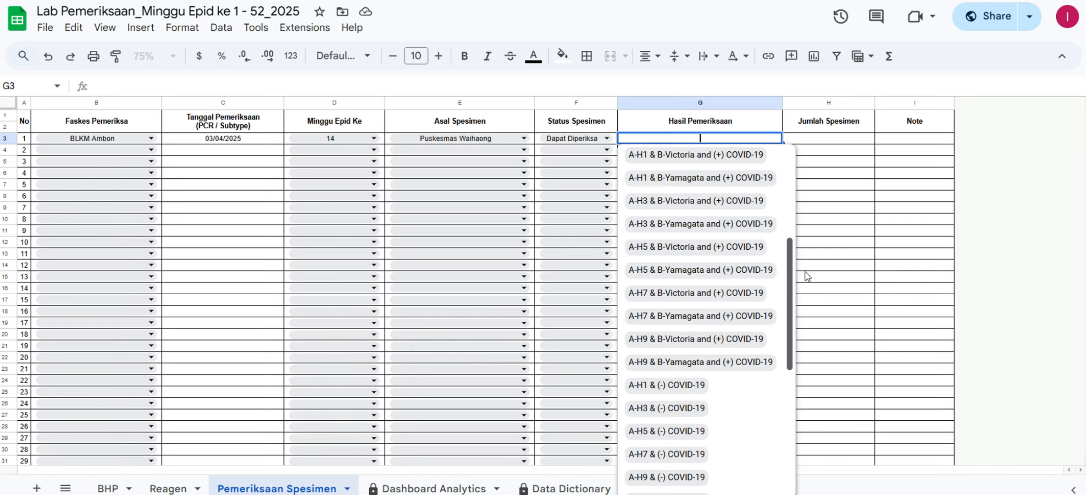
left_click_drag(806, 272, 817, 311)
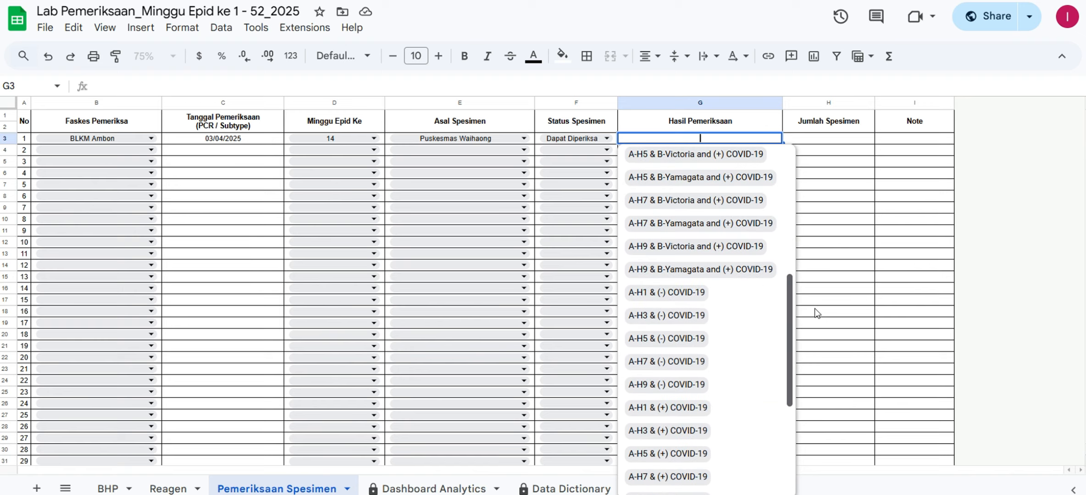
left_click(688, 301)
Enter 5 as entry 1's Jumlah Spesimen
left_click(839, 184)
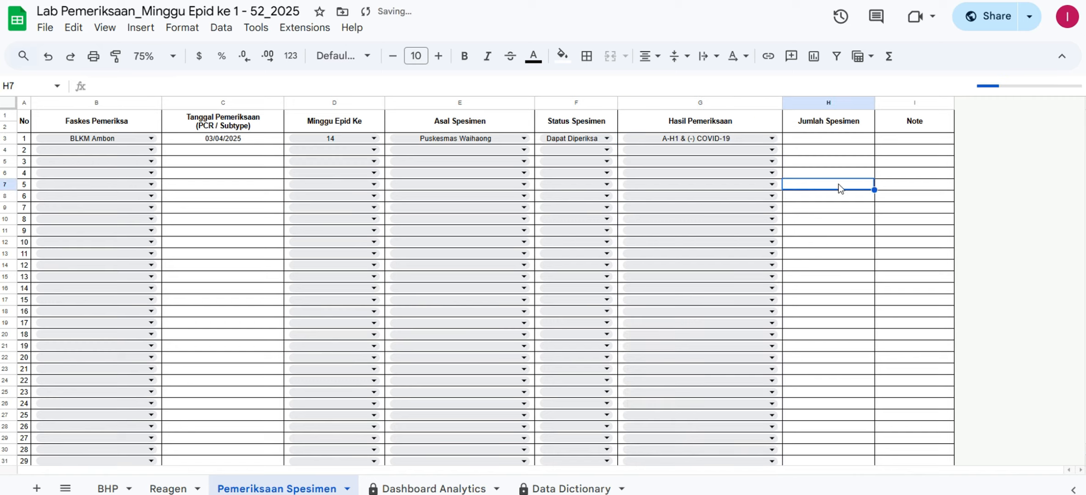
left_click(820, 140)
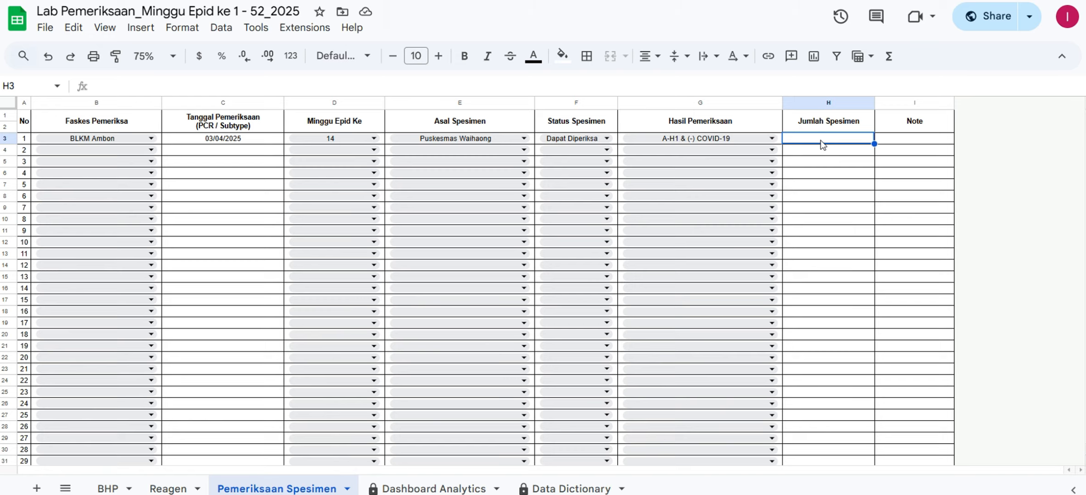
type("5")
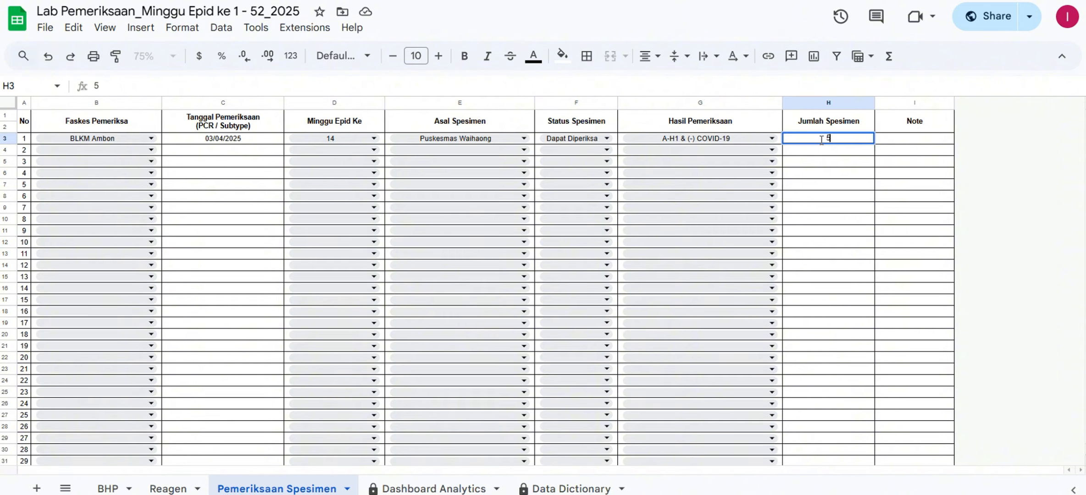
key("Return")
Review entry 1's cells from Tanggal Pemeriksaan through Jumlah Spesimen
key("Up")
key("Left")
key("Left")
key("Left")
key("Left")
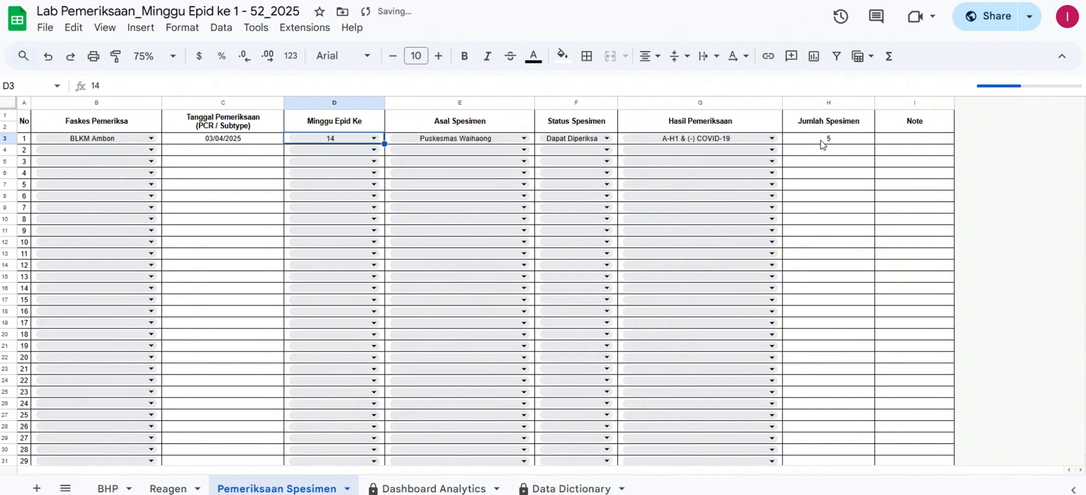
key("Left")
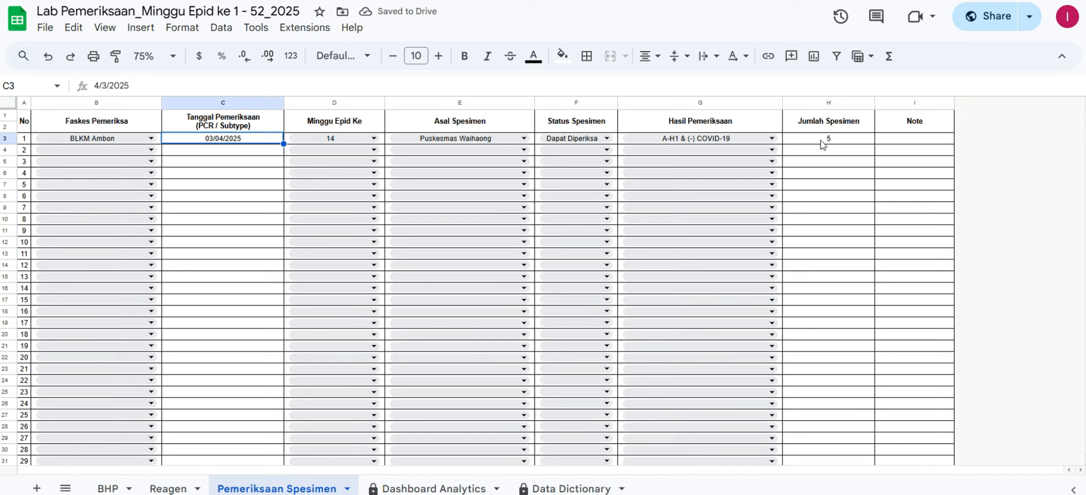
key("Right")
key("Right")
key("Right")
key("Right")
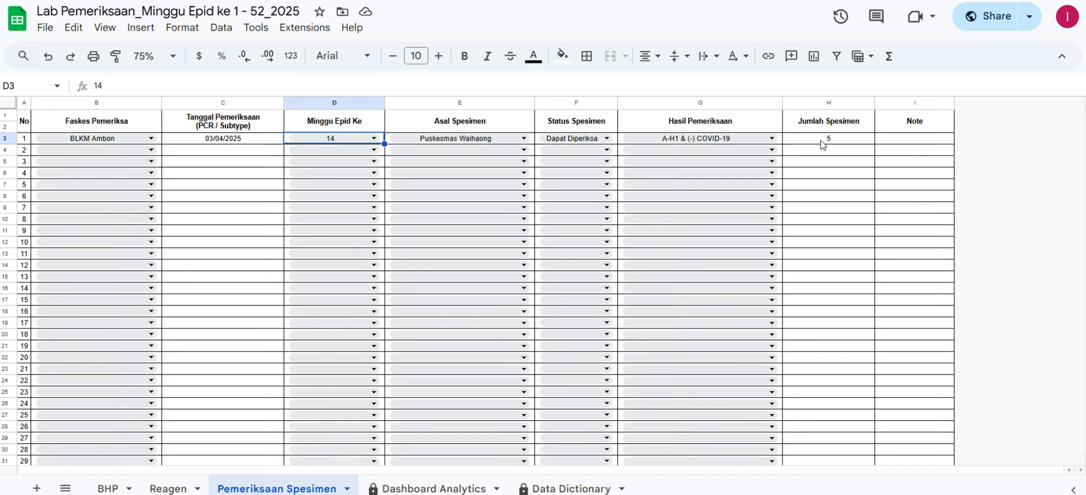
key("Right")
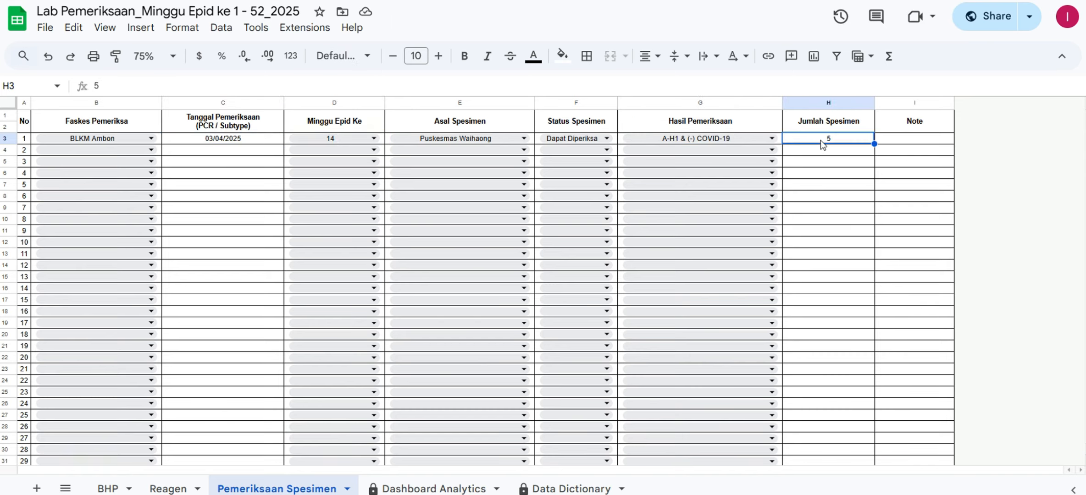
key("Left")
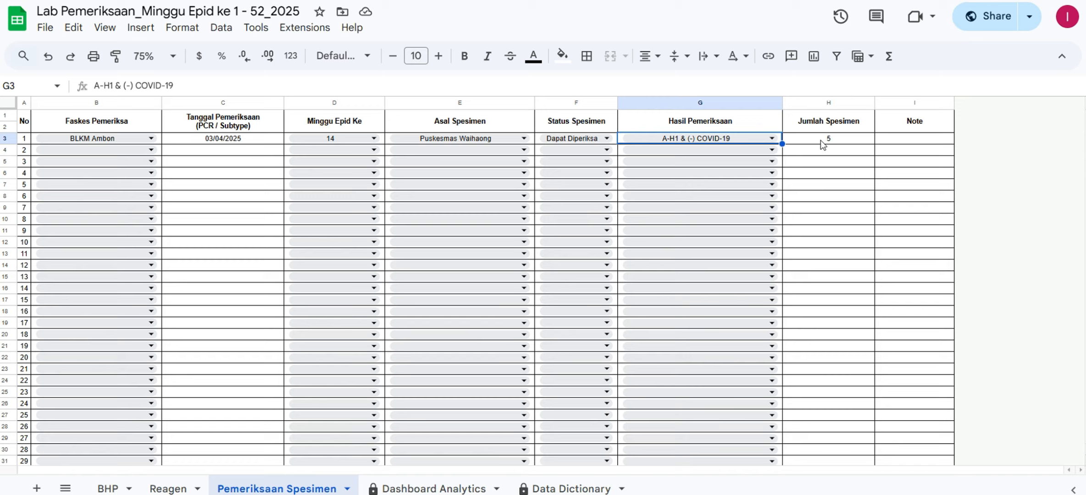
key("Left")
key("Left")
key("Left")
key("Left")
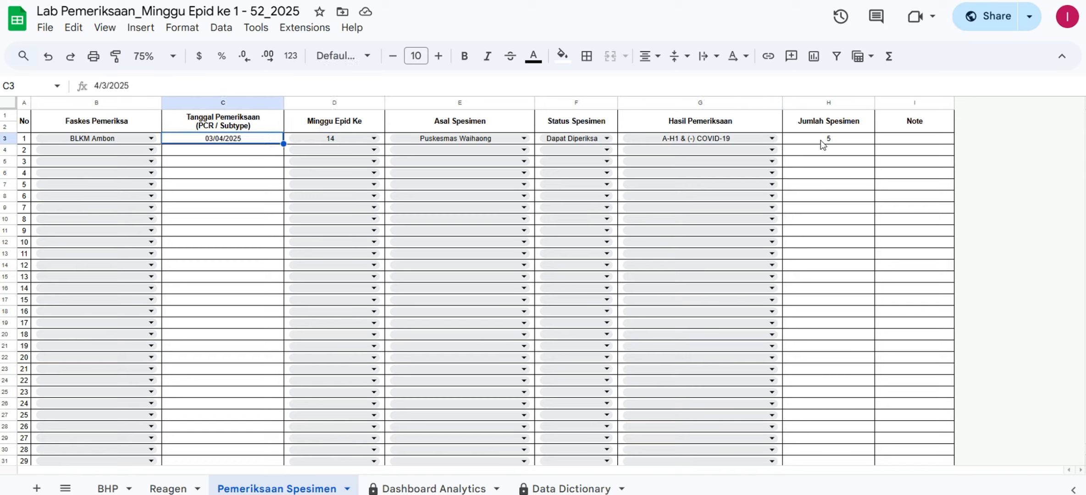
Set entry 2's Tanggal Pemeriksaan to 04/04/2025 and its Minggu Epid Ke to 14
key("Down")
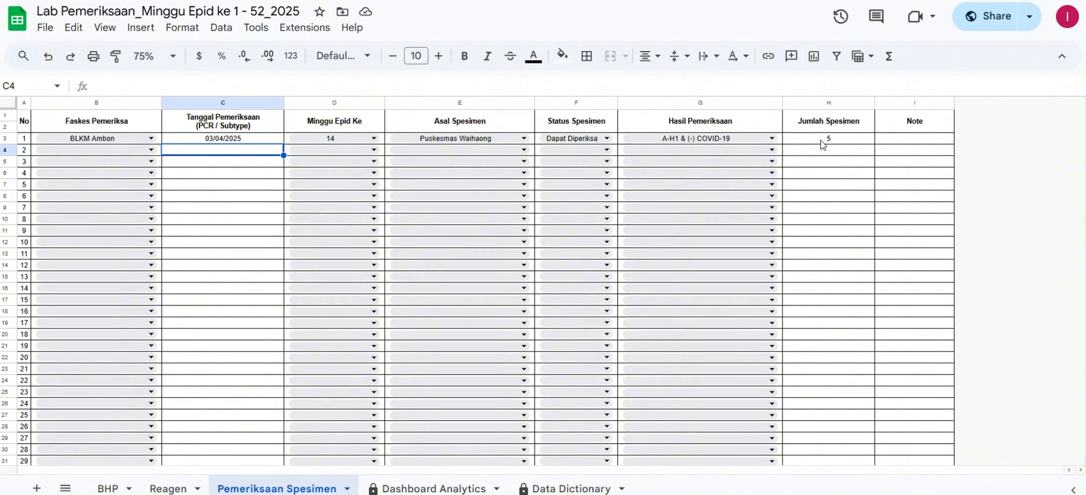
double_click(226, 149)
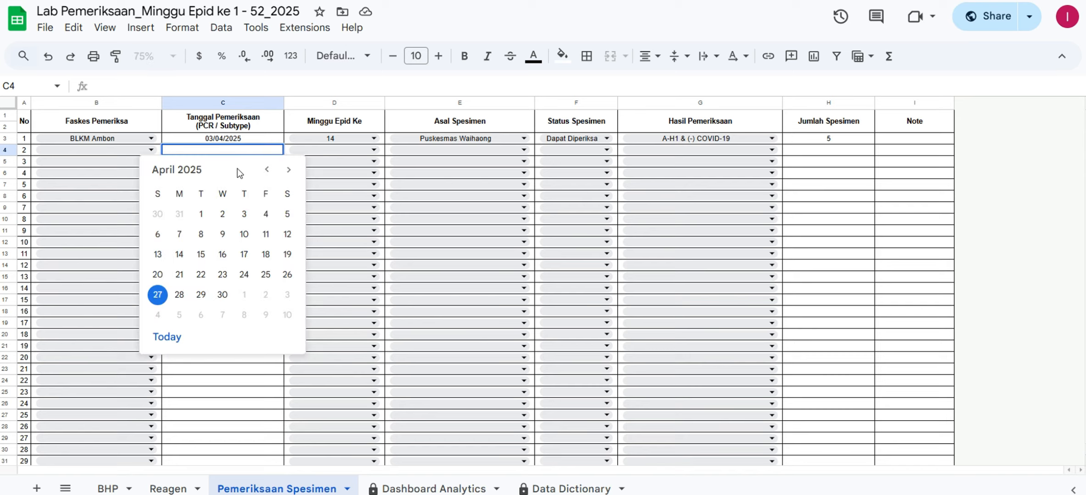
left_click(266, 214)
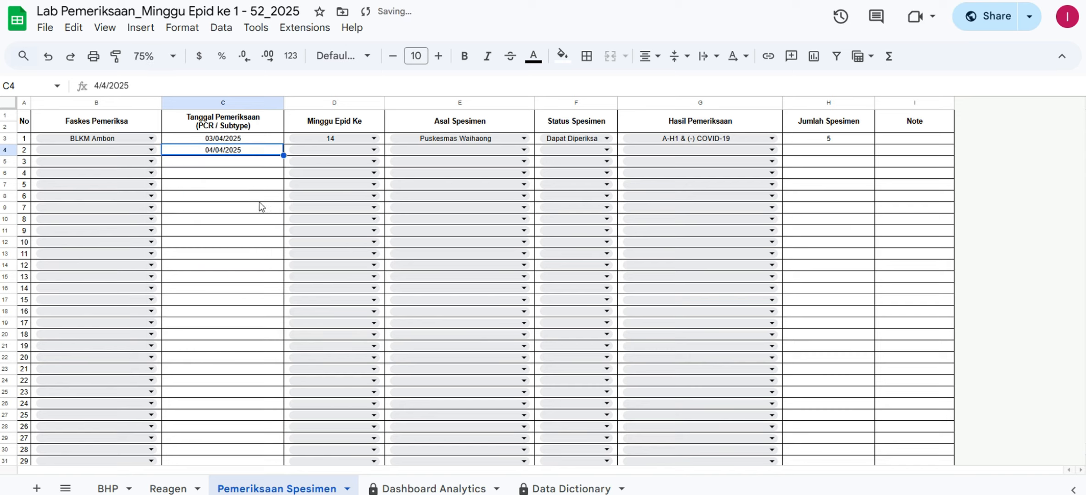
left_click(332, 150)
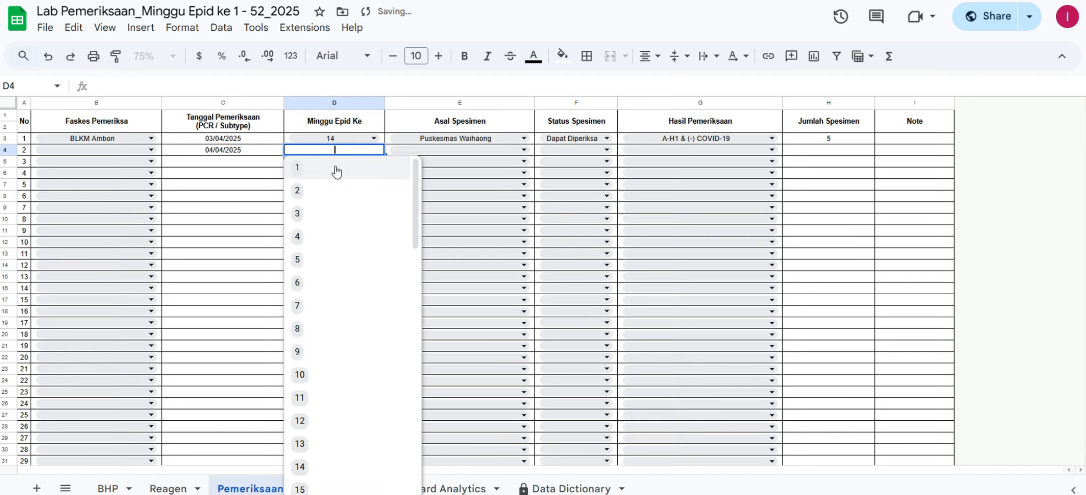
left_click(322, 468)
Set entry 2's Faskes Pemeriksa to BLKM Ambon and its Asal Spesimen to Puskesmas Waihaong
left_click(119, 154)
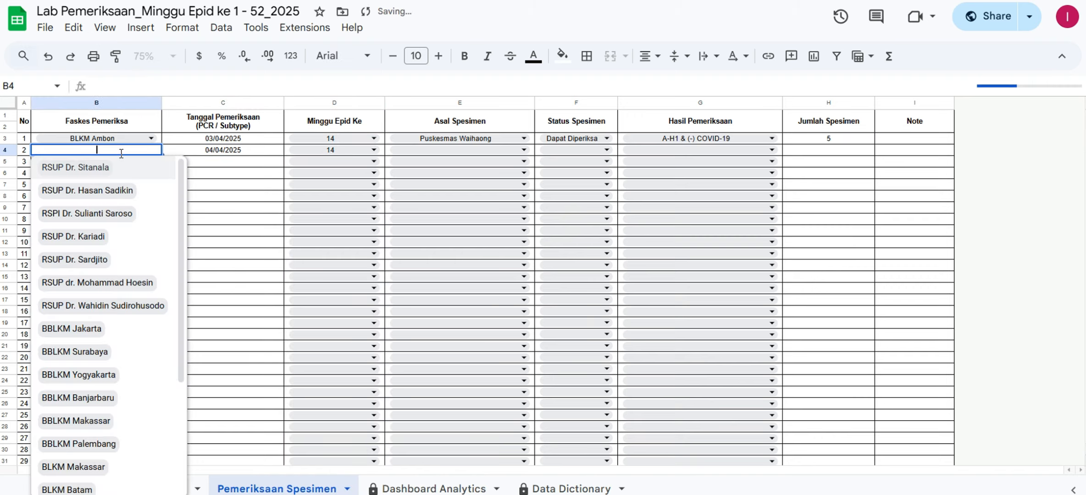
type("ambon")
key("Return")
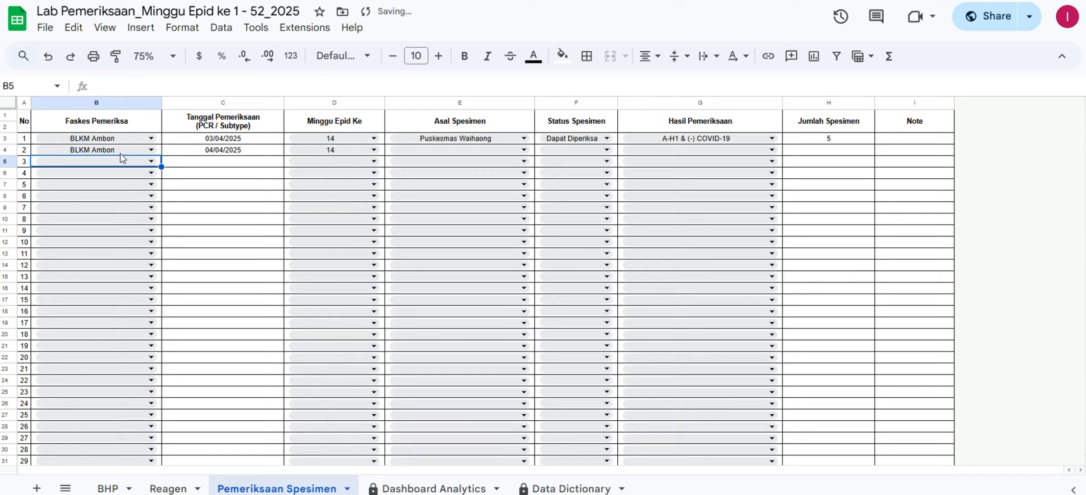
left_click(463, 150)
type("waih")
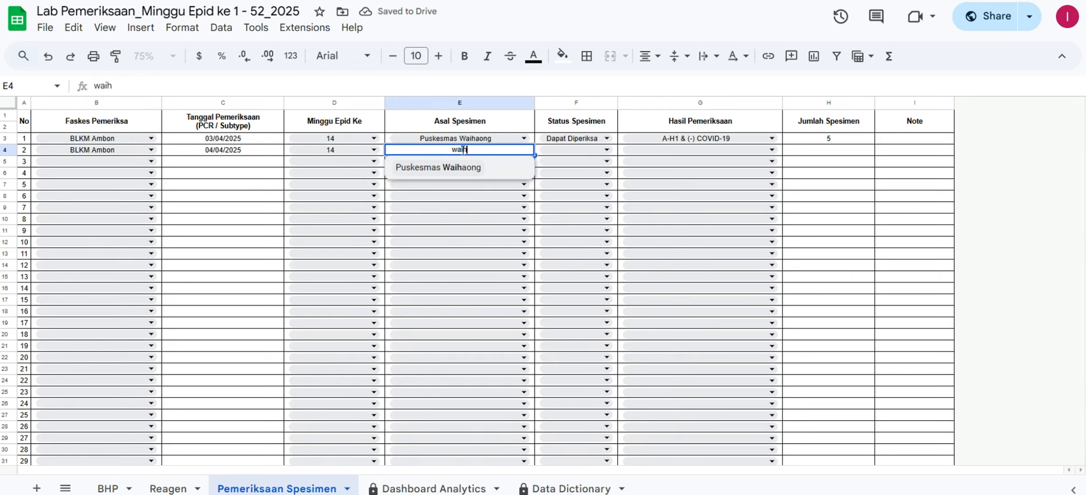
key("Return")
Set entry 2's Status Spesimen to Dapat Diperiksa and its Hasil Pemeriksaan to A-H3 & (-) COVID-19
left_click(607, 150)
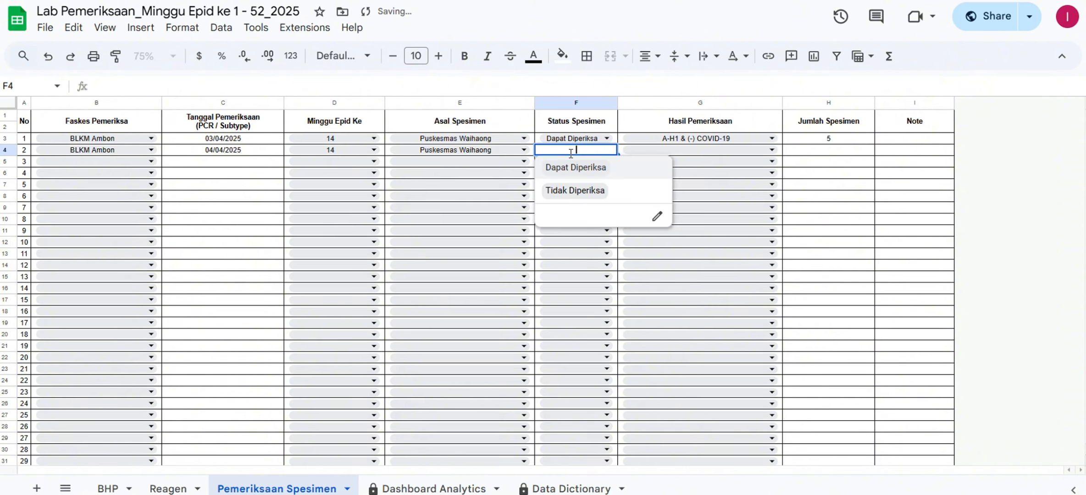
left_click(578, 170)
left_click(749, 153)
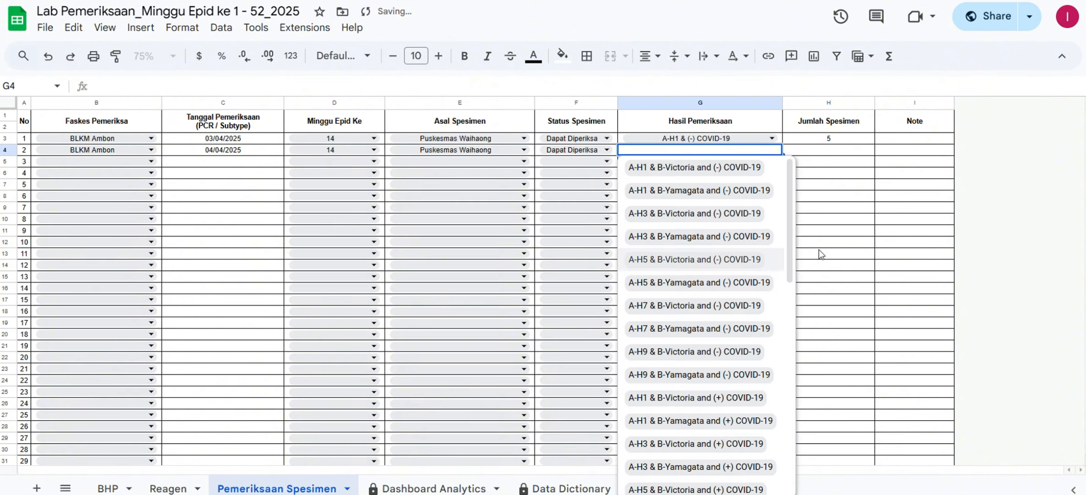
scroll(797, 339, "down", 3)
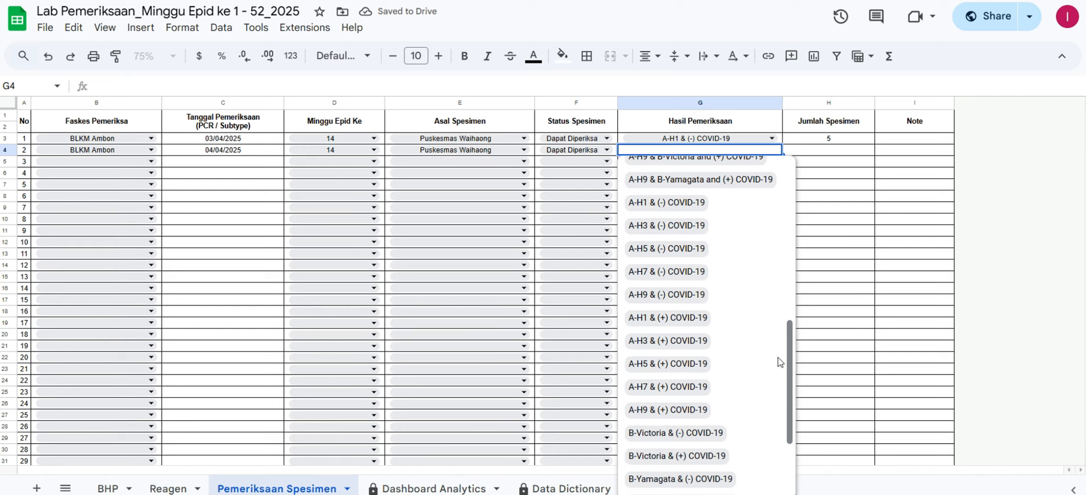
left_click(672, 228)
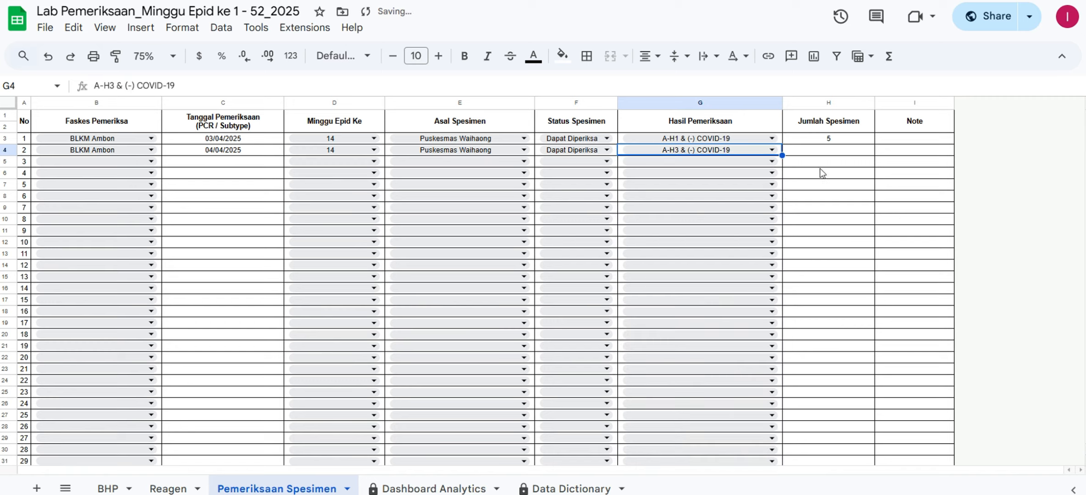
Enter 2 as entry 2's Jumlah Spesimen
left_click(822, 151)
type("2")
left_click(861, 206)
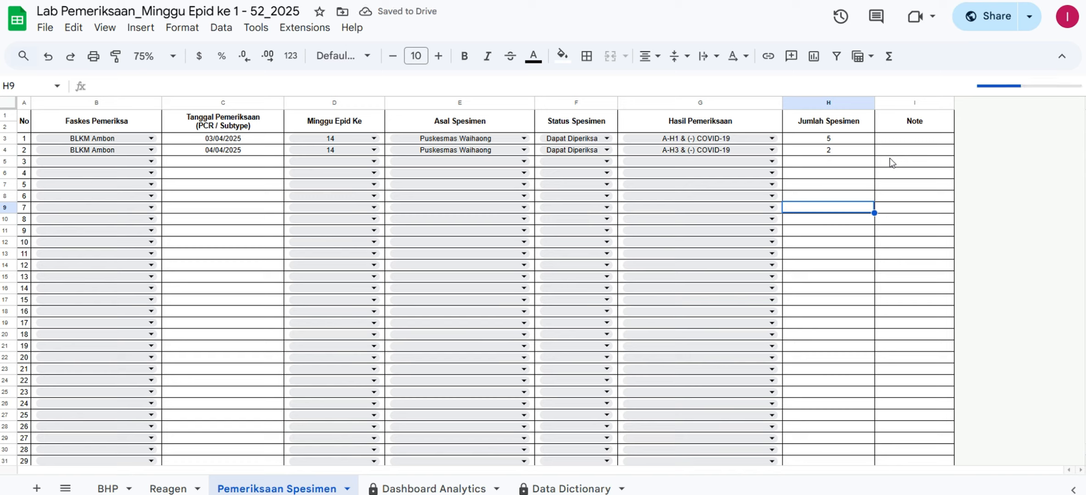
left_click(913, 139)
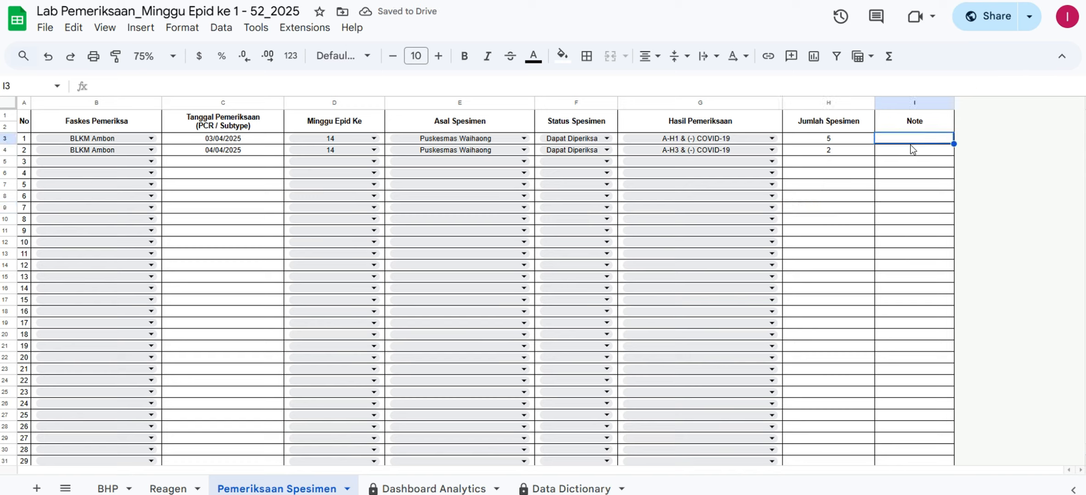
left_click(911, 146)
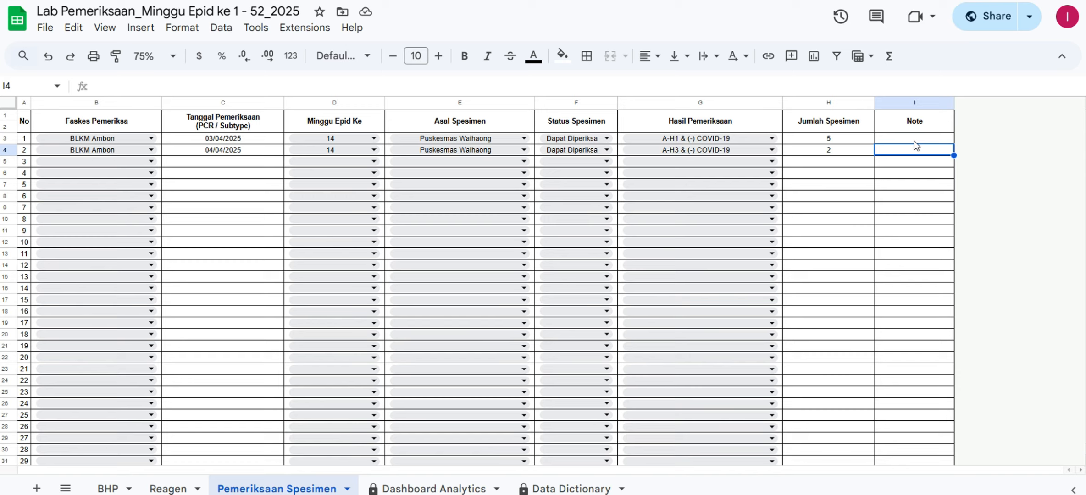
left_click(916, 139)
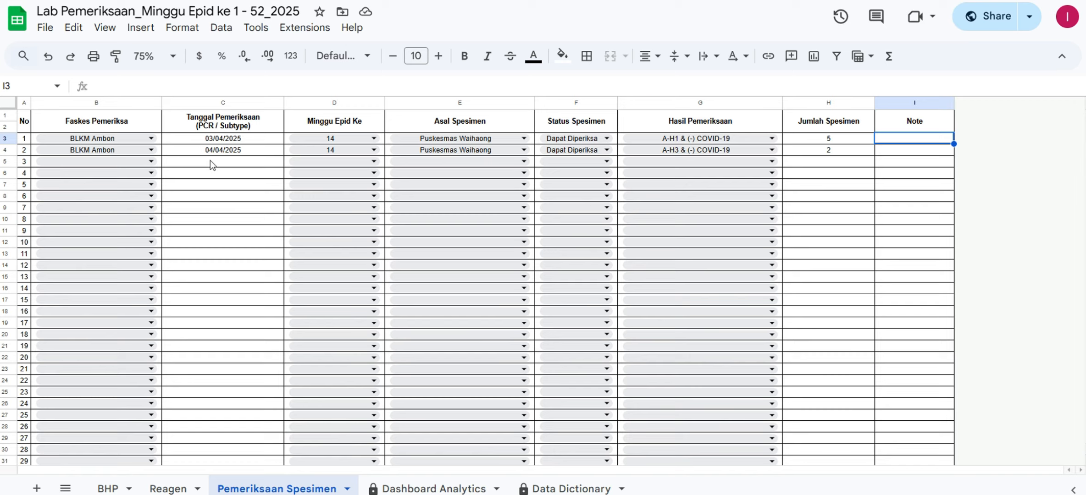
Change entry 2's Tanggal Pemeriksaan to 03/04/2025
double_click(223, 151)
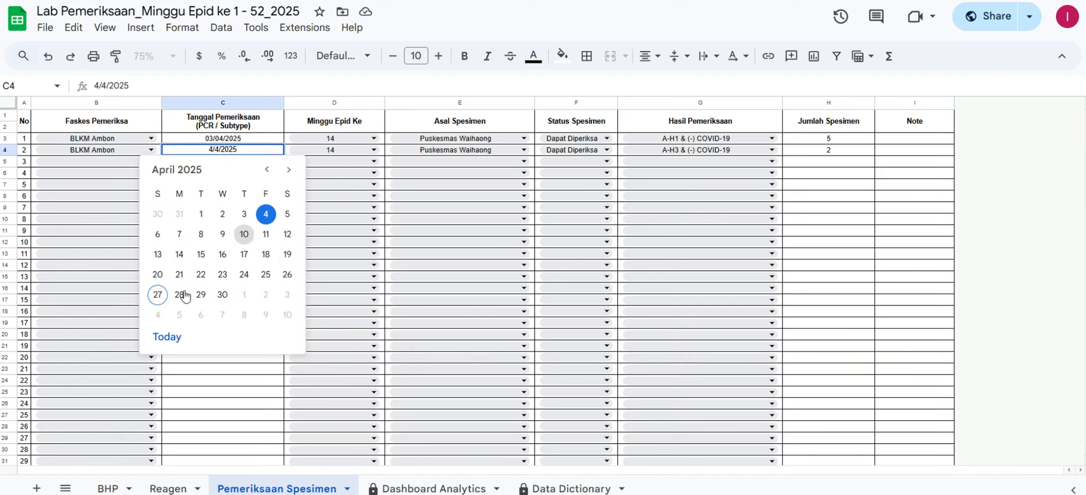
left_click(243, 222)
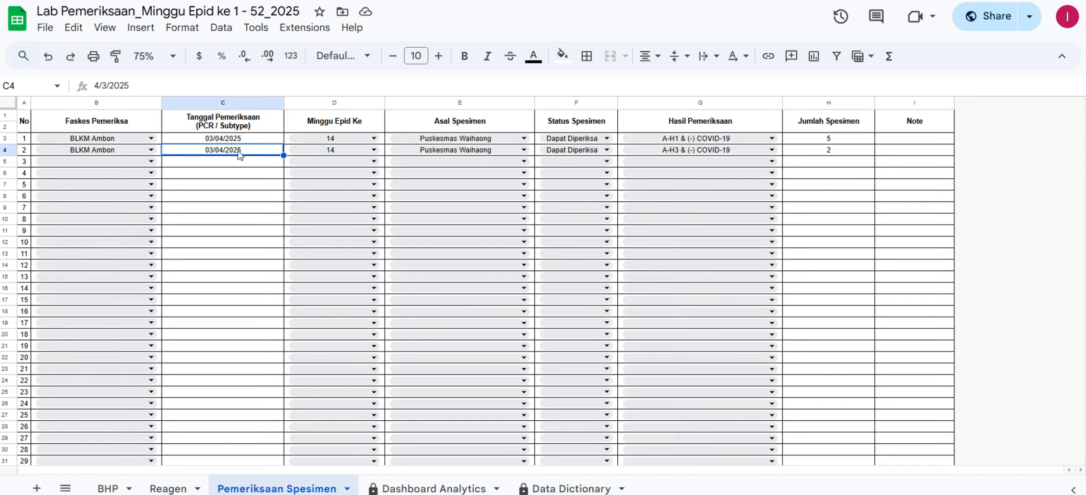
left_click(215, 141)
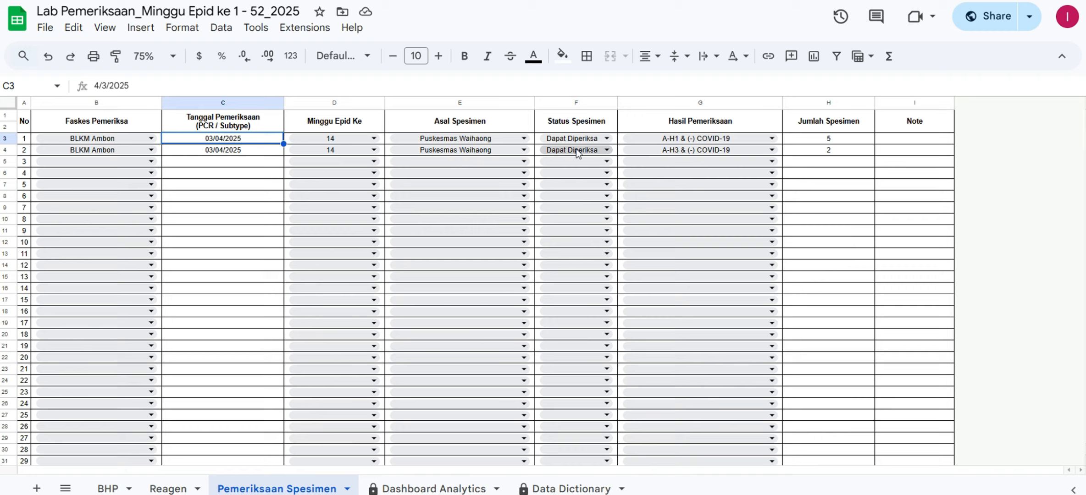
Change entry 2's Hasil Pemeriksaan to A-H5 & (-) COVID-19
left_click(703, 150)
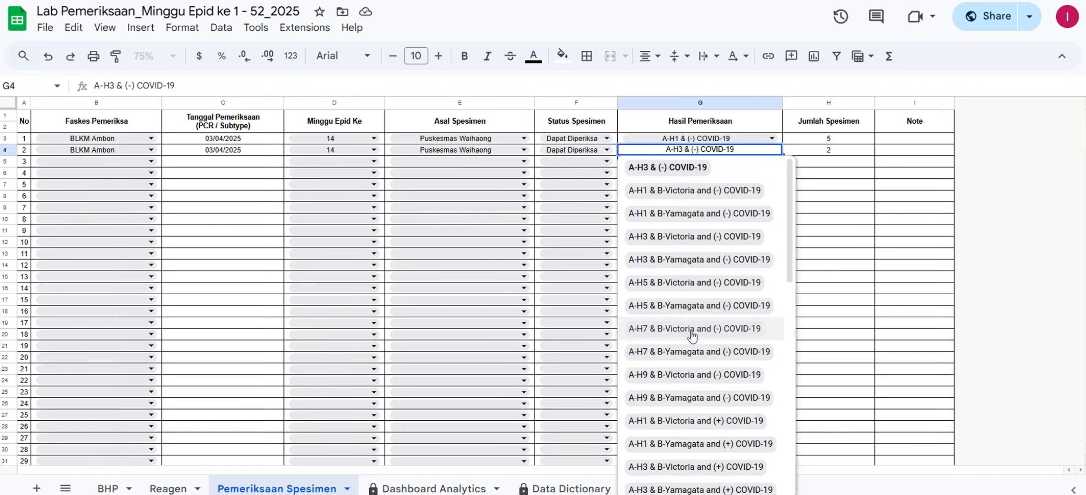
left_click_drag(785, 244, 803, 380)
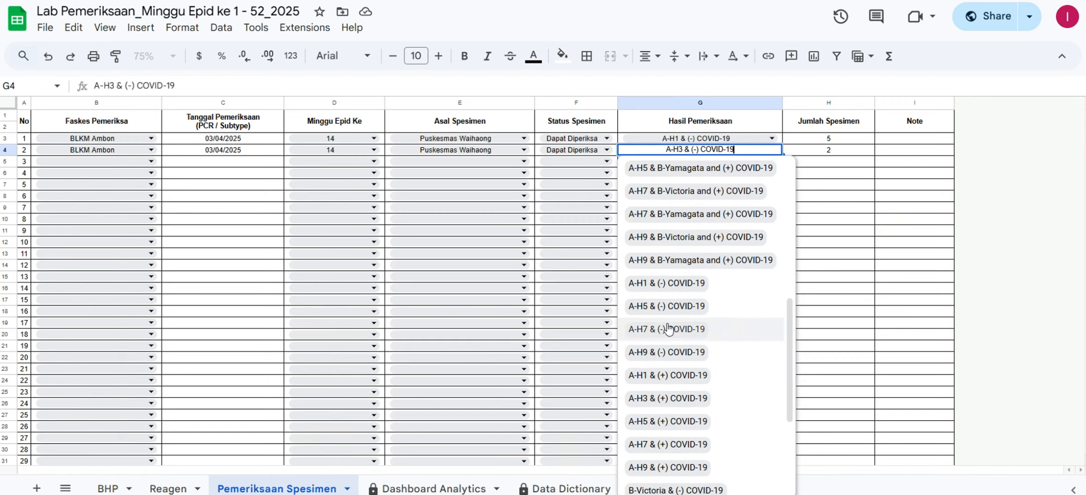
left_click(667, 306)
left_click_drag(858, 198, 857, 206)
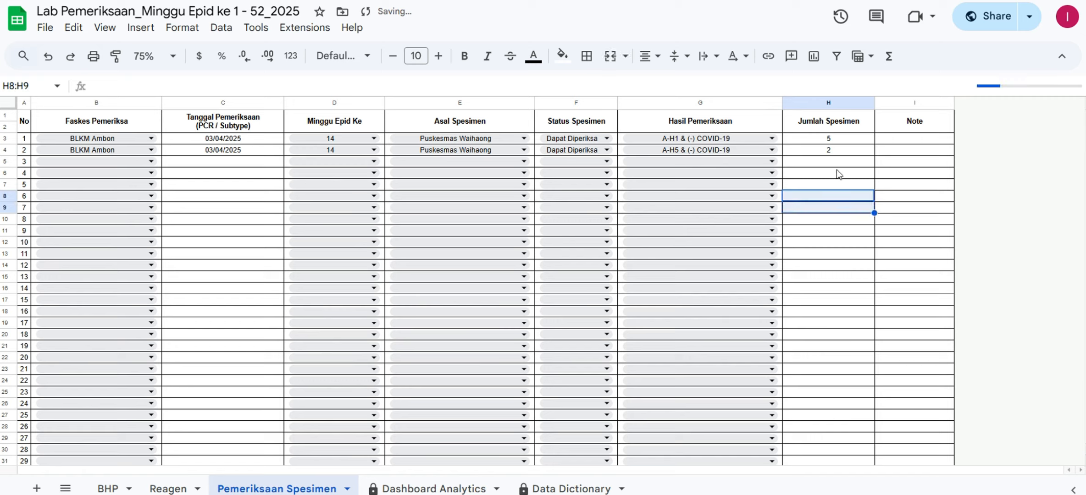
left_click(836, 150)
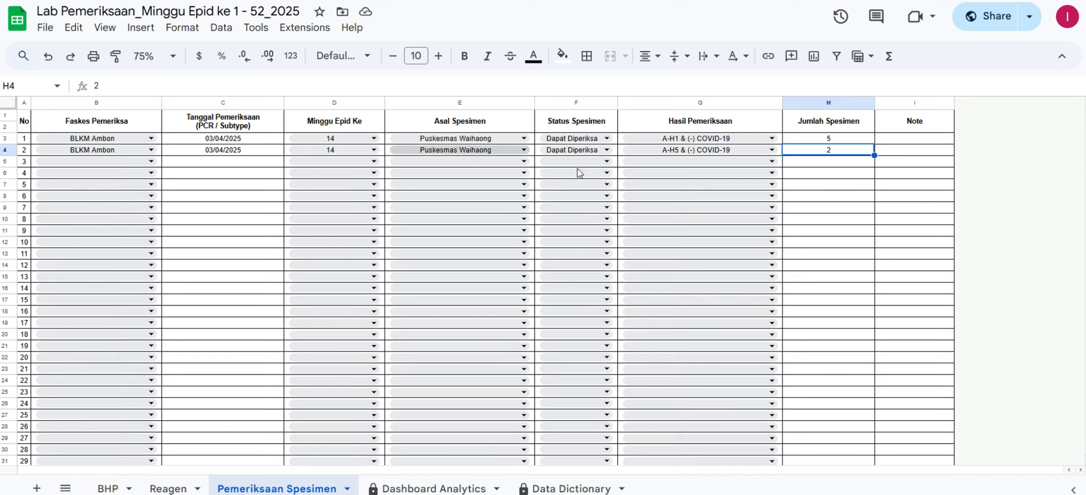
left_click(893, 198)
left_click(913, 140)
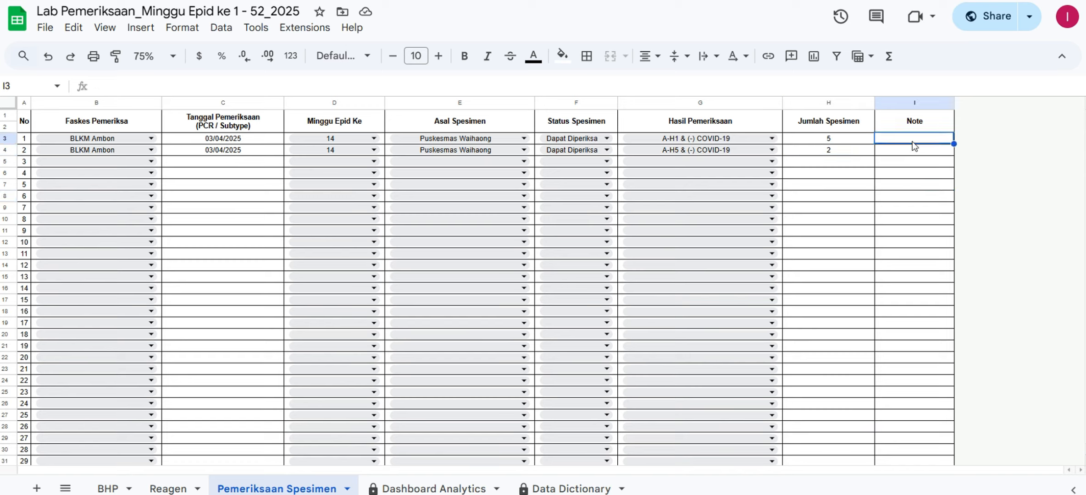
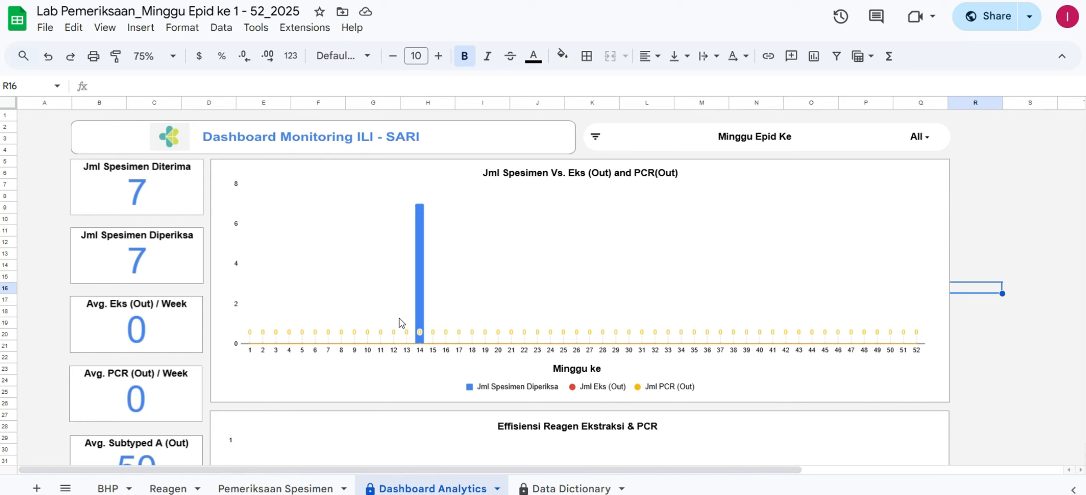
Examine week 14 in the dashboard's Jml Spesimen chart and its Hasil Pemeriksaan ILI - SARI per Minggu chart
left_click(419, 252)
mouse_move(422, 235)
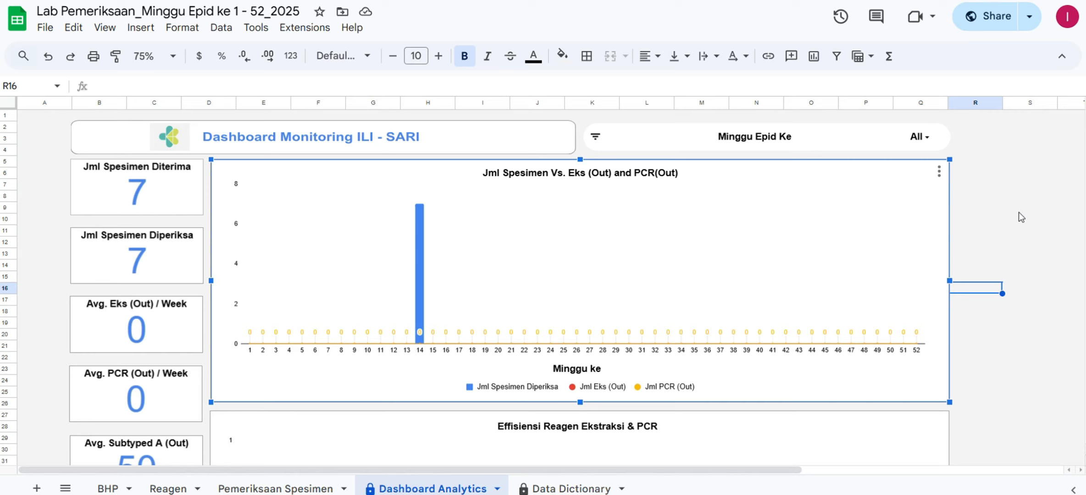
mouse_move(418, 321)
left_click(1017, 233)
scroll(1017, 232, "down", 5)
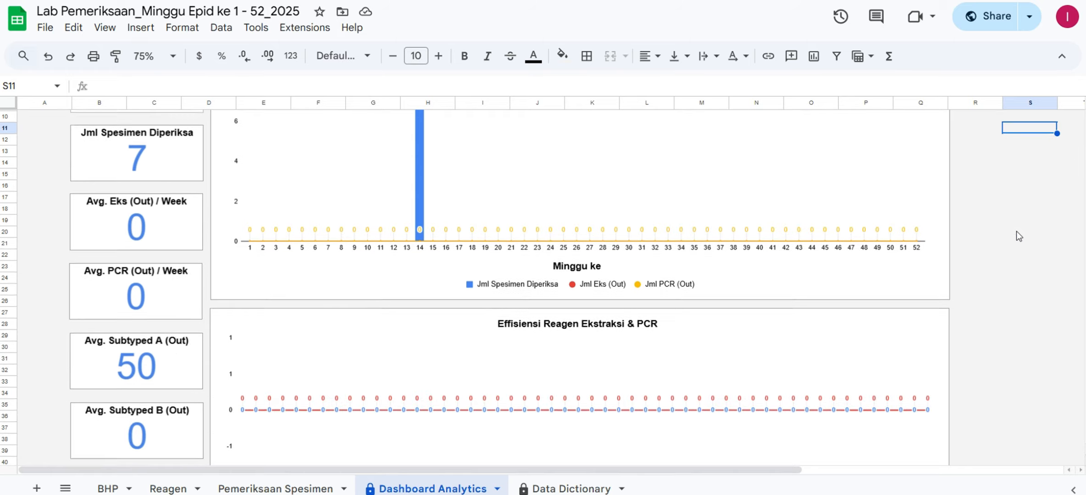
scroll(1016, 235, "down", 10)
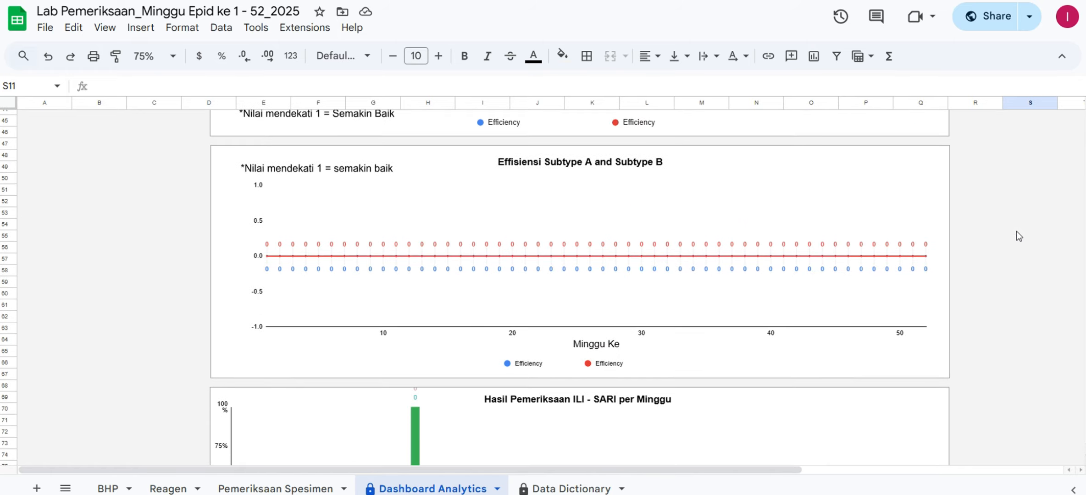
scroll(924, 309, "down", 3)
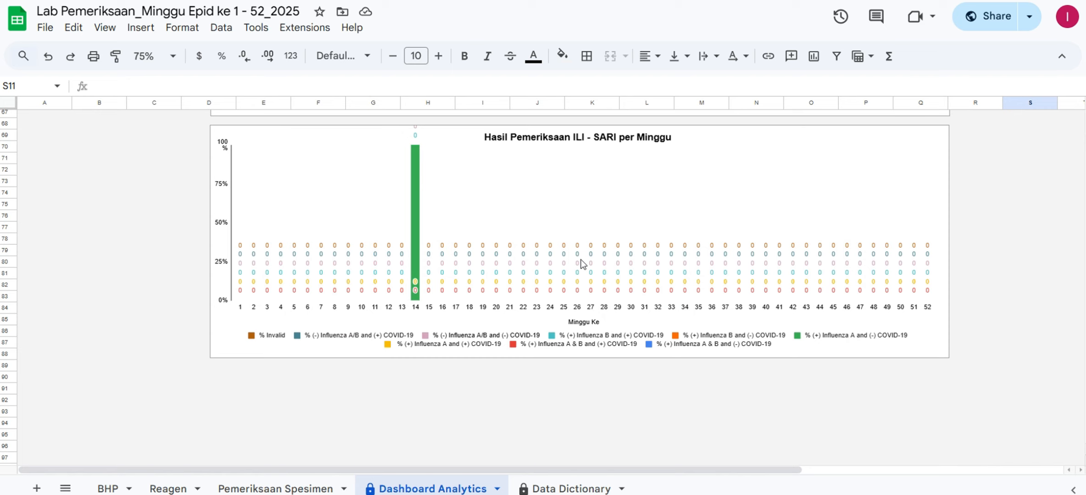
scroll(581, 260, "up", 2)
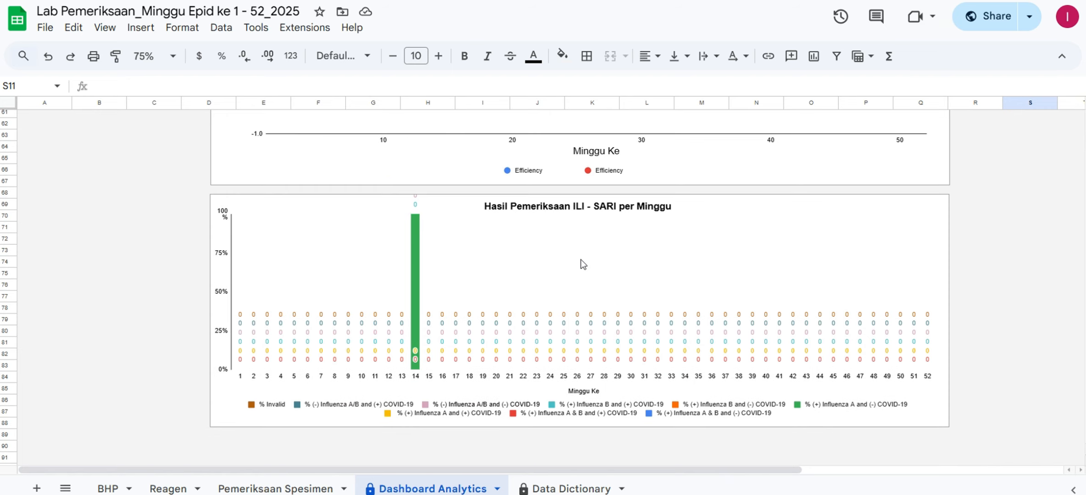
left_click(415, 247)
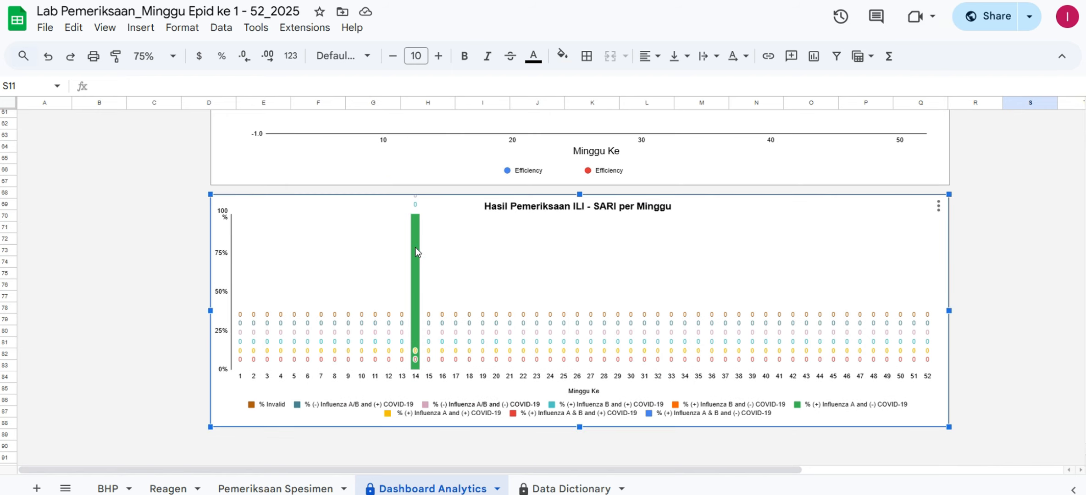
mouse_move(416, 254)
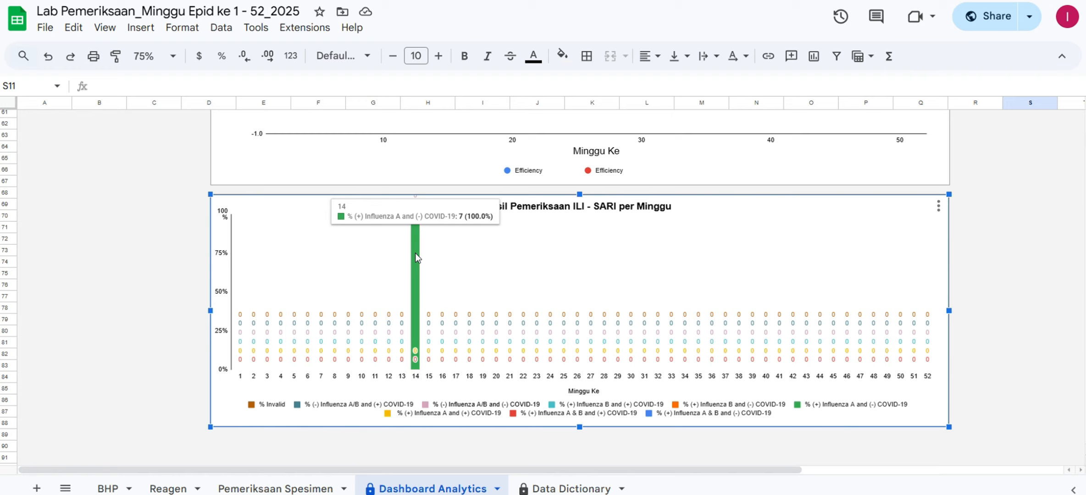
Examine the dashboard's efficiency charts for Reagen Ekstraksi & PCR and for Subtype A and Subtype B
scroll(416, 255, "up", 5)
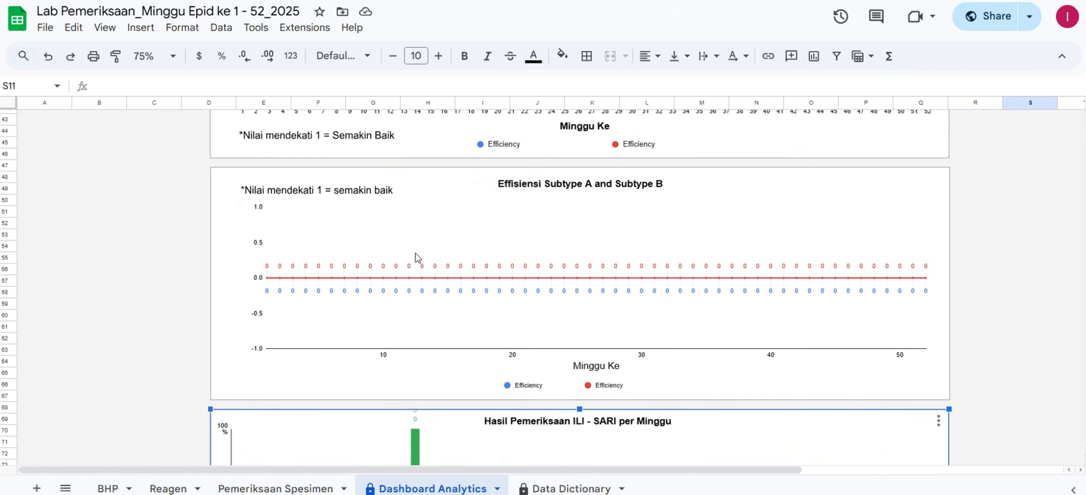
scroll(416, 255, "up", 6)
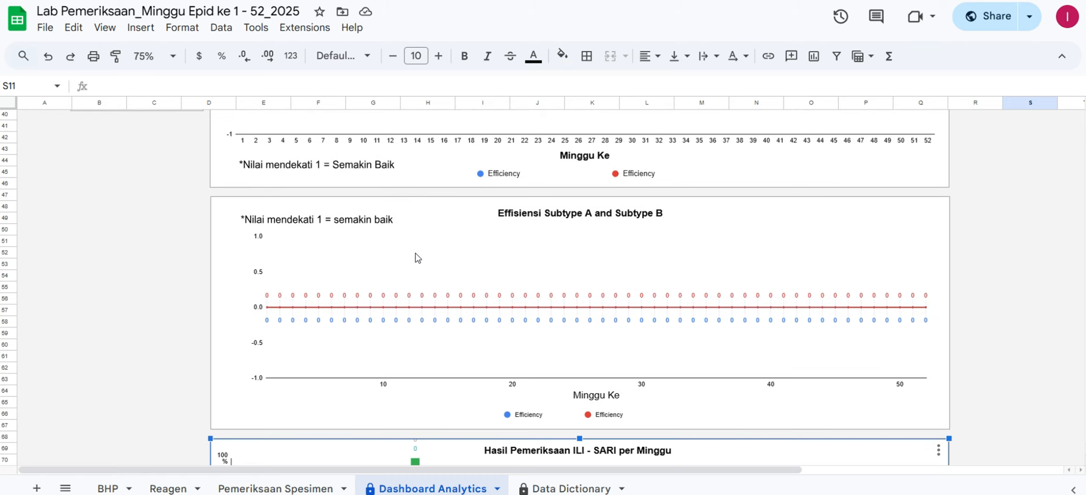
scroll(417, 258, "up", 2)
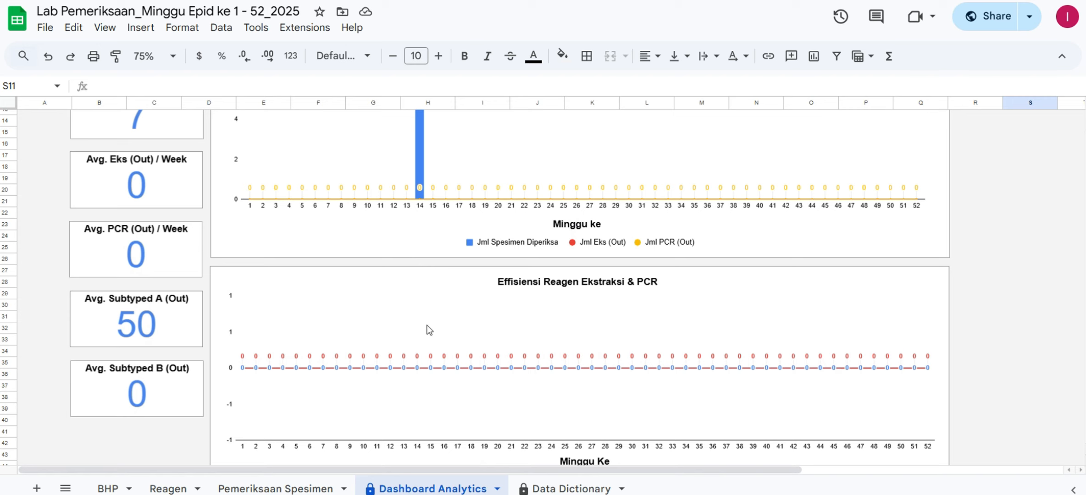
scroll(428, 329, "down", 4)
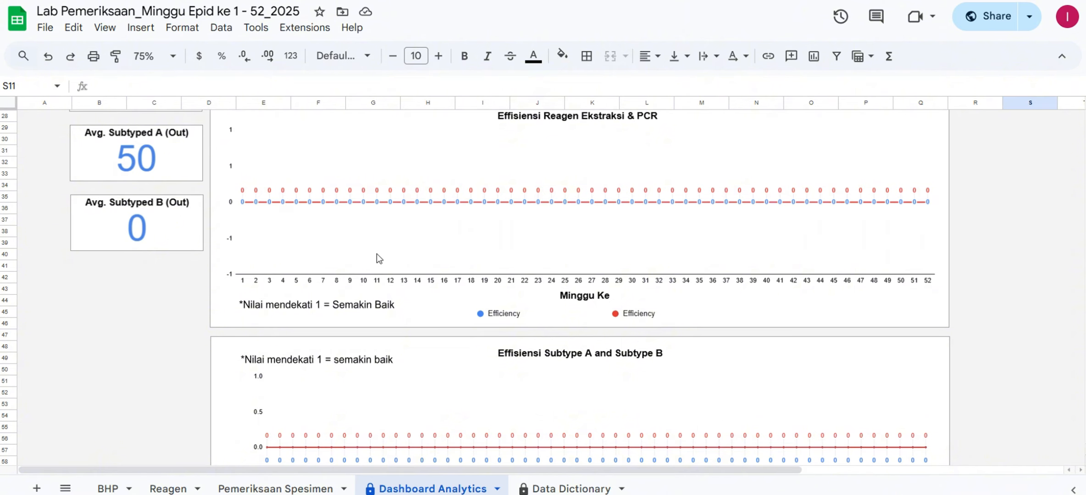
scroll(377, 257, "up", 2)
scroll(377, 257, "down", 3)
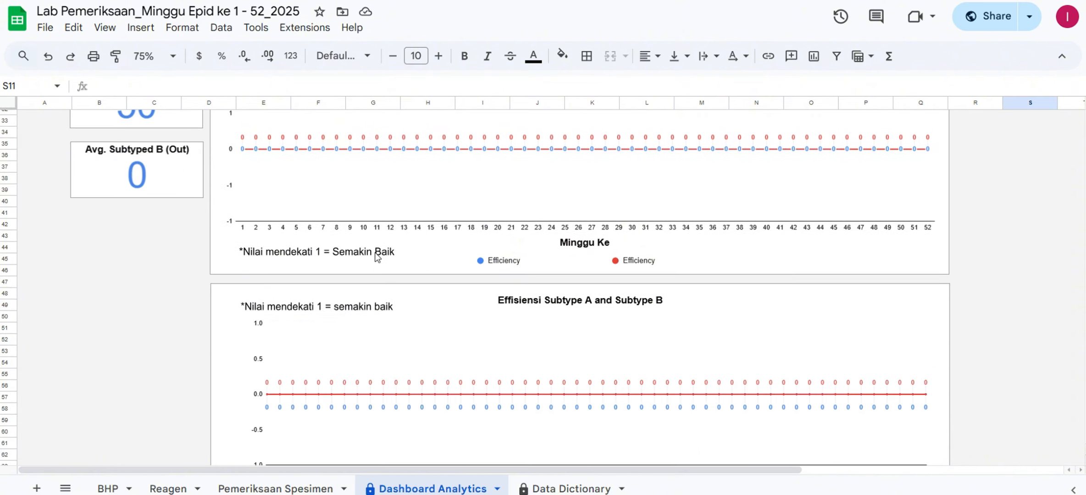
scroll(392, 284, "down", 2)
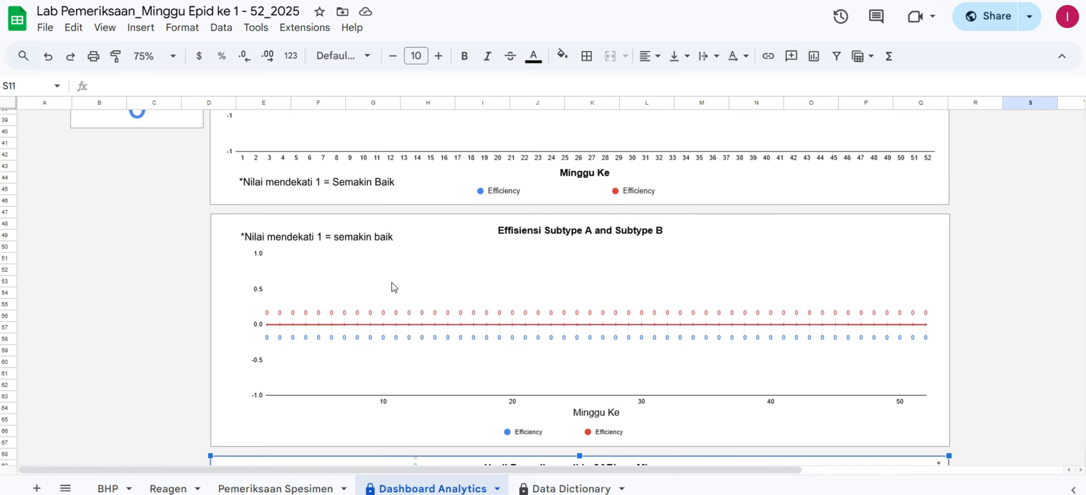
scroll(392, 282, "up", 3)
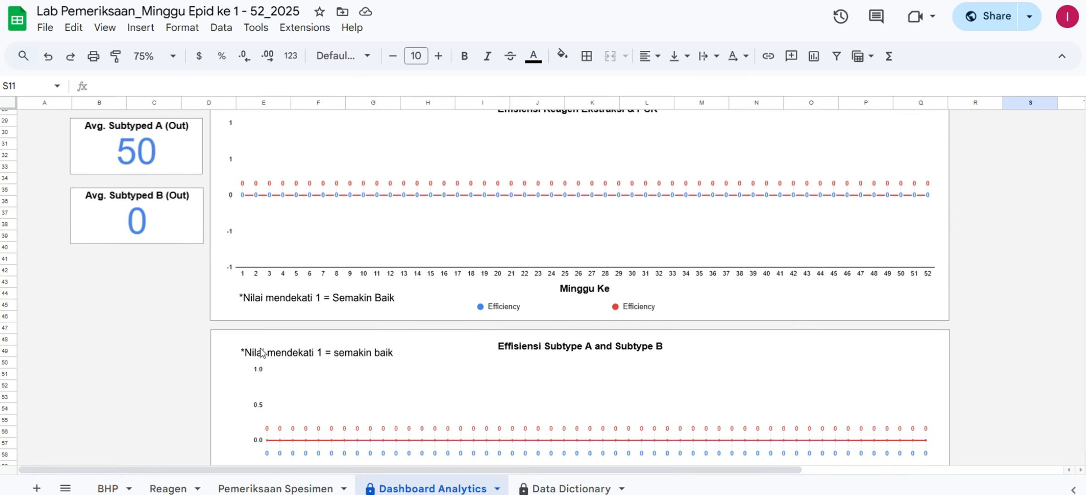
On the Reagen sheet, enter 192 as the In quantity for week 14 in row 3
left_click(177, 489)
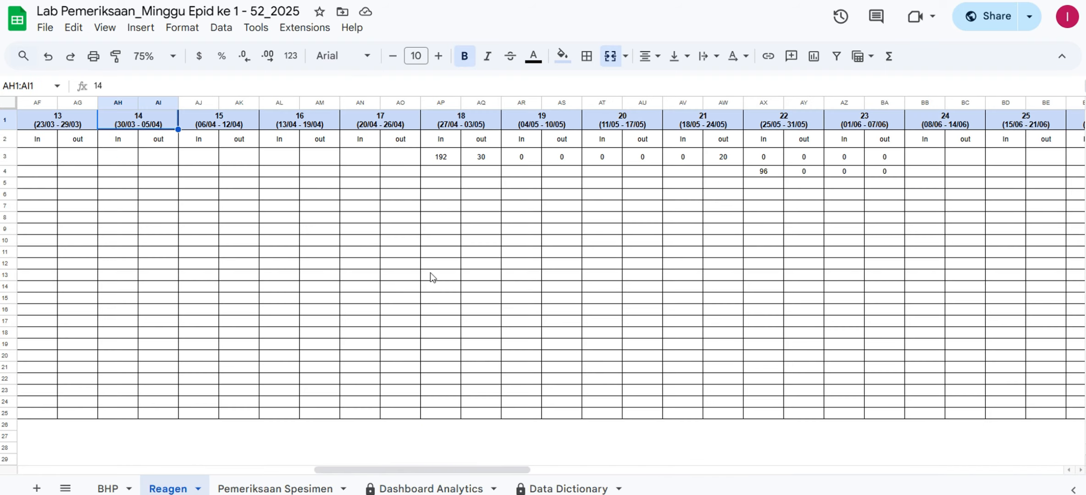
left_click(517, 215)
left_click(448, 163)
scroll(448, 163, "left", 5)
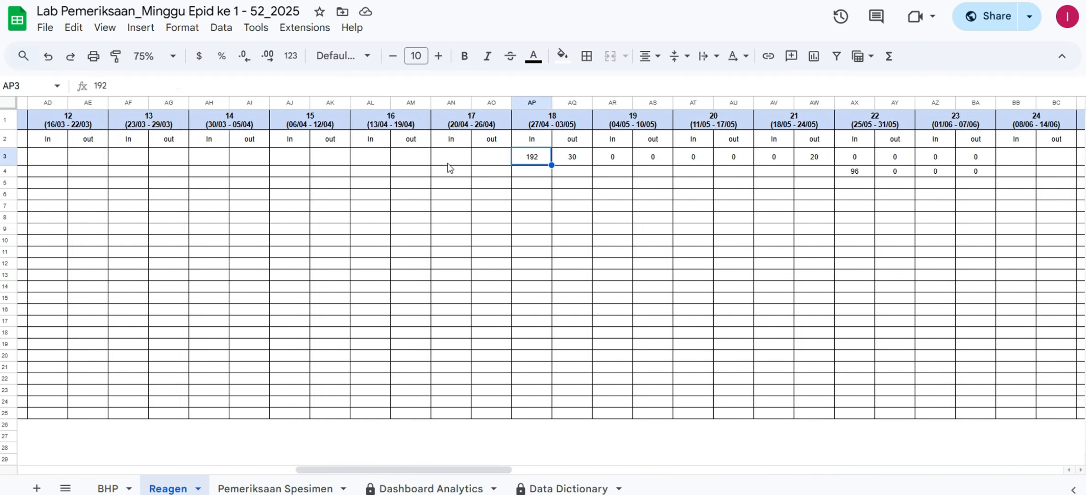
left_click(489, 157)
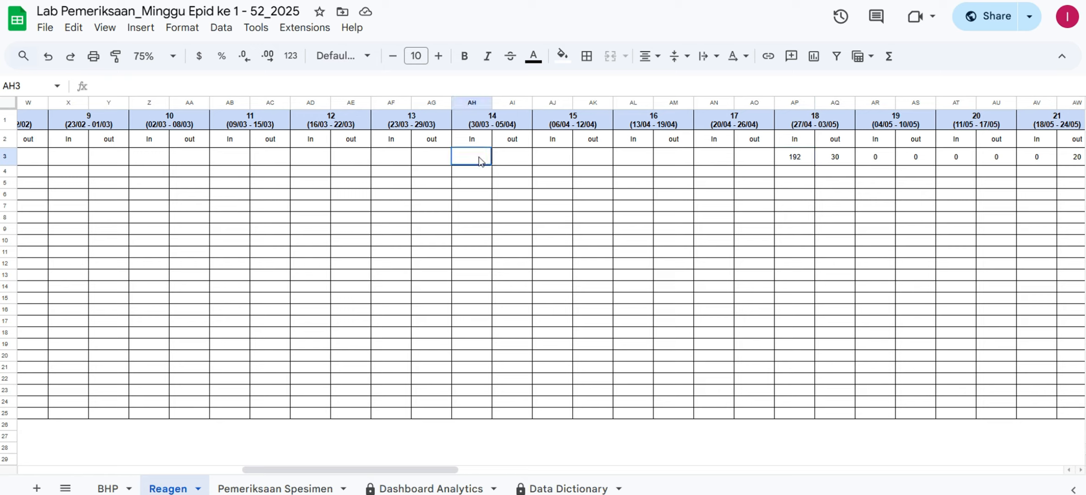
left_click(518, 159)
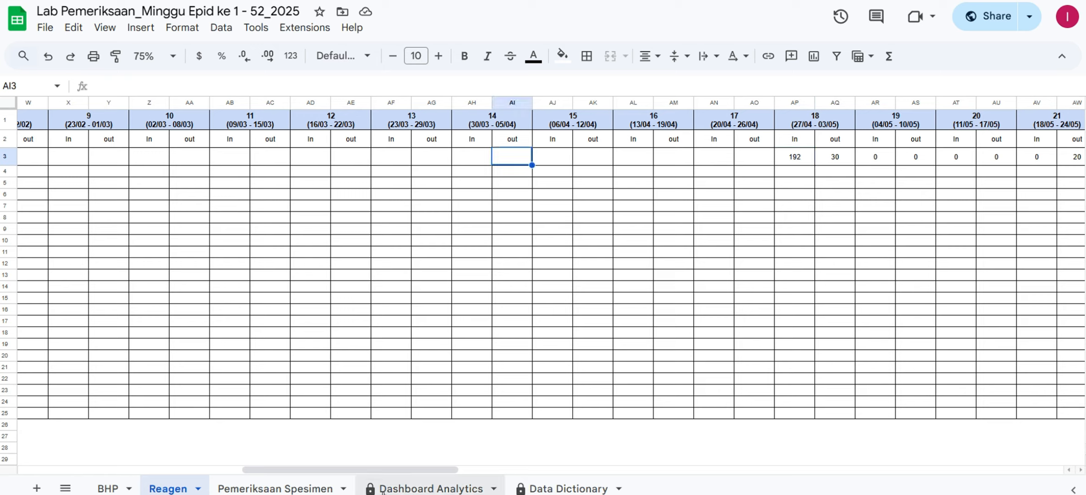
left_click(466, 155)
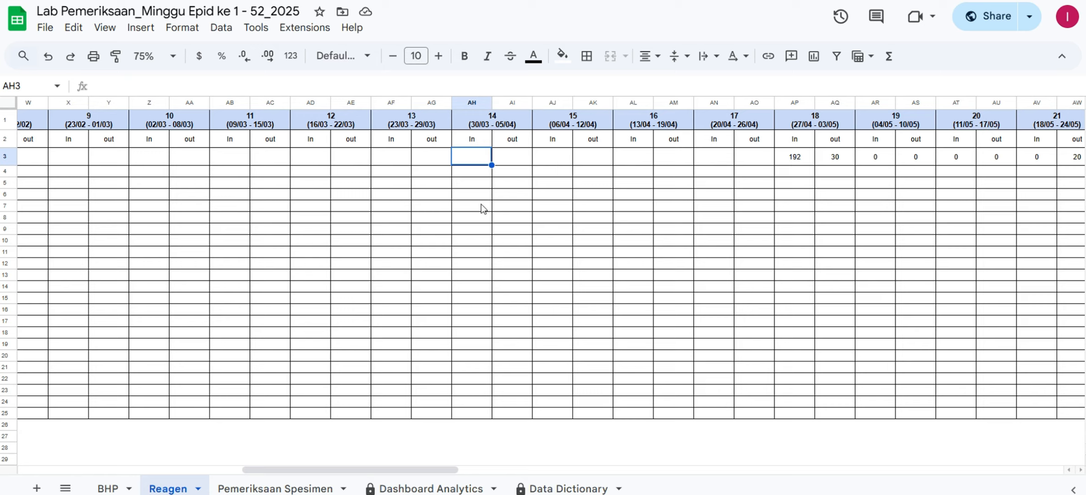
type("192")
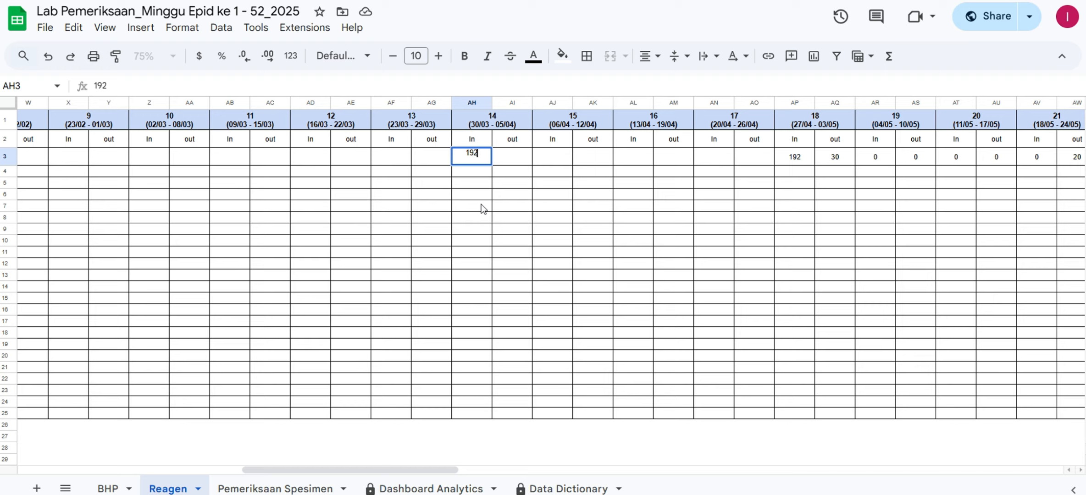
key("Return")
Enter 30 as the out quantity for week 14 in row 3
key("Up")
key("Right")
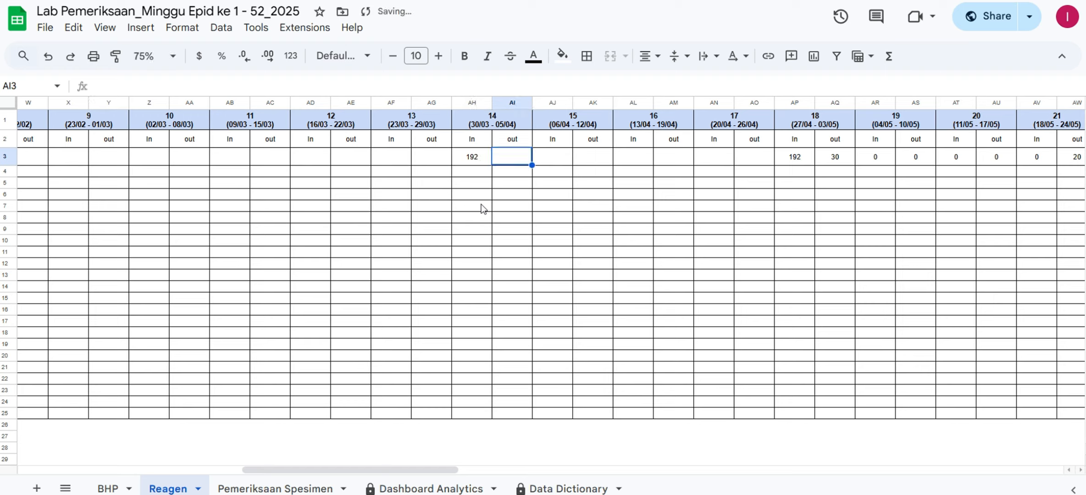
type("30")
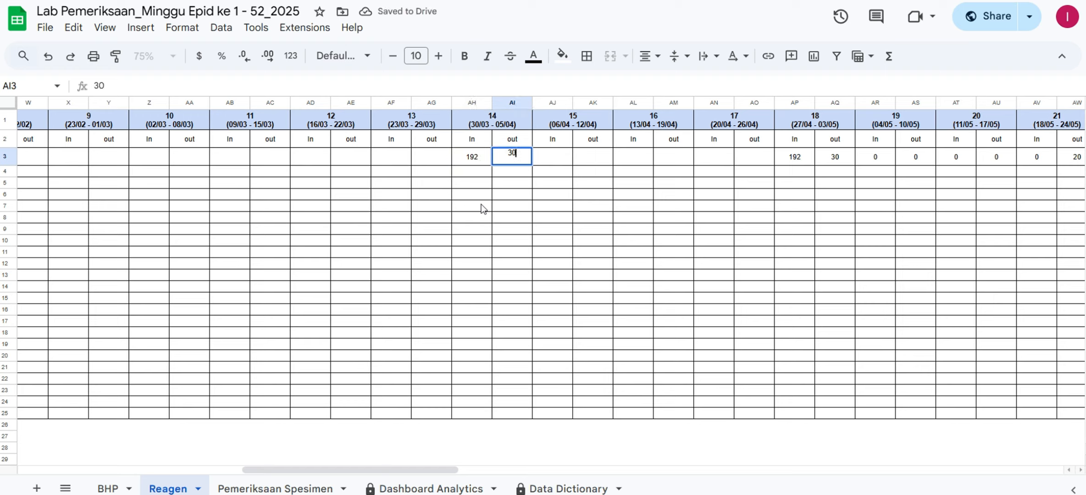
key("Return")
key("Up")
key("Right")
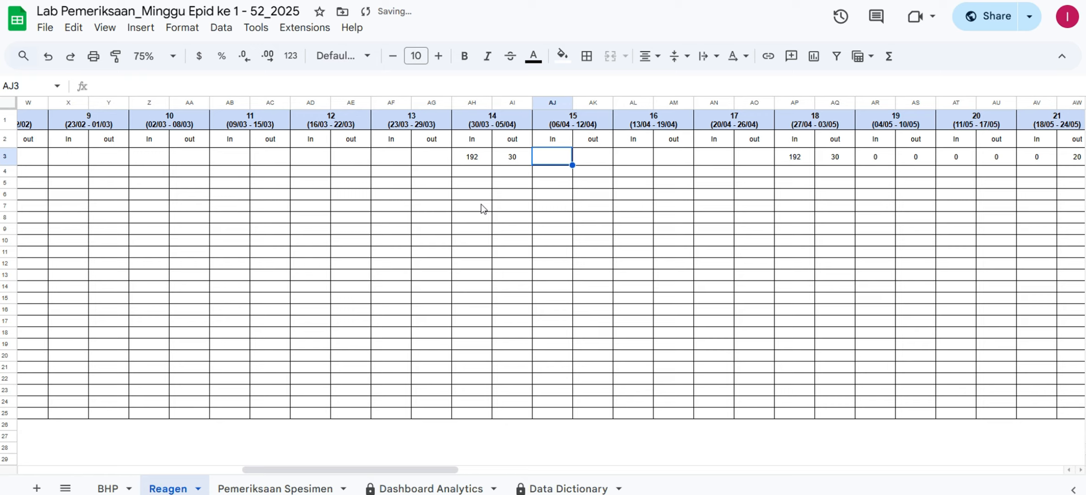
Fill row 3's In and out quantities for weeks 15 and 16 with 0
type("0")
key("Tab")
type("0")
key("Tab")
type("0")
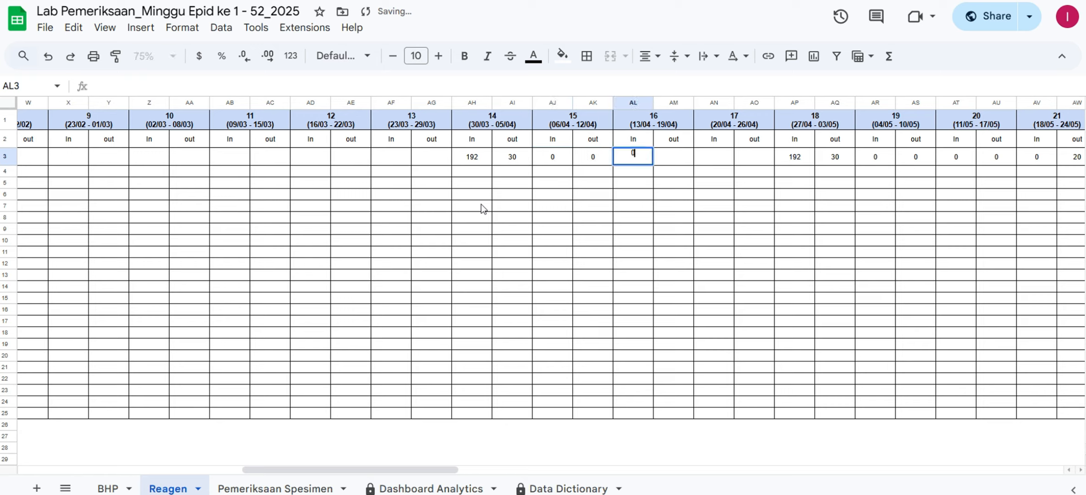
key("Tab")
type("0")
key("Tab")
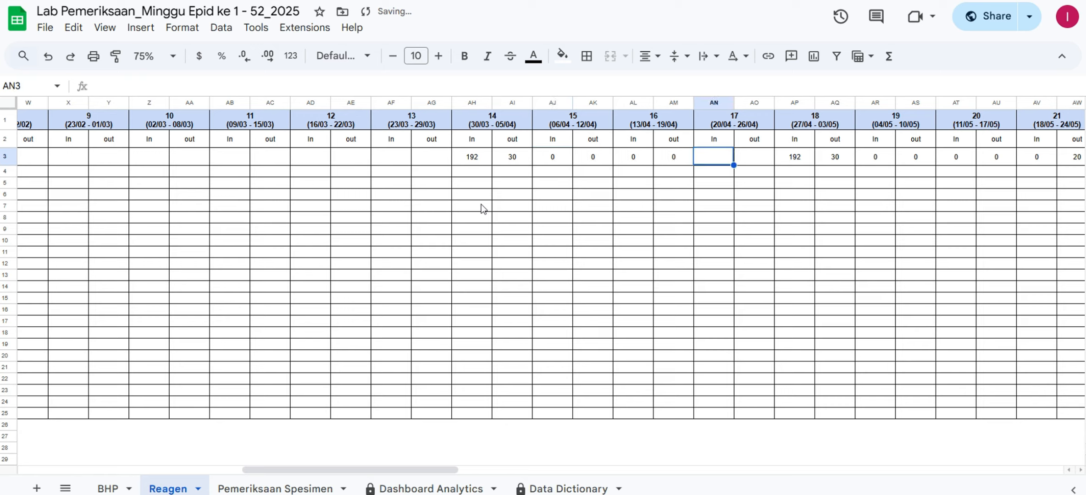
Enter 0 as the In quantity and 20 as the out quantity for week 17 in row 3
type("0")
key("Tab")
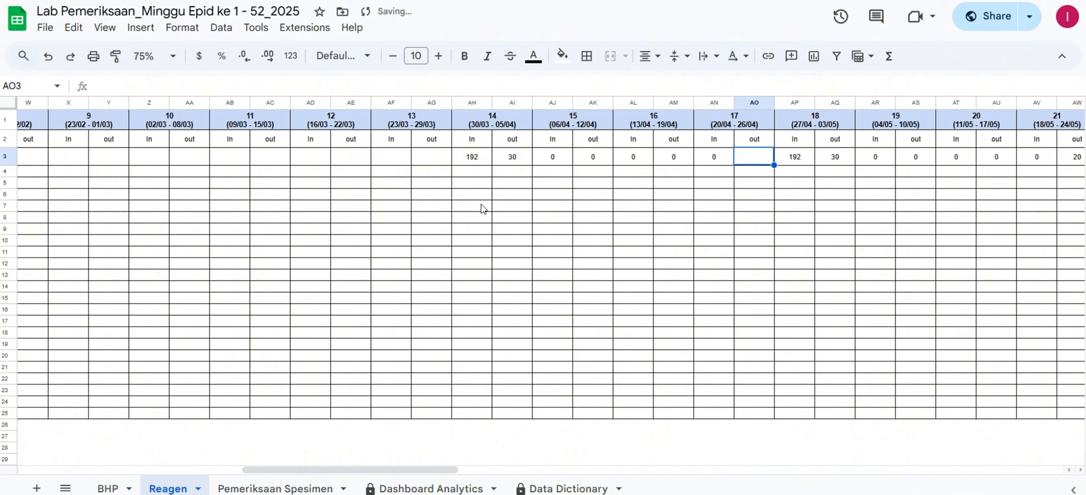
type("20")
key("Return")
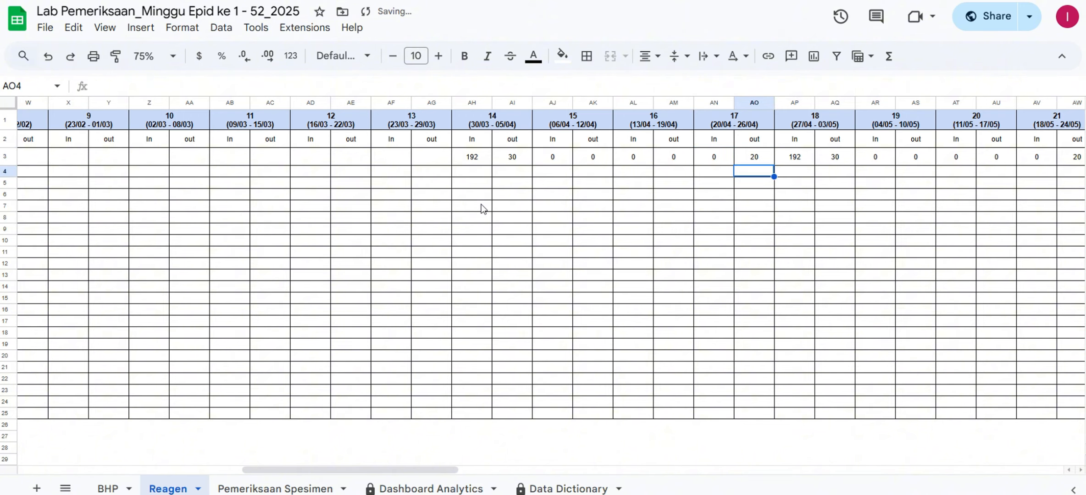
Review the Effisiensi Subtype A and Subtype B chart on the Dashboard Analytics sheet
left_click(390, 489)
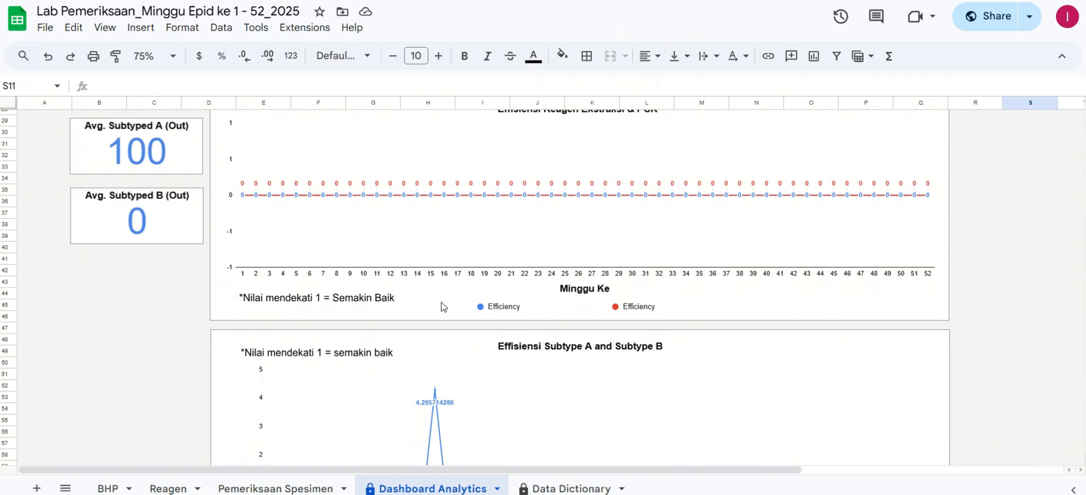
scroll(442, 306, "down", 1)
scroll(442, 305, "down", 5)
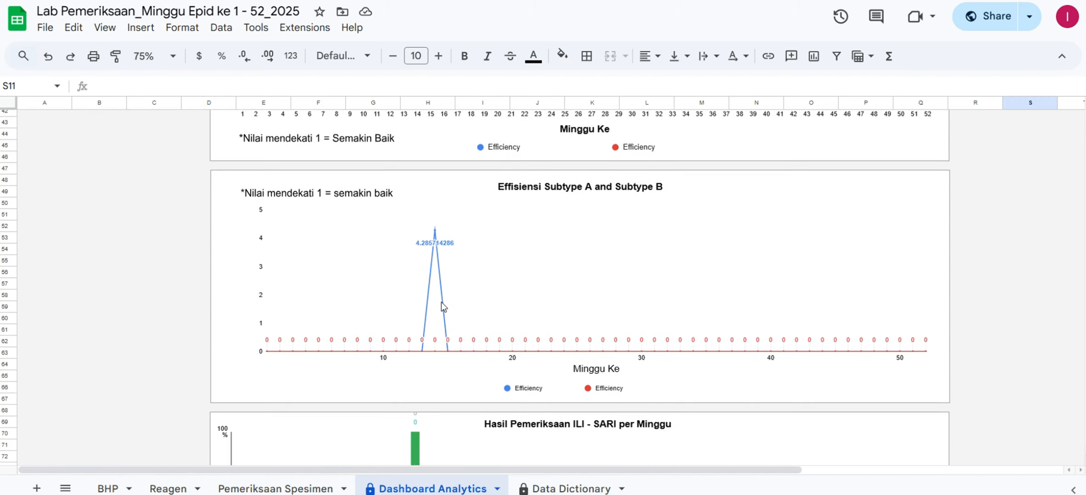
Compare the Effisiensi Reagen Ekstraksi & PCR chart with the Effisiensi Subtype A and Subtype B chart on the dashboard
scroll(443, 306, "down", 10)
scroll(441, 303, "up", 18)
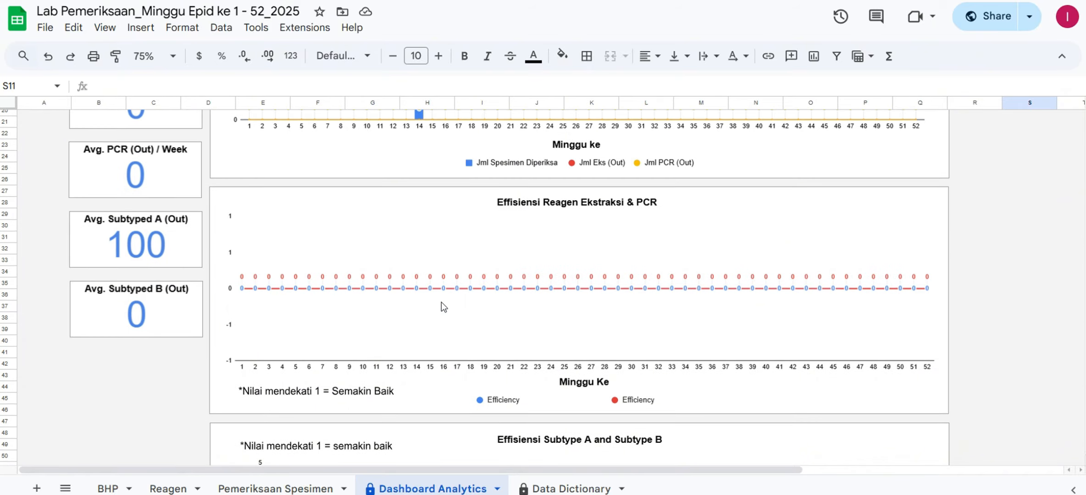
scroll(441, 305, "down", 9)
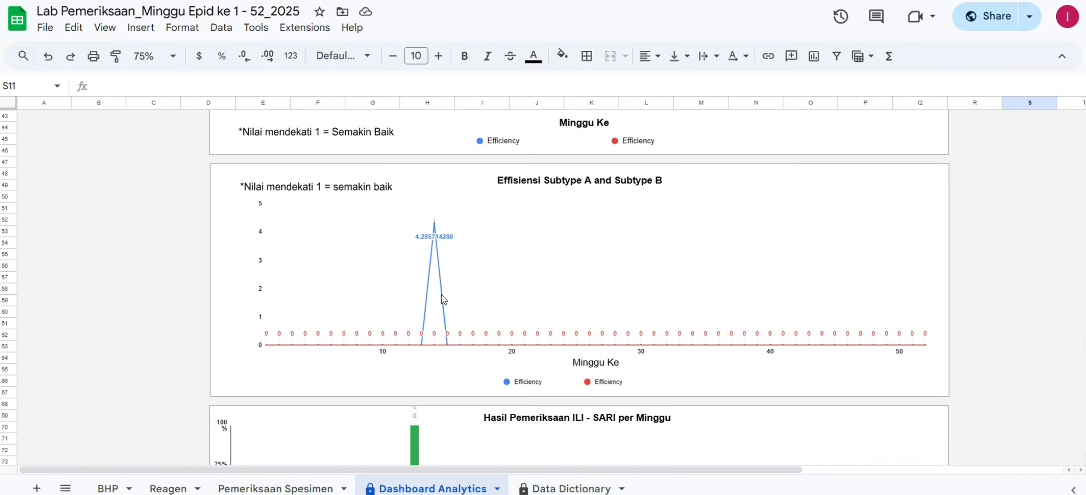
left_click(435, 226)
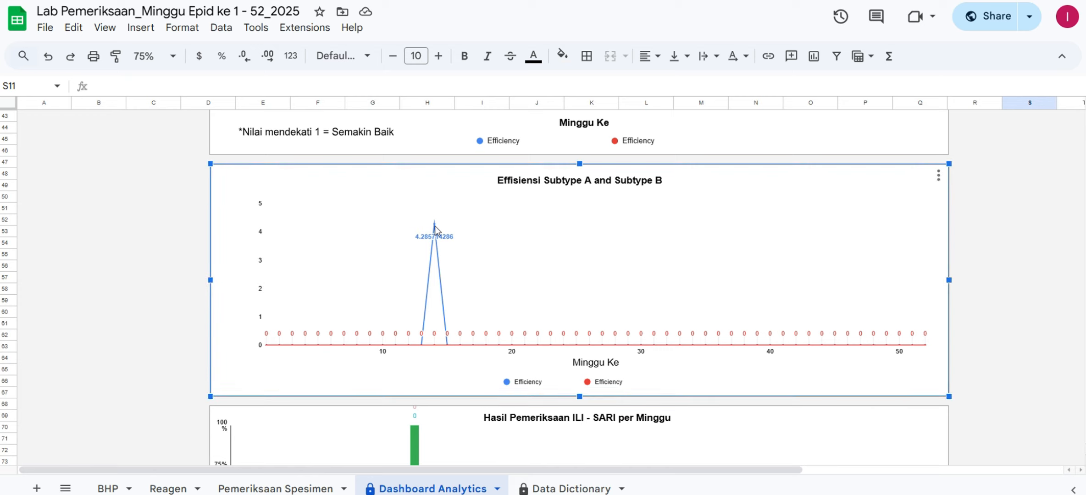
left_click(1023, 213)
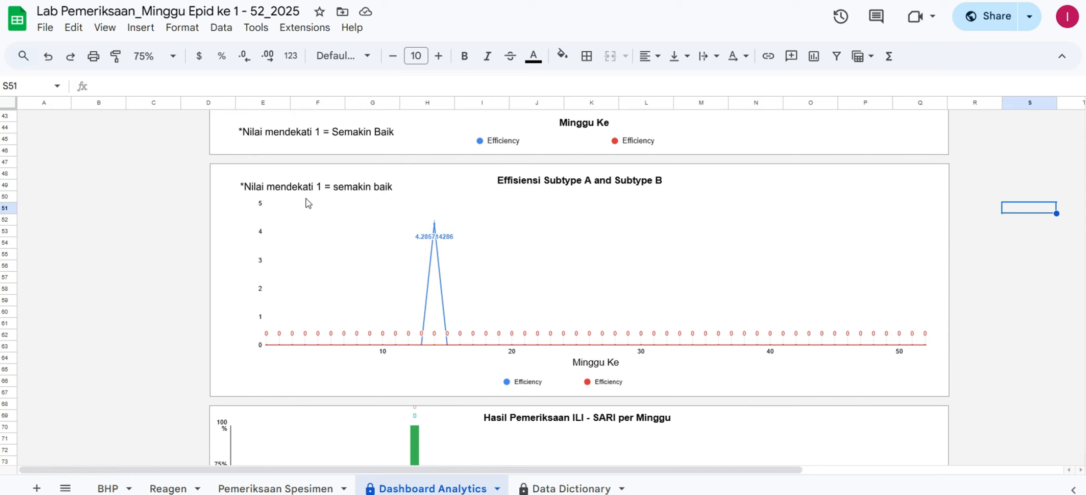
scroll(307, 203, "up", 1)
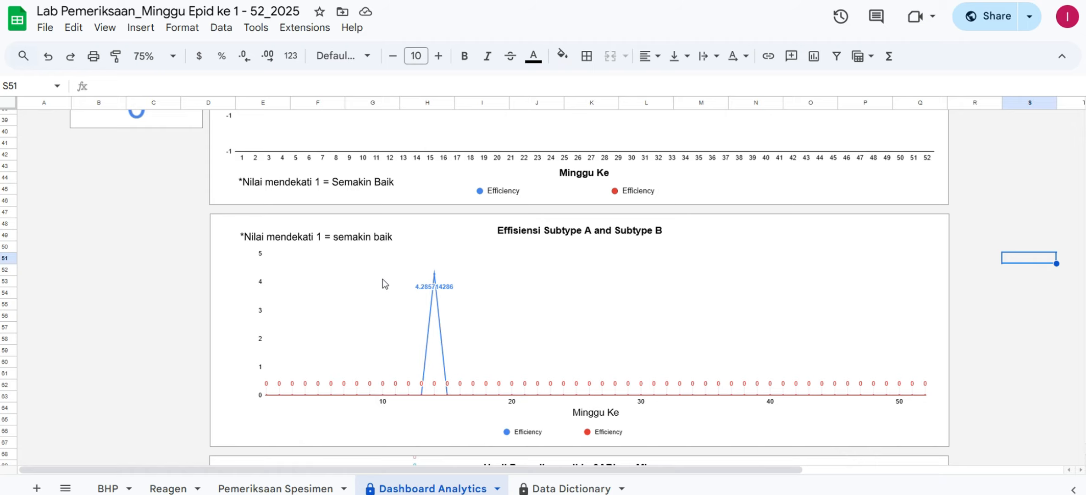
scroll(382, 280, "up", 3)
scroll(383, 280, "down", 4)
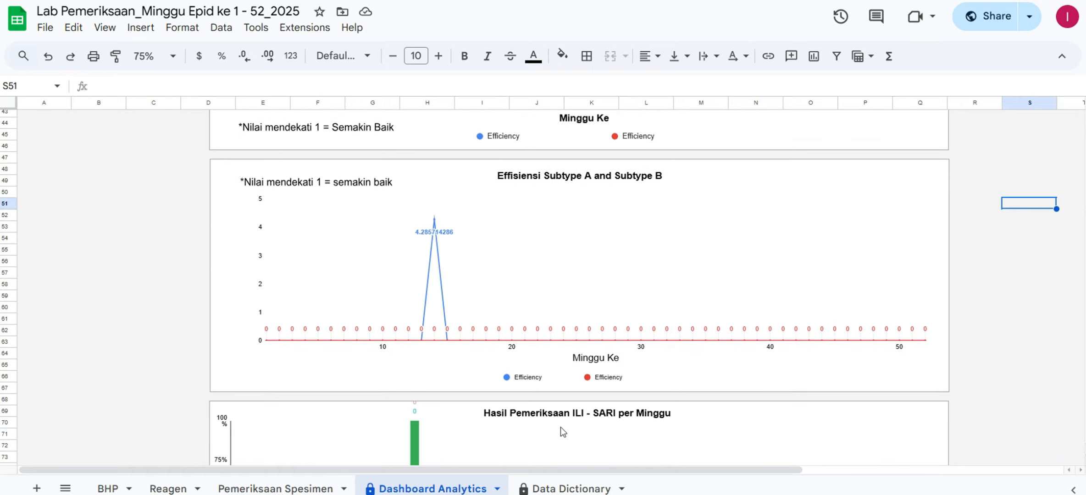
scroll(381, 316, "up", 10)
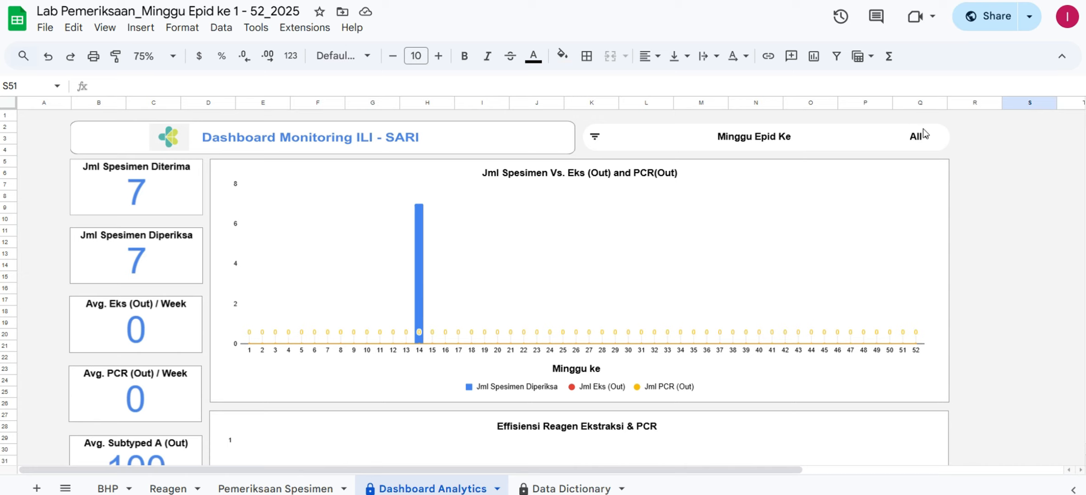
Filter the dashboard's Minggu Epid Ke slicer to show only weeks 14 through 20
left_click(921, 139)
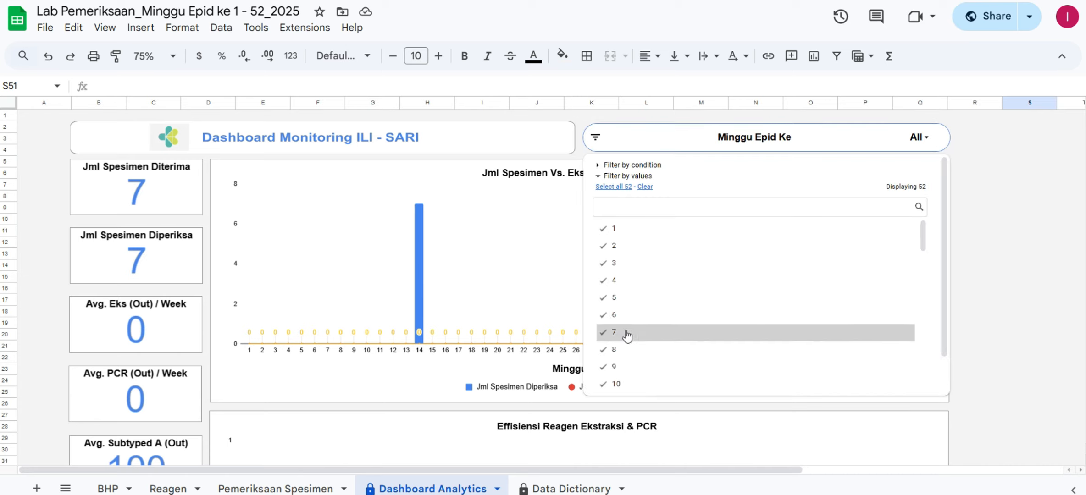
scroll(627, 336, "down", 10)
scroll(626, 336, "up", 10)
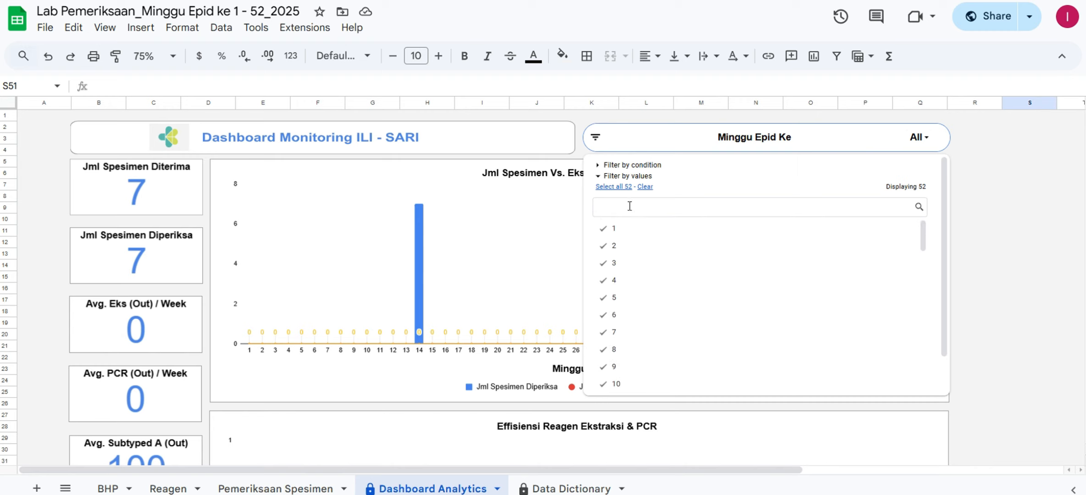
left_click(645, 187)
left_click_drag(925, 230, 936, 263)
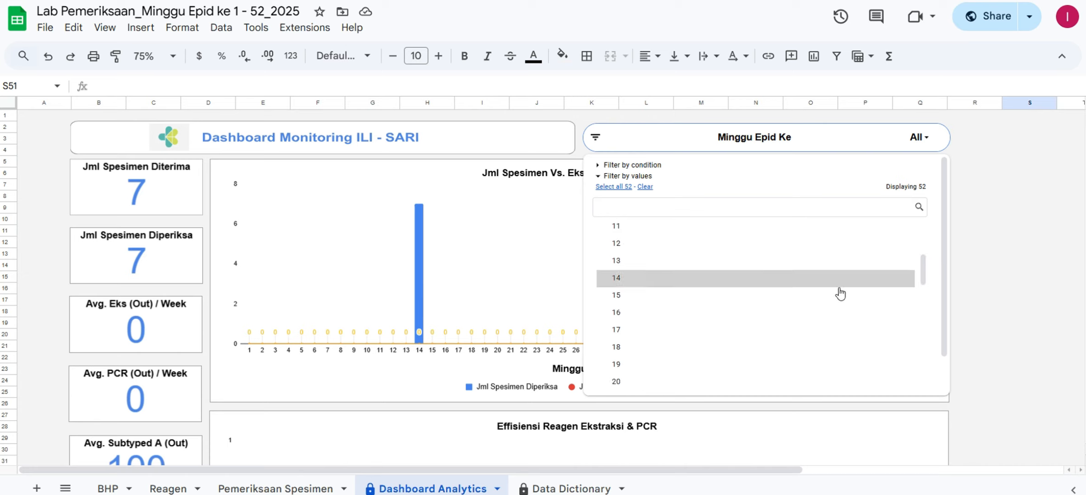
left_click(701, 282)
left_click(650, 383)
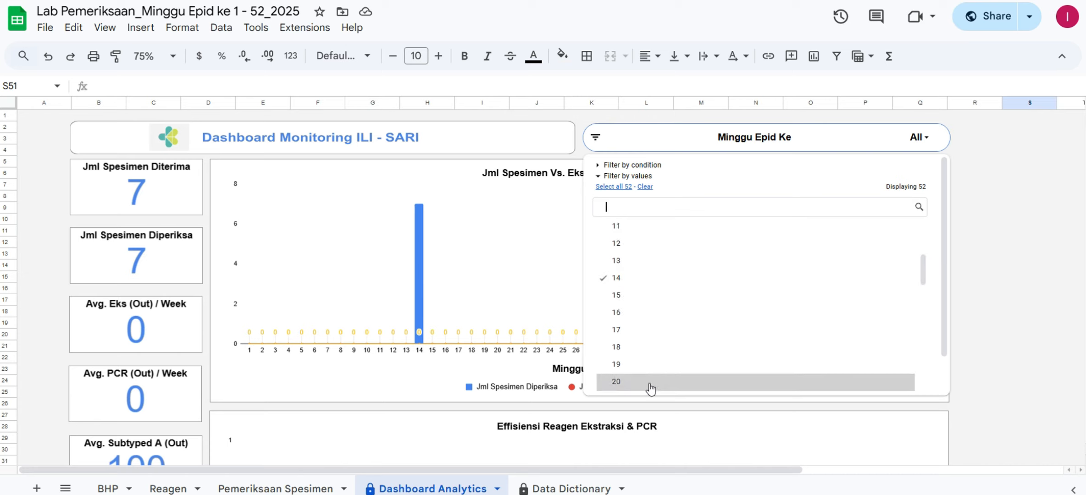
left_click(642, 330)
left_click(642, 313)
left_click(642, 295)
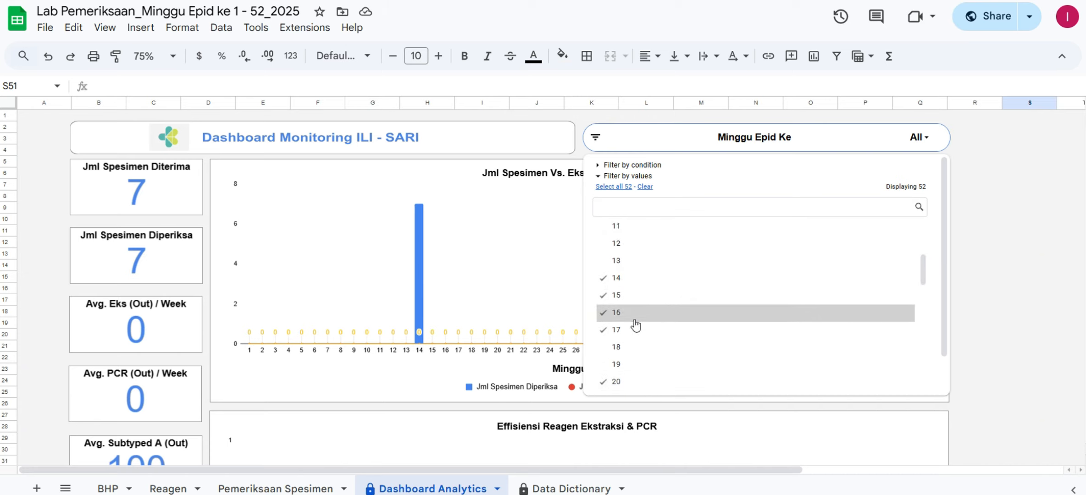
left_click(633, 347)
left_click(631, 362)
scroll(885, 298, "down", 2)
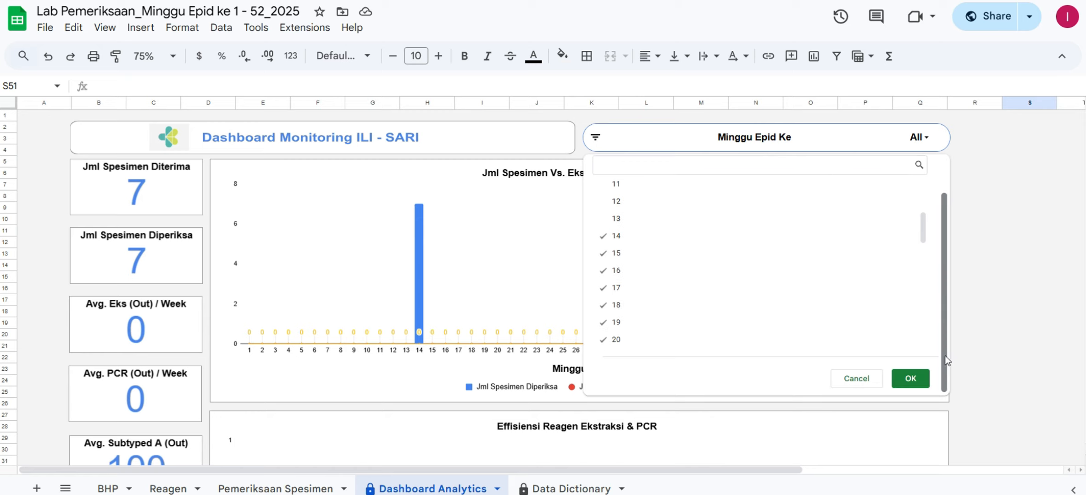
left_click(911, 379)
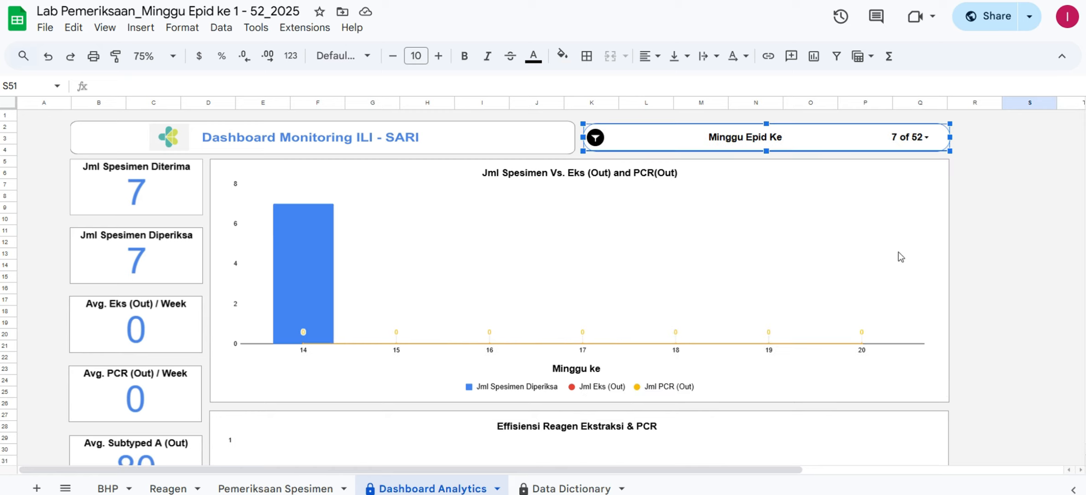
left_click(290, 235)
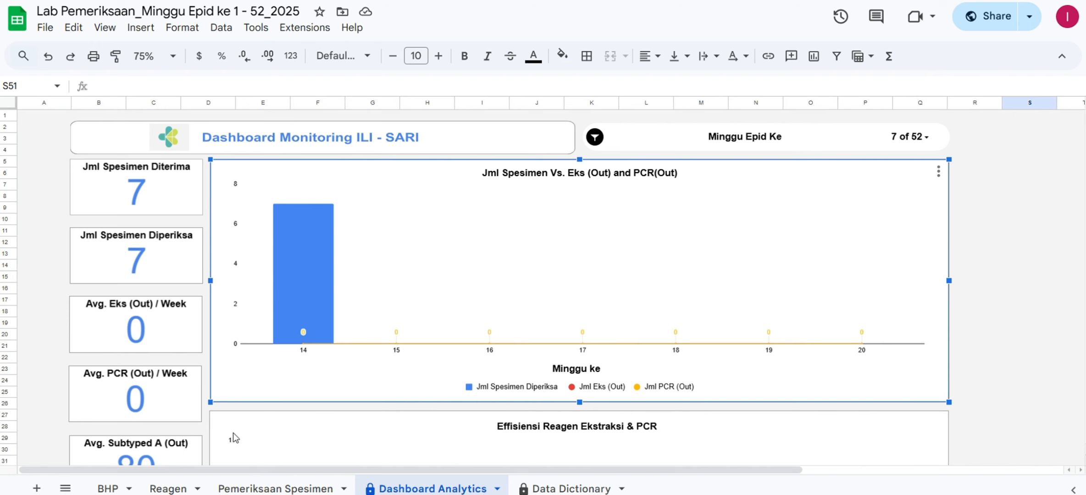
On the Reagen sheet, set Merek Reagen to QiAamp for item 3 and Instest / Acrobiotech for item 4
left_click(168, 489)
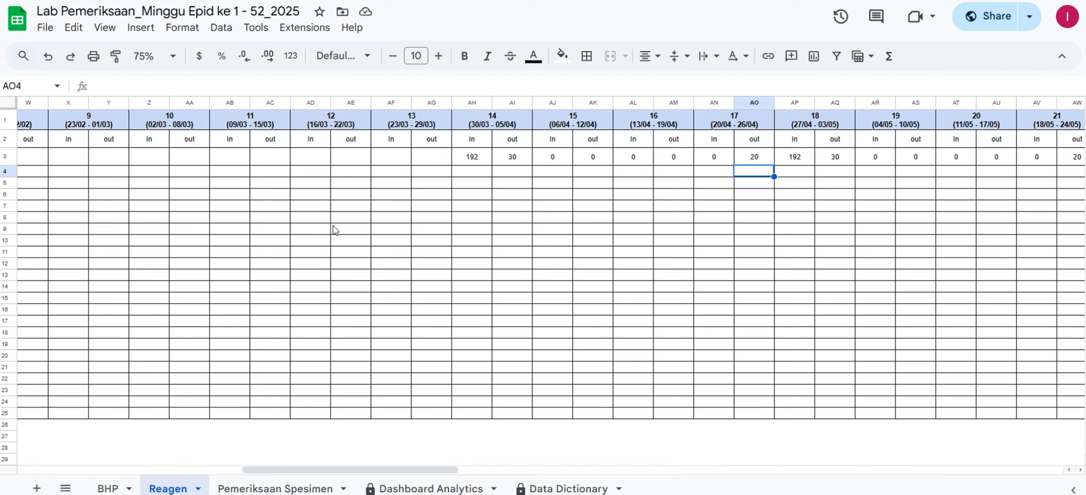
left_click(477, 165)
key("Left")
key("Left")
key("Left")
key("Left")
key("Left")
key("Left")
key("Left")
key("Left")
key("Left")
key("Left")
key("Left")
key("Left")
key("Left")
key("Left")
key("Left")
key("Left")
key("Left")
key("Left")
key("Left")
key("Left")
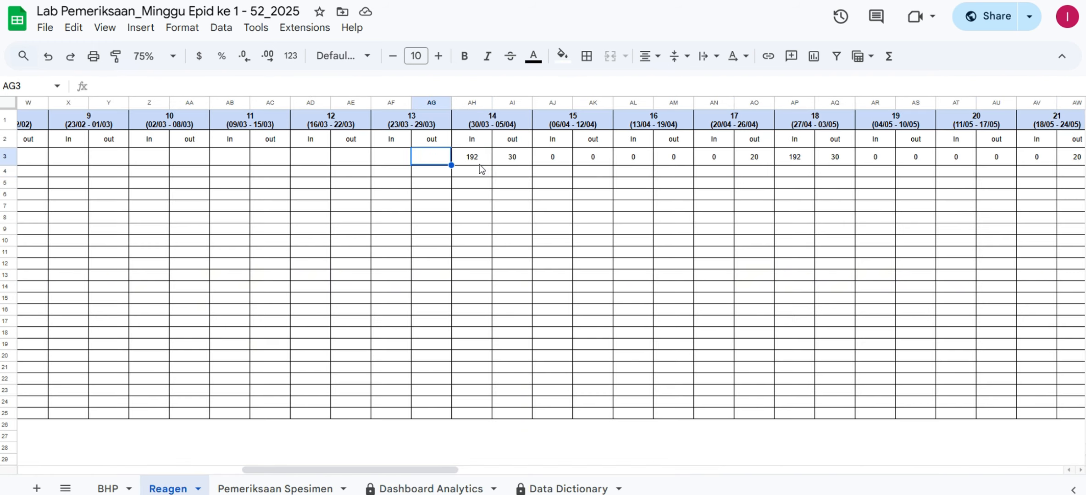
key("Left")
key("Left")
key("Left")
key("Left")
key("Left")
key("Left")
key("Left")
key("Left")
key("Left")
key("Left")
key("Left")
key("Left")
key("Left")
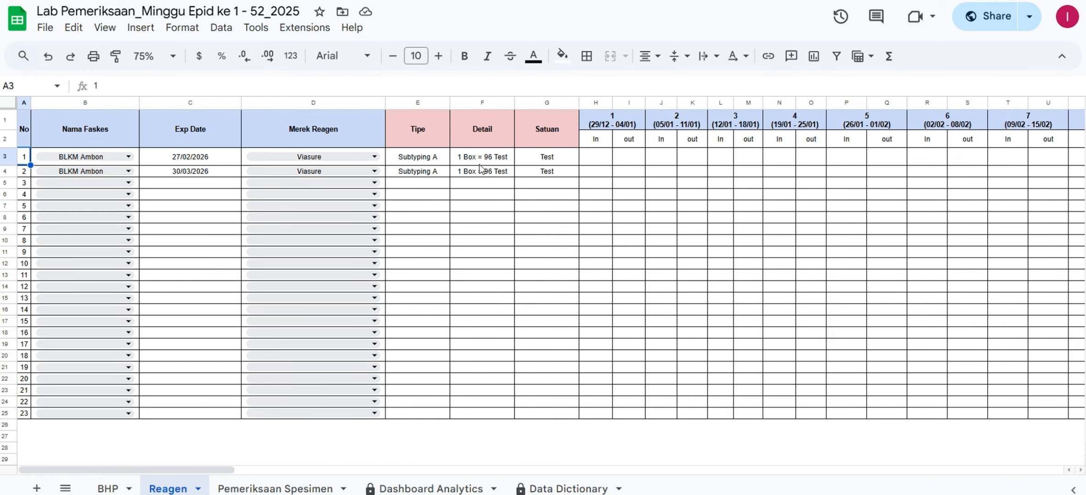
left_click(342, 190)
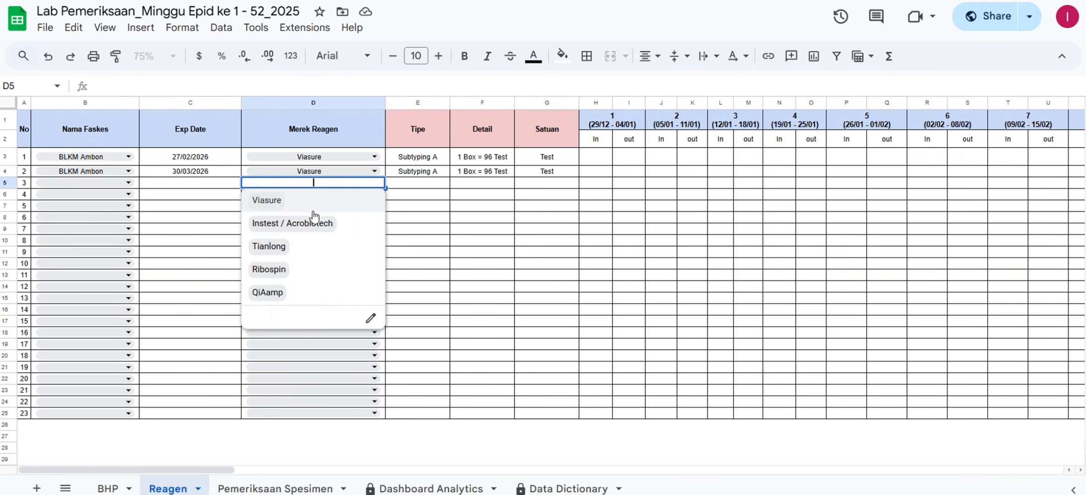
left_click(305, 295)
left_click(341, 195)
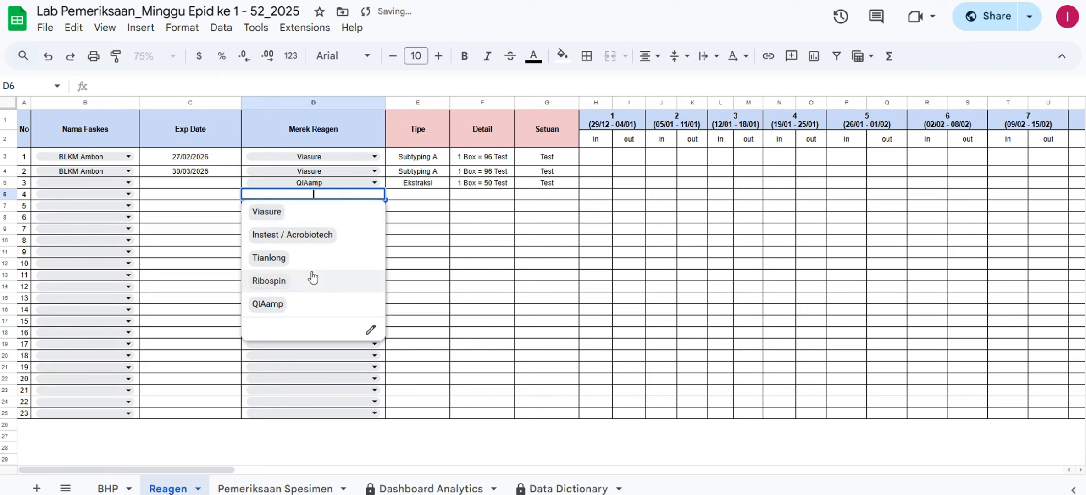
left_click(318, 237)
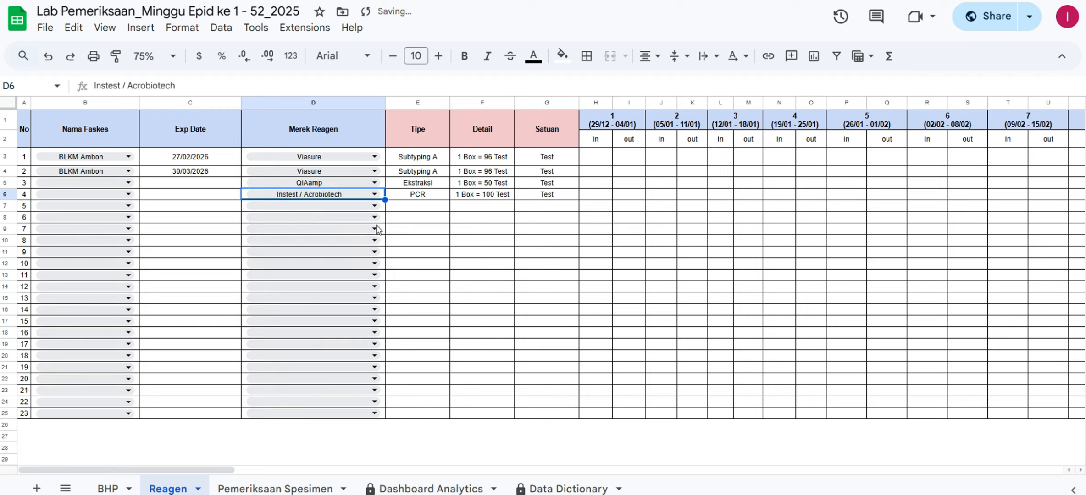
Set the Exp Date of item 3, the QiAamp reagent, to 11/06/2026
double_click(207, 183)
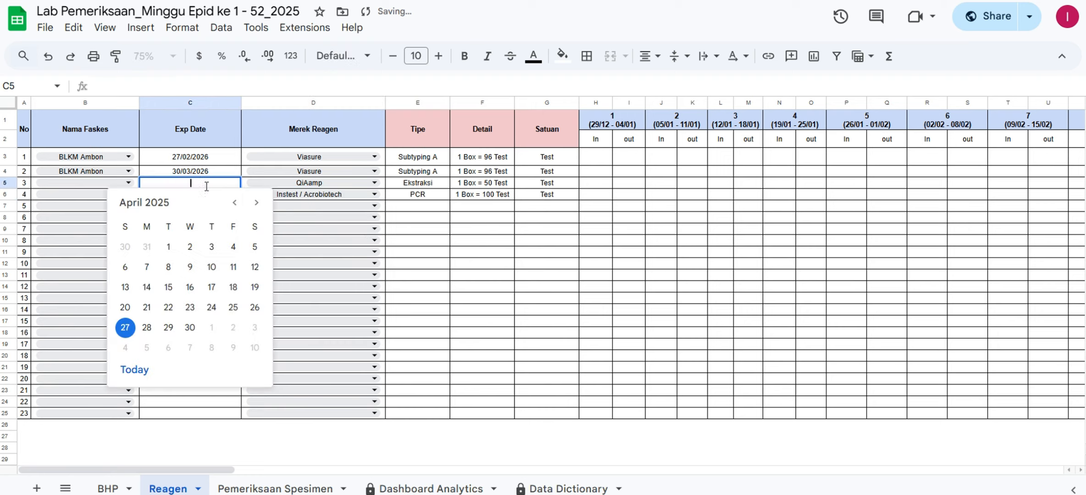
left_click(256, 205)
left_click(255, 204)
left_click(255, 204)
left_click(255, 204)
left_click(255, 205)
left_click(255, 204)
left_click(255, 205)
left_click(256, 204)
left_click(255, 203)
left_click(255, 203)
left_click(255, 203)
left_click(255, 203)
left_click(255, 203)
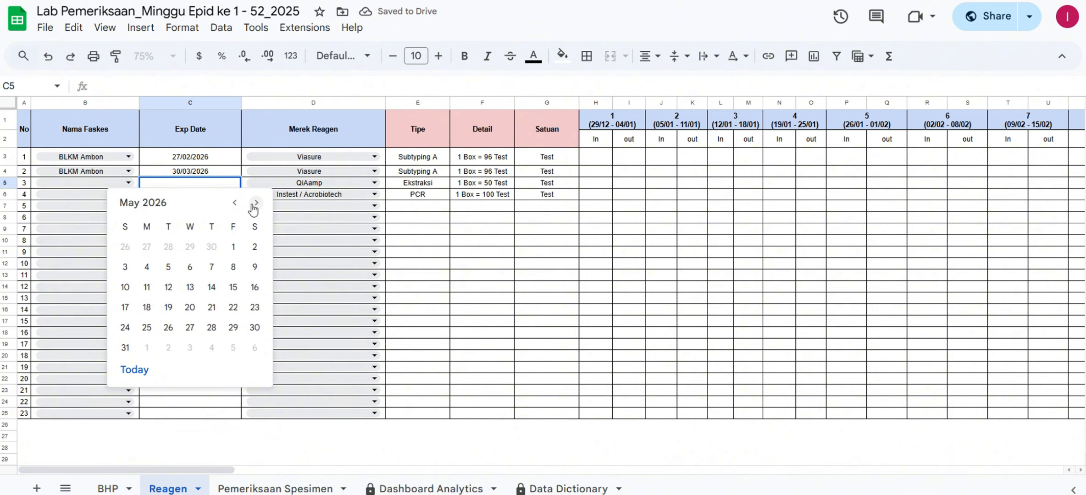
left_click(255, 203)
left_click(211, 268)
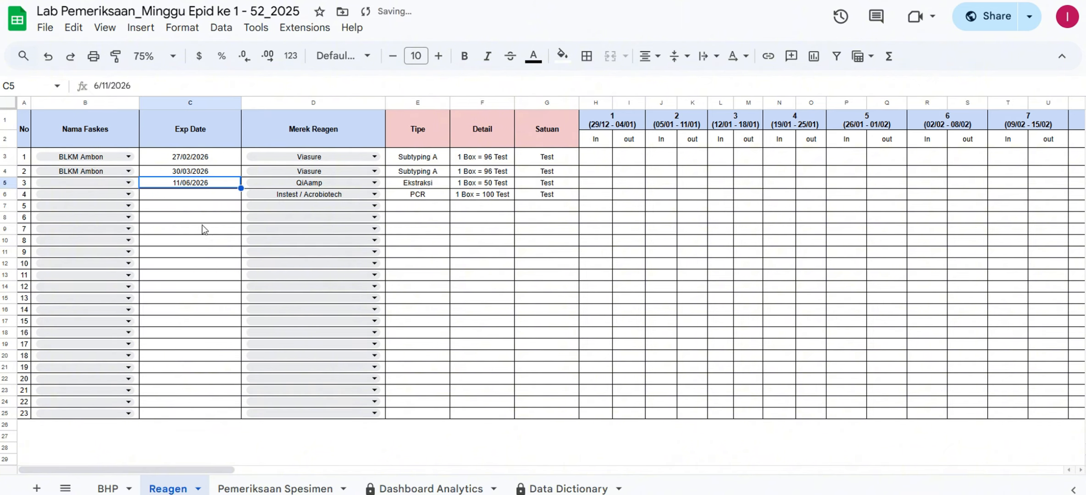
Set the Exp Date of item 4, the Instest / Acrobiotech reagent, to 02/07/2026
double_click(203, 195)
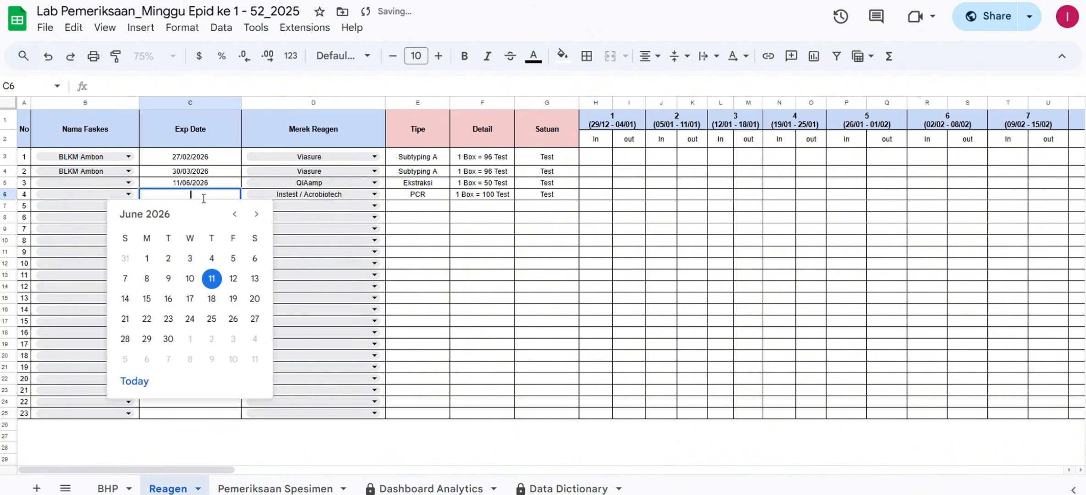
left_click(255, 214)
left_click(212, 259)
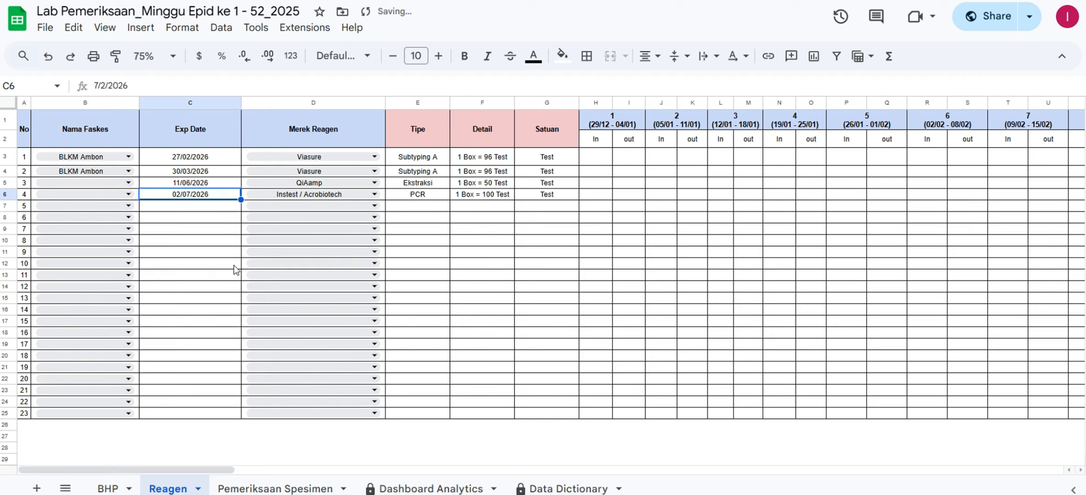
Examine the weekly In and out columns of the Reagen sheet from week 14 to week 22
left_click(659, 186)
key("Right")
key("Right")
key("Right")
key("Right")
key("Right")
key("Right")
key("Right")
key("Right")
key("Right")
key("Right")
key("Right")
key("Right")
key("Right")
key("Right")
key("Right")
key("Right")
key("Right")
key("Right")
key("Right")
key("Right")
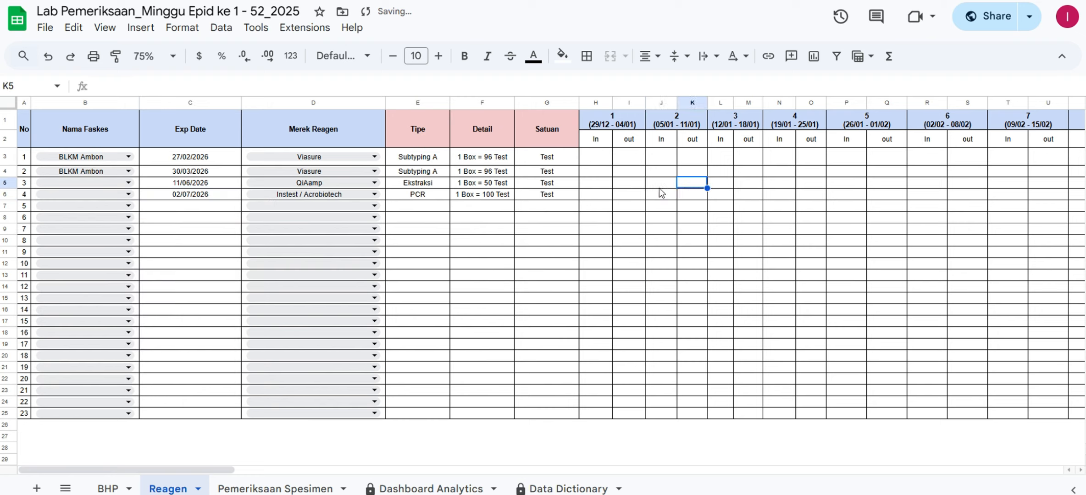
key("Right")
key("Right")
key("Right")
key("Right")
key("Right")
key("Right")
key("Right")
key("Right")
key("Right")
key("Right")
key("Right")
key("Right")
key("Left")
key("Left")
key("Left")
key("Left")
key("Left")
key("Left")
key("Left")
key("Left")
key("Left")
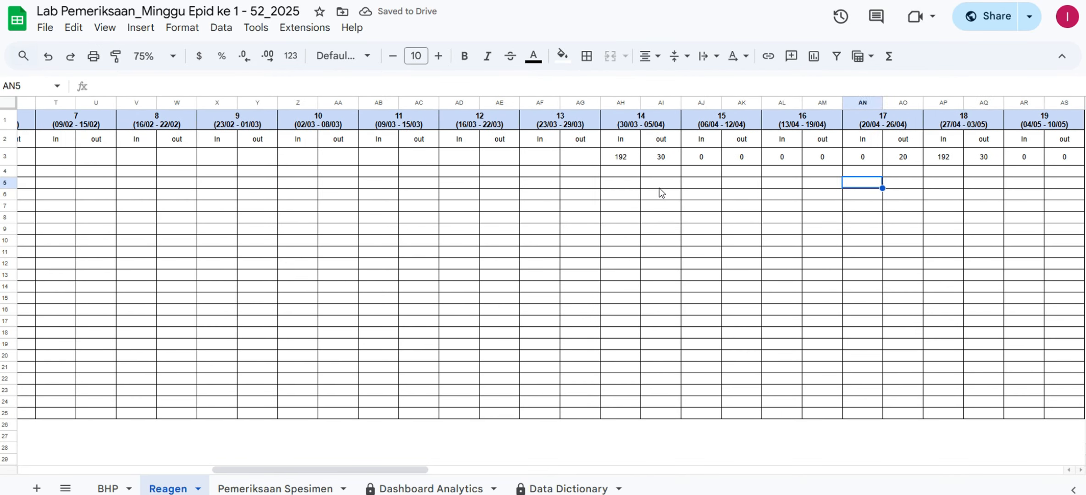
key("Left")
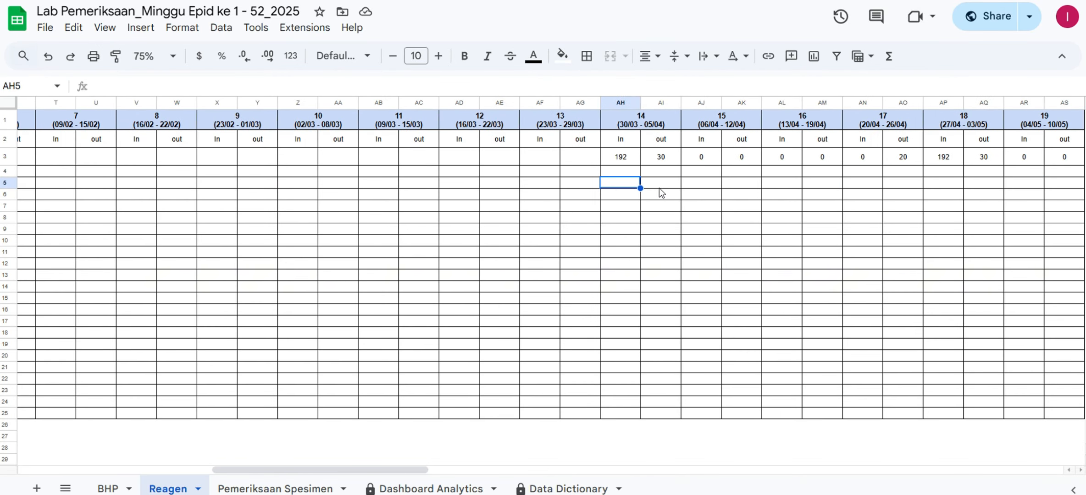
key("Up")
key("Up")
key("Up")
key("Down")
key("Down")
key("Down")
key("Down")
key("Right")
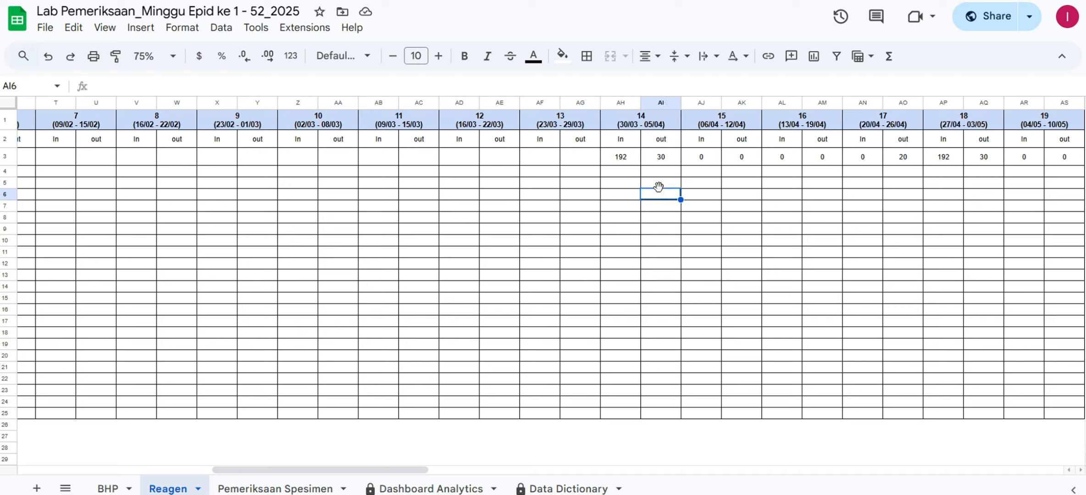
key("Right")
key("Right")
key("Right")
key("Right")
key("Right")
key("Right")
key("Right")
key("Right")
key("Right")
key("Right")
key("Right")
key("Right")
key("Right")
key("Right")
key("Right")
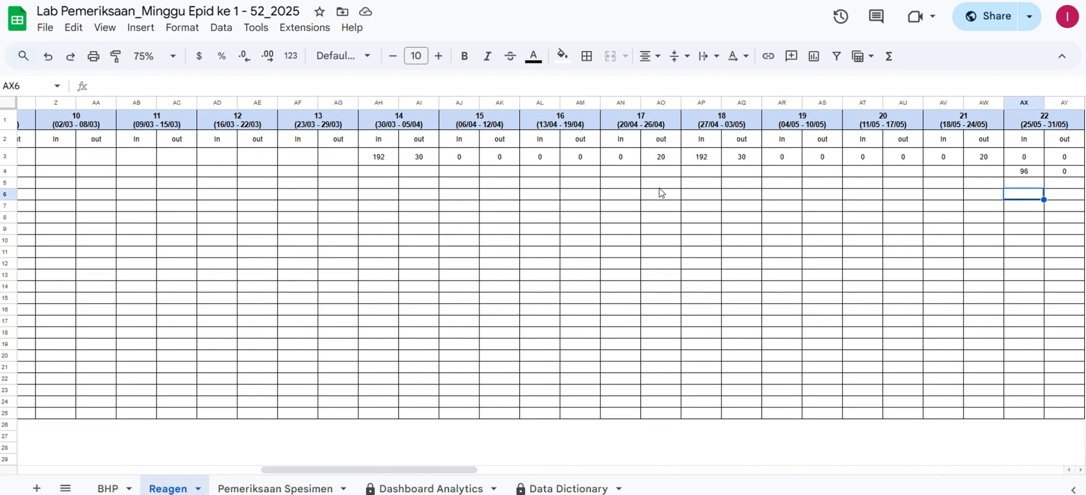
Examine the Detail and Satuan of items 3 and 4 on the Reagen sheet against the weekly columns up to week 14
key("Left")
key("Left")
key("Left")
key("Left")
key("Left")
key("Left")
key("Left")
key("Left")
key("Left")
key("Left")
key("Left")
key("Left")
key("Left")
key("Left")
key("Left")
key("Left")
key("Up")
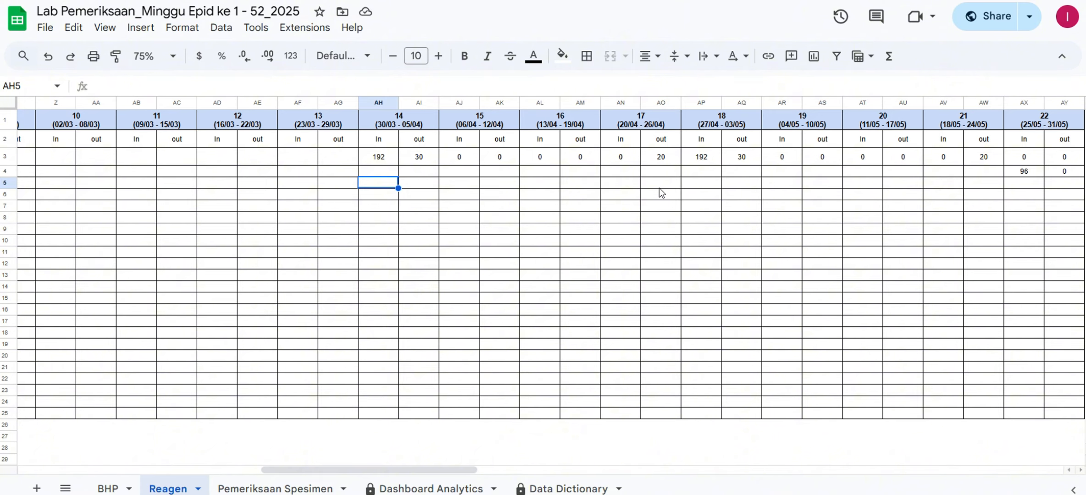
key("Left")
key("Left")
key("Left")
key("Left")
key("Left")
key("Left")
key("Left")
key("Left")
key("Left")
key("Left")
key("Left")
key("Left")
key("Left")
key("Left")
key("Left")
key("Left")
key("Left")
key("Left")
key("Left")
key("Left")
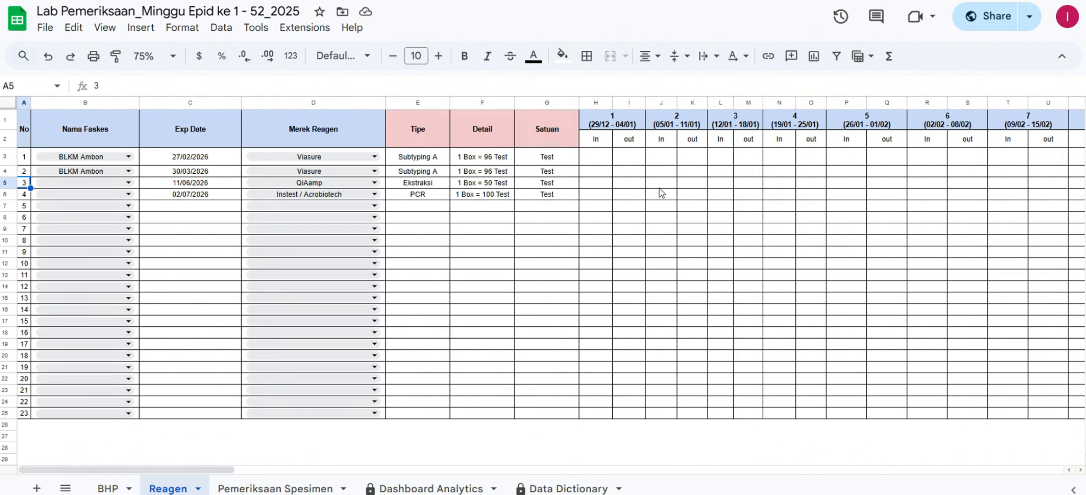
key("Right")
key("Right")
key("Right")
key("Right")
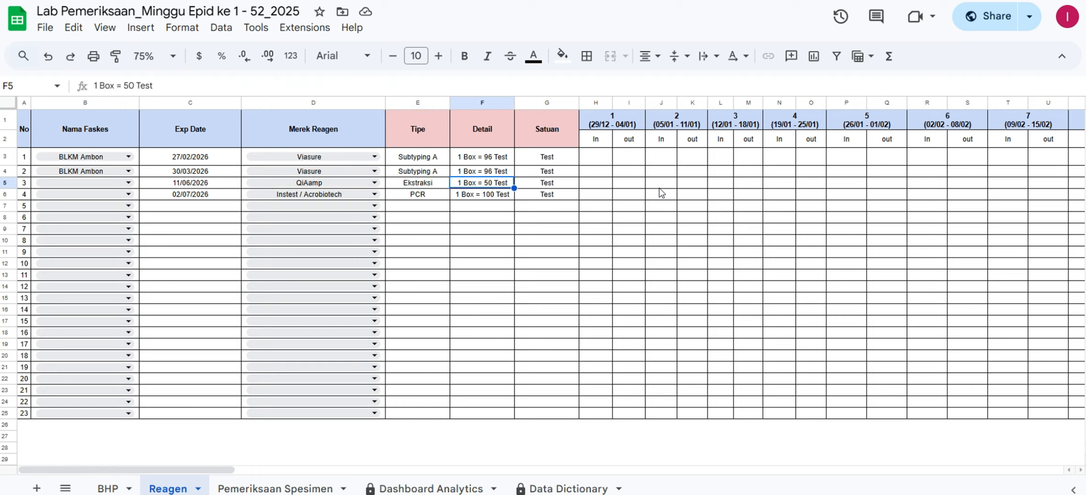
key("Right")
key("Right")
key("Right")
key("Right")
key("Right")
key("Right")
key("Right")
key("Right")
key("Right")
key("Right")
key("Right")
key("Right")
key("Right")
key("Right")
key("Right")
key("Right")
key("Right")
key("Right")
key("Right")
key("Right")
key("Right")
key("Right")
key("Right")
key("Right")
key("Right")
key("Right")
key("Right")
key("Right")
key("Right")
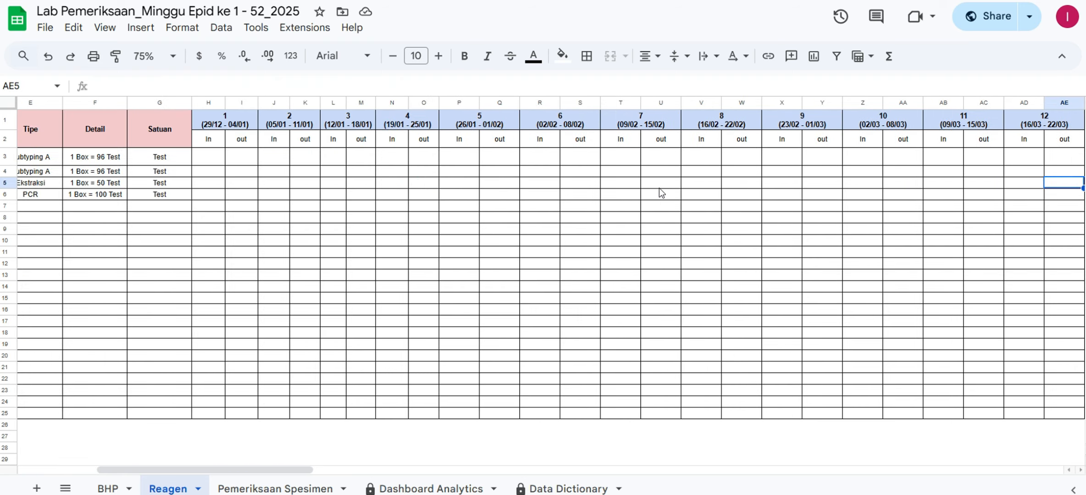
key("Left")
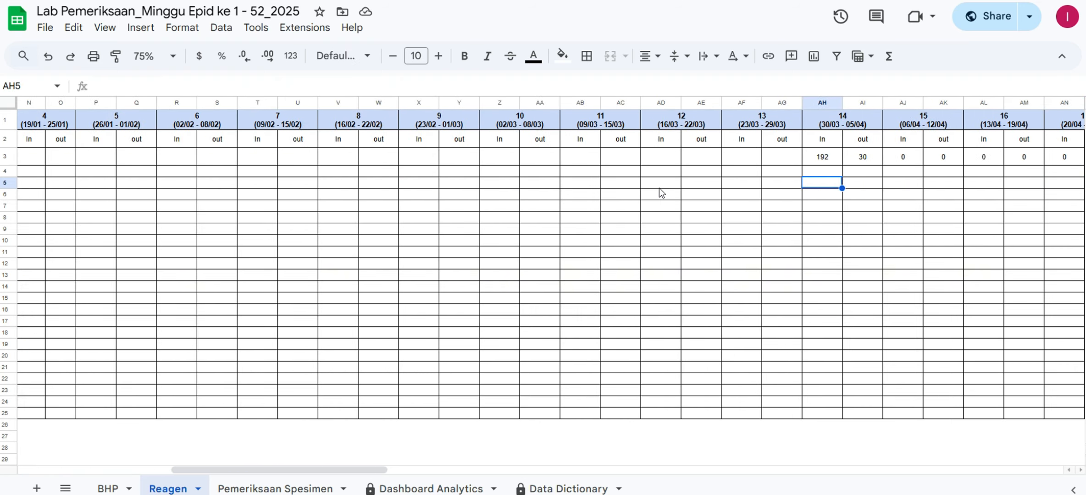
Hide columns H to AG on the Reagen sheet, covering weeks 1 to 13
left_click(780, 102)
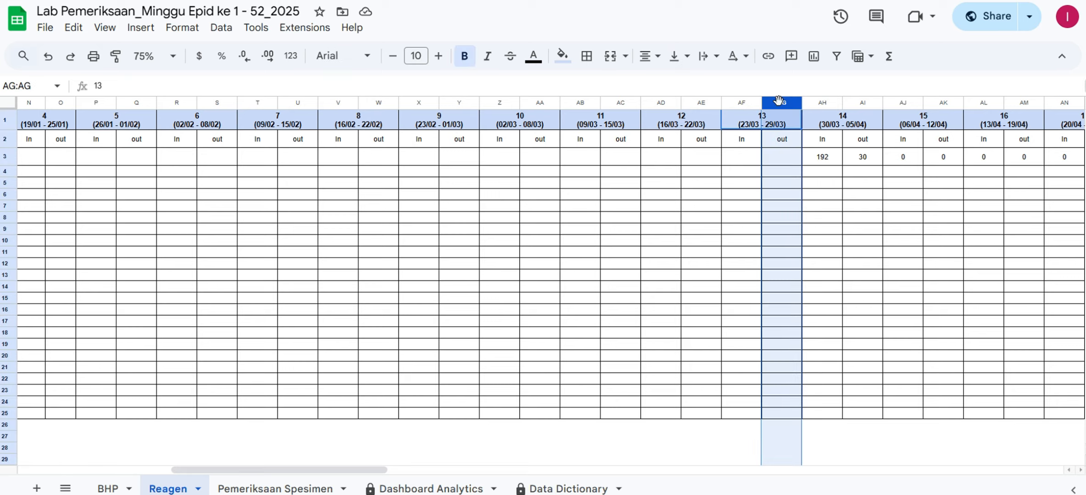
key("shift+Left")
key("shift+Left")
key("shift+Left")
key("shift+Left")
key("shift+Left")
key("shift+Left")
key("shift+Left")
key("shift+Left")
key("shift+Left")
key("shift+Left")
key("shift+Left")
key("shift+Left")
key("shift+Left")
key("shift+Left")
key("shift+Left")
key("shift+Left")
key("shift+Left")
key("shift+Left")
key("shift+Left")
key("shift+Left")
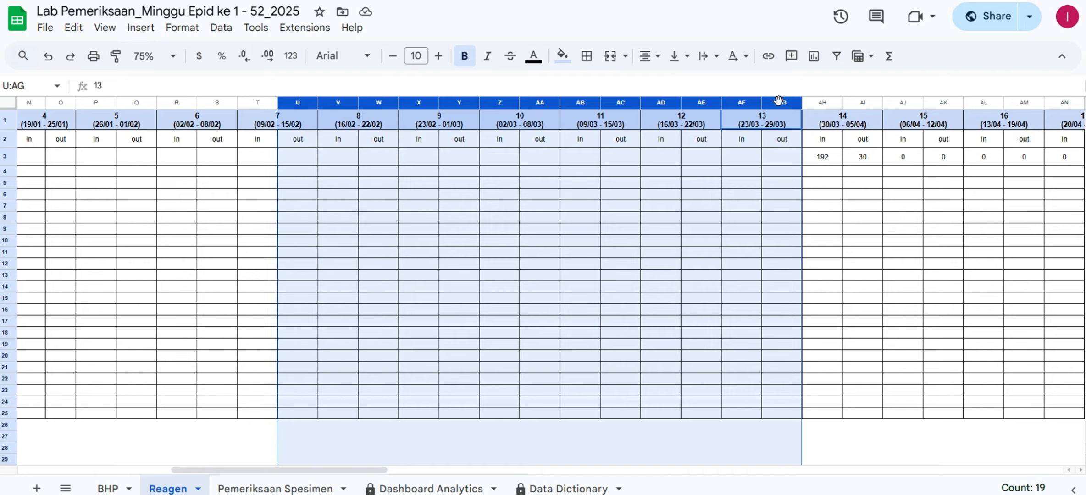
key("shift+Left")
key("shift+Left")
key("shift+Left")
key("shift+Left")
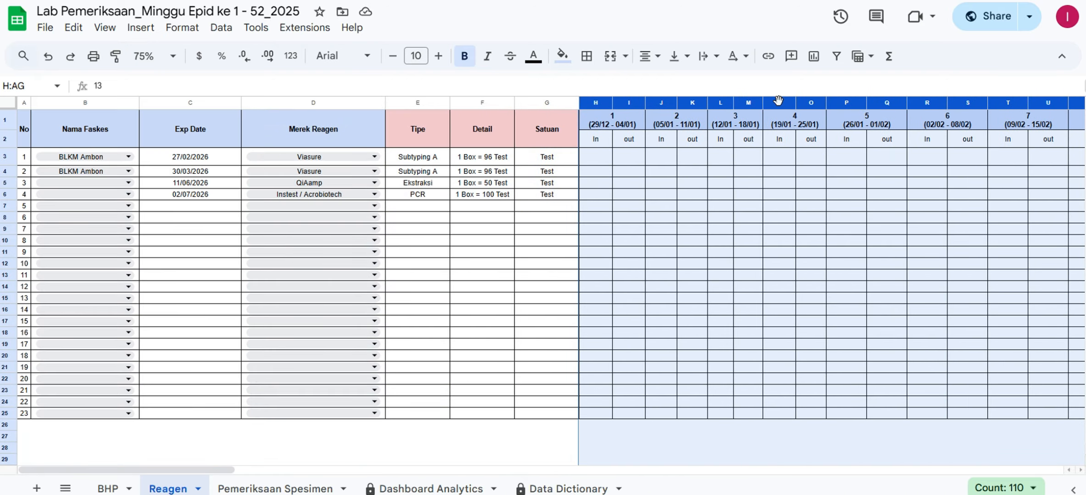
right_click(666, 117)
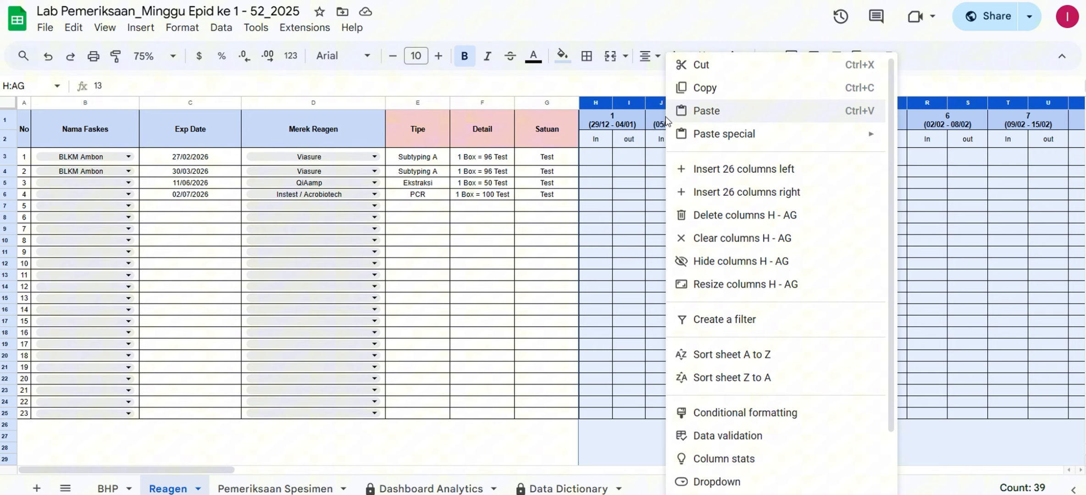
left_click(724, 261)
left_click(657, 183)
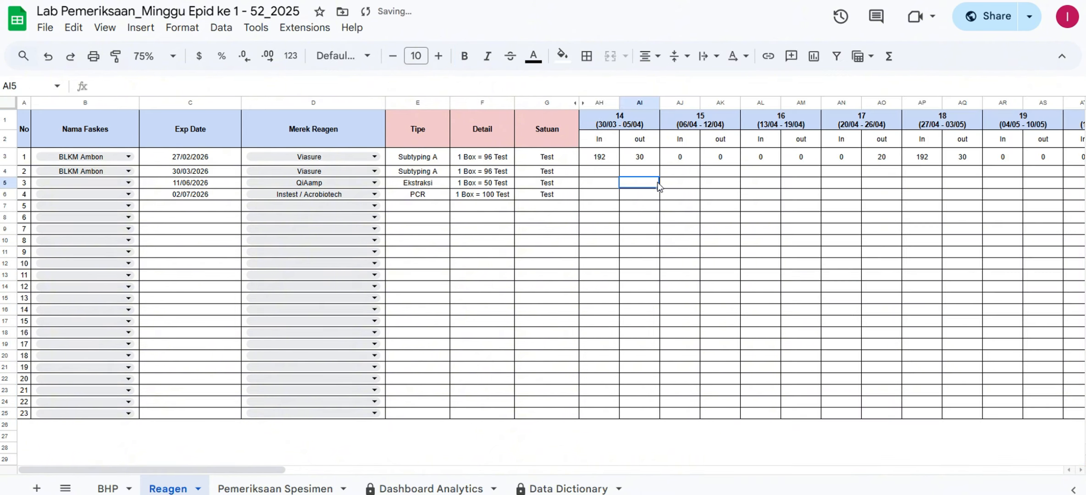
Enter the week 14 In quantities: 250 for the QiAamp reagent and 500 for Instest / Acrobiotech
key("Right")
key("Right")
key("Right")
key("Right")
key("Right")
key("Right")
key("Right")
key("Right")
key("Right")
key("Right")
key("Right")
key("Right")
key("Right")
key("Right")
key("Right")
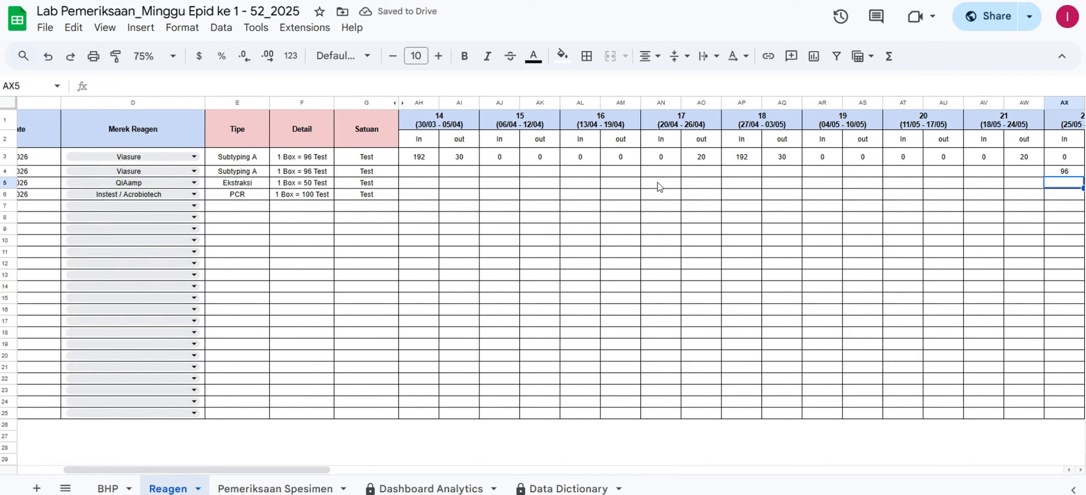
key("Left")
key("Left")
key("Left")
key("Left")
key("Left")
key("Left")
key("Left")
key("Left")
key("Left")
key("Left")
key("Left")
key("Left")
key("Left")
key("Left")
key("Left")
key("Left")
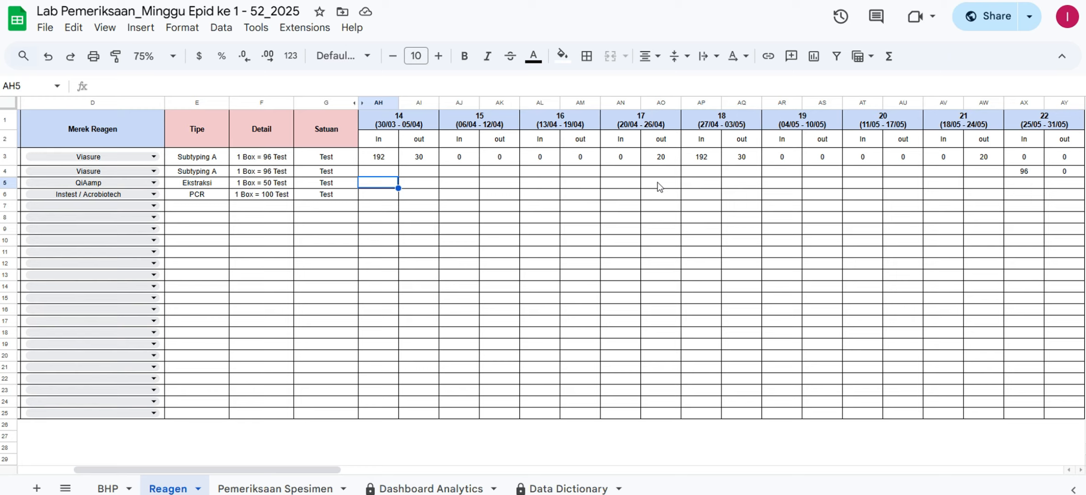
type("250")
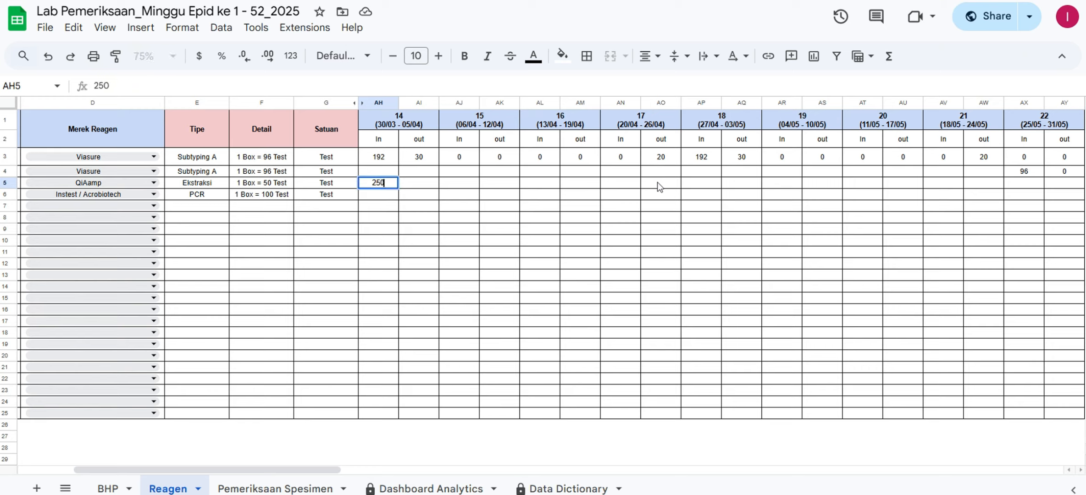
key("Return")
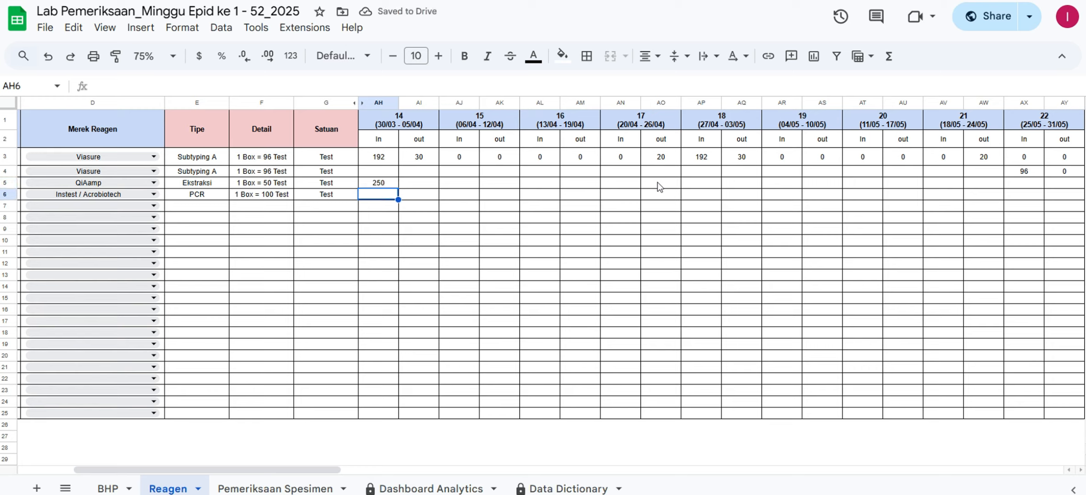
type("500")
key("Return")
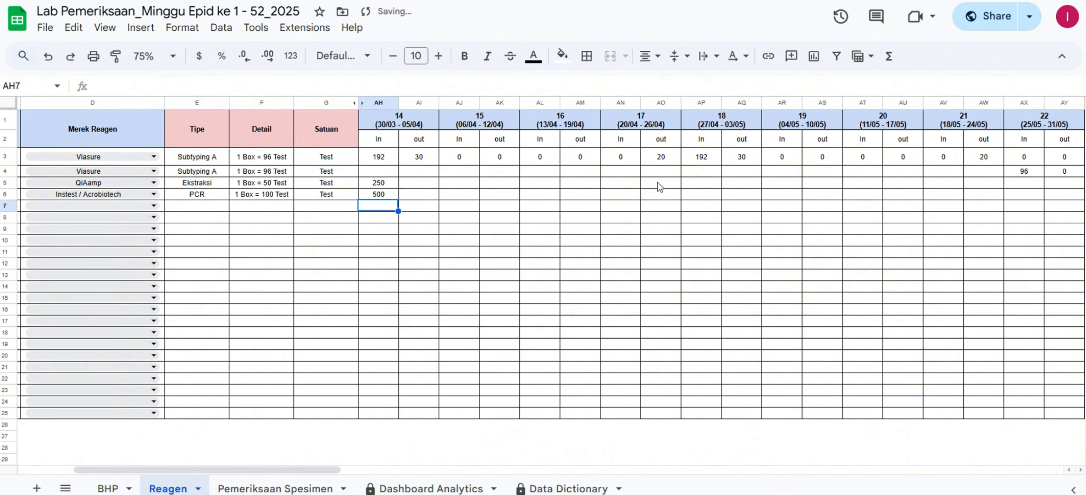
Enter the week 14 out quantities: 30 for the QiAamp reagent and 35 for Instest / Acrobiotech
key("Up")
key("Up")
key("Right")
type("35")
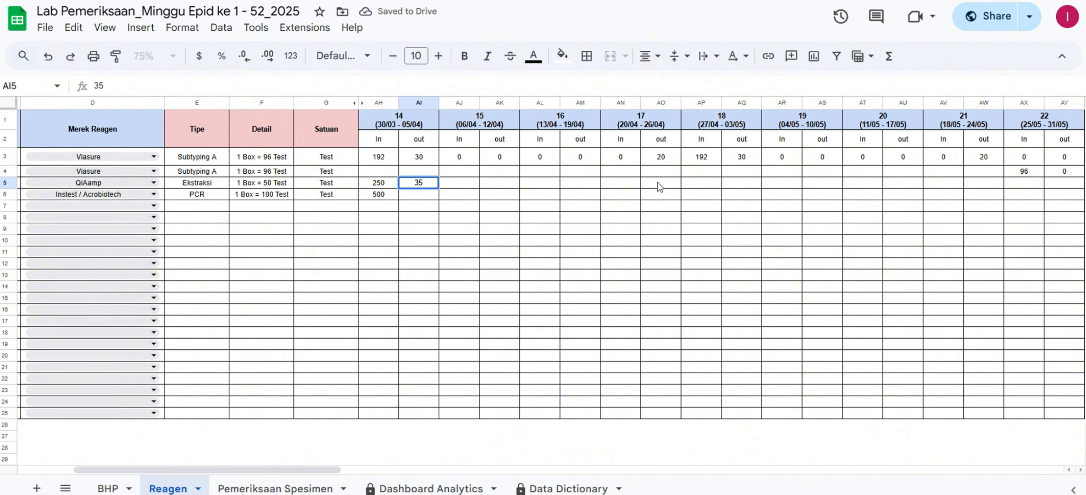
key("BackSpace")
type("0")
key("Return")
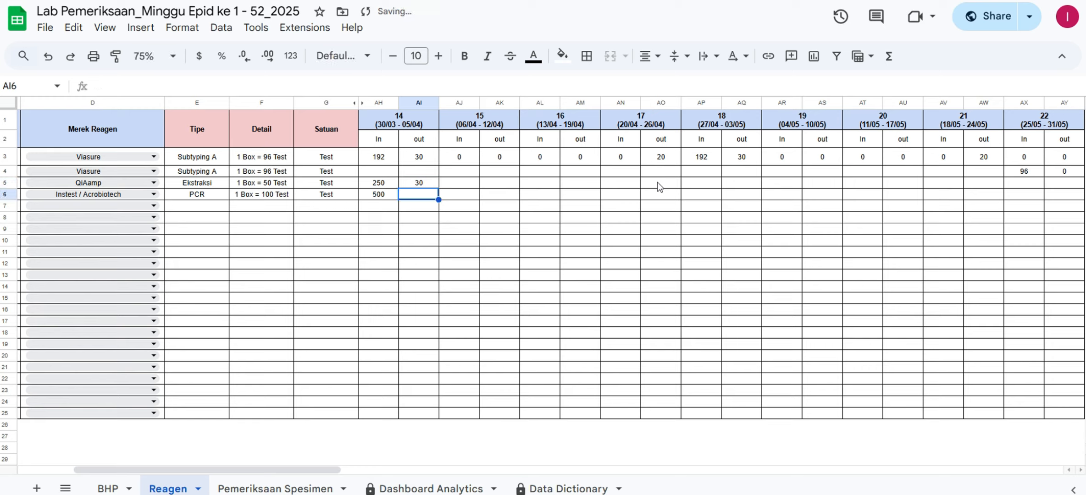
type("35")
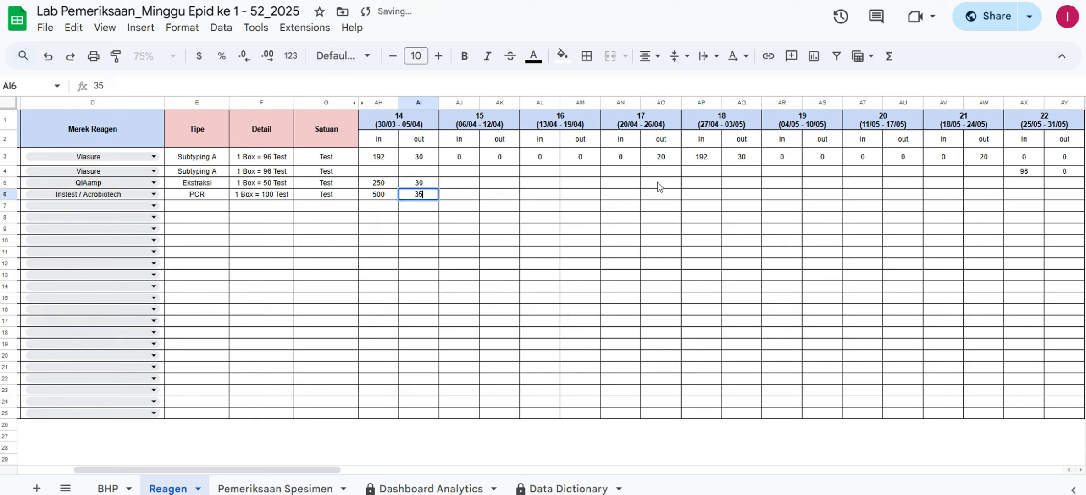
key("Return")
Enter 0 for both In and out in week 15 for the QiAamp and Instest / Acrobiotech reagents
key("Up")
key("Up")
key("Right")
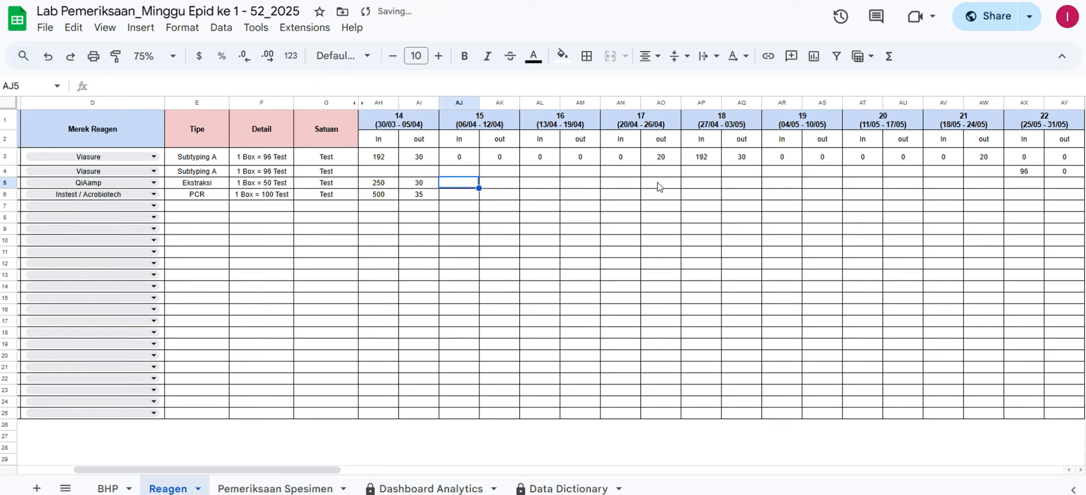
type("0")
key("Return")
type("0")
key("Tab")
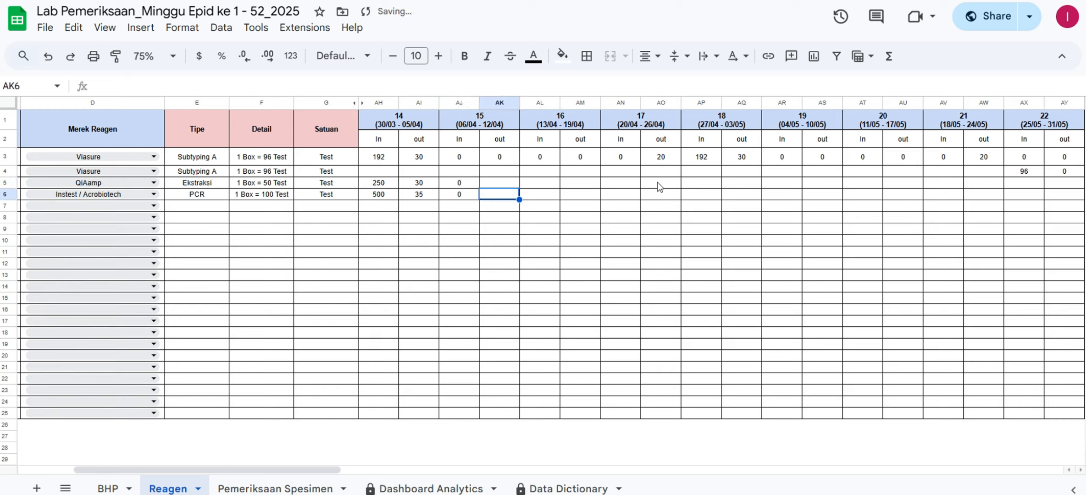
key("Up")
type("0")
key("Return")
type("0")
key("Tab")
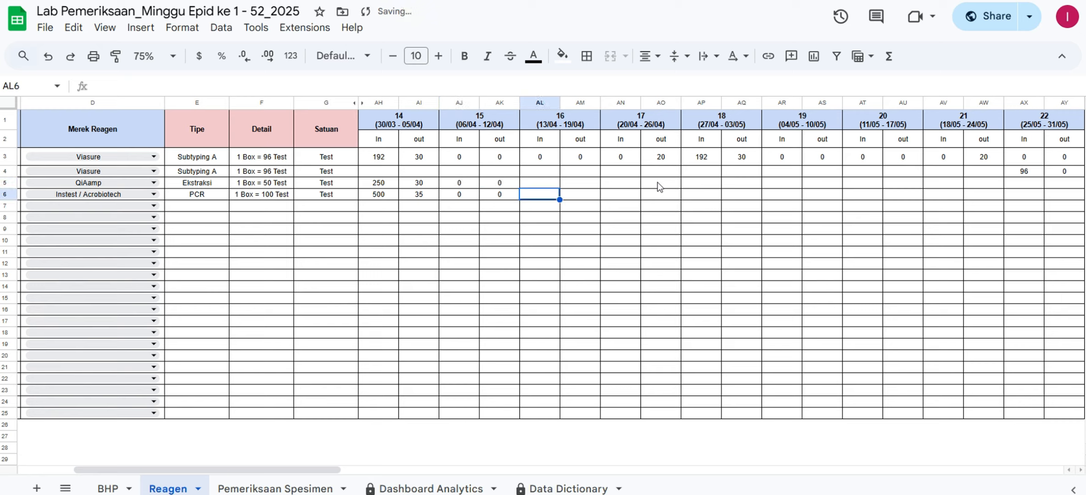
Enter 0 for both In and out in week 16 for the QiAamp and Instest / Acrobiotech reagents
key("Up")
type("0")
key("Tab")
type("0")
key("Return")
type("0")
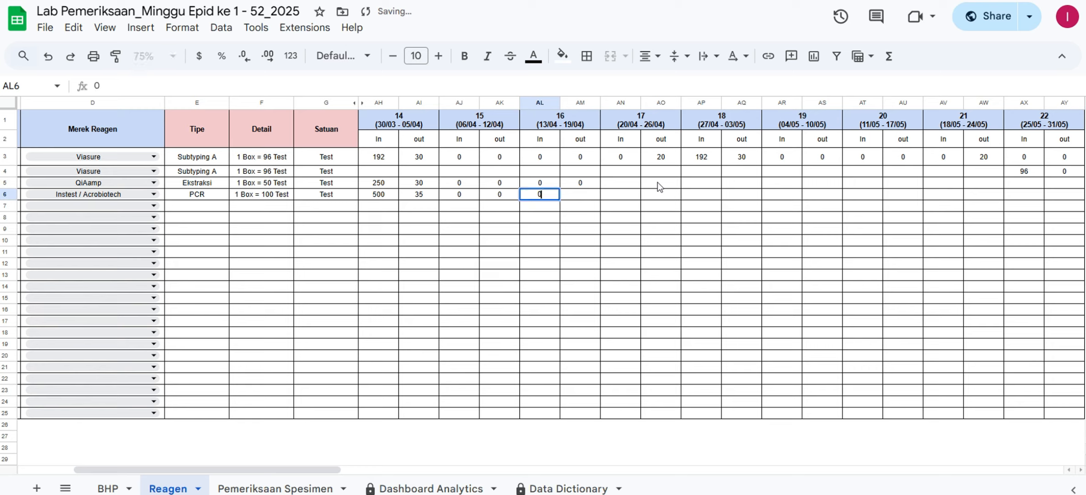
key("Tab")
type("0")
key("Tab")
Enter 0 for both In and out in week 17 for the QiAamp and Instest / Acrobiotech reagents
key("Up")
type("0")
key("Tab")
type("0")
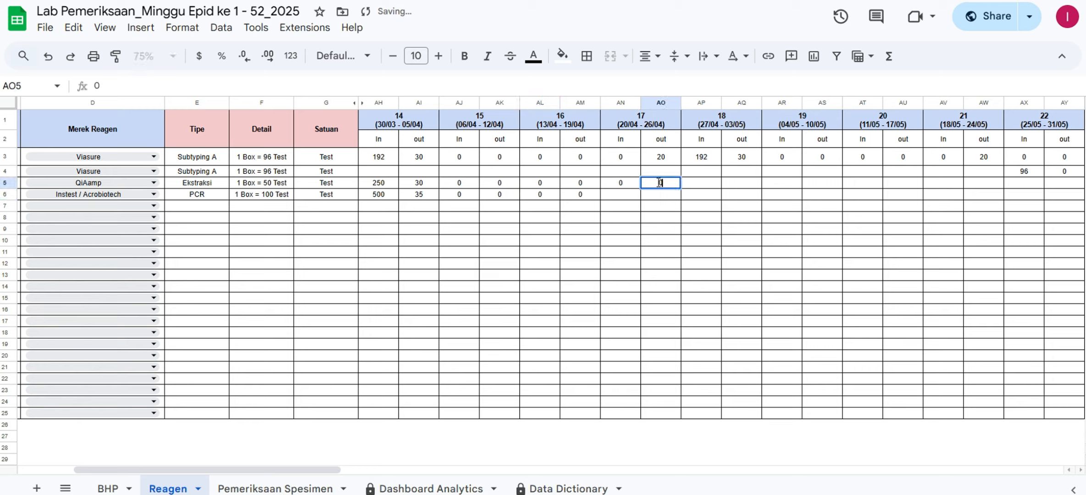
key("Return")
type("0")
key("Tab")
type("0")
Change the week 17 out quantities to 20 for the QiAamp reagent and 25 for Instest / Acrobiotech
key("Up")
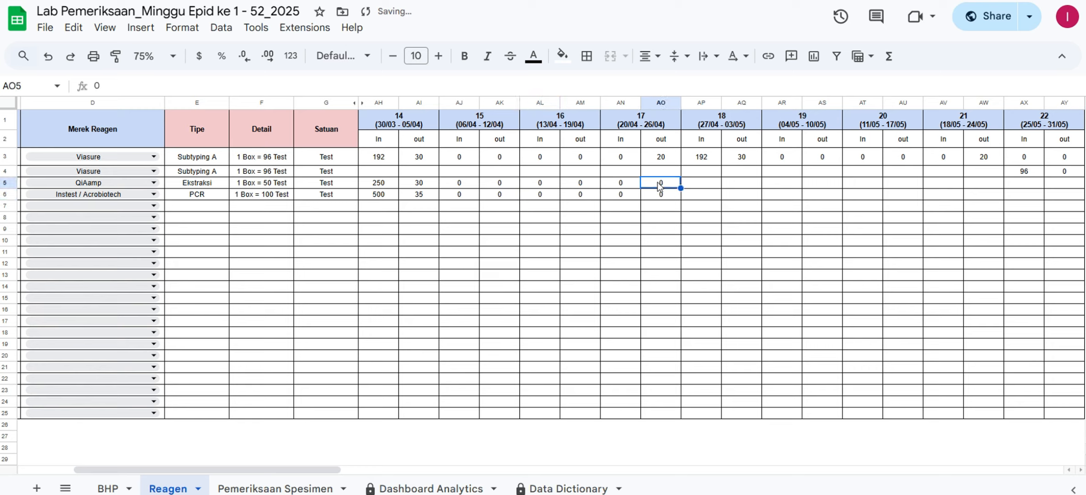
type("20")
key("Return")
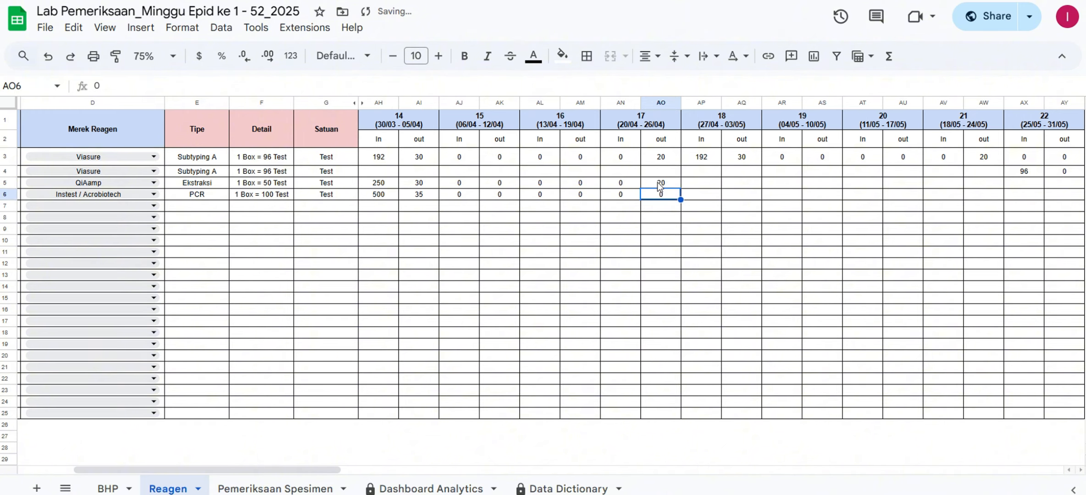
type("25")
key("Return")
key("Up")
key("Up")
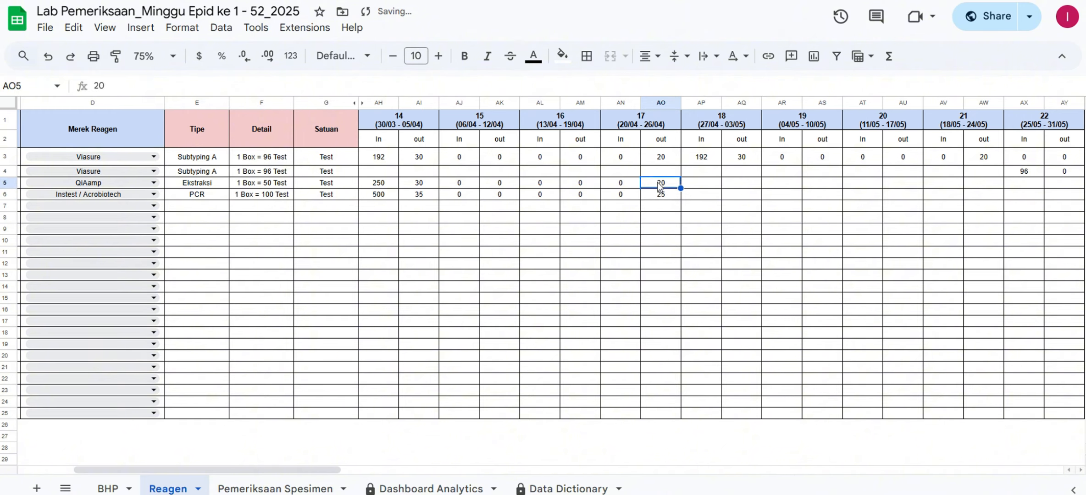
key("Right")
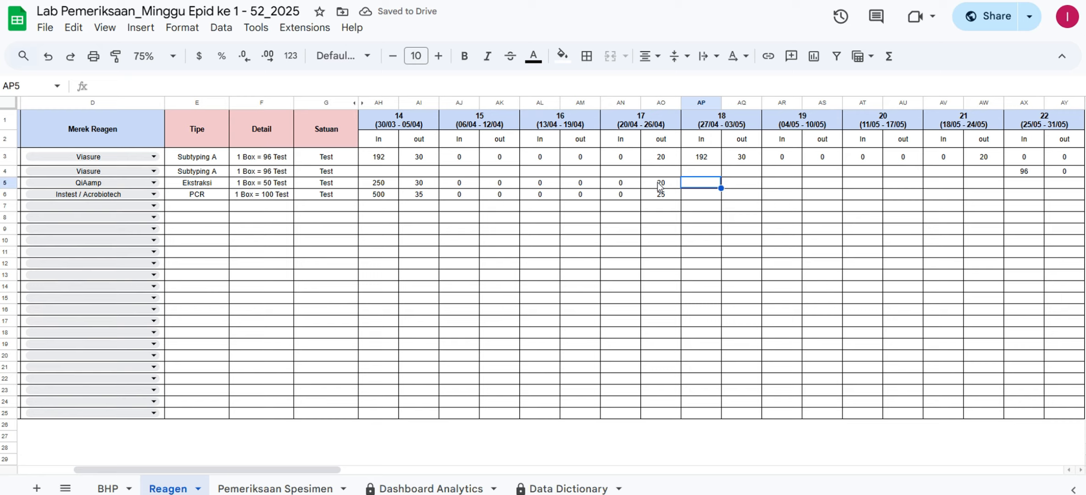
left_click(654, 287)
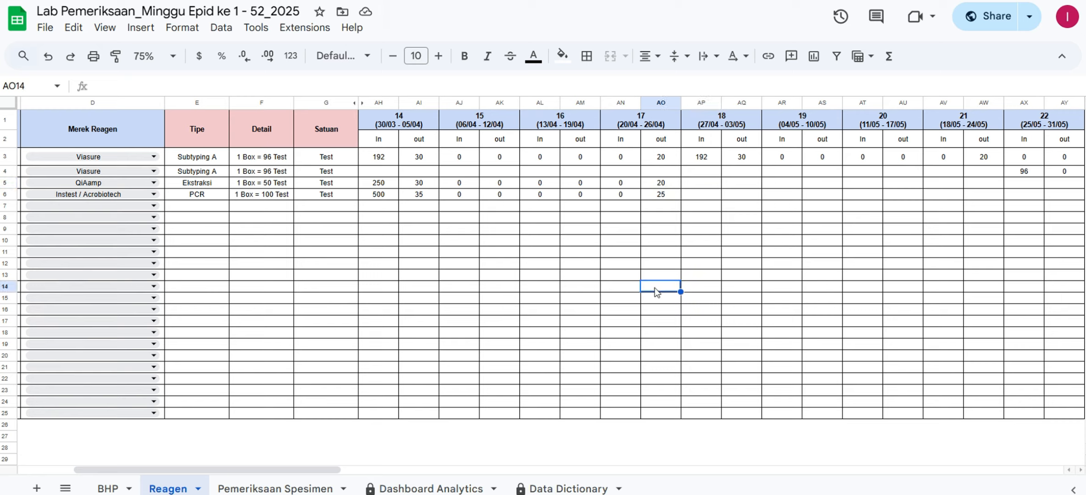
key("Up")
key("Up")
key("Up")
key("Up")
key("Up")
key("Up")
key("Up")
key("Up")
key("Up")
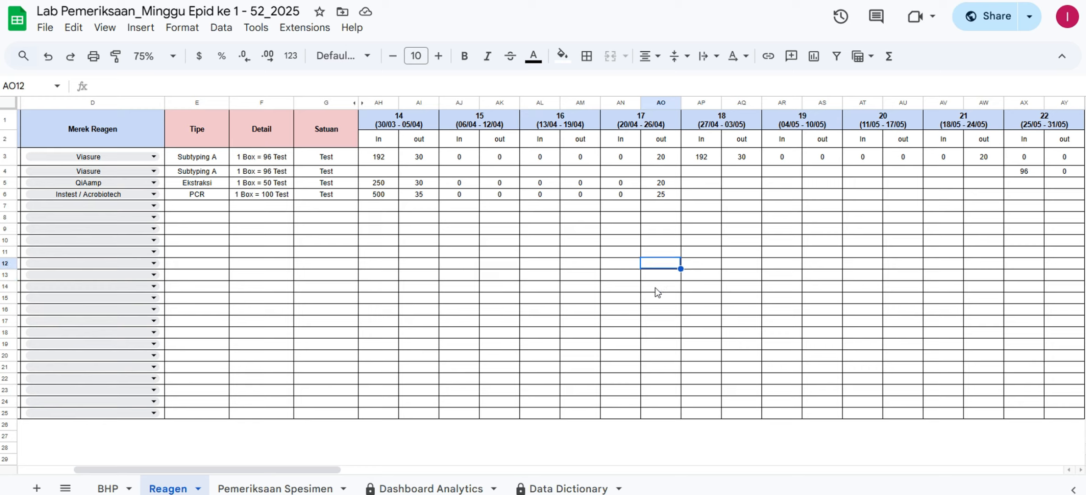
key("Right")
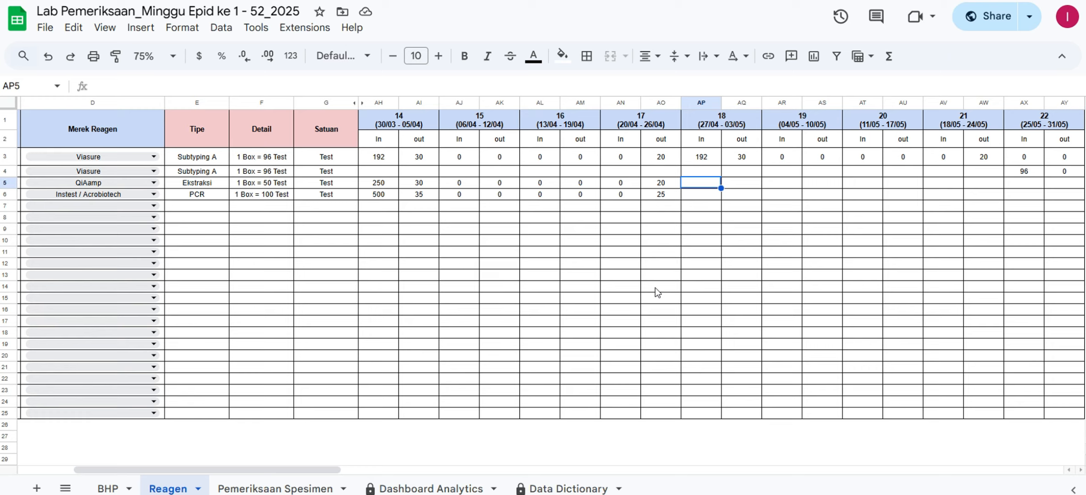
Enter week 18 quantities: In 0 for both QiAamp and Instest / Acrobiotech, out 30 for QiAamp and 35 for Instest / Acrobiotech
type("0")
key("Down")
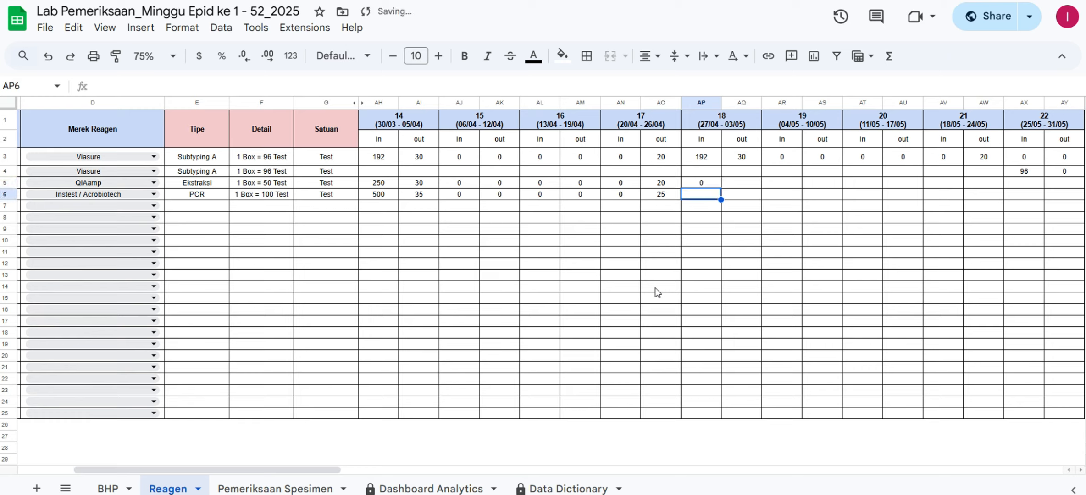
type("0")
key("Up")
key("Right")
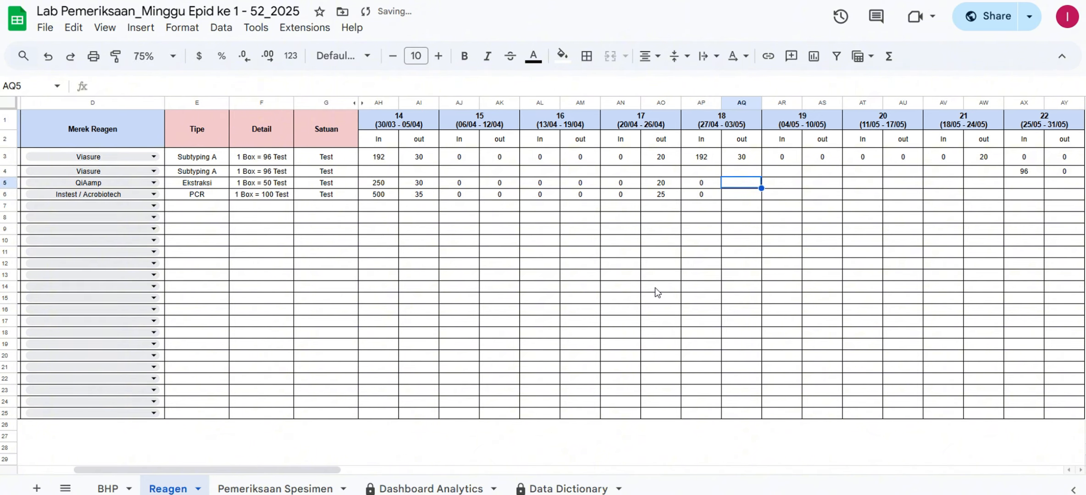
type("30")
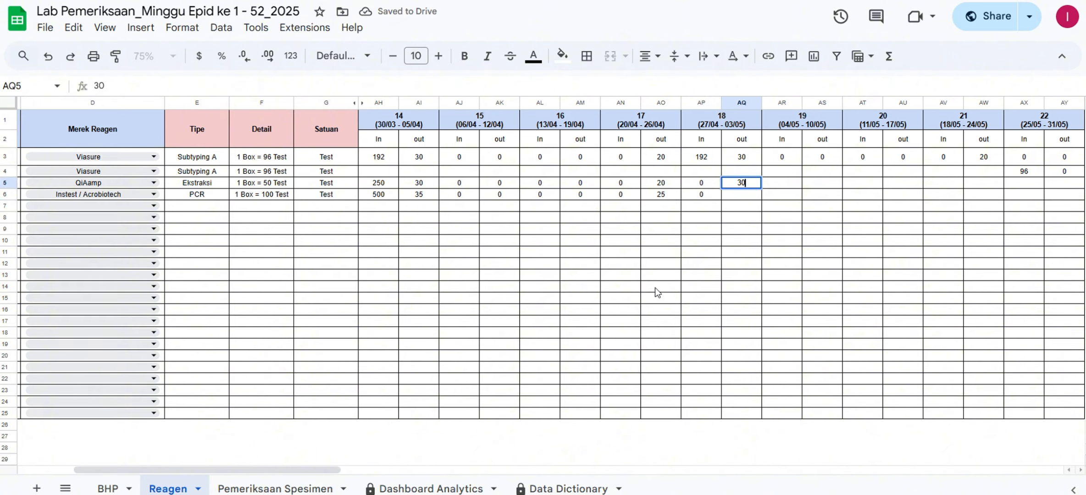
key("Return")
type("35")
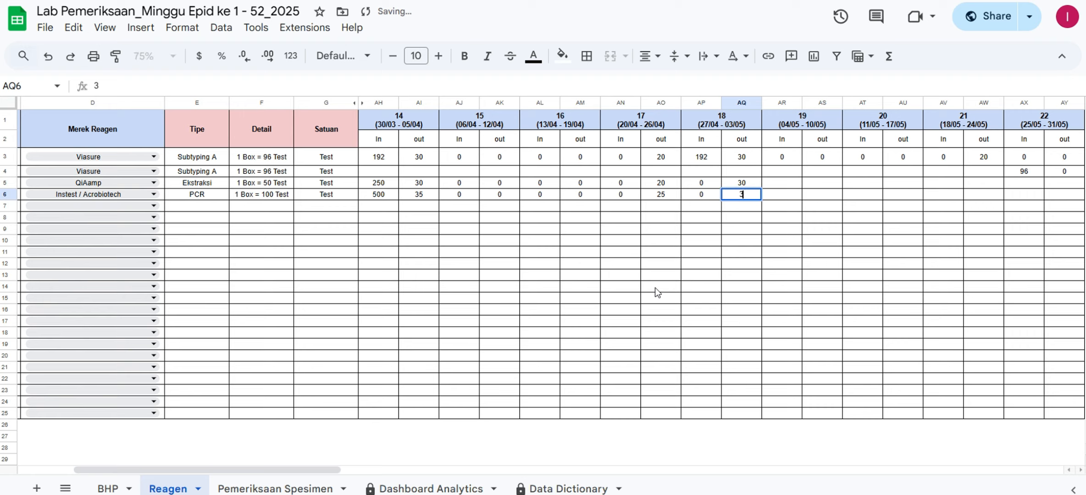
key("Up")
Look along the QiAamp row through the weeks after 18, up to week 23
key("Right")
key("Right")
key("Right")
key("Right")
key("Right")
key("Right")
key("Right")
key("Right")
key("Right")
key("Right")
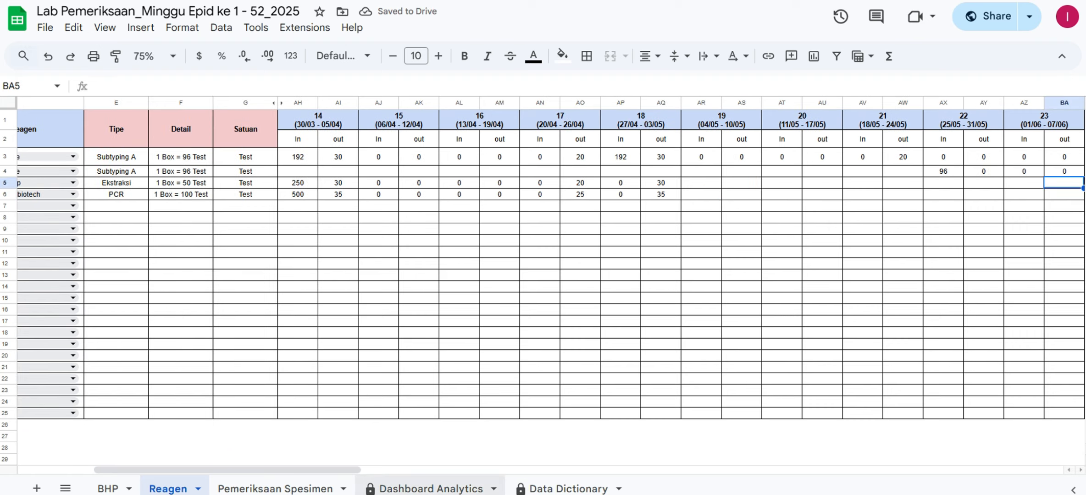
Examine the week 14 specimen bar on Dashboard Analytics and compare it with the records on the Pemeriksaan Spesimen sheet
left_click(432, 489)
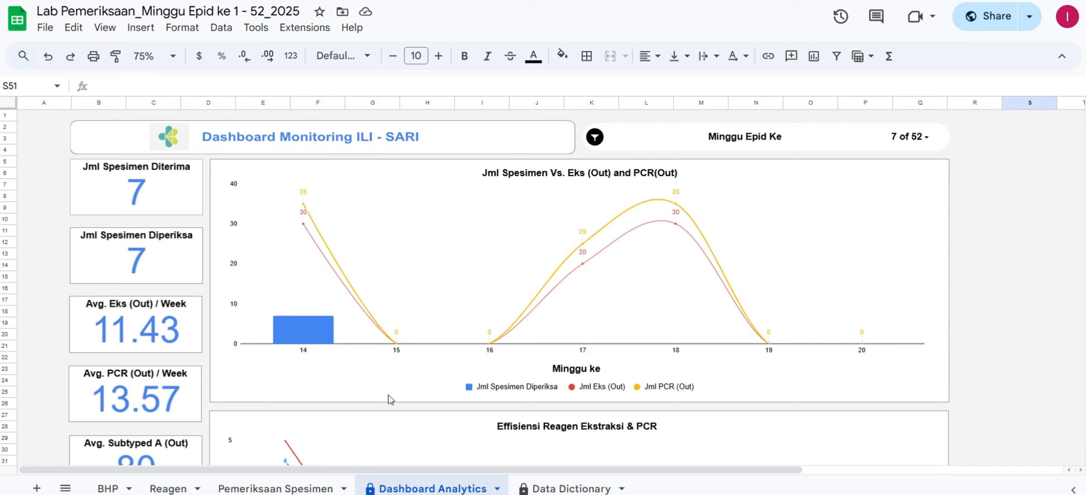
left_click(301, 329)
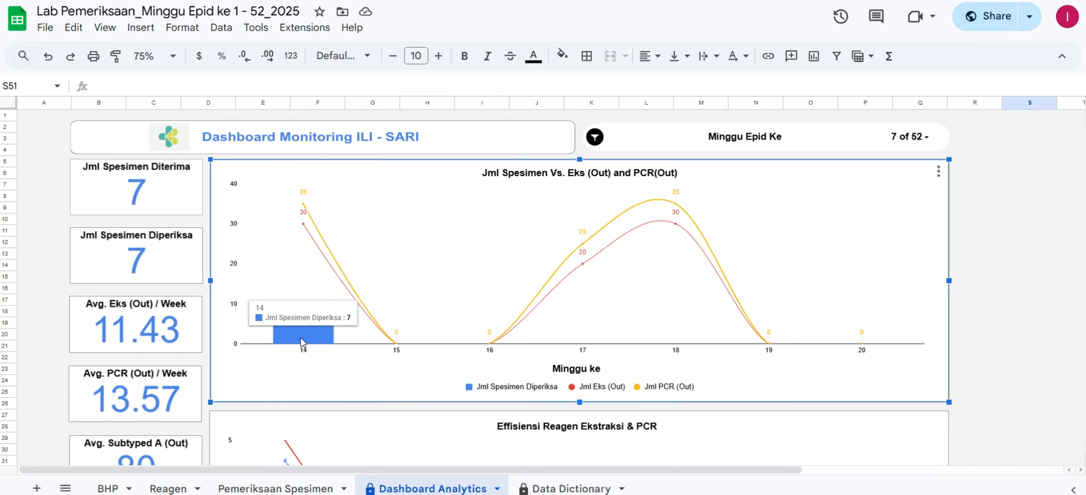
left_click(246, 489)
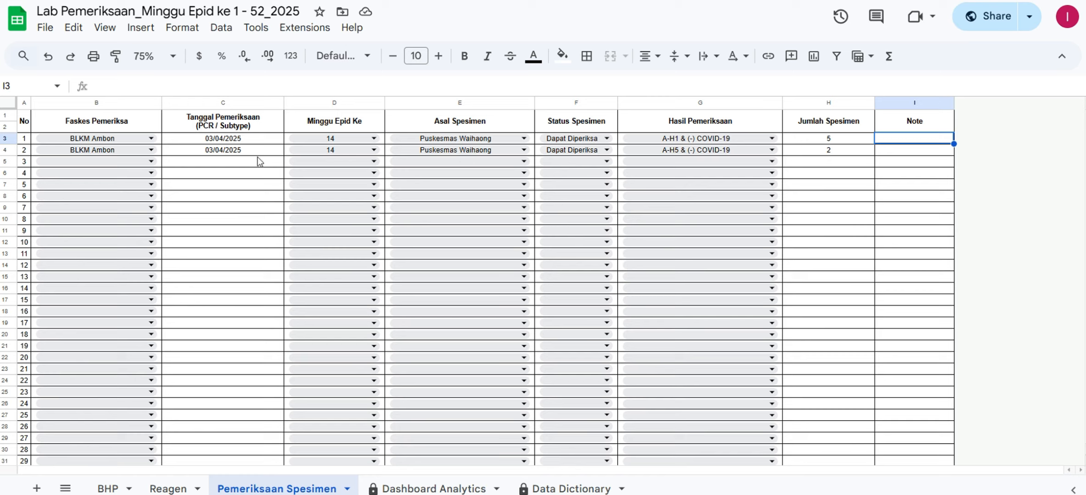
left_click(330, 161)
left_click(213, 382)
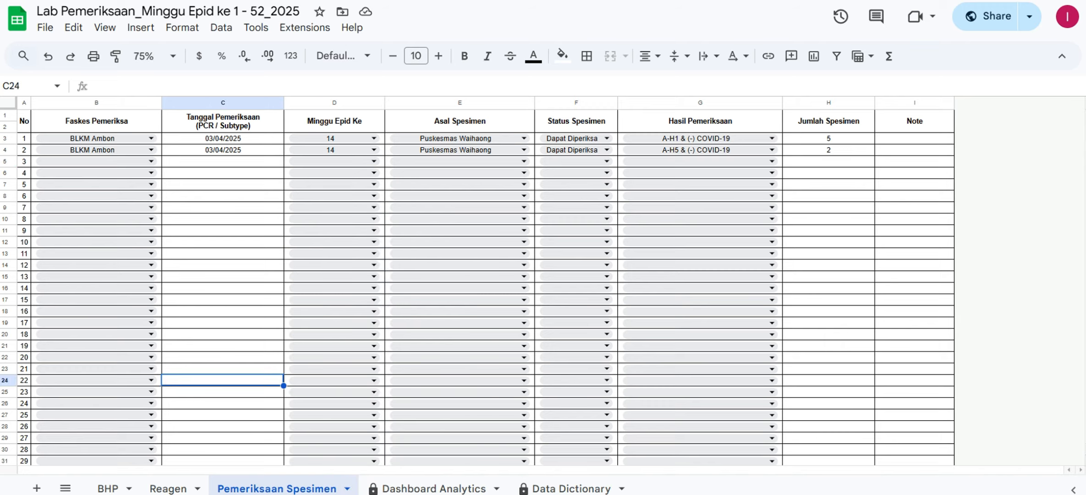
Check the week 17 and 18 out quantities on the Reagen sheet, and return to the Pemeriksaan Spesimen records
left_click(165, 489)
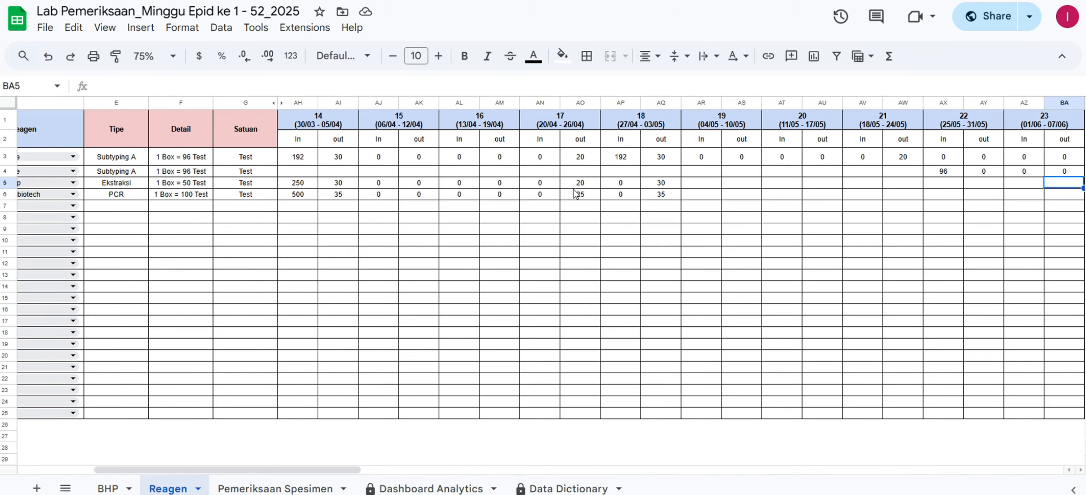
left_click(590, 198)
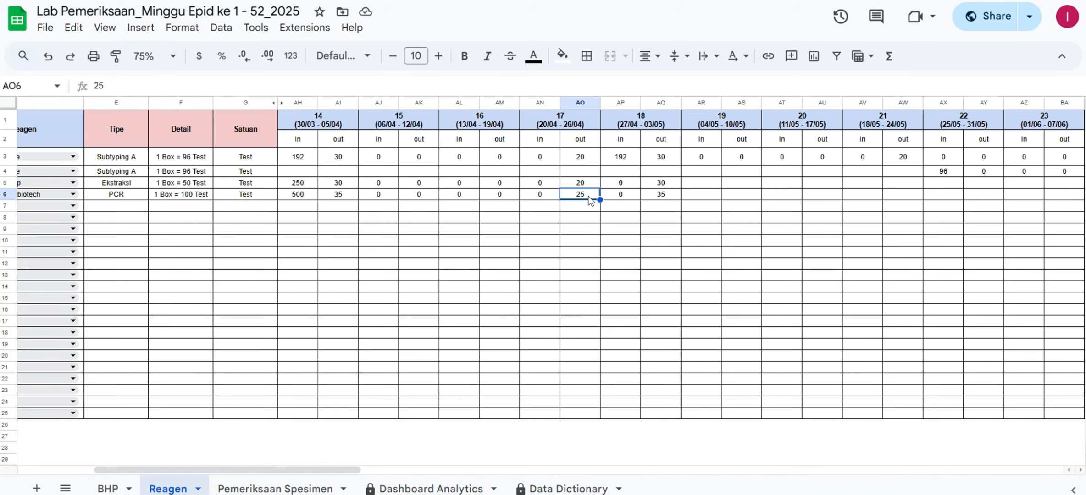
left_click(660, 206)
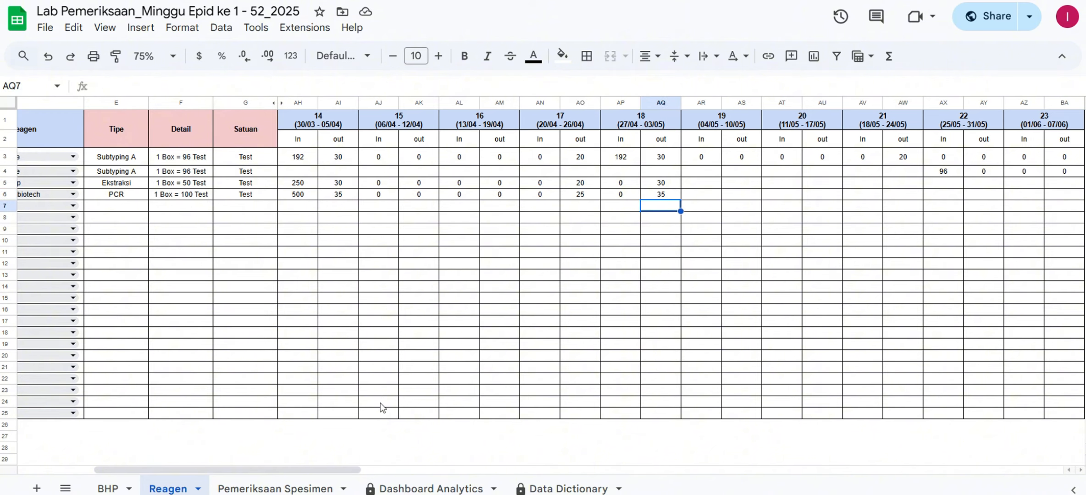
left_click(272, 489)
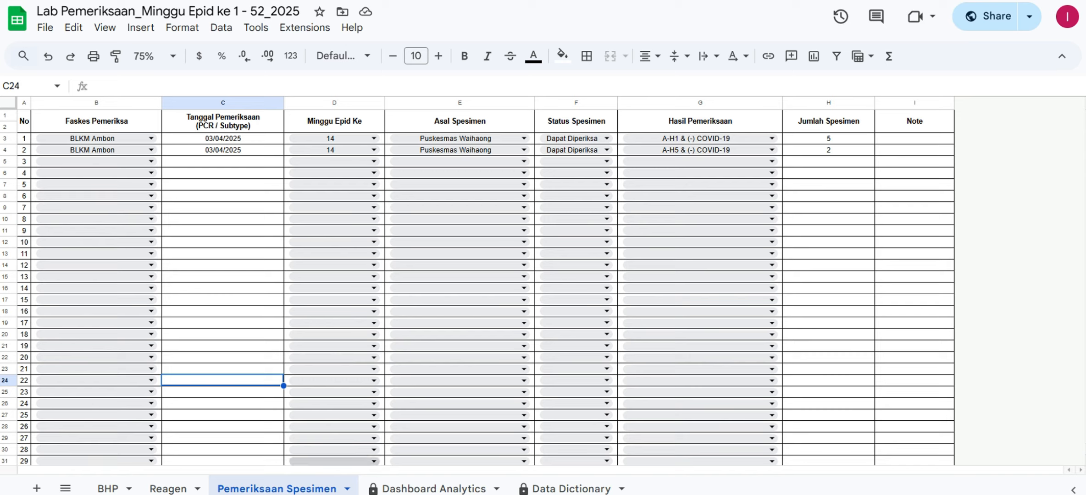
Review the weekly extraction and PCR averages, the Subtyped A and B cards and the reagent efficiency chart on Dashboard Analytics
left_click(400, 489)
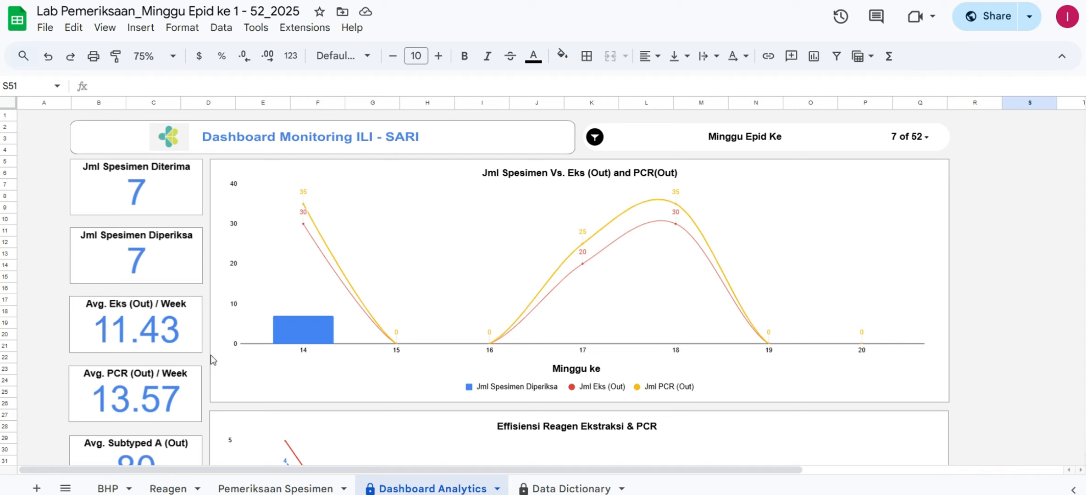
scroll(247, 383, "down", 5)
scroll(255, 354, "up", 4)
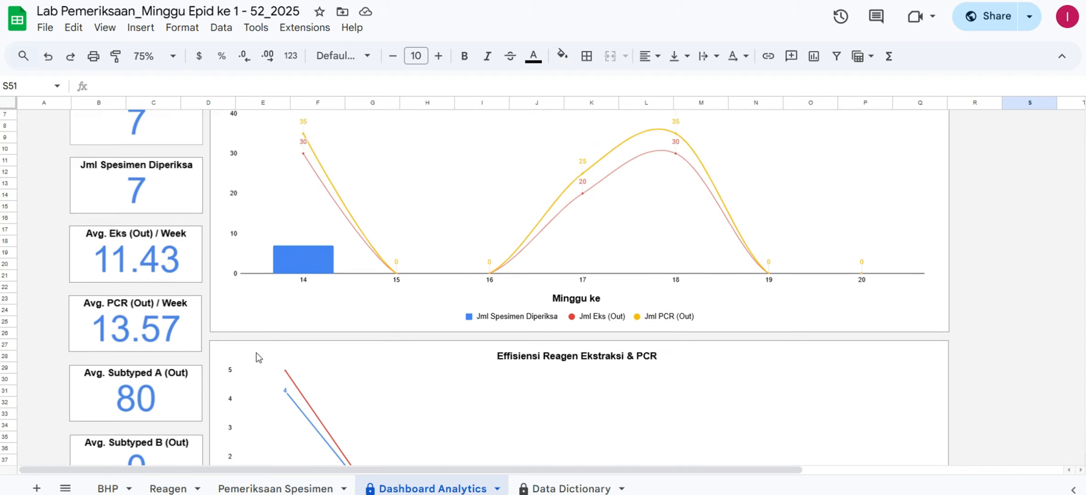
scroll(259, 358, "up", 1)
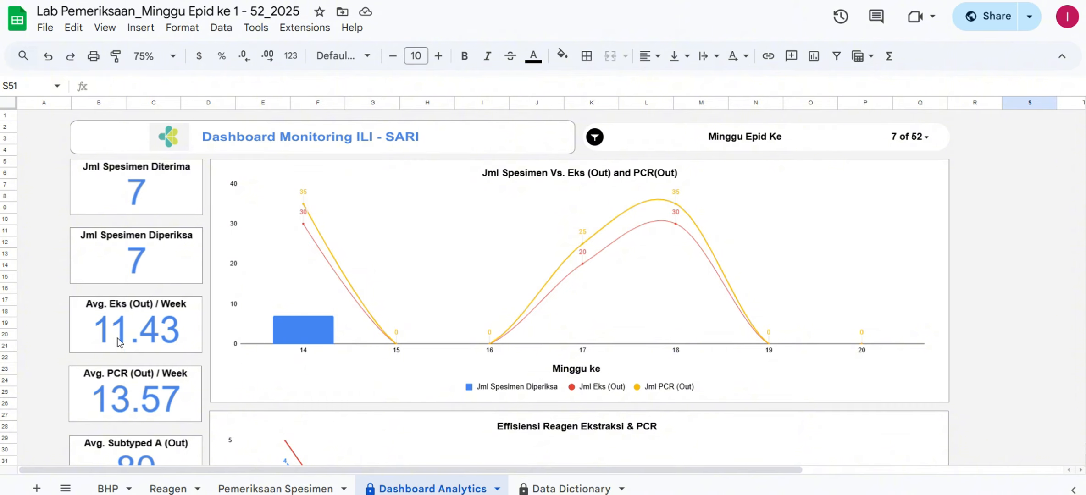
scroll(119, 342, "down", 3)
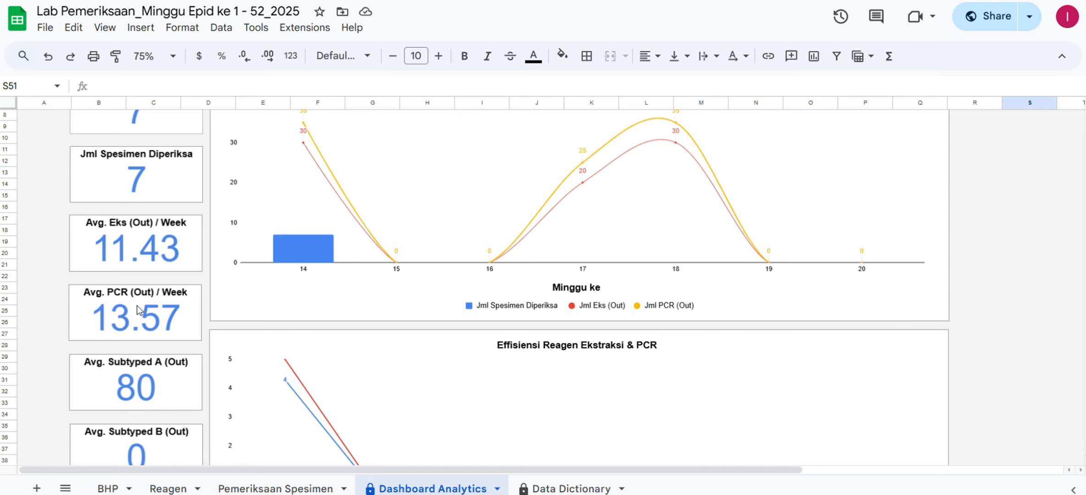
scroll(159, 276, "down", 3)
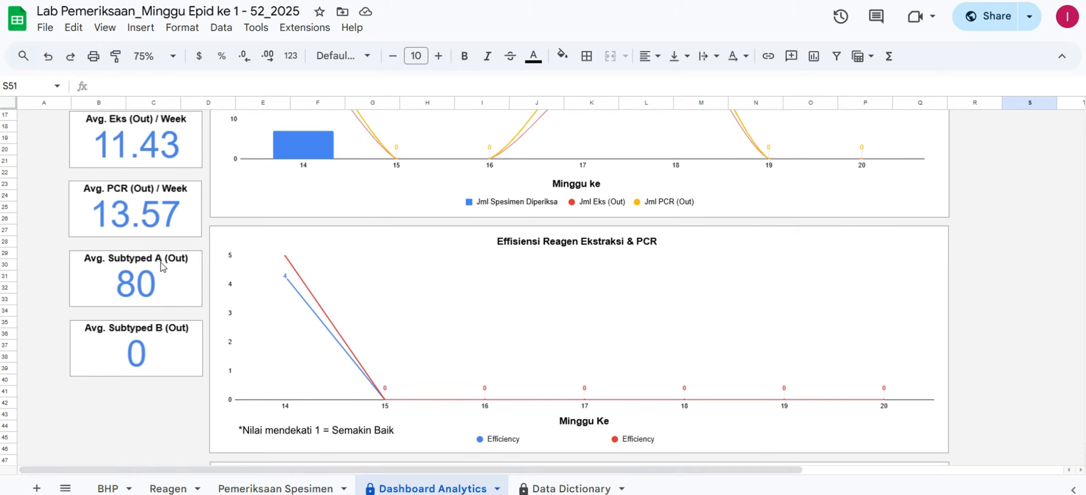
left_click(170, 279)
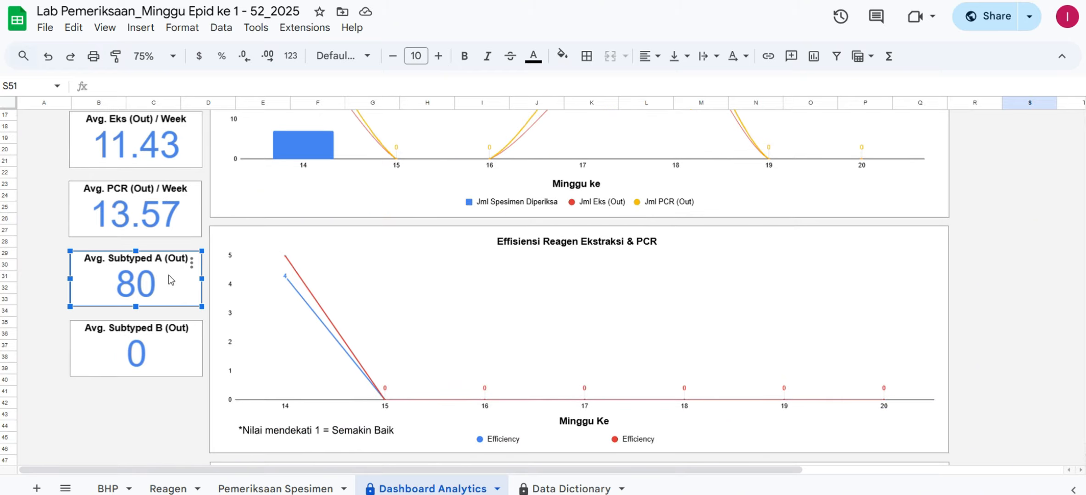
scroll(170, 280, "up", 5)
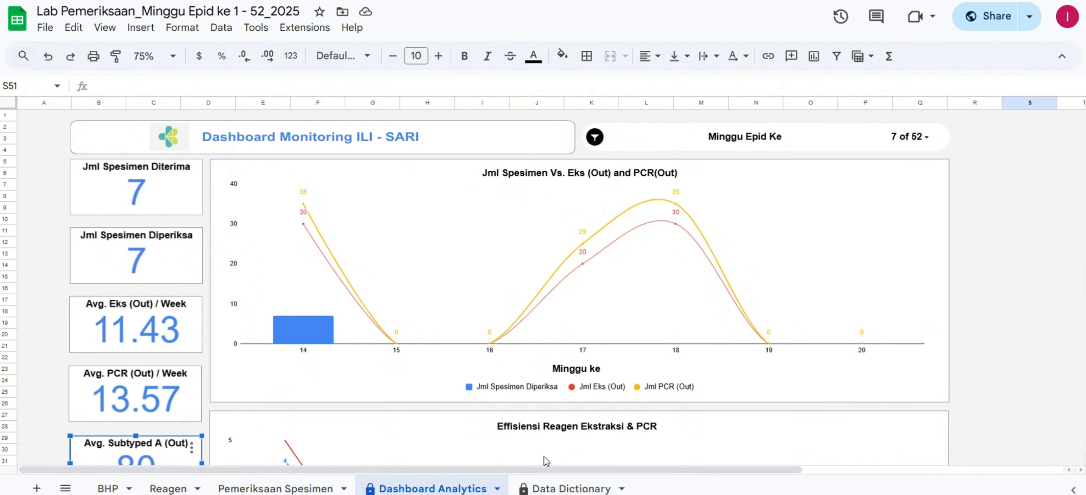
Read through the Data Dictionary's column definitions for each worksheet, including the BHP OUT description for weeks 1 to 52
left_click(555, 490)
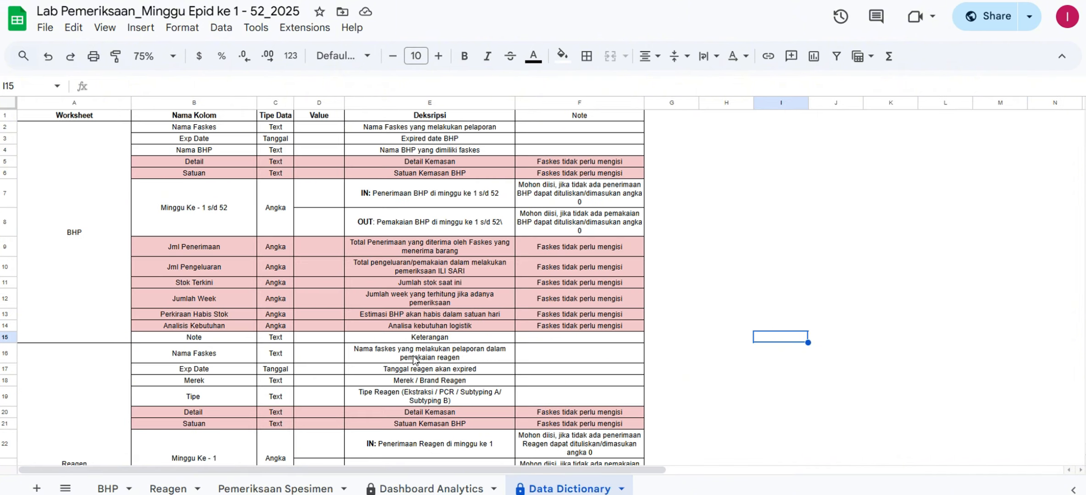
scroll(268, 256, "down", 2)
scroll(268, 256, "down", 10)
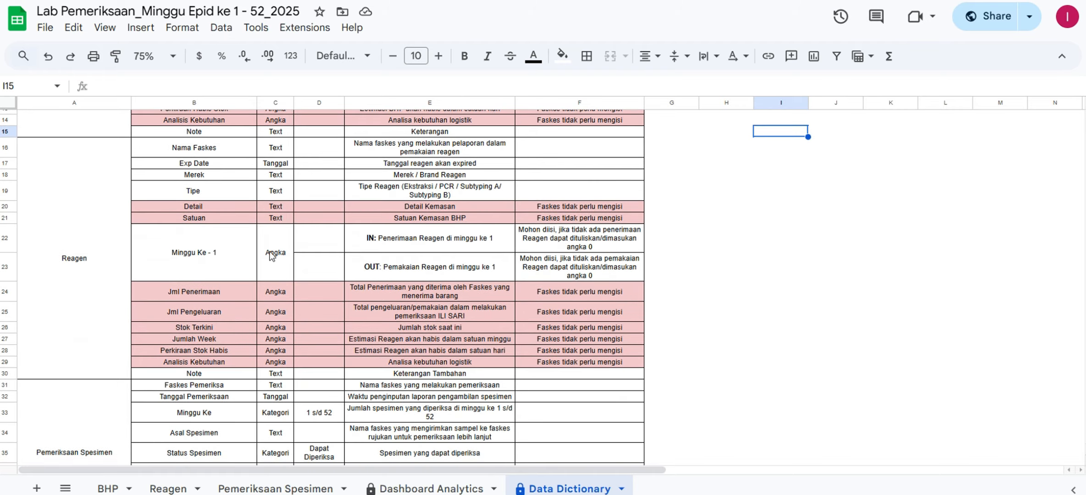
scroll(270, 251, "up", 10)
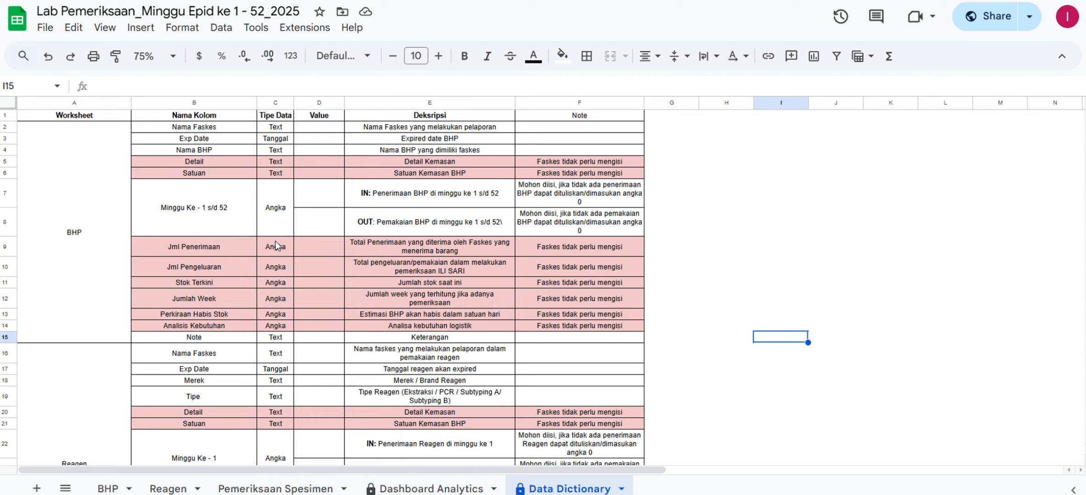
left_click(443, 226)
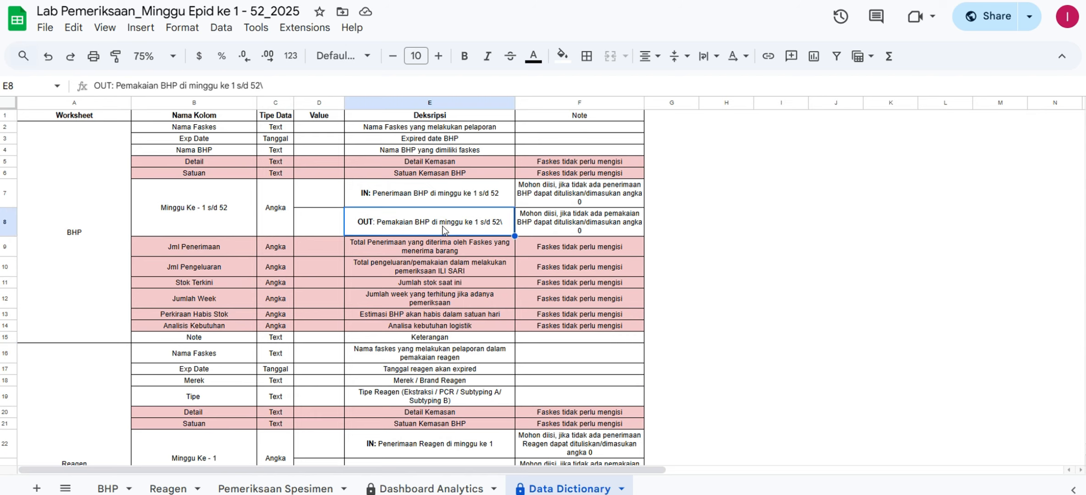